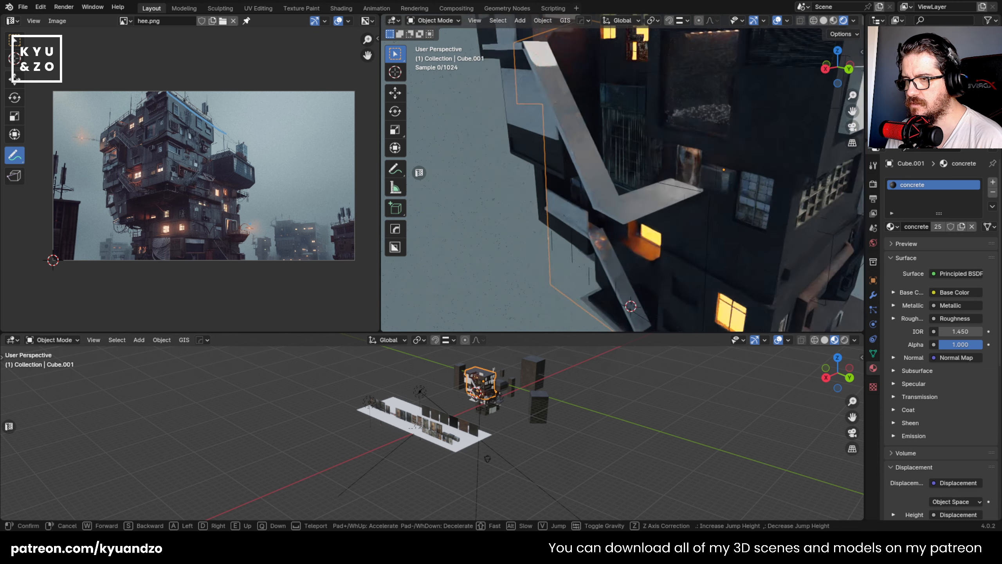
{"action": "key", "text": "w"}
{"action": "key", "text": "w"}
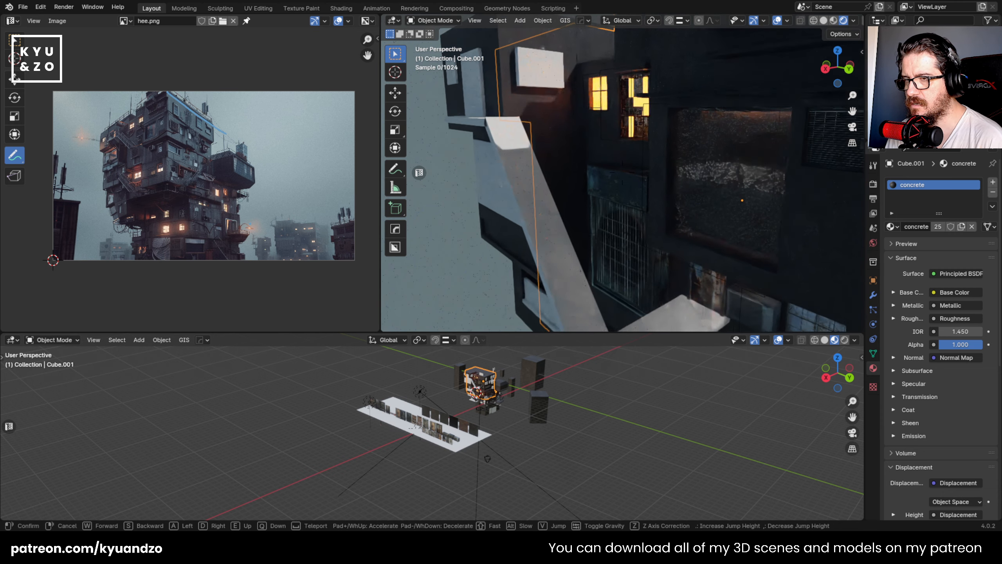
- Examine the building's upper corner and the kit of window, door and panel assets laid out on the ground plane
{"action": "left_click", "coordinate": [622, 172]}
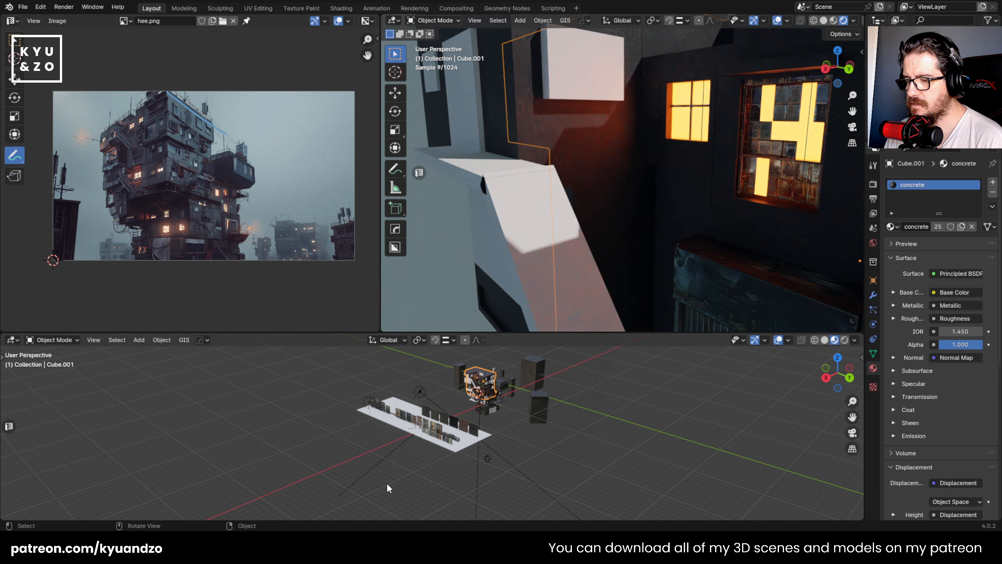
{"action": "scroll", "coordinate": [387, 483], "scroll_direction": "up", "scroll_amount": 10}
{"action": "middle_click_drag", "start_coordinate": [390, 483], "coordinate": [416, 416], "text": "shift"}
{"action": "scroll", "coordinate": [416, 416], "scroll_direction": "up", "scroll_amount": 2}
{"action": "middle_click_drag", "start_coordinate": [464, 437], "coordinate": [418, 414]}
{"action": "scroll", "coordinate": [706, 139], "scroll_direction": "down", "scroll_amount": 3}
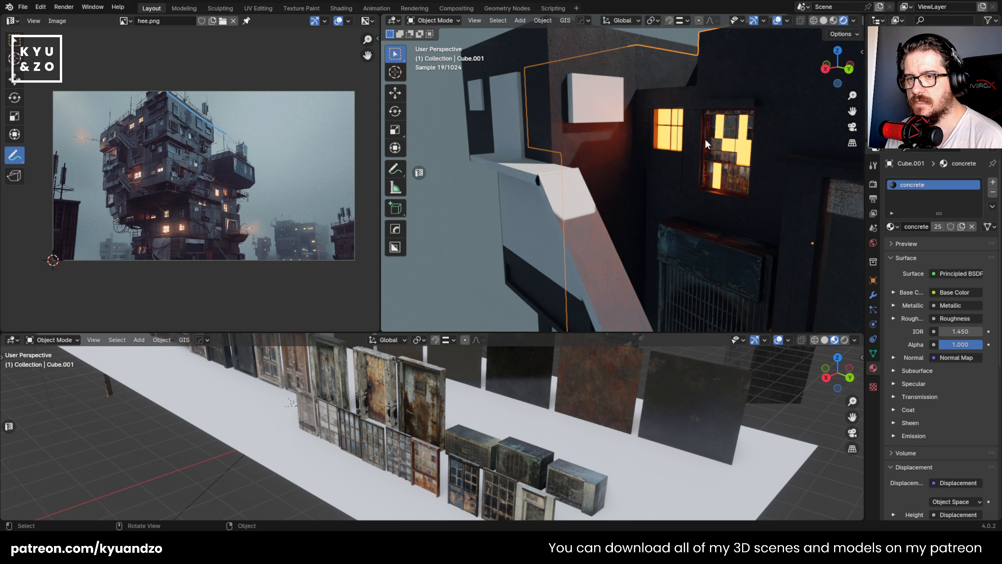
- Show the building in Material Preview shading and select and frame the blank placeholder block on the upper corner room's wall
{"action": "left_click", "coordinate": [834, 20]}
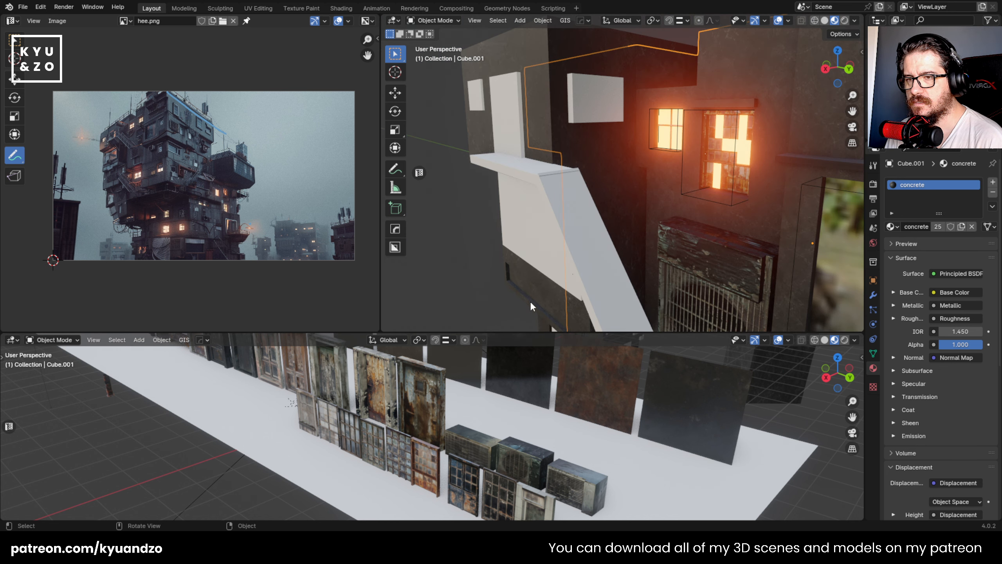
{"action": "scroll", "coordinate": [537, 208], "scroll_direction": "down", "scroll_amount": 11}
{"action": "scroll", "coordinate": [537, 207], "scroll_direction": "up", "scroll_amount": 2}
{"action": "left_click", "coordinate": [606, 167]}
{"action": "key", "text": "shift+grave"}
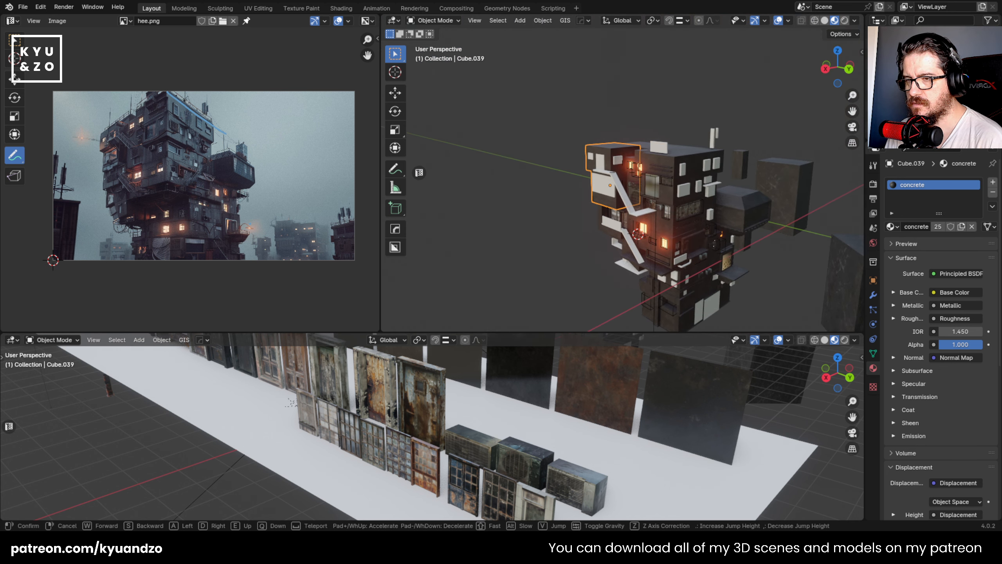
{"action": "key", "text": "Escape"}
{"action": "scroll", "coordinate": [538, 176], "scroll_direction": "down", "scroll_amount": 5}
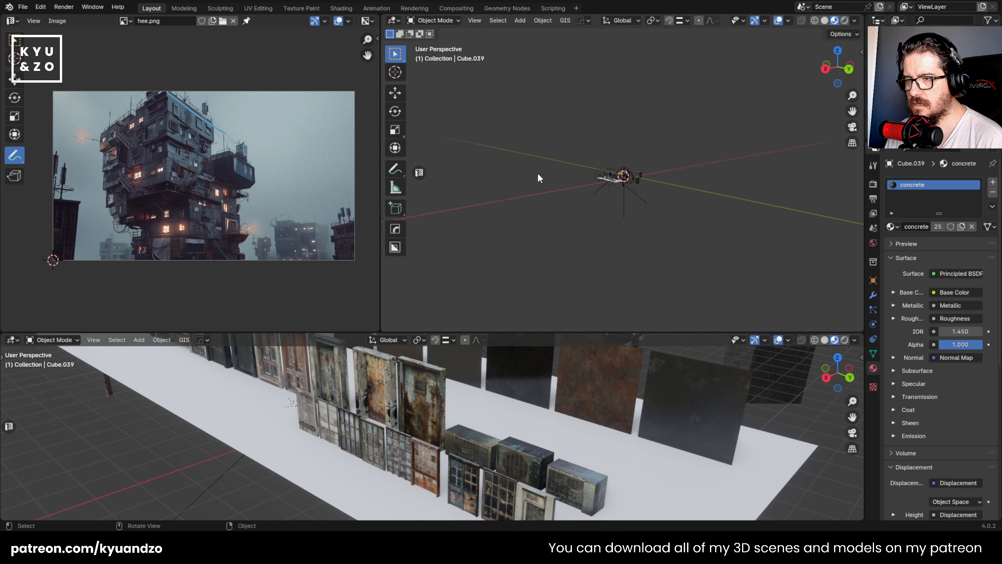
{"action": "scroll", "coordinate": [537, 173], "scroll_direction": "up", "scroll_amount": 5}
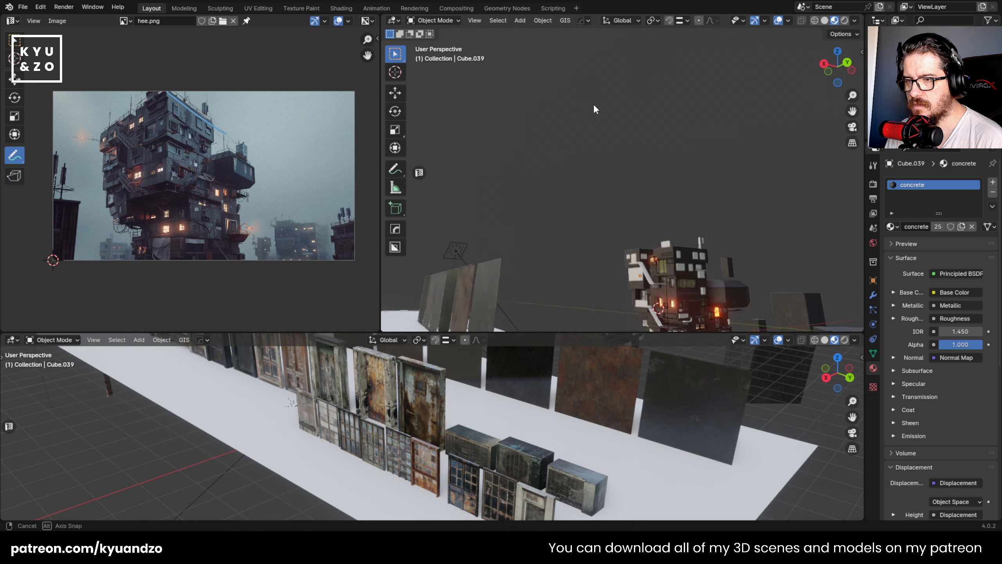
{"action": "scroll", "coordinate": [606, 177], "scroll_direction": "up", "scroll_amount": 5}
{"action": "left_click", "coordinate": [609, 221]}
{"action": "key", "text": "KP_Decimal"}
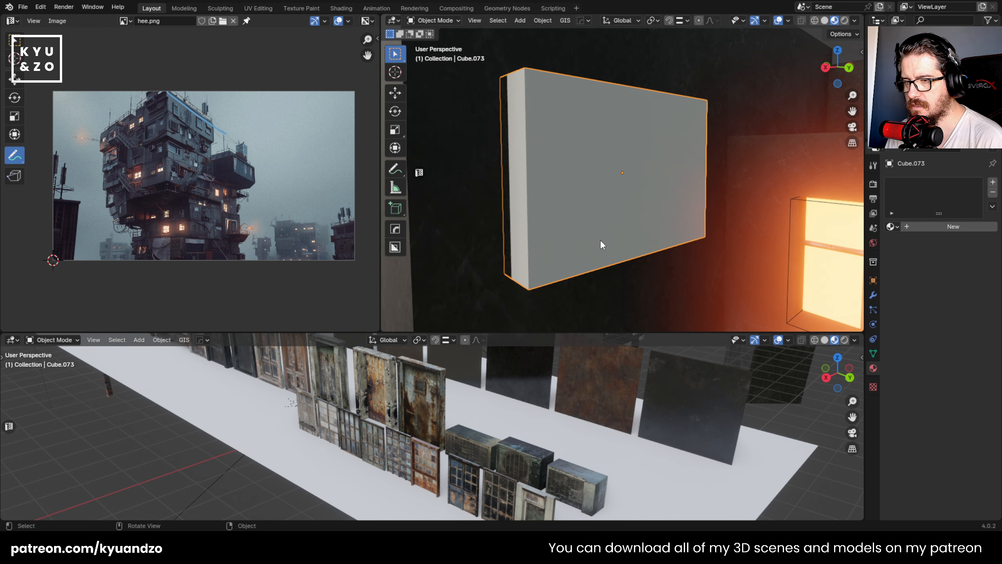
- Scale the placeholder block taller along Z to match the reference image's window proportions and lower it about 0.18 m
{"action": "scroll", "coordinate": [600, 222], "scroll_direction": "down", "scroll_amount": 2}
{"action": "scroll", "coordinate": [120, 179], "scroll_direction": "up", "scroll_amount": 3}
{"action": "scroll", "coordinate": [117, 182], "scroll_direction": "down", "scroll_amount": 1}
{"action": "middle_click_drag", "start_coordinate": [117, 182], "coordinate": [217, 218]}
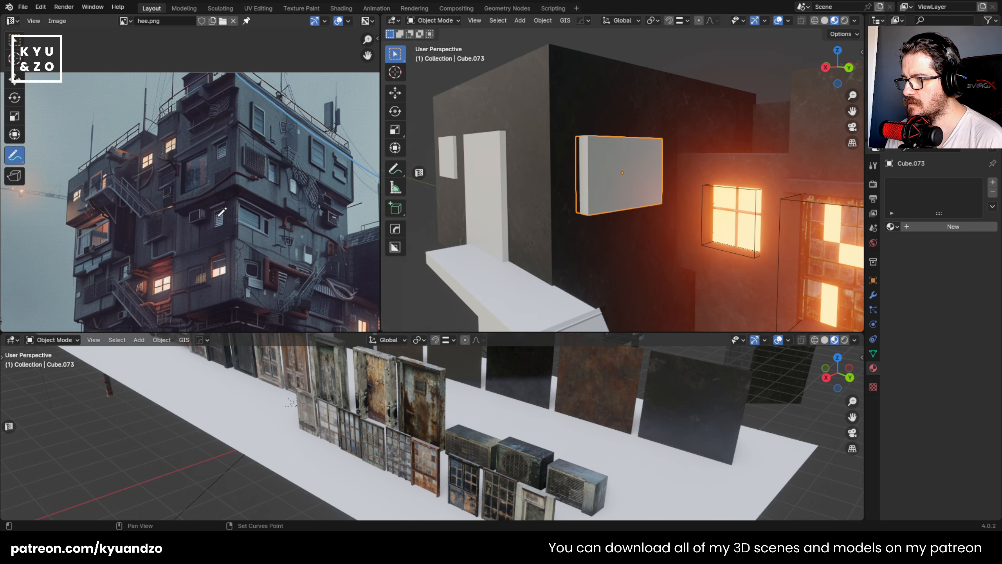
{"action": "scroll", "coordinate": [178, 190], "scroll_direction": "up", "scroll_amount": 2}
{"action": "middle_click_drag", "start_coordinate": [664, 222], "coordinate": [589, 148], "text": "shift"}
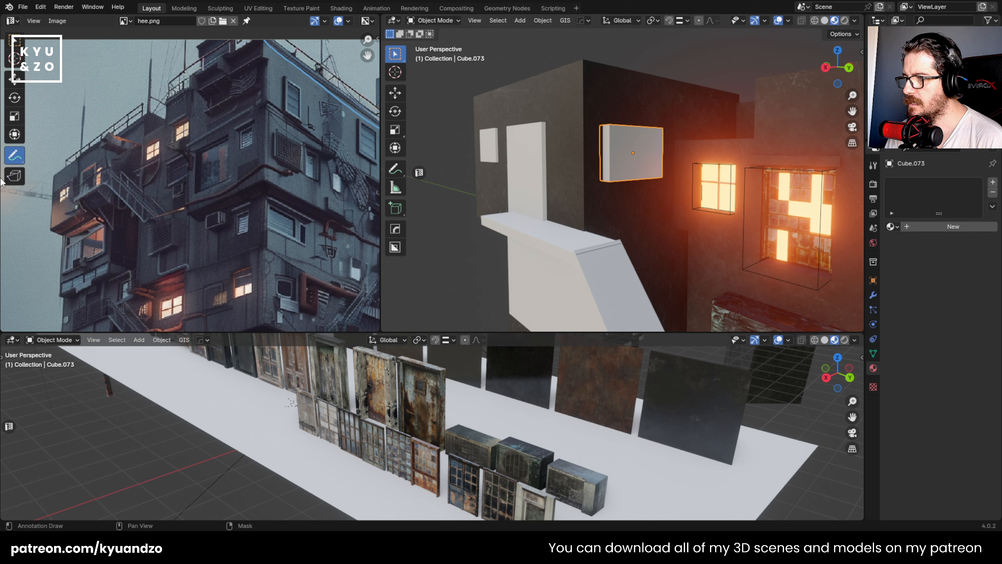
{"action": "middle_click_drag", "start_coordinate": [630, 137], "coordinate": [704, 167]}
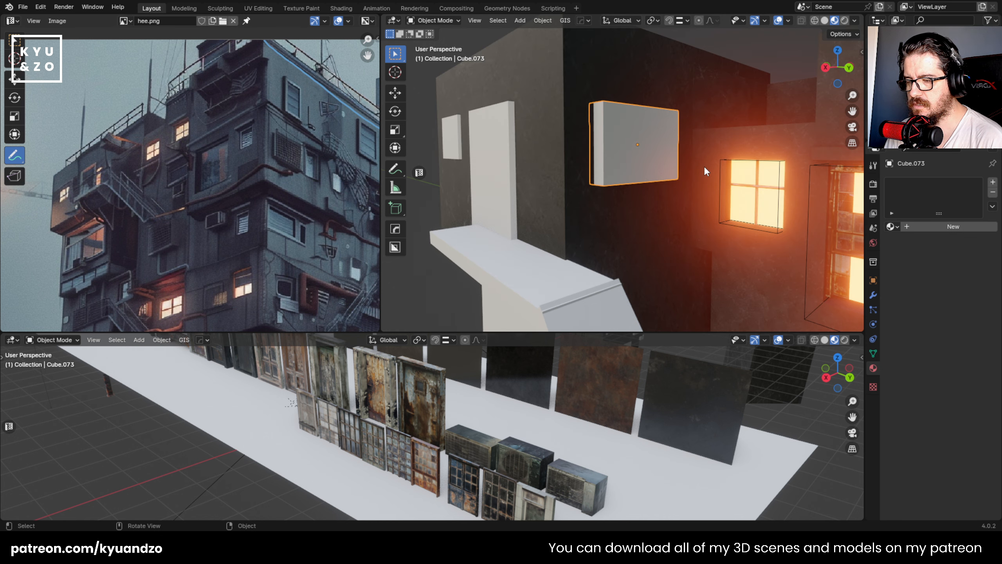
{"action": "key", "text": "s"}
{"action": "key", "text": "z"}
{"action": "left_click", "coordinate": [710, 154]}
{"action": "key", "text": "g"}
{"action": "key", "text": "z"}
{"action": "left_click", "coordinate": [711, 153]}
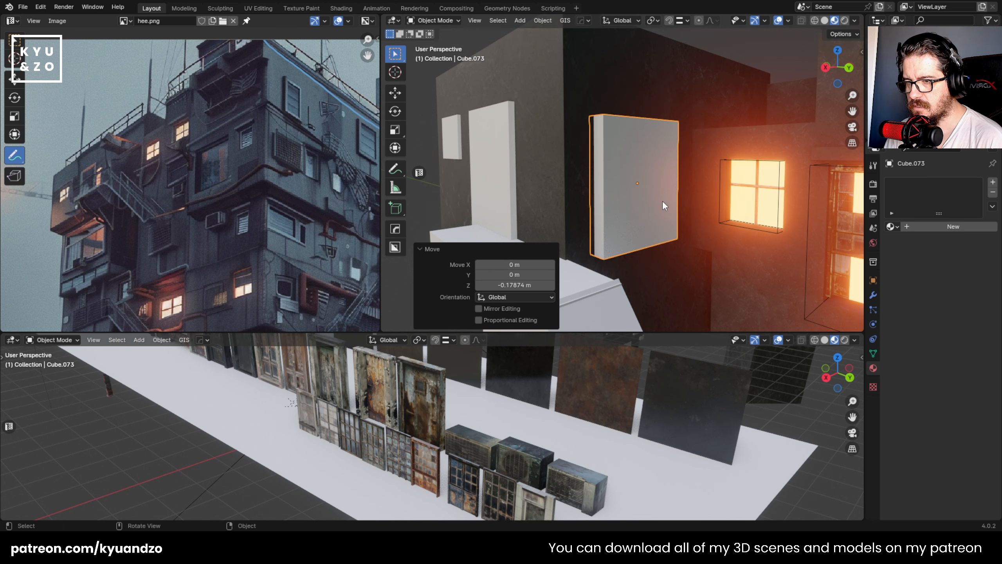
- Thicken the placeholder block along Y and cut it from the upper corner room's wall with a Difference boolean
{"action": "key", "text": "s"}
{"action": "key", "text": "y"}
{"action": "left_click", "coordinate": [691, 226]}
{"action": "left_click", "coordinate": [624, 83], "text": "shift"}
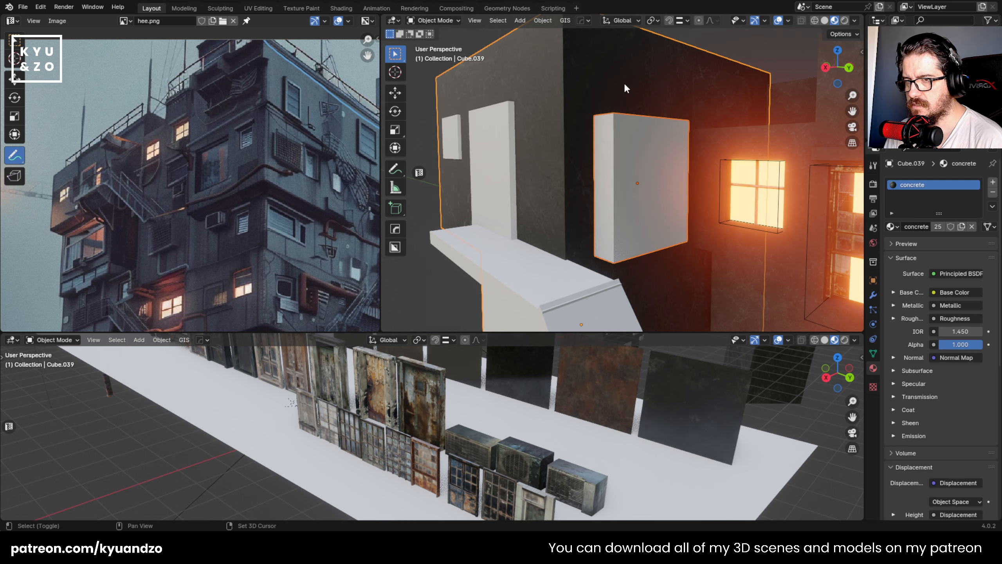
{"action": "middle_click_drag", "start_coordinate": [623, 84], "coordinate": [653, 143], "text": "shift"}
{"action": "key", "text": "ctrl+shift+b"}
{"action": "left_click", "coordinate": [620, 114]}
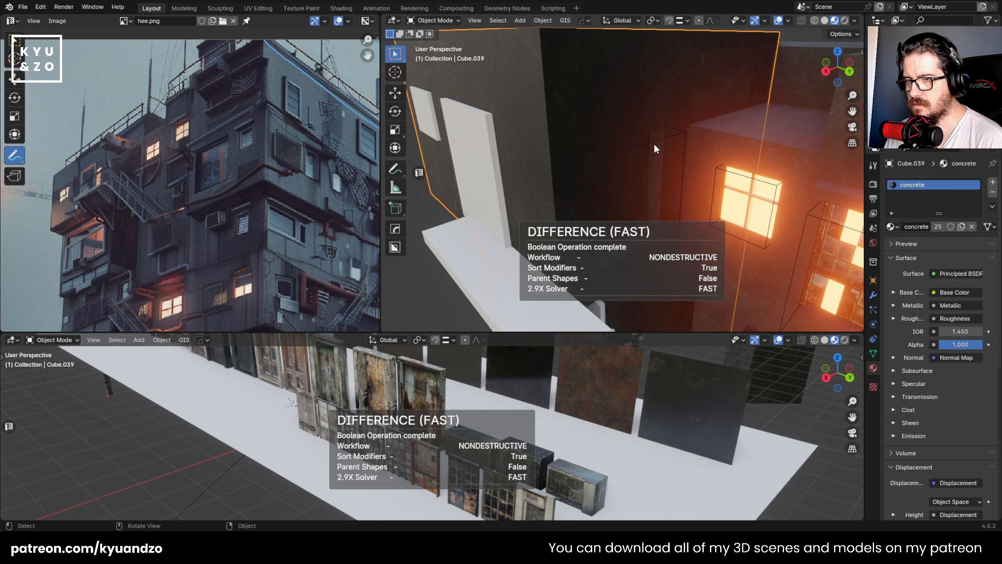
- Duplicate the window7_basecolor asset from the kit, place the copy near the wall opening and rotate it 90° about Z
{"action": "left_click", "coordinate": [655, 140]}
{"action": "left_click", "coordinate": [349, 435]}
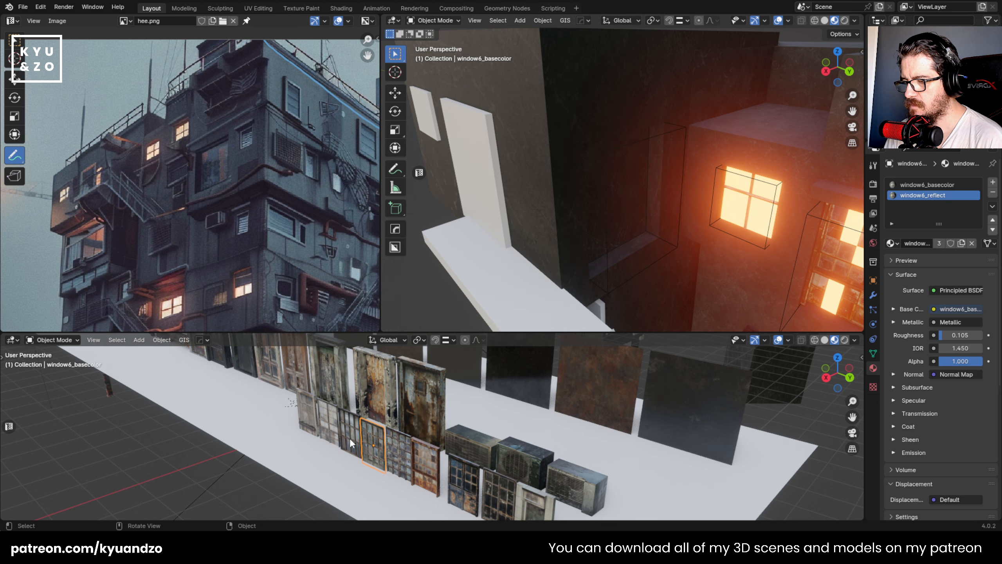
{"action": "key", "text": "shift+d"}
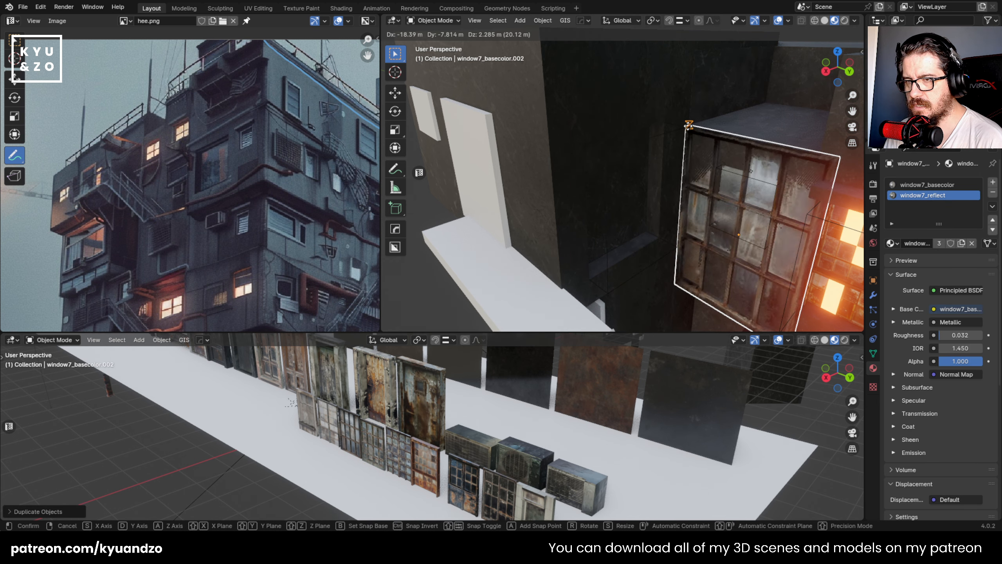
{"action": "left_click", "coordinate": [745, 213]}
{"action": "key", "text": "g"}
{"action": "key", "text": "d"}
{"action": "left_click", "coordinate": [679, 182]}
{"action": "key", "text": "r"}
{"action": "key", "text": "a"}
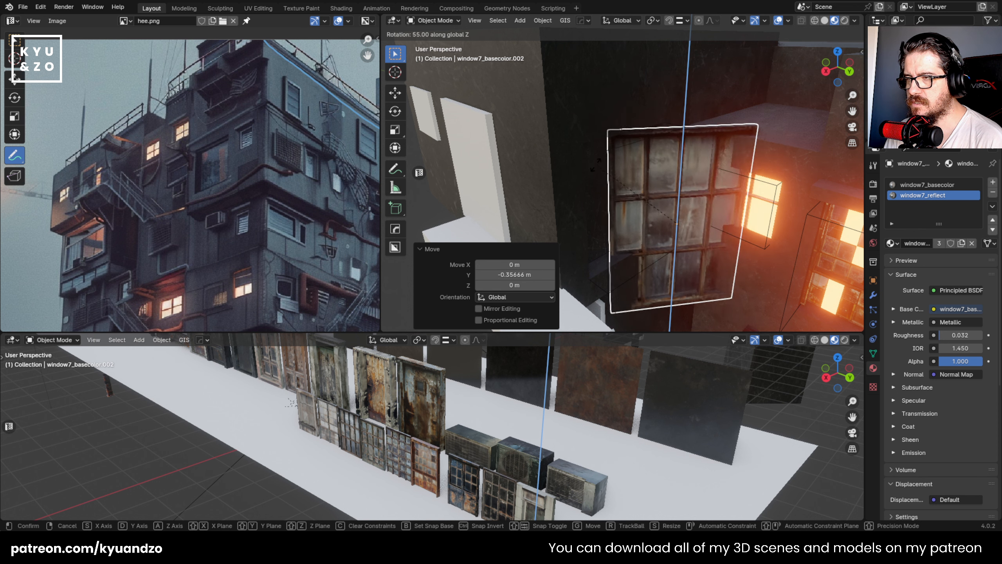
{"action": "left_click", "coordinate": [582, 221], "text": "ctrl"}
- Fit the window copy into the wall opening by moving it along Y and X and raising it about 0.2 m
{"action": "key", "text": "g"}
{"action": "key", "text": "d"}
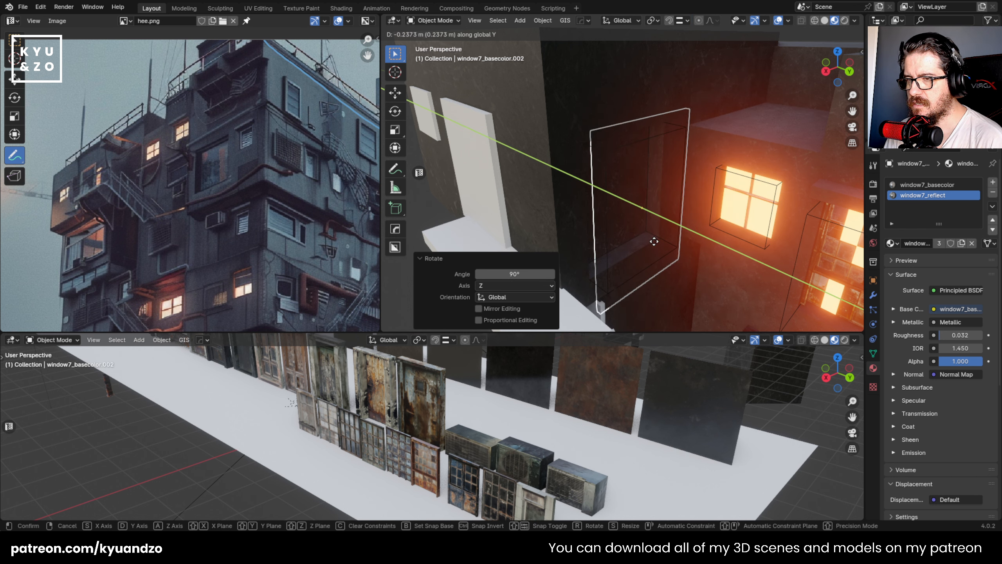
{"action": "left_click", "coordinate": [658, 243]}
{"action": "key", "text": "g"}
{"action": "key", "text": "s"}
{"action": "left_click", "coordinate": [640, 266]}
{"action": "key", "text": "g"}
{"action": "key", "text": "d"}
{"action": "left_click", "coordinate": [645, 261]}
{"action": "key", "text": "g"}
{"action": "key", "text": "a"}
{"action": "left_click", "coordinate": [649, 241]}
{"action": "middle_click_drag", "start_coordinate": [655, 240], "coordinate": [665, 202]}
{"action": "scroll", "coordinate": [665, 202], "scroll_direction": "up", "scroll_amount": 3}
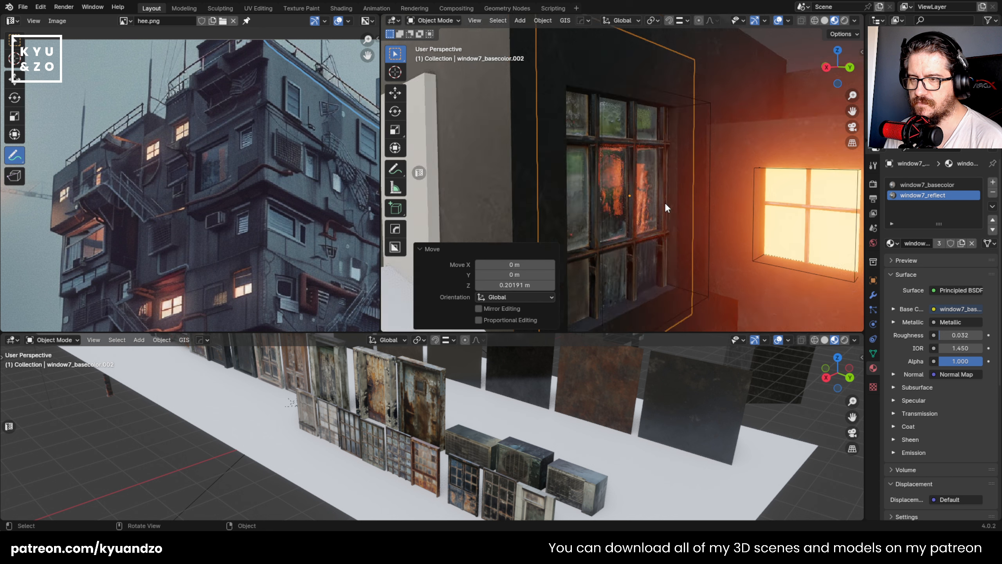
{"action": "scroll", "coordinate": [664, 202], "scroll_direction": "down", "scroll_amount": 2}
{"action": "scroll", "coordinate": [655, 185], "scroll_direction": "up", "scroll_amount": 2}
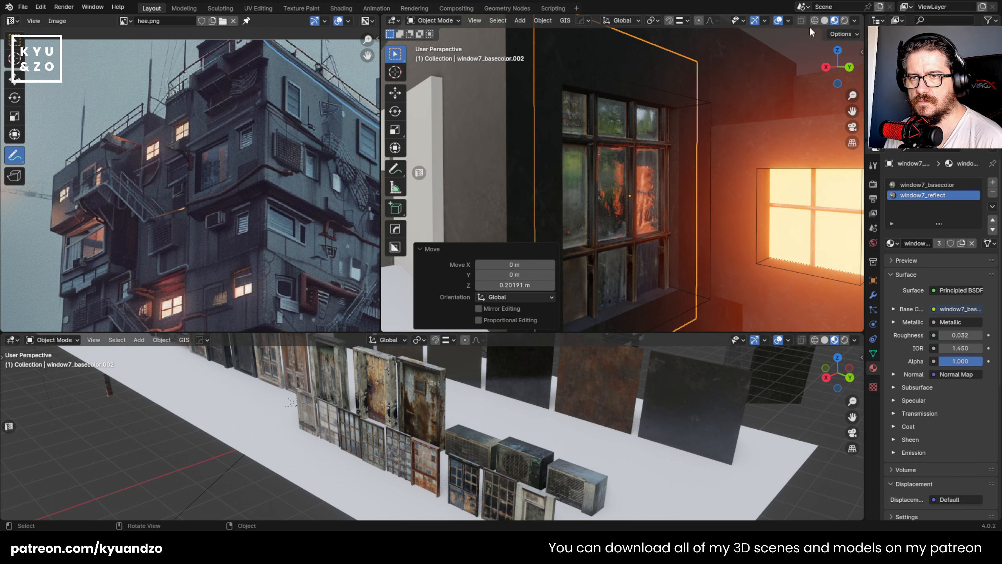
- Switch the building view to Rendered shading and examine the fitted window's glass, frame and recess up close and from afar
{"action": "left_click", "coordinate": [844, 20]}
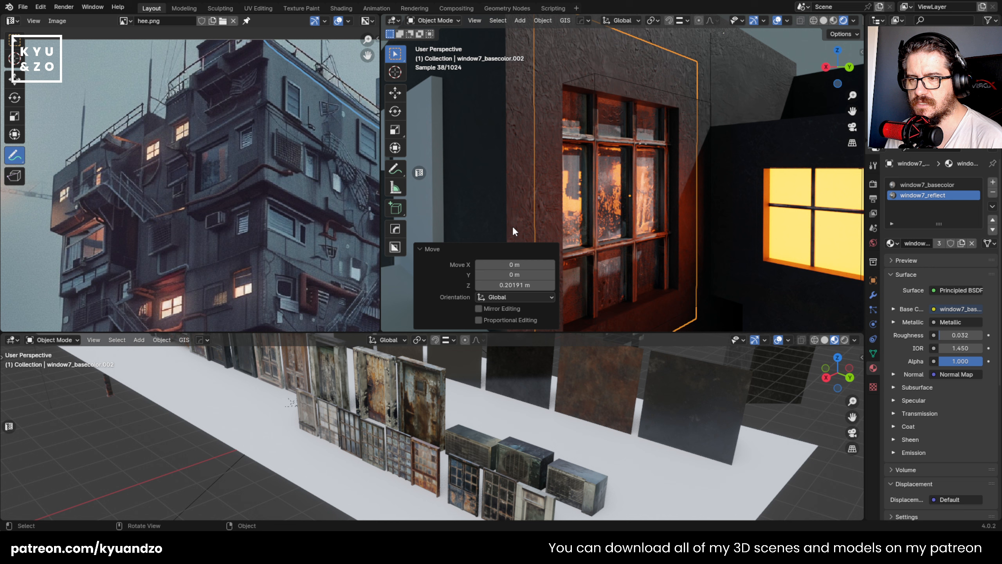
{"action": "left_click", "coordinate": [709, 135]}
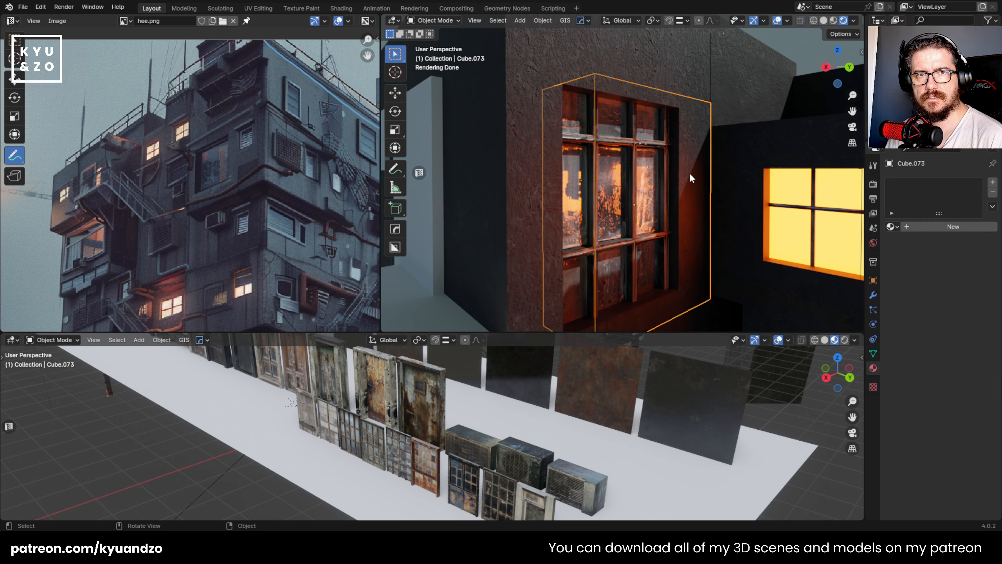
{"action": "scroll", "coordinate": [670, 184], "scroll_direction": "up", "scroll_amount": 4}
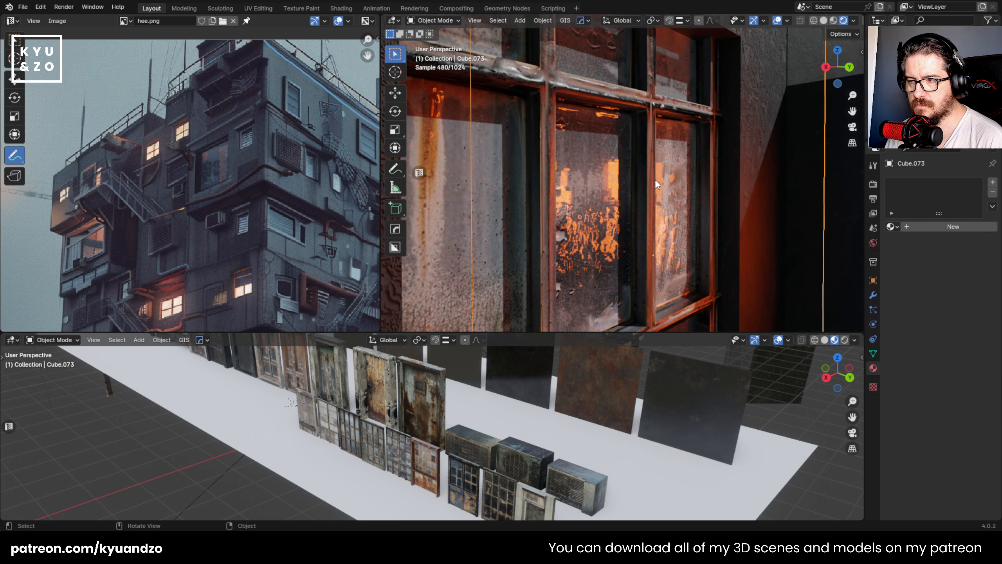
{"action": "scroll", "coordinate": [654, 178], "scroll_direction": "down", "scroll_amount": 4}
{"action": "mouse_move", "coordinate": [674, 162]}
{"action": "middle_mouse_down"}
{"action": "mouse_move", "coordinate": [631, 148]}
{"action": "mouse_move", "coordinate": [667, 168]}
{"action": "middle_mouse_up"}
{"action": "scroll", "coordinate": [656, 178], "scroll_direction": "up", "scroll_amount": 3}
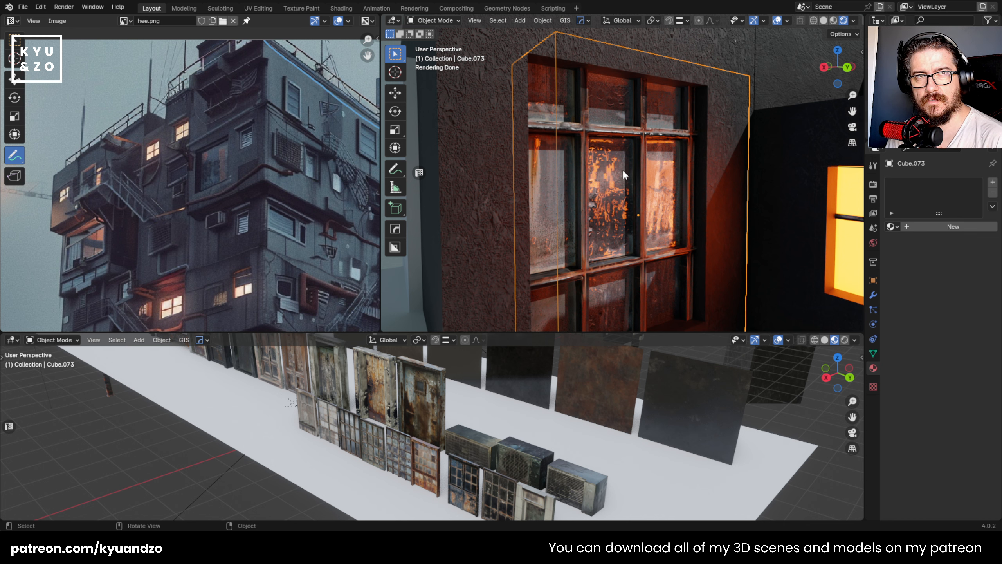
{"action": "scroll", "coordinate": [623, 158], "scroll_direction": "down", "scroll_amount": 8}
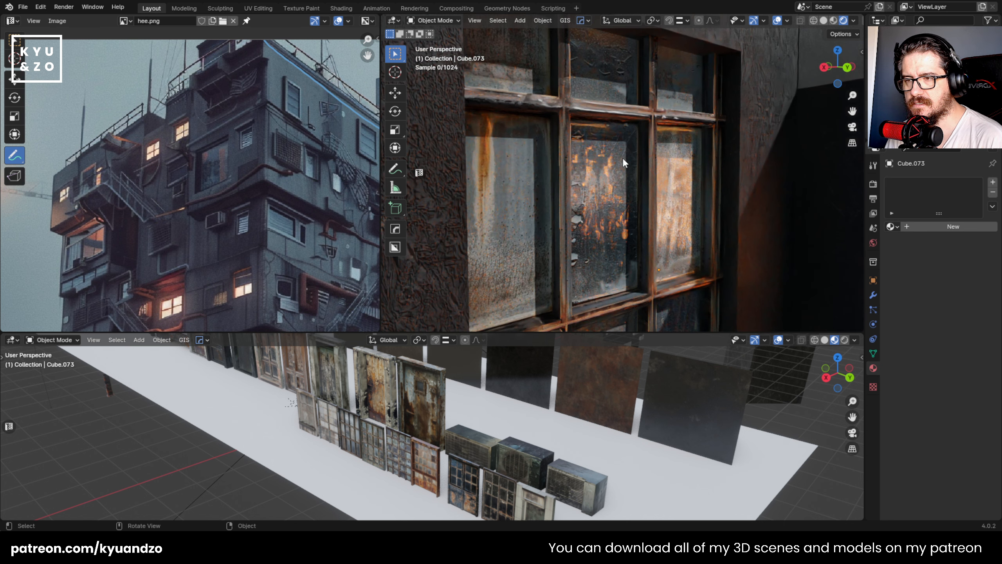
{"action": "scroll", "coordinate": [623, 157], "scroll_direction": "up", "scroll_amount": 2}
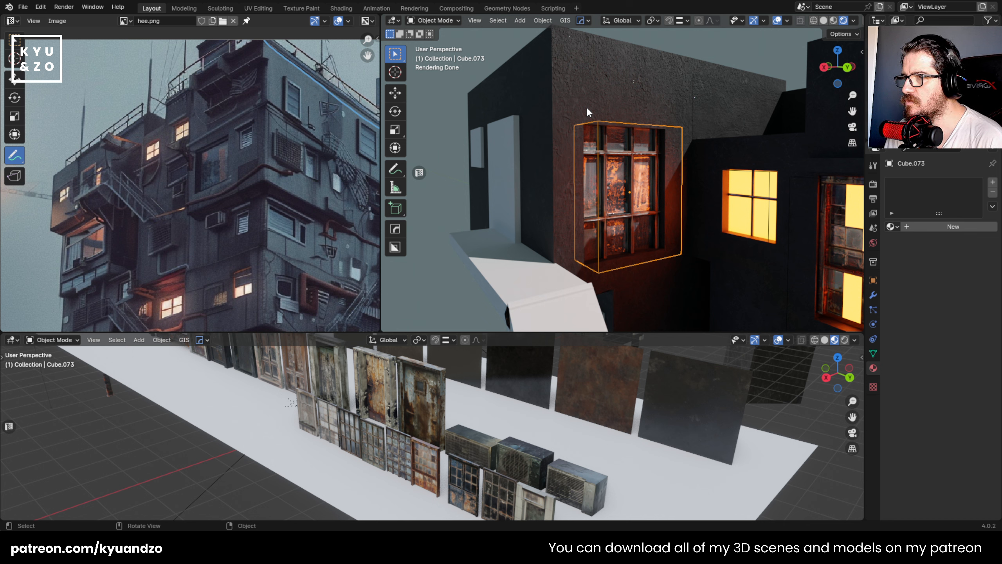
{"action": "scroll", "coordinate": [609, 120], "scroll_direction": "up", "scroll_amount": 3}
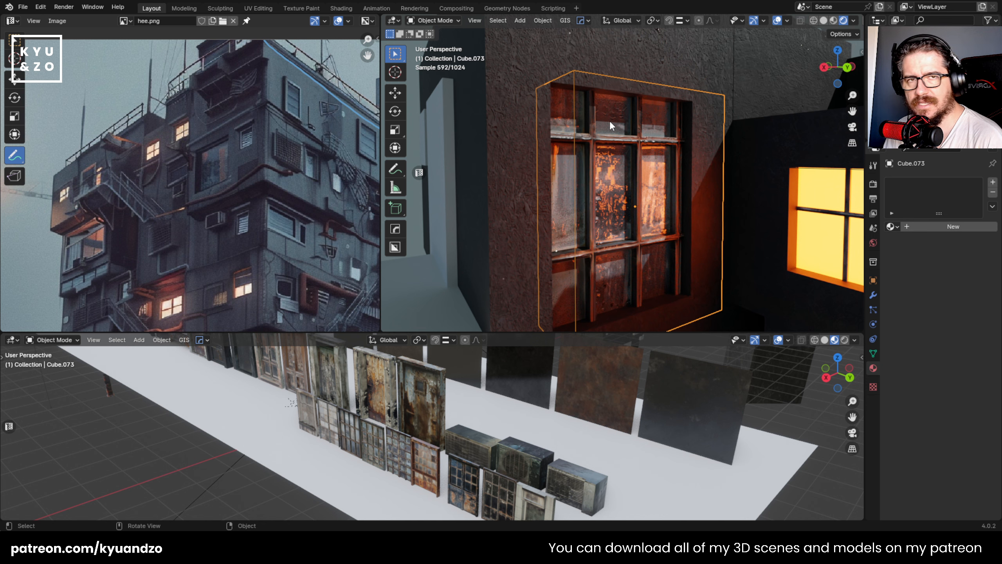
{"action": "scroll", "coordinate": [578, 156], "scroll_direction": "down", "scroll_amount": 5}
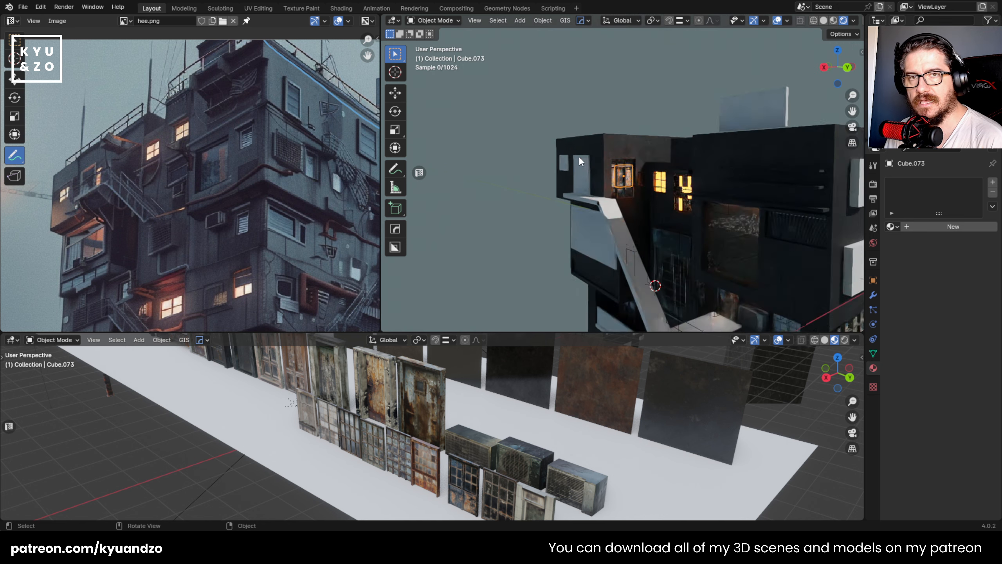
{"action": "scroll", "coordinate": [578, 163], "scroll_direction": "up", "scroll_amount": 3}
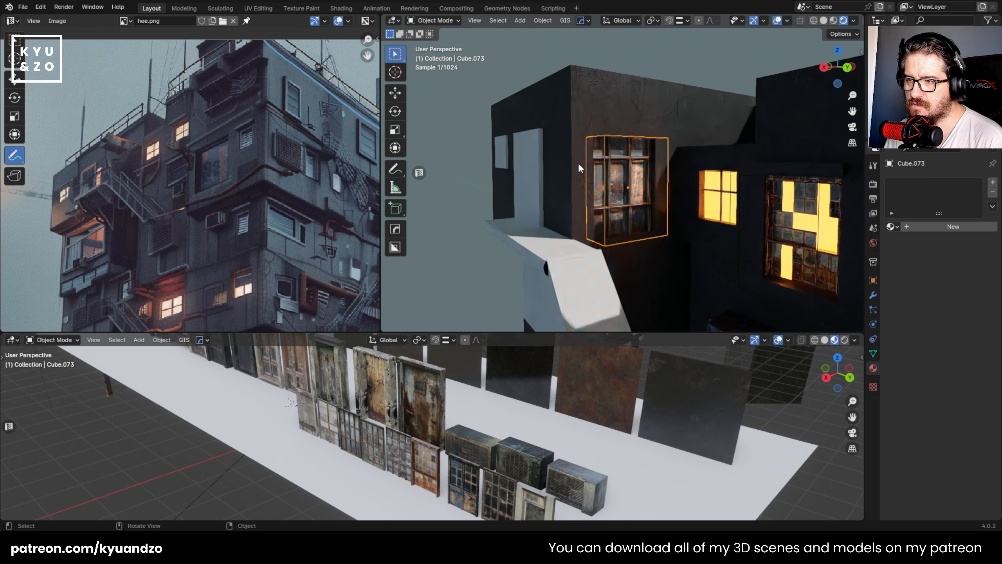
{"action": "scroll", "coordinate": [578, 163], "scroll_direction": "up", "scroll_amount": 5}
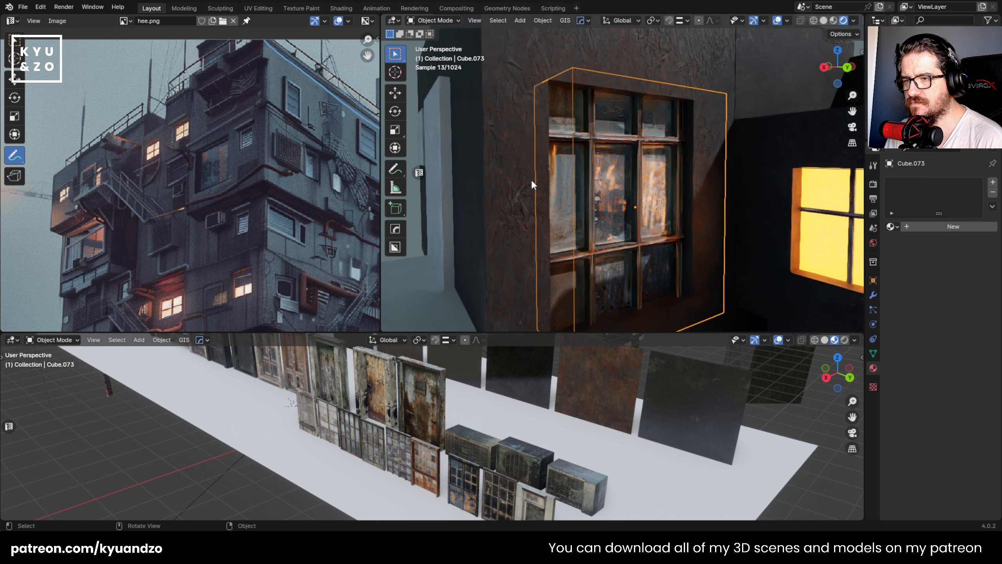
{"action": "left_click", "coordinate": [607, 182]}
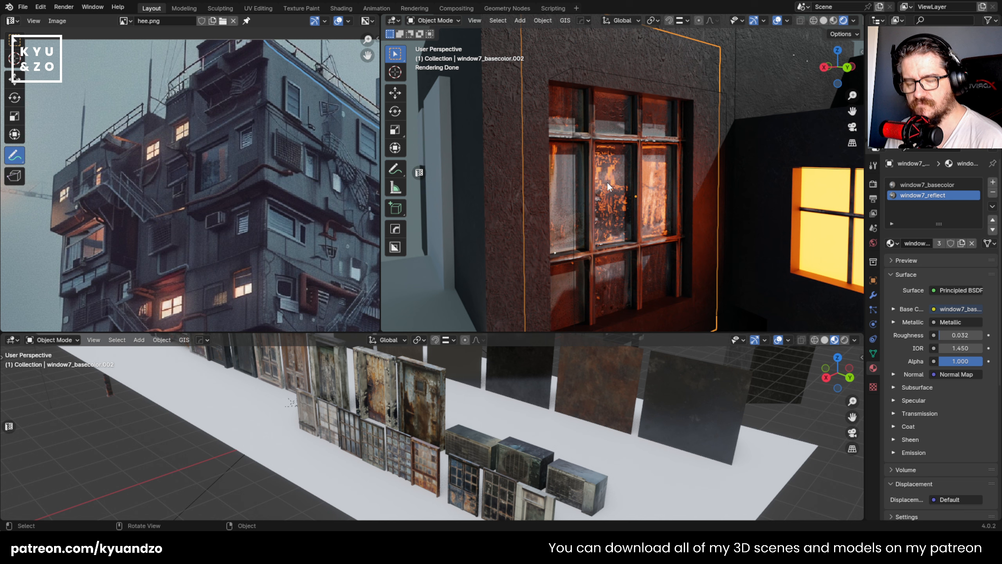
{"action": "middle_click_drag", "start_coordinate": [591, 193], "coordinate": [563, 210]}
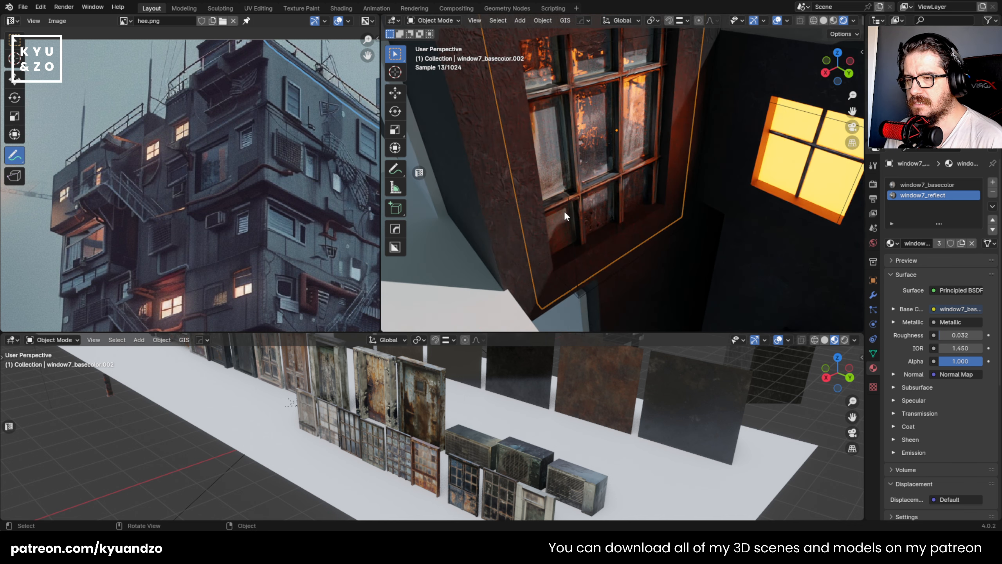
{"action": "key", "text": "g"}
{"action": "key", "text": "y"}
{"action": "right_click", "coordinate": [629, 234]}
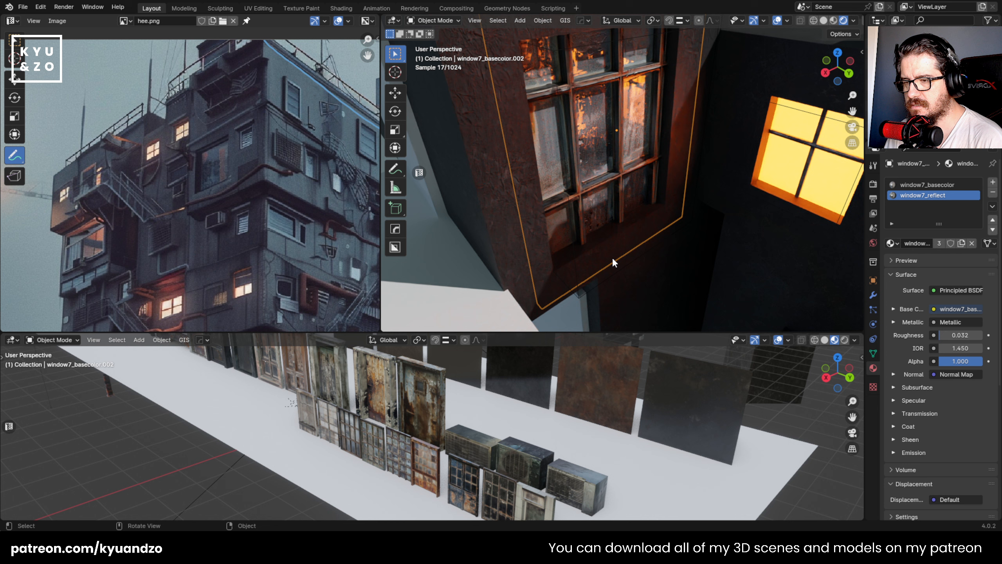
- Deepen the window recess by scaling the boolean cutter block about 1.55 times along Y
{"action": "left_click", "coordinate": [616, 278]}
{"action": "left_click", "coordinate": [651, 246]}
{"action": "key", "text": "s"}
{"action": "key", "text": "d"}
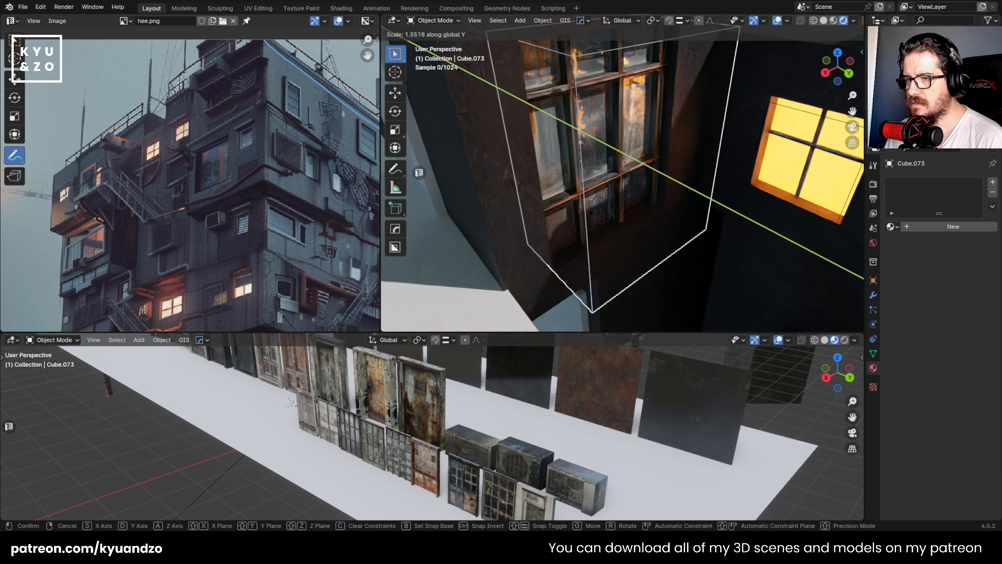
{"action": "left_click", "coordinate": [667, 259]}
- Move the window7_basecolor copy about -0.076 m along Y in its recess and scale it to 0.936
{"action": "left_click", "coordinate": [667, 229]}
{"action": "key", "text": "g"}
{"action": "key", "text": "d"}
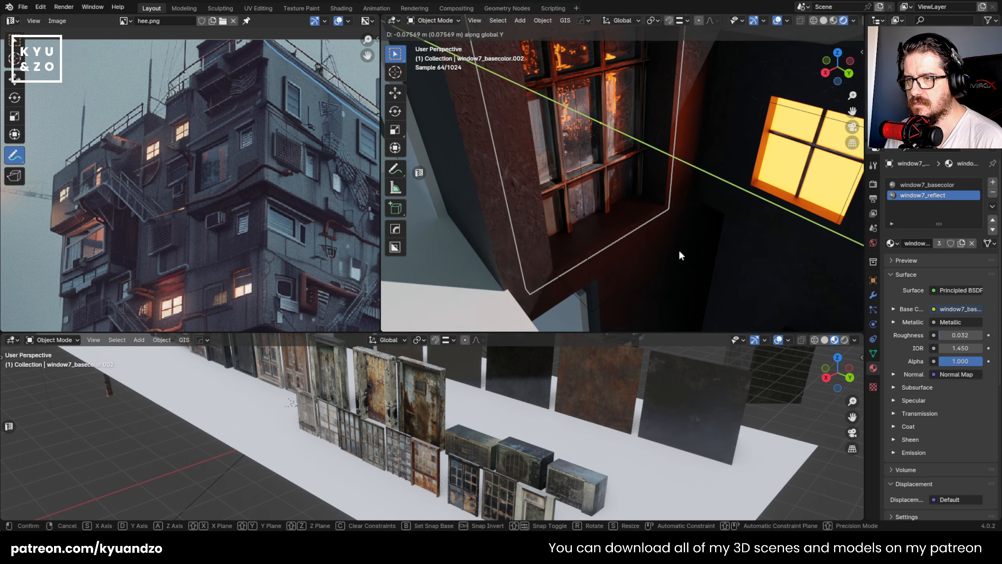
{"action": "left_click", "coordinate": [680, 252]}
{"action": "scroll", "coordinate": [710, 243], "scroll_direction": "down", "scroll_amount": 3}
{"action": "key", "text": "s"}
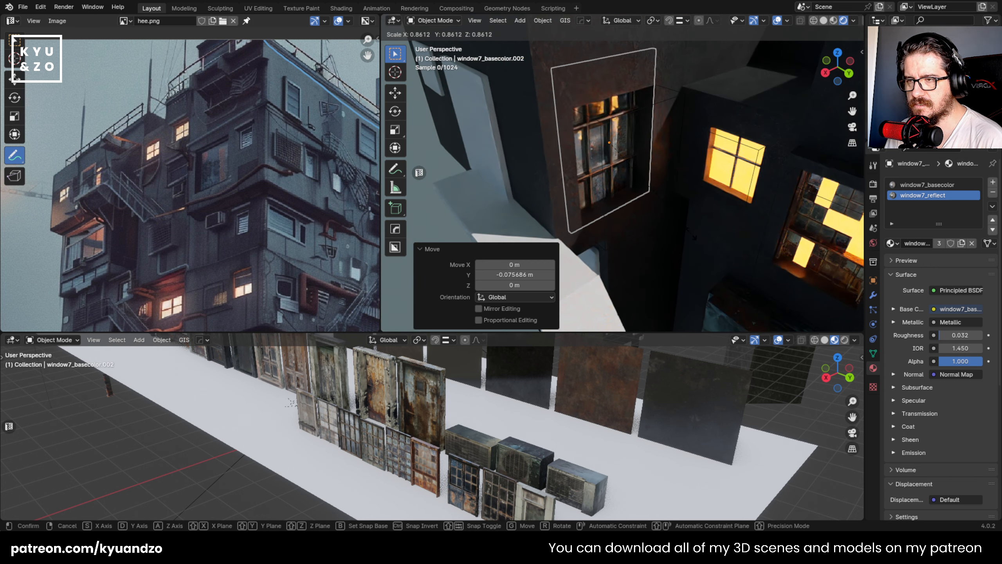
{"action": "left_click", "coordinate": [686, 228]}
{"action": "middle_click_drag", "start_coordinate": [686, 227], "coordinate": [623, 174]}
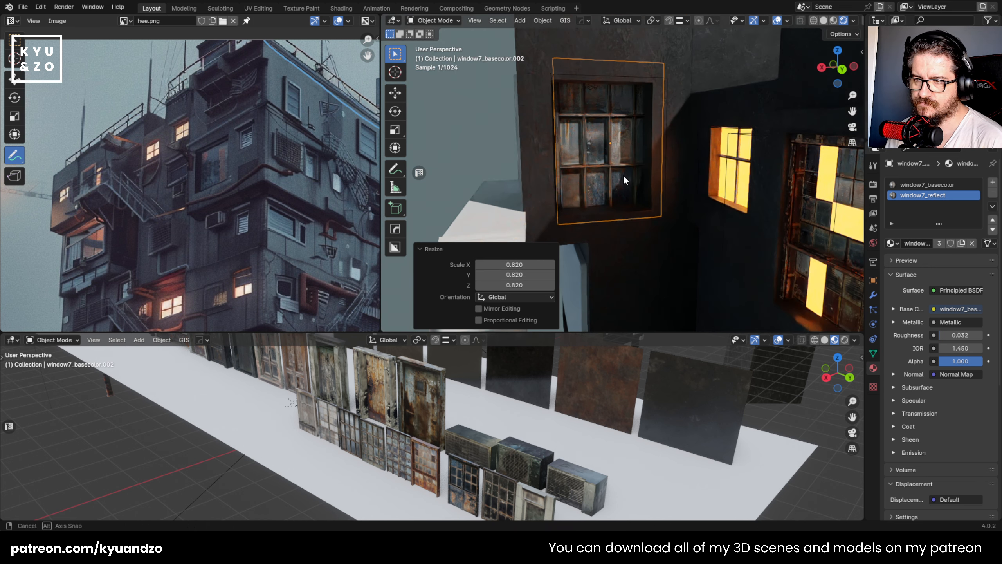
- Shift the window copy about 0.041 m along X and about 0.042 m along Y within the wall opening
{"action": "key", "text": "g"}
{"action": "key", "text": "x"}
{"action": "left_click", "coordinate": [727, 224]}
{"action": "middle_click_drag", "start_coordinate": [727, 224], "coordinate": [663, 171]}
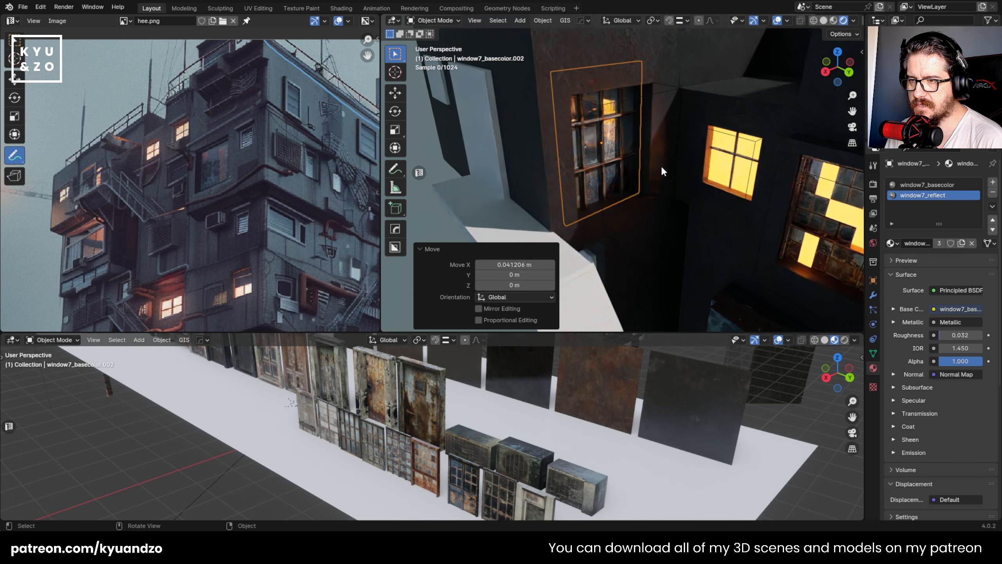
{"action": "key", "text": "g"}
{"action": "key", "text": "y"}
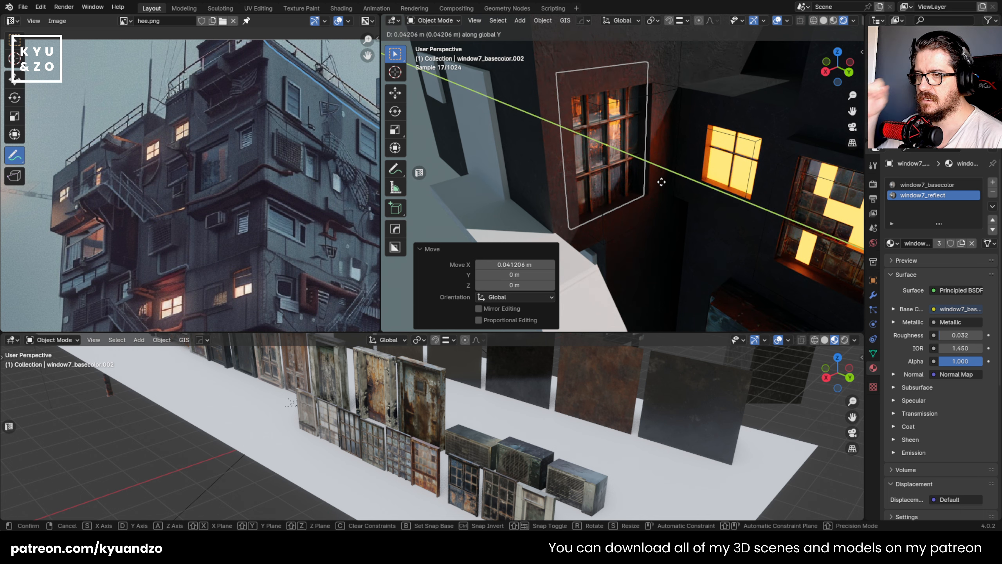
{"action": "left_click", "coordinate": [654, 163]}
- Inspect the window's fit in the recess up close and rotate it about -0.25° around Z
{"action": "middle_click_drag", "start_coordinate": [655, 163], "coordinate": [608, 188]}
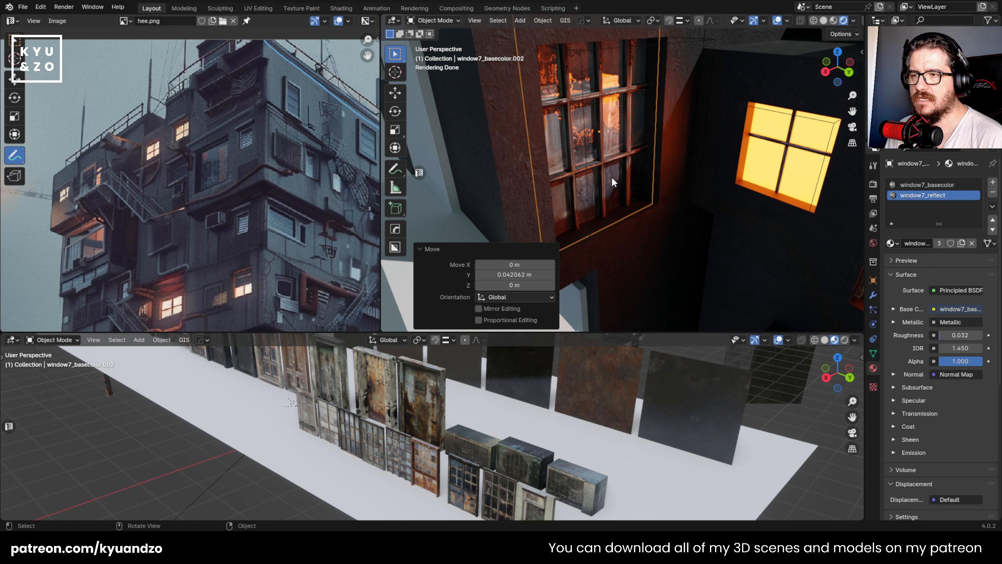
{"action": "scroll", "coordinate": [578, 158], "scroll_direction": "up", "scroll_amount": 2}
{"action": "key", "text": "shift+grave"}
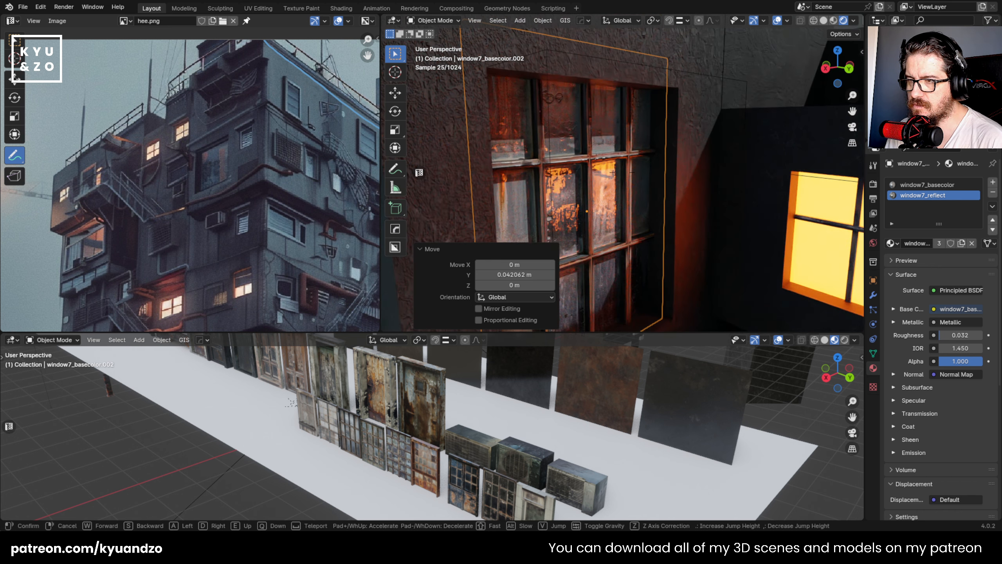
{"action": "key", "text": "s"}
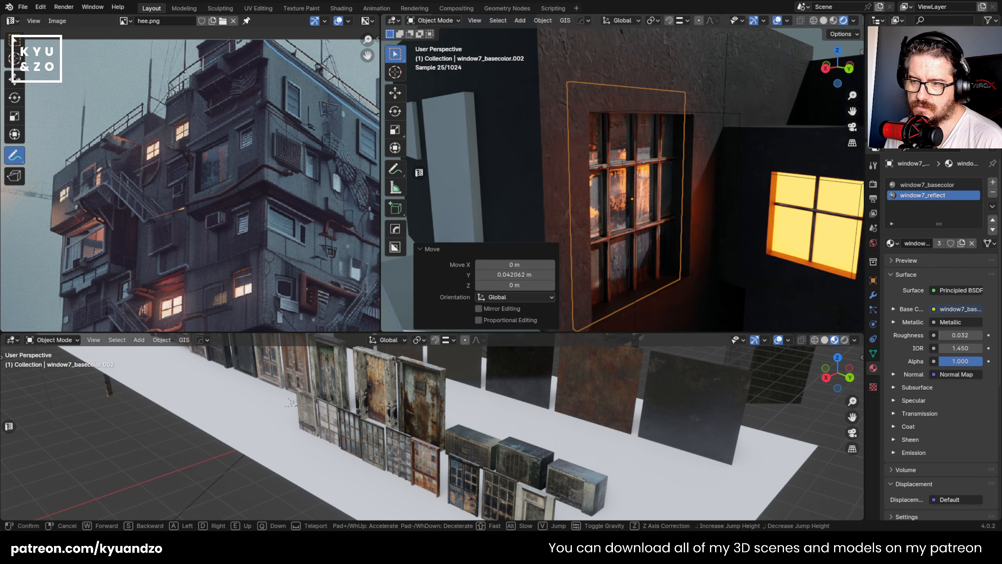
{"action": "key", "text": "w"}
{"action": "left_click", "coordinate": [565, 175]}
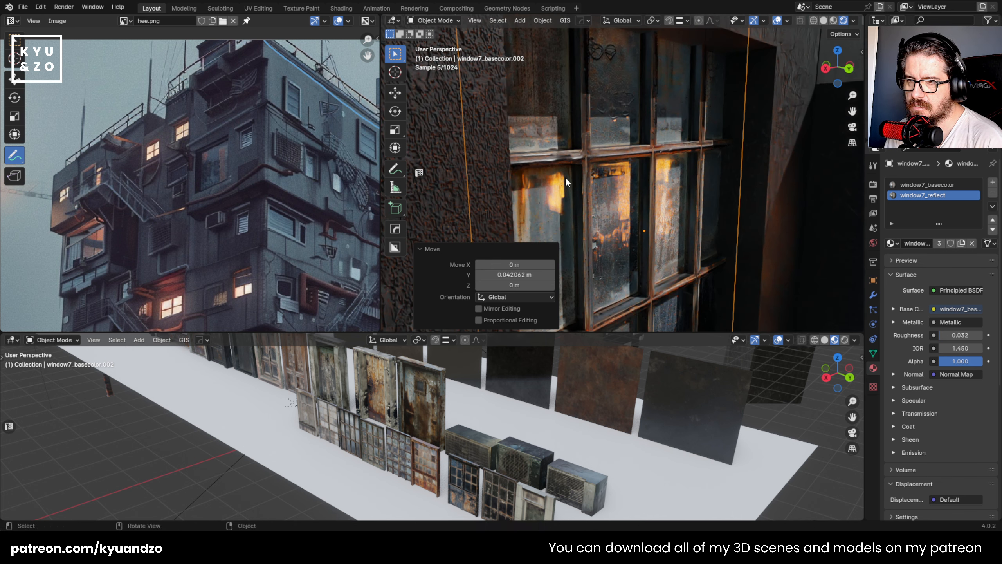
{"action": "scroll", "coordinate": [667, 225], "scroll_direction": "down", "scroll_amount": 4}
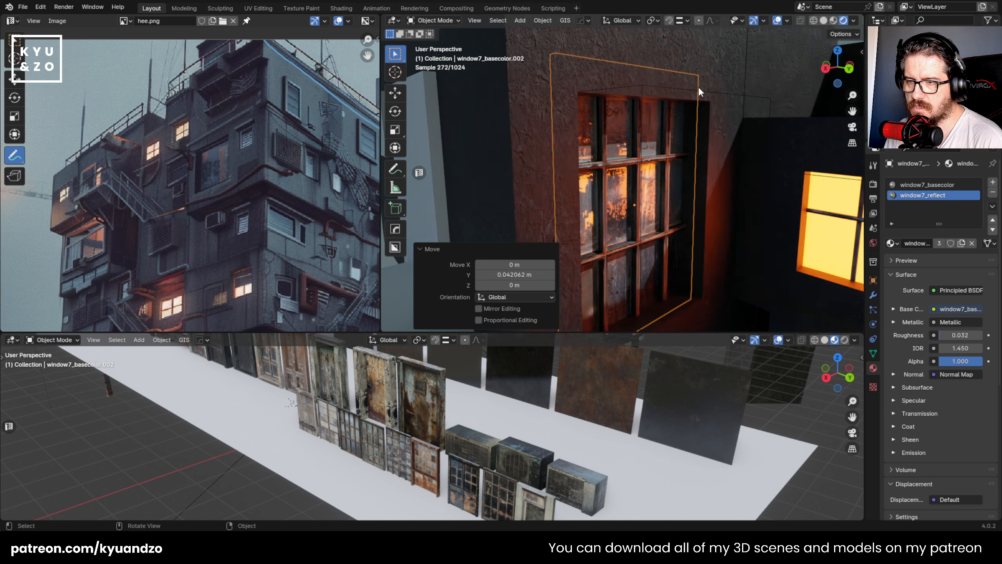
{"action": "key", "text": "r"}
{"action": "key", "text": "z"}
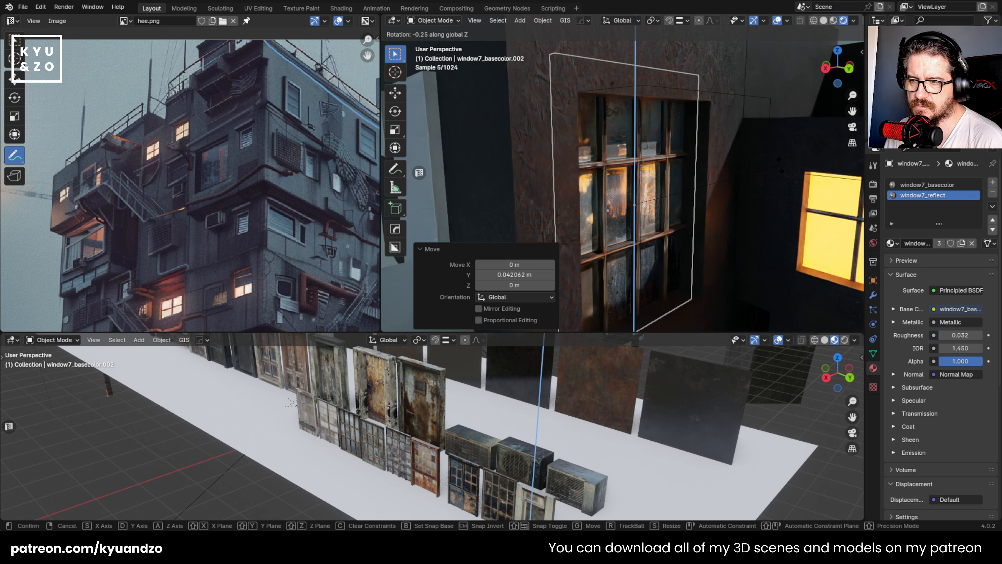
{"action": "left_click", "coordinate": [754, 177]}
- Select the tall door placeholder block on the adjoining wall and widen it along Y
{"action": "scroll", "coordinate": [753, 177], "scroll_direction": "down", "scroll_amount": 5}
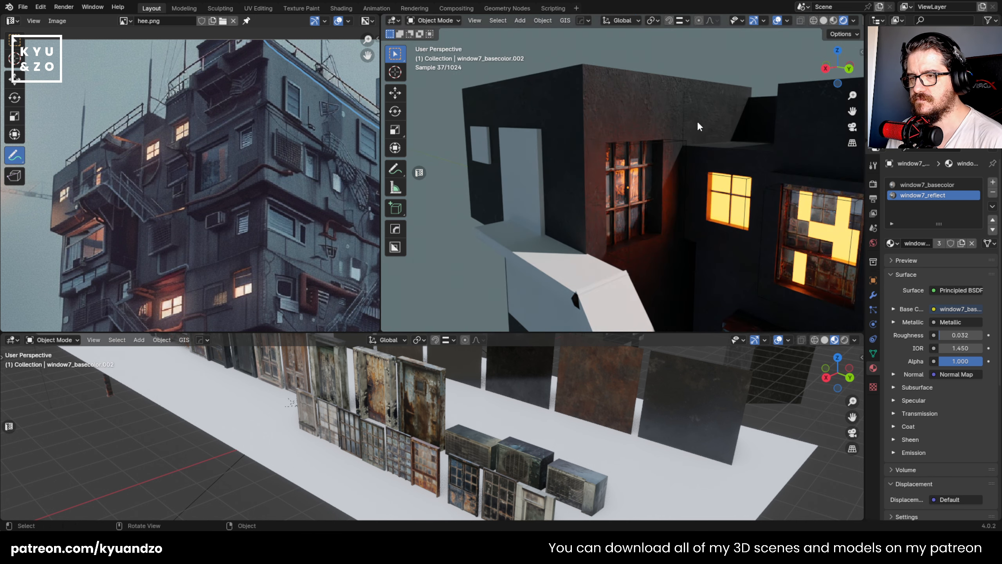
{"action": "key", "text": "shift+grave"}
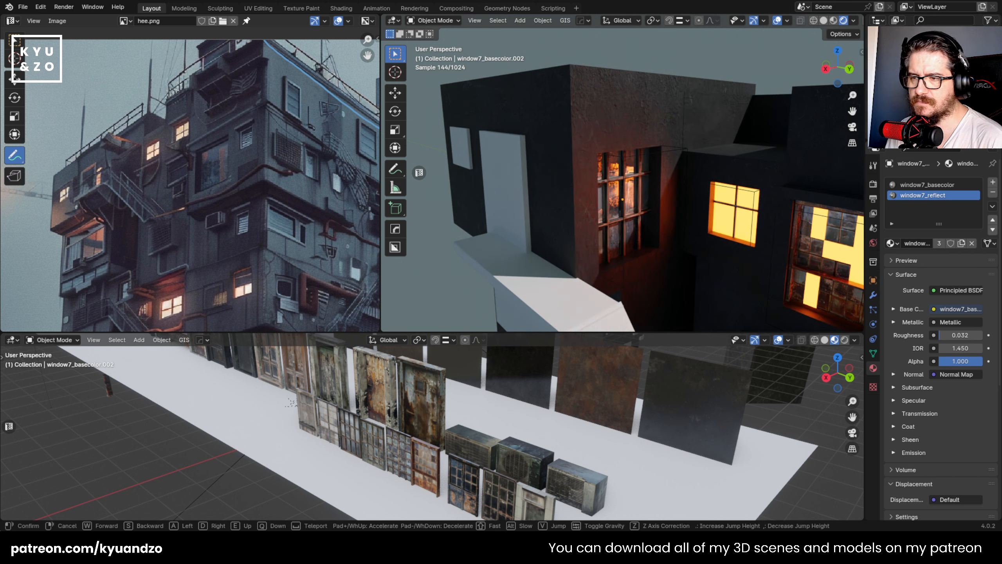
{"action": "key", "text": "s"}
{"action": "key", "text": "a"}
{"action": "key", "text": "w"}
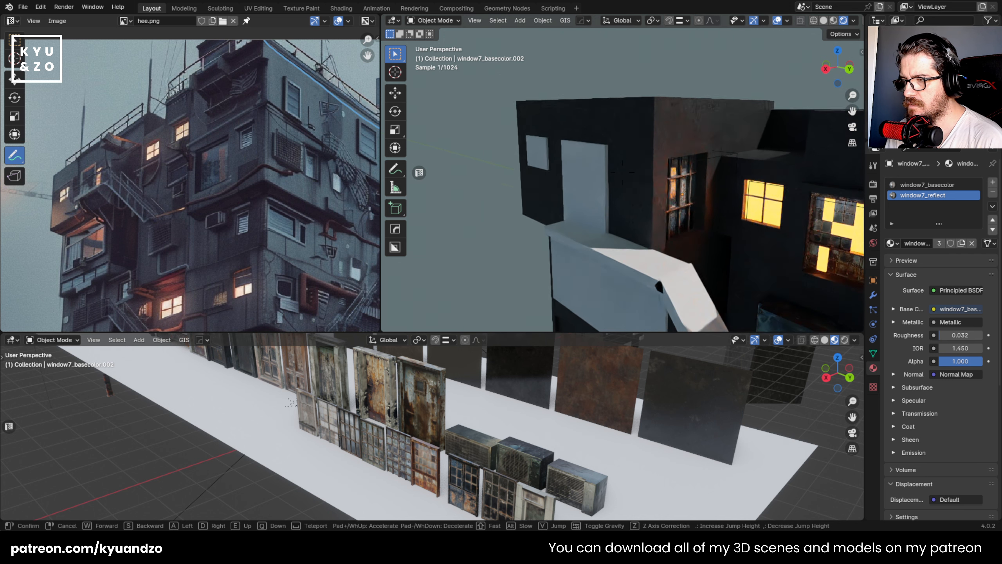
{"action": "left_click", "coordinate": [597, 219]}
{"action": "left_click", "coordinate": [540, 171]}
{"action": "key", "text": "s"}
{"action": "key", "text": "y"}
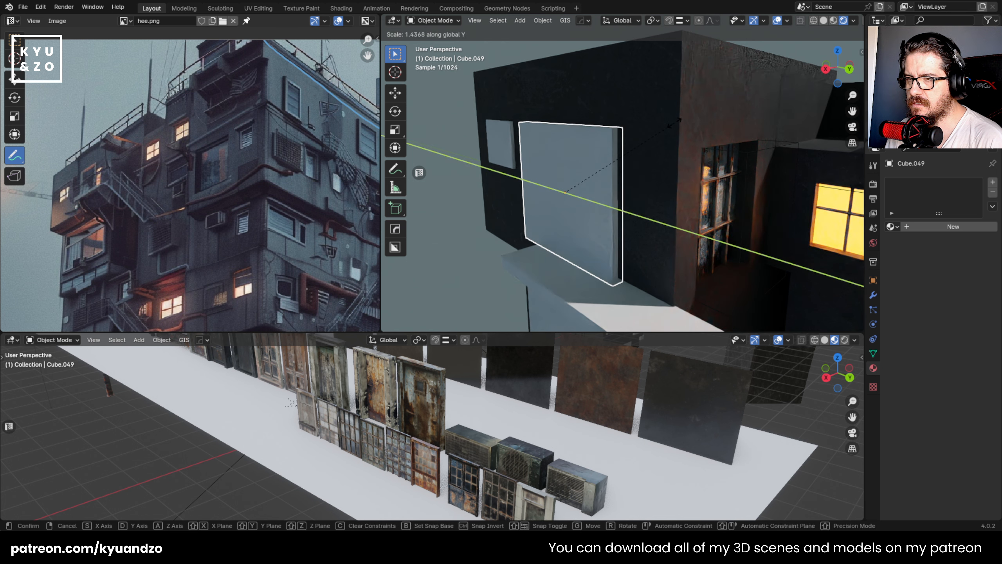
{"action": "key", "text": "s"}
{"action": "left_click", "coordinate": [686, 115]}
- Make the tall door block higher along Z and raise it about 0.049 m
{"action": "key", "text": "s"}
{"action": "key", "text": "a"}
{"action": "left_click", "coordinate": [678, 177]}
{"action": "key", "text": "g"}
{"action": "key", "text": "a"}
{"action": "left_click", "coordinate": [670, 173]}
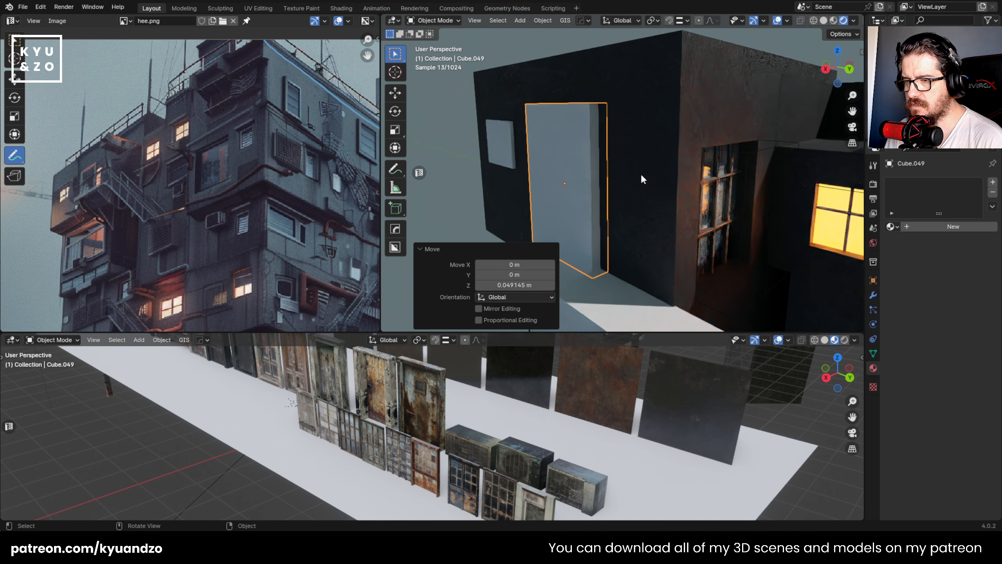
- Cut the tall door block out of the dark wall with a nondestructive Difference (Fast) boolean
{"action": "left_click", "coordinate": [641, 175], "text": "shift"}
{"action": "key", "text": "q"}
{"action": "left_click", "coordinate": [640, 154]}
{"action": "left_click", "coordinate": [475, 167]}
{"action": "middle_click_drag", "start_coordinate": [476, 167], "coordinate": [501, 166], "text": "shift"}
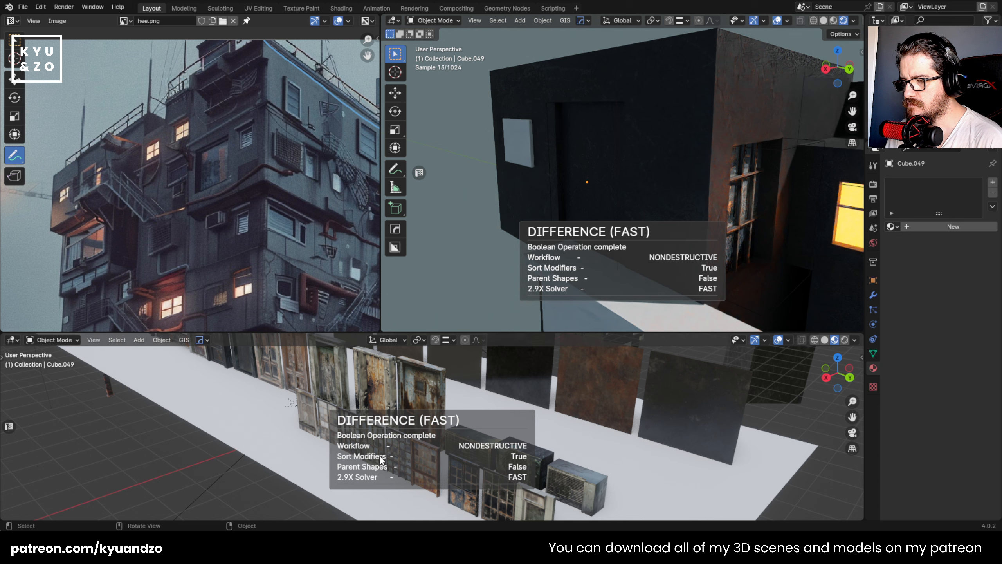
- Duplicate the dark door7_basecolor door from the asset kit and place the copy in front of the cut opening
{"action": "left_click", "coordinate": [382, 355]}
{"action": "middle_click_drag", "start_coordinate": [382, 354], "coordinate": [581, 397], "text": "shift"}
{"action": "middle_click_drag", "start_coordinate": [523, 365], "coordinate": [574, 391], "text": "shift"}
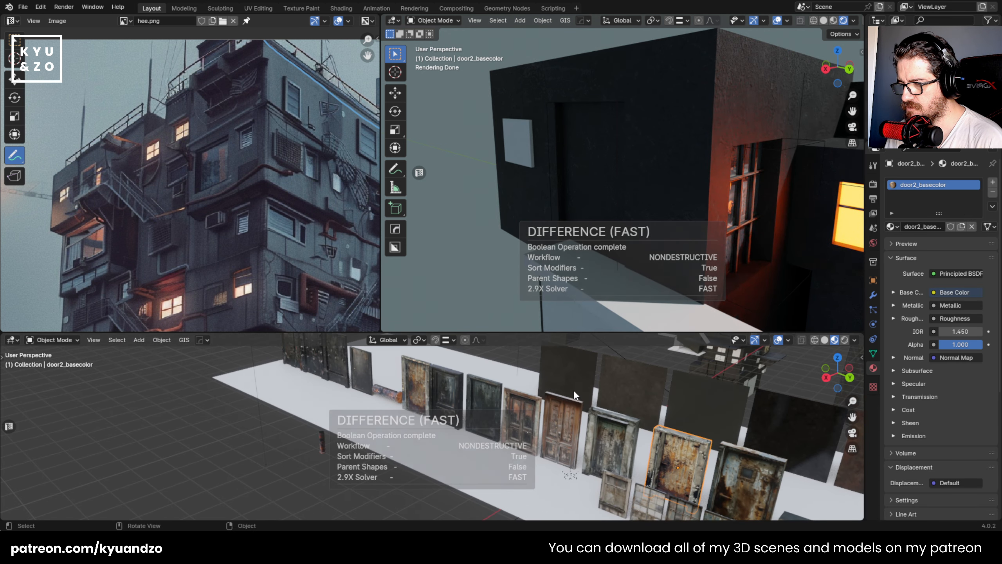
{"action": "left_click", "coordinate": [460, 393]}
{"action": "key", "text": "shift+d"}
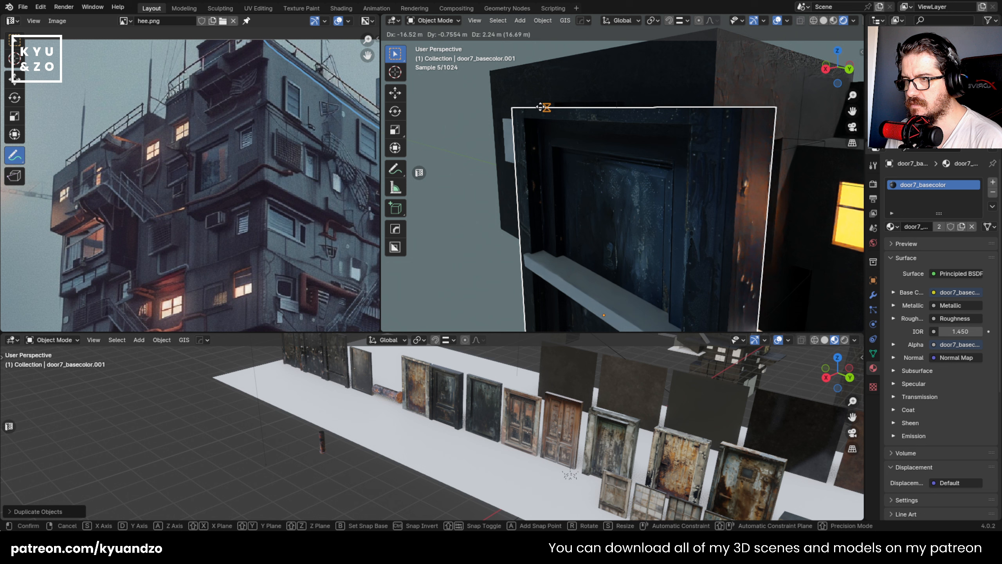
{"action": "left_click", "coordinate": [537, 111]}
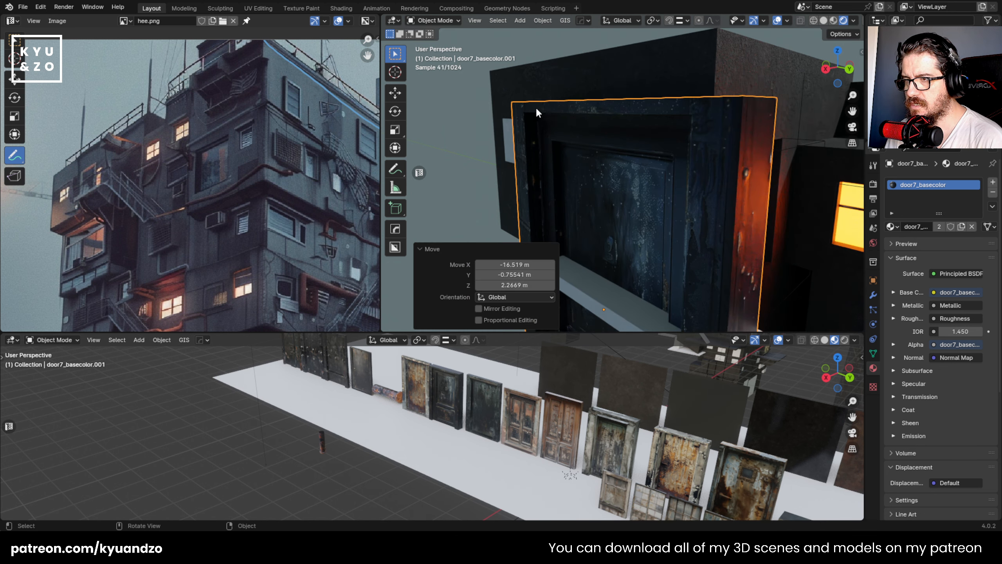
- Copy the cutter block's location onto the door copy with Copy Attributes
{"action": "left_click", "coordinate": [554, 196]}
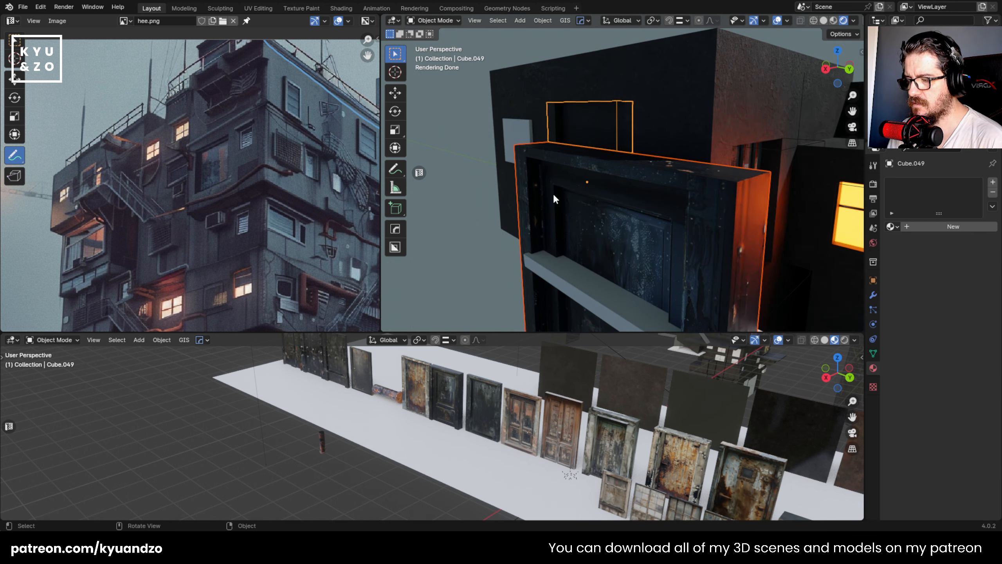
{"action": "key", "text": "ctrl+c"}
{"action": "left_click", "coordinate": [545, 214]}
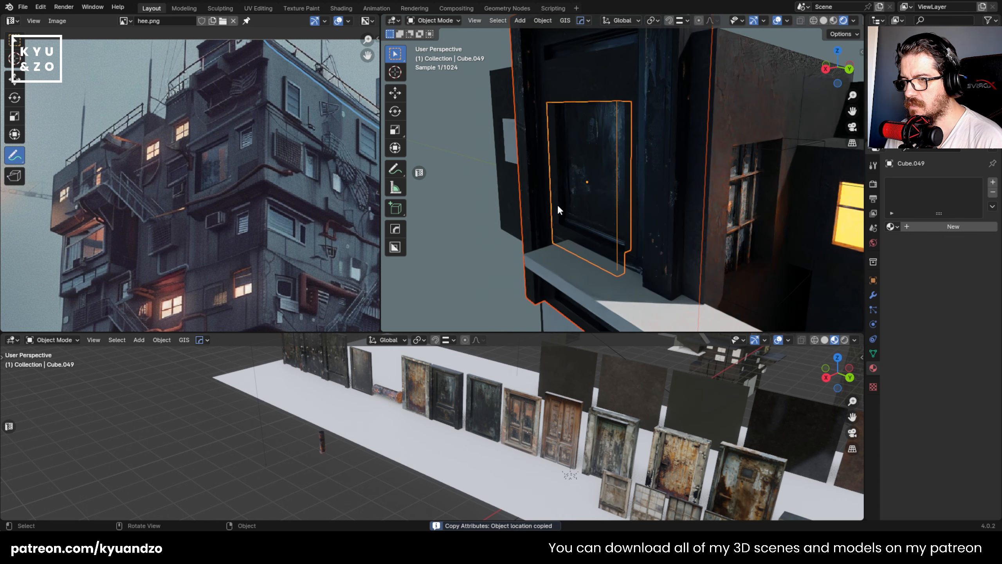
{"action": "left_click", "coordinate": [557, 204]}
- Scale the door copy down to about 0.43 and again by 0.944 to suit the opening
{"action": "key", "text": "s"}
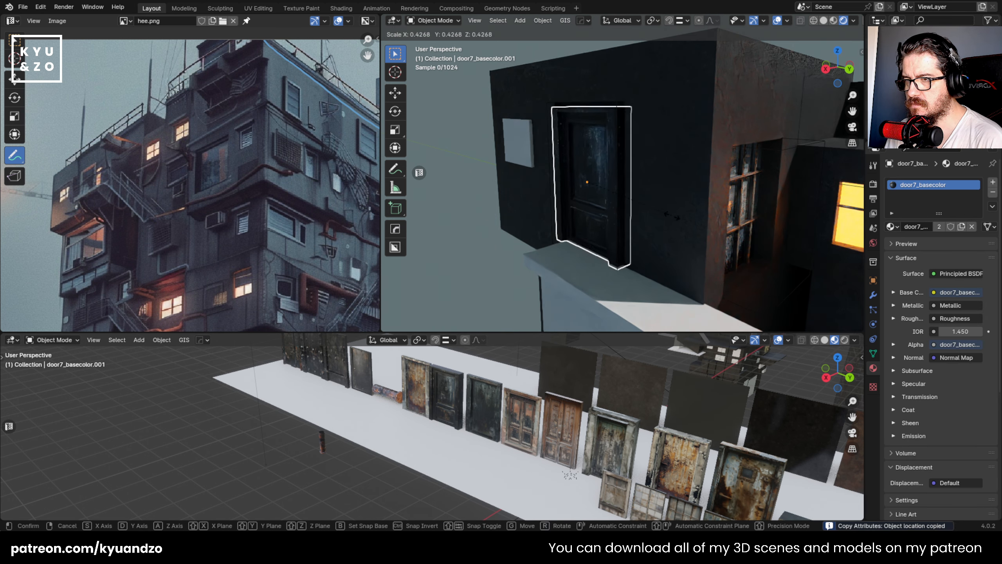
{"action": "left_click", "coordinate": [673, 216]}
{"action": "middle_click_drag", "start_coordinate": [622, 175], "coordinate": [653, 154]}
{"action": "key", "text": "s"}
{"action": "left_click", "coordinate": [670, 190]}
- Nudge the door copy slightly along Y and Z in the Right Orthographic view to centre it in the opening
{"action": "key", "text": "g"}
{"action": "right_click", "coordinate": [743, 191]}
{"action": "key", "text": "g"}
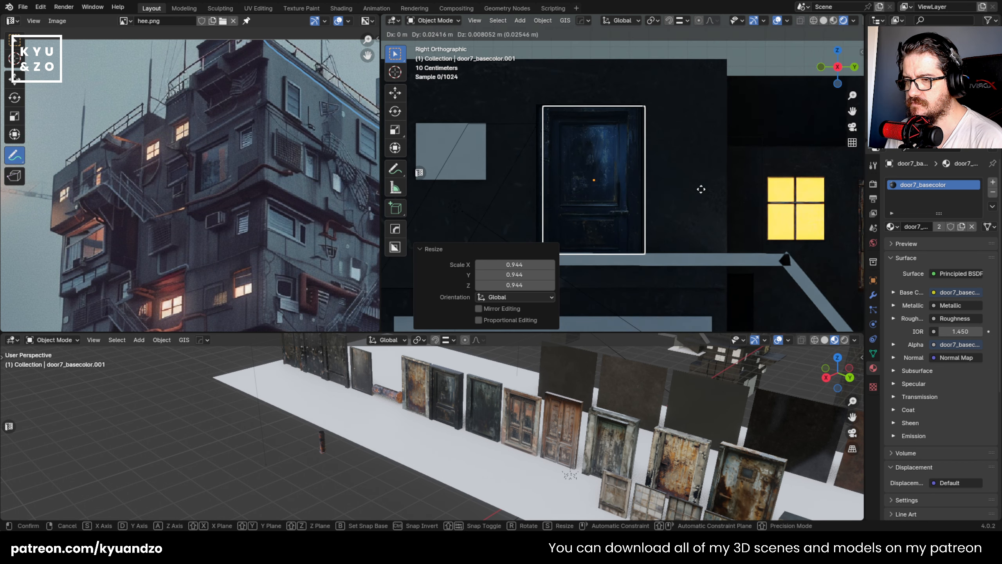
{"action": "left_click", "coordinate": [710, 189]}
- Shift the door cutter's mesh slightly along Y in Edit Mode to line up with the door
{"action": "middle_click_drag", "start_coordinate": [642, 174], "coordinate": [699, 182], "text": "shift"}
{"action": "left_click", "coordinate": [592, 111]}
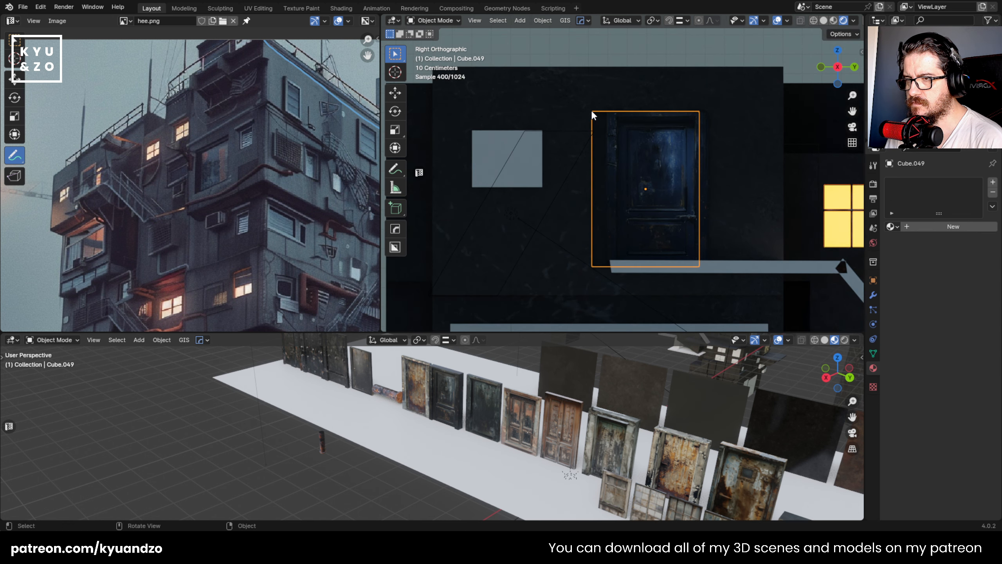
{"action": "key", "text": "Tab"}
{"action": "key", "text": "g"}
{"action": "key", "text": "y"}
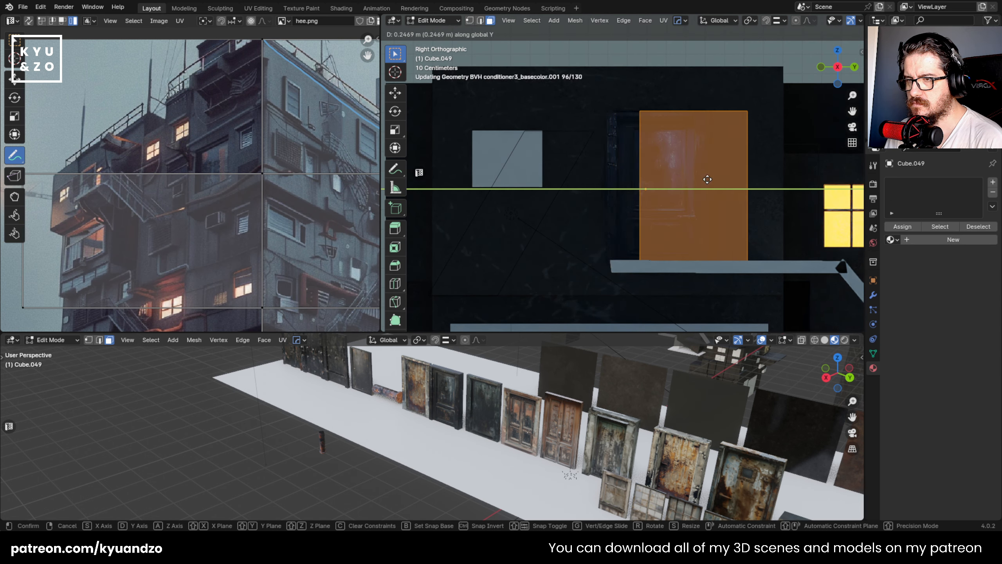
{"action": "left_click", "coordinate": [624, 145]}
- Move the door cutter's top vertices along Z to match the top of the door and return to Object Mode
{"action": "key", "text": "1"}
{"action": "left_click_drag", "start_coordinate": [592, 90], "coordinate": [805, 145]}
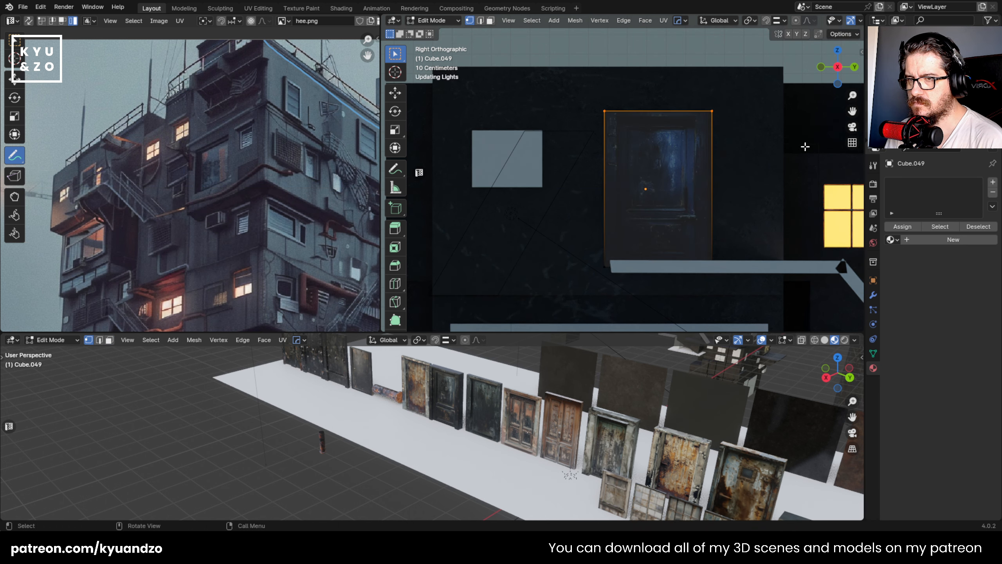
{"action": "key", "text": "g"}
{"action": "key", "text": "z"}
{"action": "left_click", "coordinate": [772, 151]}
{"action": "middle_click_drag", "start_coordinate": [772, 151], "coordinate": [557, 222]}
{"action": "key", "text": "Tab"}
{"action": "left_click", "coordinate": [557, 217]}
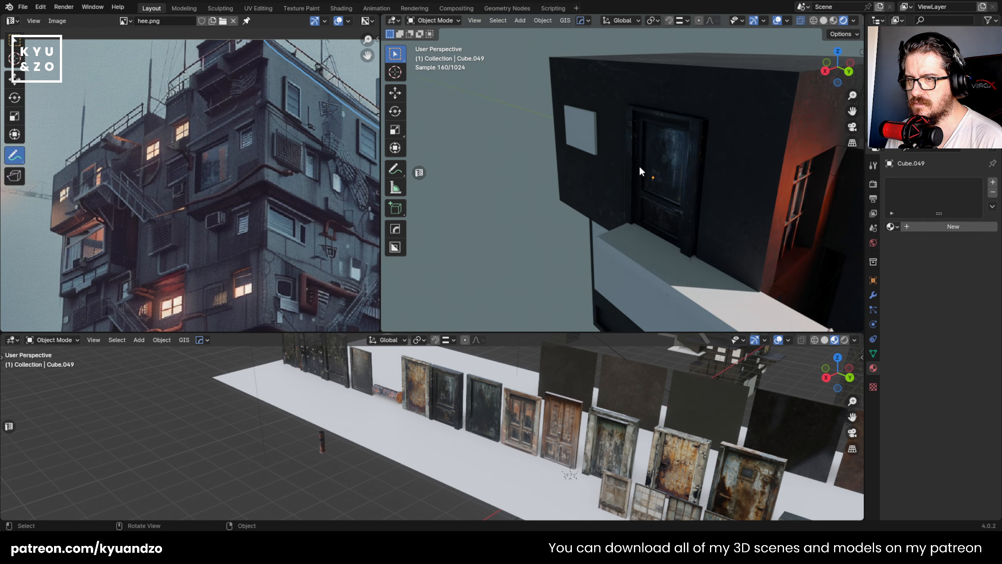
- Select the door copy and move it about 0.139 m along Y
{"action": "middle_click_drag", "start_coordinate": [639, 164], "coordinate": [594, 165]}
{"action": "left_click", "coordinate": [656, 191]}
{"action": "left_click", "coordinate": [655, 190]}
{"action": "middle_click_drag", "start_coordinate": [654, 190], "coordinate": [553, 139], "text": "shift"}
{"action": "scroll", "coordinate": [572, 136], "scroll_direction": "up", "scroll_amount": 2}
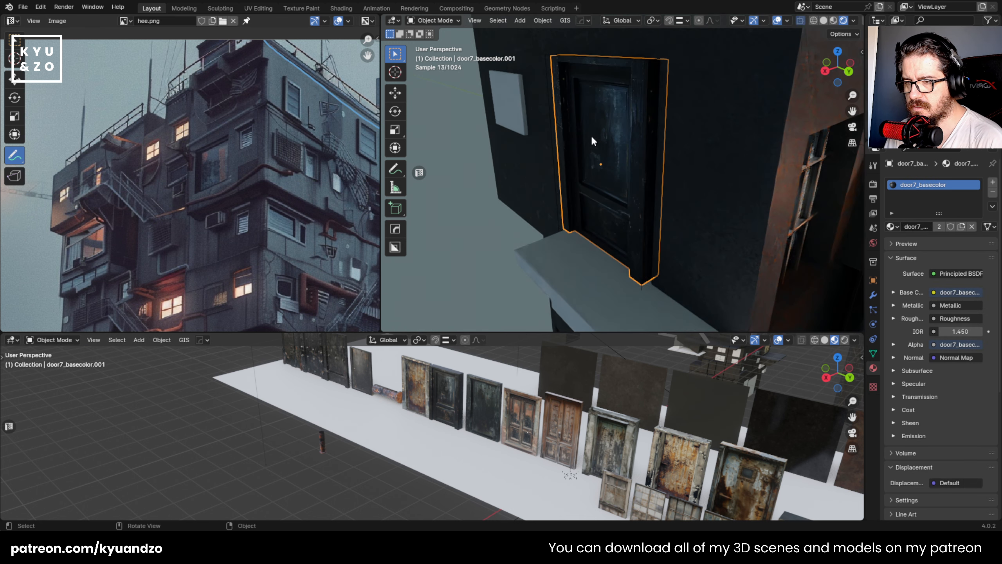
{"action": "key", "text": "g"}
{"action": "key", "text": "y"}
{"action": "left_click", "coordinate": [607, 168]}
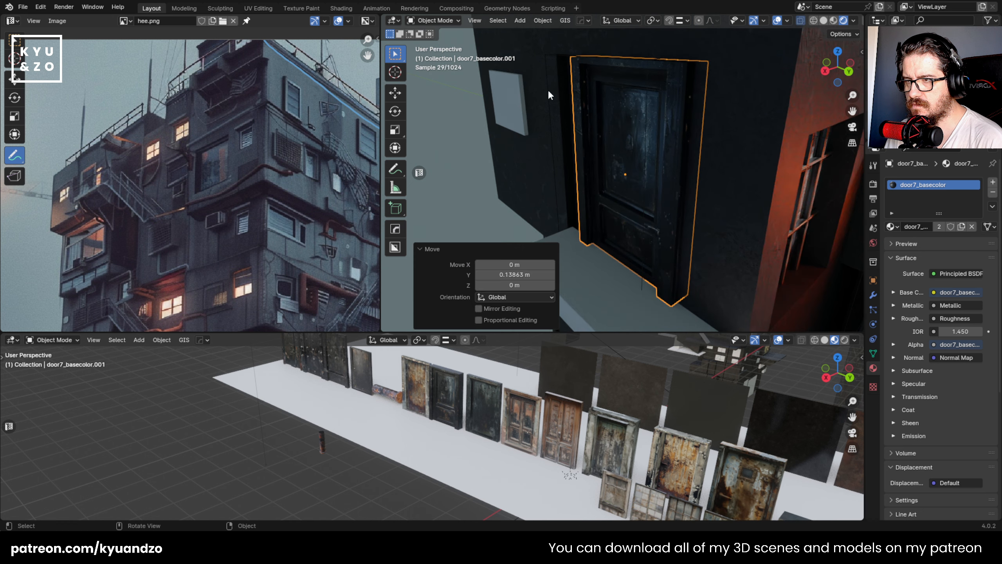
- Move the door cutter block about 0.122 m along Y to follow the door
{"action": "left_click", "coordinate": [569, 111]}
{"action": "key", "text": "g"}
{"action": "key", "text": "y"}
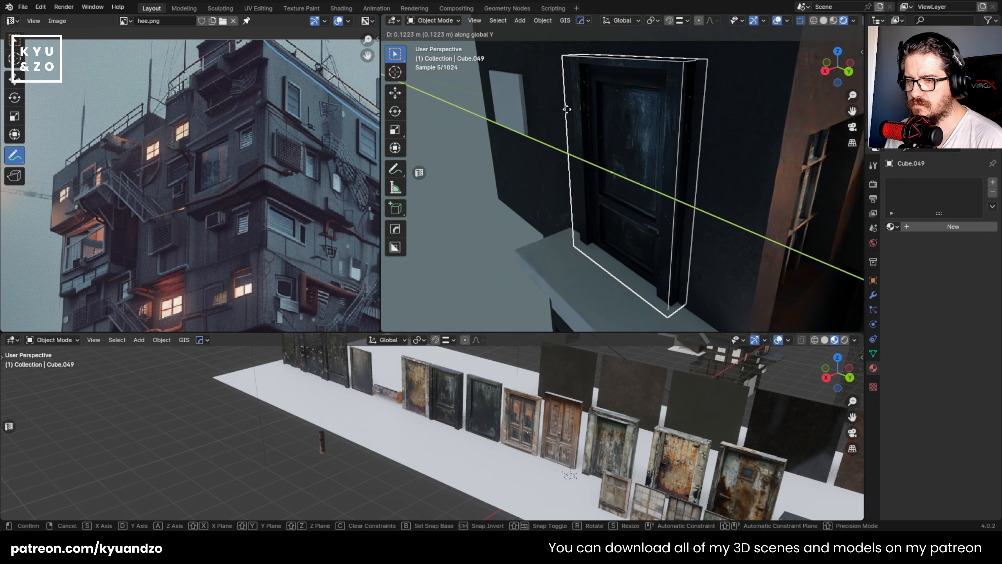
{"action": "left_click", "coordinate": [550, 94]}
{"action": "middle_click_drag", "start_coordinate": [550, 94], "coordinate": [627, 83]}
{"action": "key", "text": "g"}
{"action": "key", "text": "y"}
{"action": "right_click", "coordinate": [586, 114]}
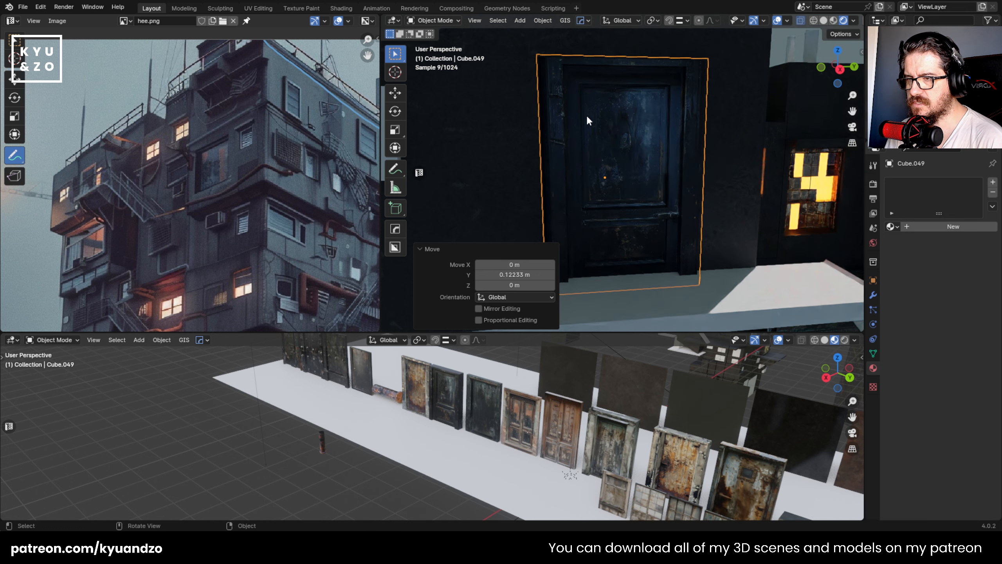
- Narrow the door cutter in Edit Mode by moving its left side vertices about 0.02 m along Y toward the door frame
{"action": "middle_click_drag", "start_coordinate": [586, 115], "coordinate": [601, 117]}
{"action": "scroll", "coordinate": [588, 118], "scroll_direction": "down", "scroll_amount": 2}
{"action": "scroll", "coordinate": [601, 117], "scroll_direction": "up", "scroll_amount": 1}
{"action": "key", "text": "Tab"}
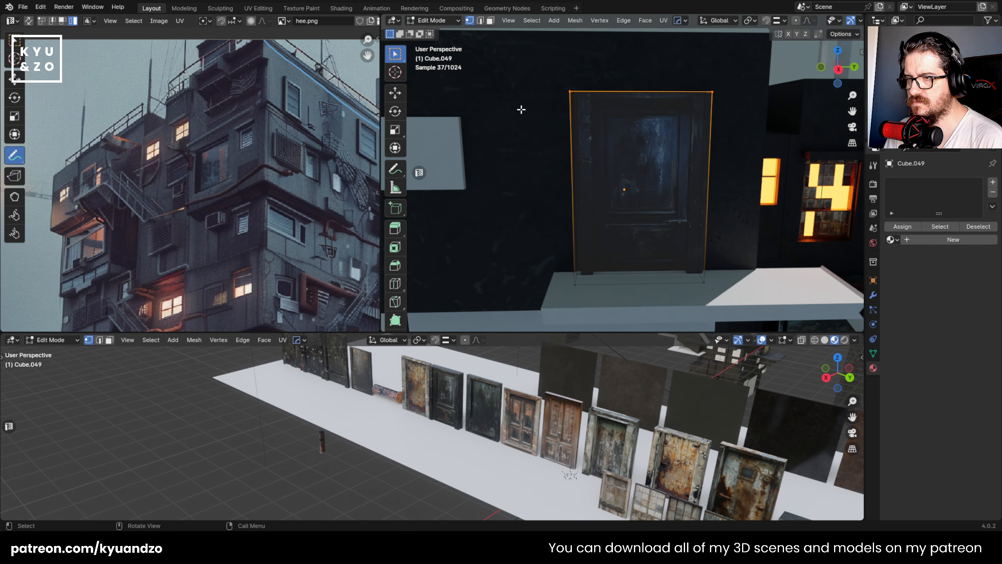
{"action": "scroll", "coordinate": [653, 22], "scroll_direction": "down", "scroll_amount": 5}
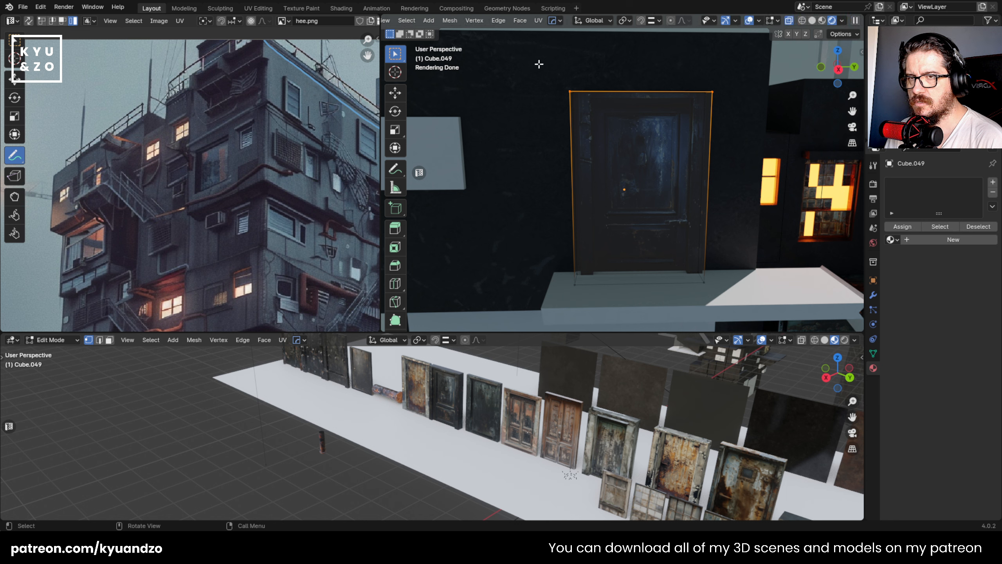
{"action": "left_click_drag", "start_coordinate": [540, 64], "coordinate": [587, 312]}
{"action": "left_click", "coordinate": [599, 234]}
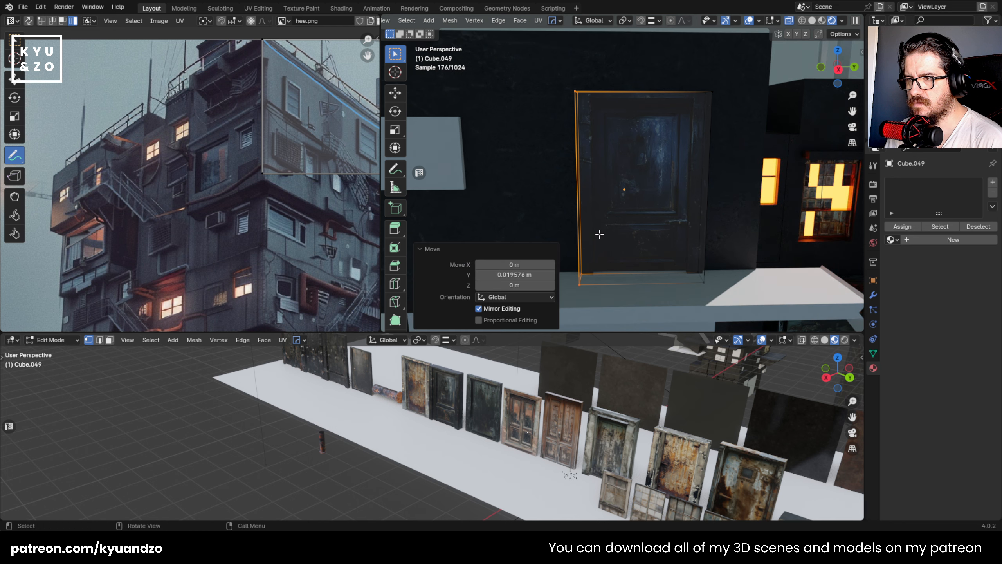
- Return the door cutter to Object Mode and save the file
{"action": "key", "text": "Tab"}
{"action": "middle_click_drag", "start_coordinate": [616, 168], "coordinate": [584, 166]}
{"action": "scroll", "coordinate": [564, 165], "scroll_direction": "down", "scroll_amount": 4}
{"action": "key", "text": "ctrl+s"}
{"action": "scroll", "coordinate": [564, 165], "scroll_direction": "down", "scroll_amount": 3}
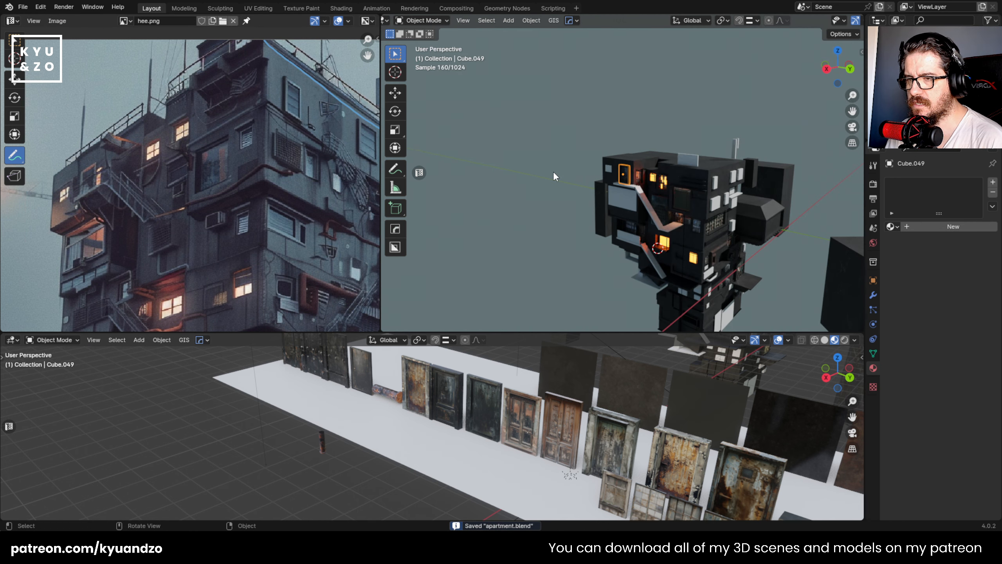
- Select the small placeholder block on the wall beside the door, enlarge it and raise it about 0.057 m along Z
{"action": "scroll", "coordinate": [571, 199], "scroll_direction": "up", "scroll_amount": 7}
{"action": "left_click", "coordinate": [570, 162]}
{"action": "middle_click_drag", "start_coordinate": [576, 163], "coordinate": [581, 178], "text": "shift"}
{"action": "scroll", "coordinate": [582, 178], "scroll_direction": "up", "scroll_amount": 2}
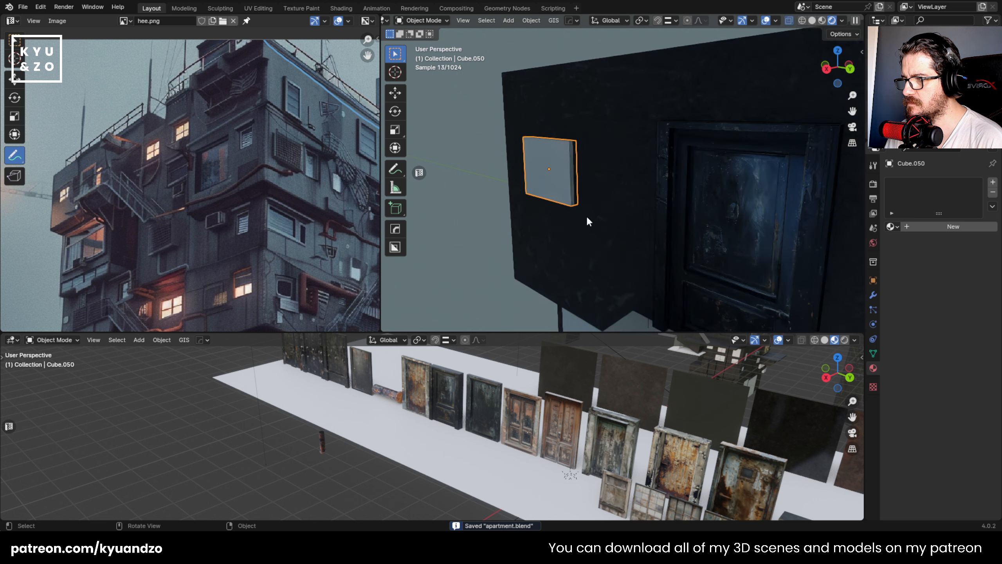
{"action": "key", "text": "s"}
{"action": "left_click", "coordinate": [590, 205]}
{"action": "key", "text": "g"}
{"action": "key", "text": "y"}
{"action": "left_click", "coordinate": [597, 189]}
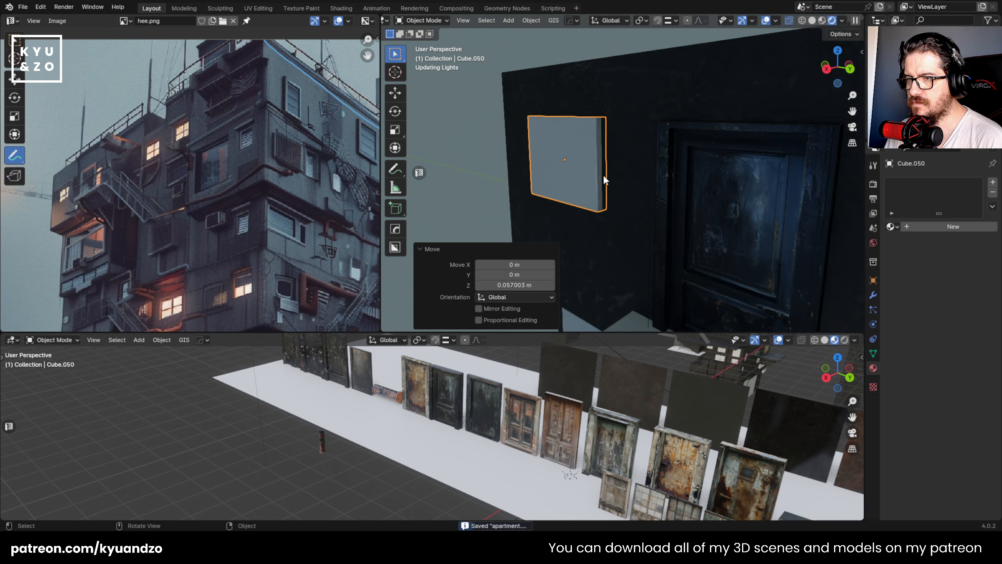
- Enlarge the window placeholder block further and lower it about 0.048 m along Z
{"action": "key", "text": "s"}
{"action": "left_click", "coordinate": [619, 198]}
{"action": "key", "text": "g"}
{"action": "key", "text": "z"}
{"action": "right_click", "coordinate": [622, 199]}
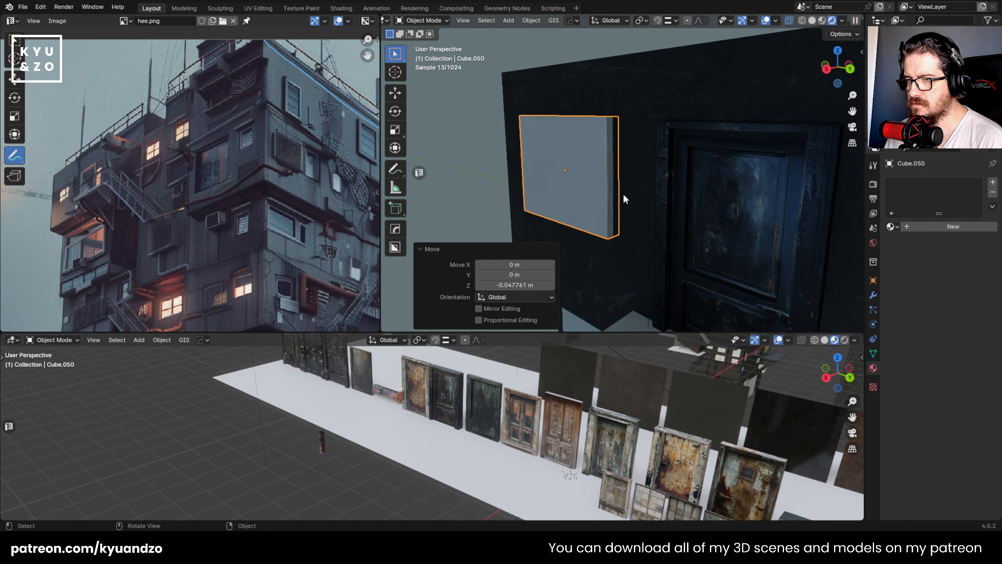
- Scale the placeholder block along X and cut it out of the concrete wall with a HOps Difference boolean
{"action": "key", "text": "s"}
{"action": "key", "text": "x"}
{"action": "left_click", "coordinate": [640, 91]}
{"action": "left_click", "coordinate": [640, 88], "text": "shift"}
{"action": "key", "text": "q"}
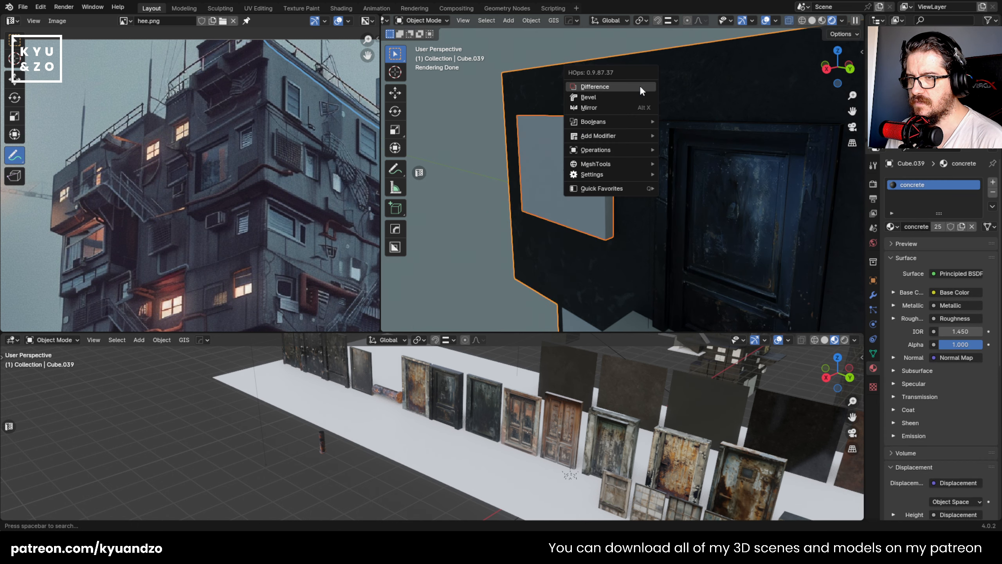
{"action": "left_click", "coordinate": [640, 87]}
{"action": "left_click", "coordinate": [454, 137]}
{"action": "left_click", "coordinate": [561, 116]}
- Duplicate the rusty grid window from the asset row and move the copy to the new recess in the wall
{"action": "middle_click_drag", "start_coordinate": [691, 461], "coordinate": [537, 344], "text": "shift"}
{"action": "middle_click_drag", "start_coordinate": [649, 405], "coordinate": [612, 402], "text": "shift"}
{"action": "left_click", "coordinate": [587, 406]}
{"action": "key", "text": "shift+d"}
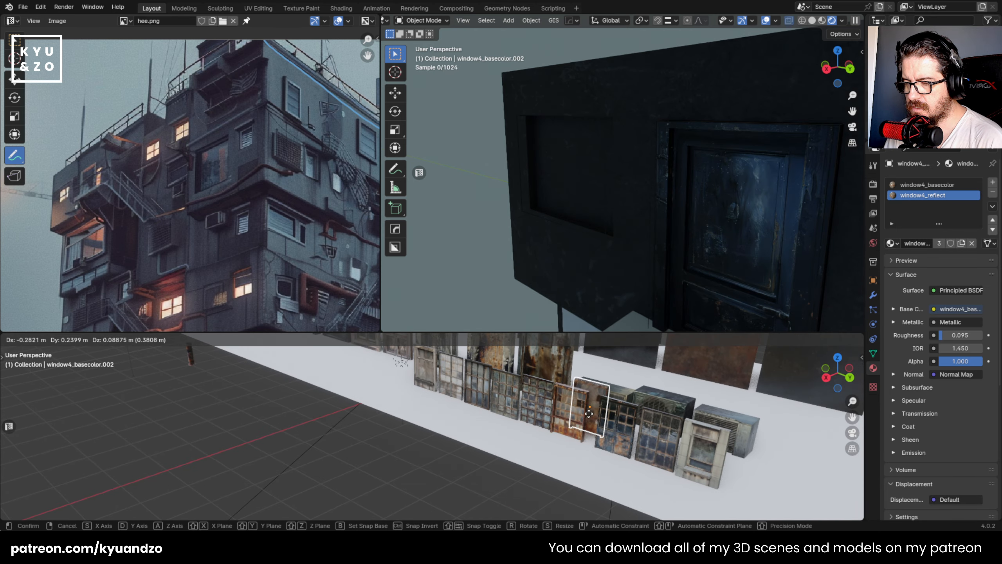
{"action": "left_click", "coordinate": [609, 404]}
{"action": "key", "text": "g"}
{"action": "left_click", "coordinate": [525, 213]}
- Raise the window copy about 0.629 m along Z and rotate it -90° about the X axis
{"action": "key", "text": "g"}
{"action": "key", "text": "a"}
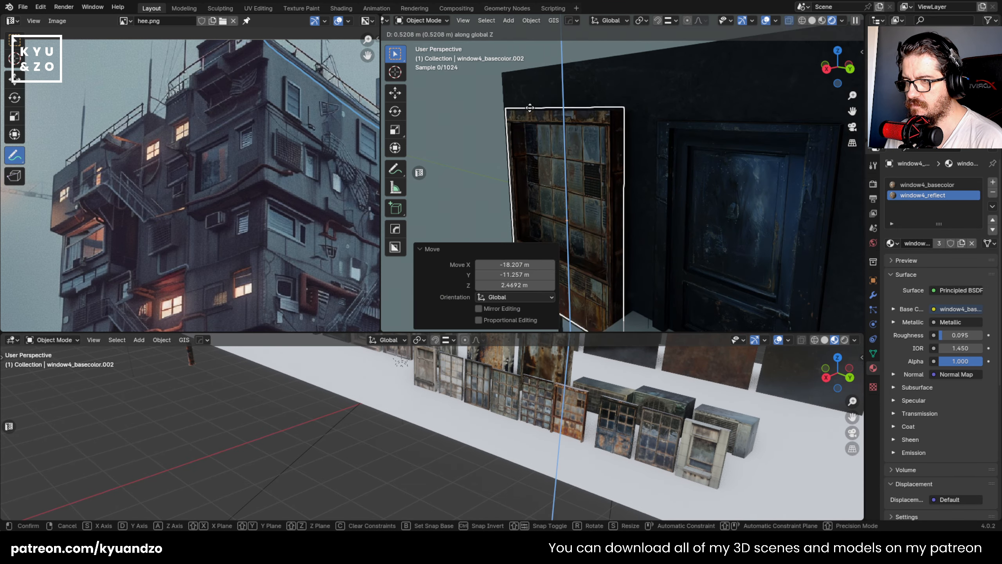
{"action": "left_click", "coordinate": [526, 101]}
{"action": "type", "text": "rsd-90"}
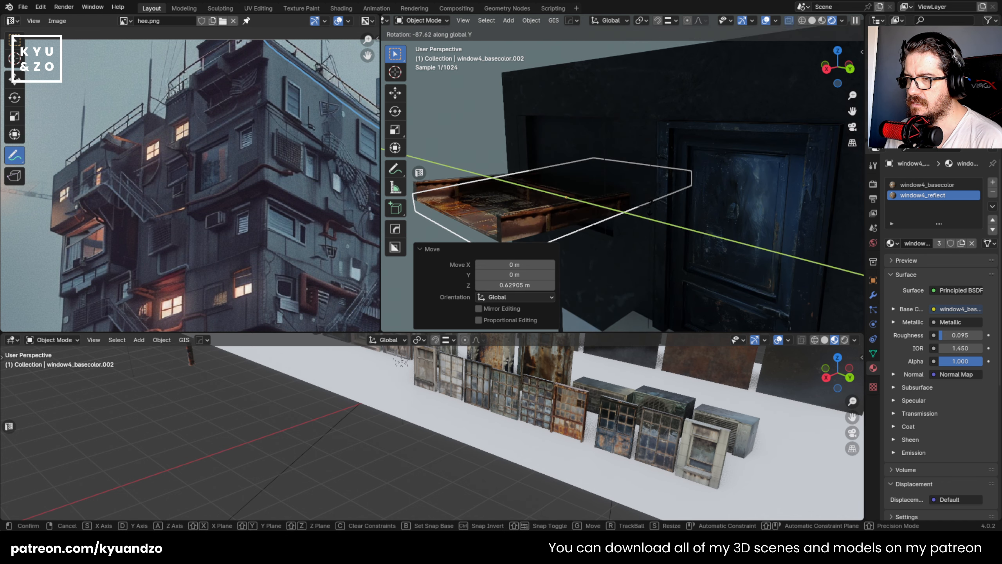
{"action": "type", "text": "x"}
{"action": "key", "text": "Return"}
- Scale the window to fit the recess and move it about 0.143 m along Z and -0.074 m along X
{"action": "key", "text": "g"}
{"action": "key", "text": "a"}
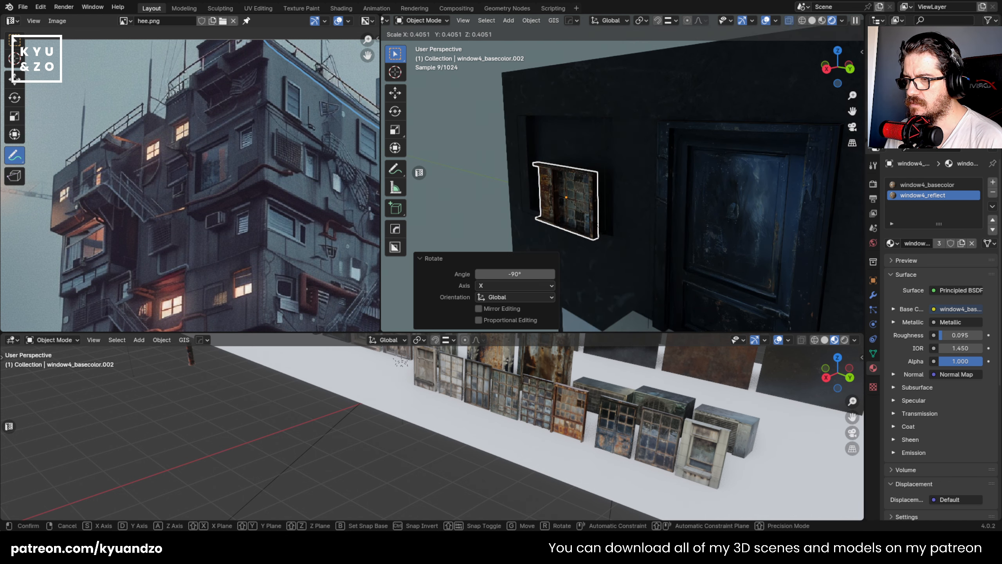
{"action": "left_click", "coordinate": [651, 229]}
{"action": "key", "text": "g"}
{"action": "key", "text": "d"}
{"action": "key", "text": "s"}
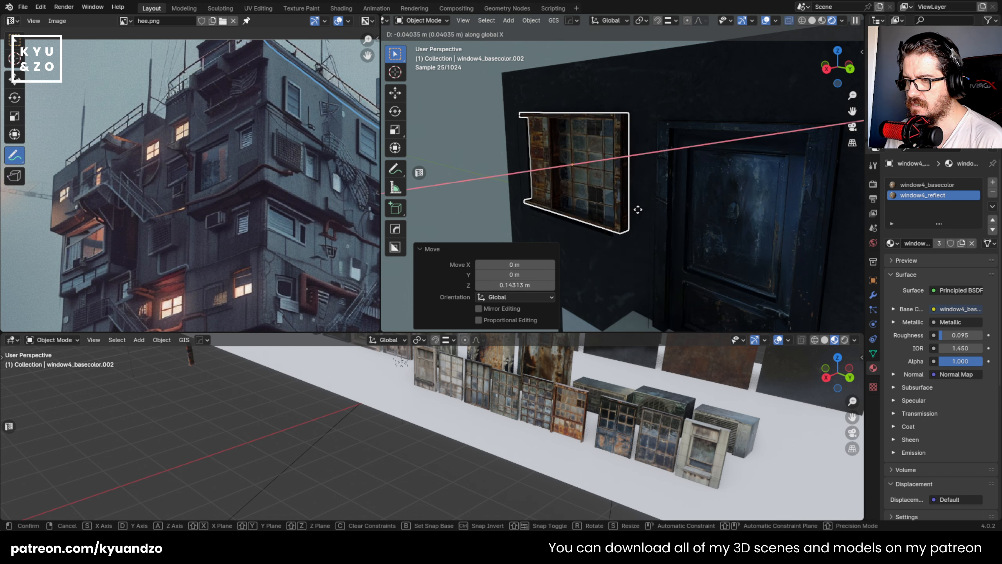
{"action": "left_click", "coordinate": [646, 217]}
- Lower the window about 0.036 m along Z to line it up with the recess
{"action": "key", "text": "g"}
{"action": "key", "text": "a"}
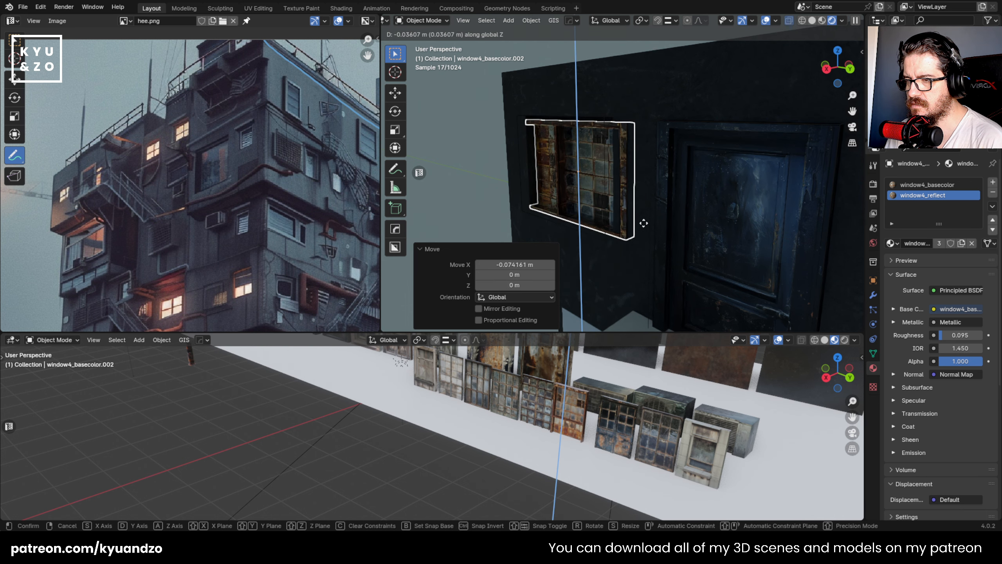
{"action": "left_click", "coordinate": [636, 223]}
- Select the window cutter block and widen it to about 1.2 times along Y
{"action": "left_click", "coordinate": [610, 158]}
{"action": "key", "text": "s"}
{"action": "key", "text": "d"}
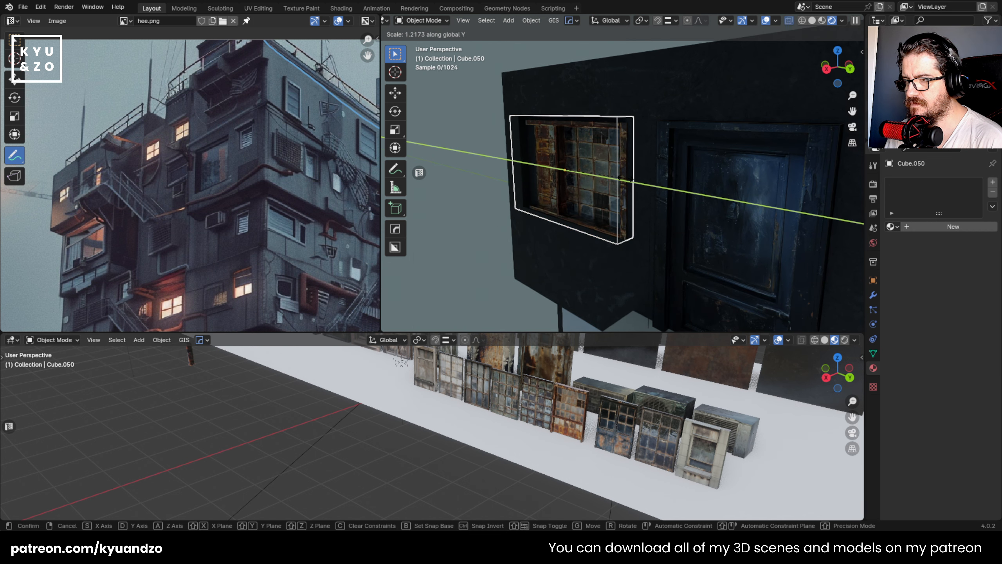
{"action": "left_click", "coordinate": [618, 160]}
- Select the window and, in the right orthographic view, shift it about 0.009 m along Y and -0.005 m along Z
{"action": "left_click", "coordinate": [617, 166]}
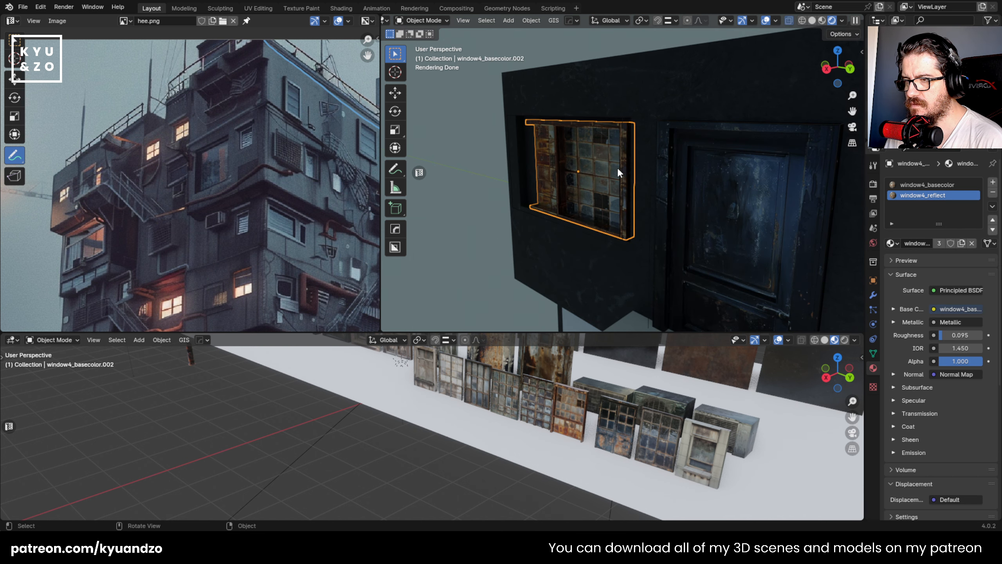
{"action": "middle_click_drag", "start_coordinate": [633, 188], "coordinate": [670, 174], "text": "alt"}
{"action": "key", "text": "g"}
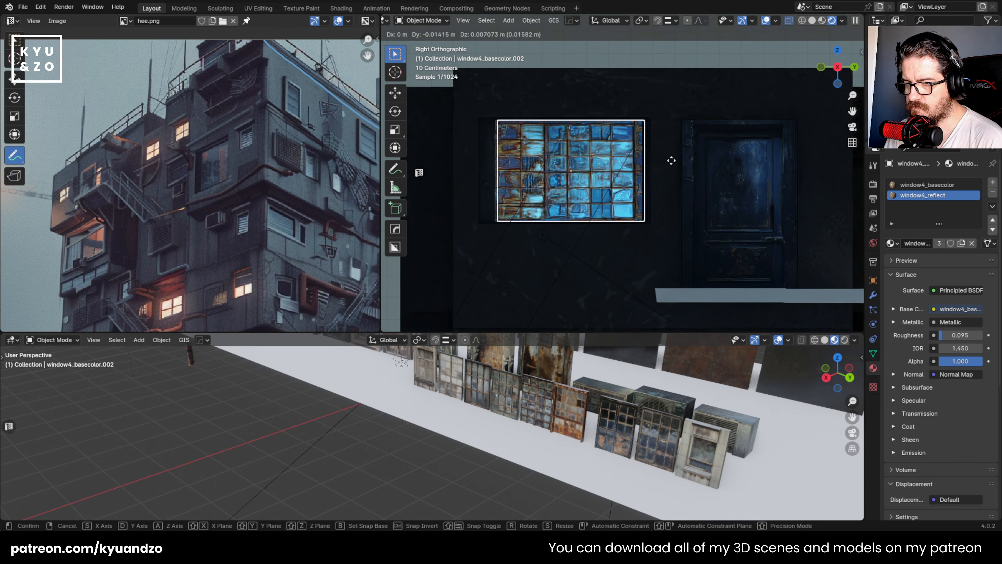
{"action": "left_click", "coordinate": [672, 163]}
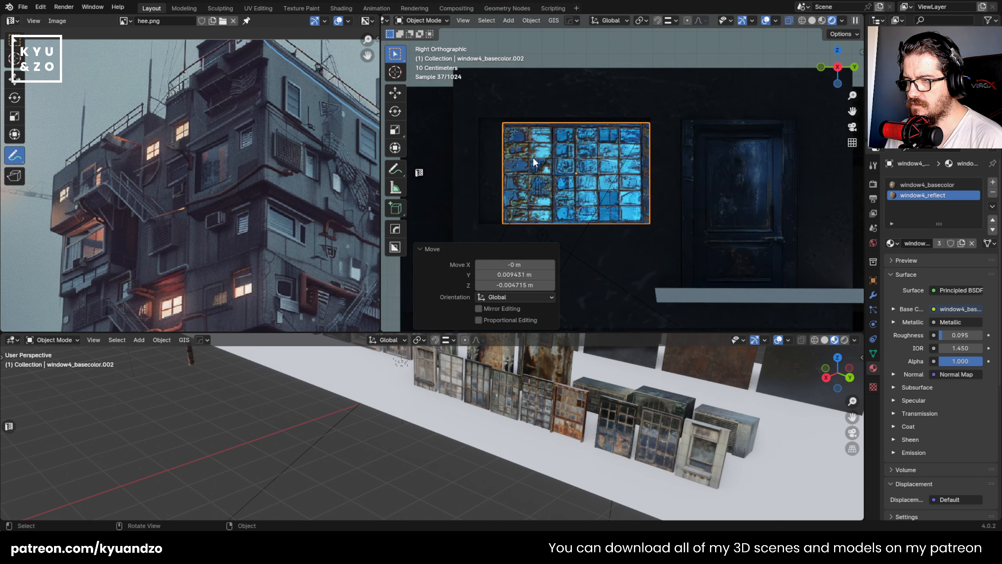
- Lower the window cutter's top vertices in Edit Mode about 0.024 m along Z to match the window's upper edge
{"action": "left_click", "coordinate": [484, 121]}
{"action": "key", "text": "Tab"}
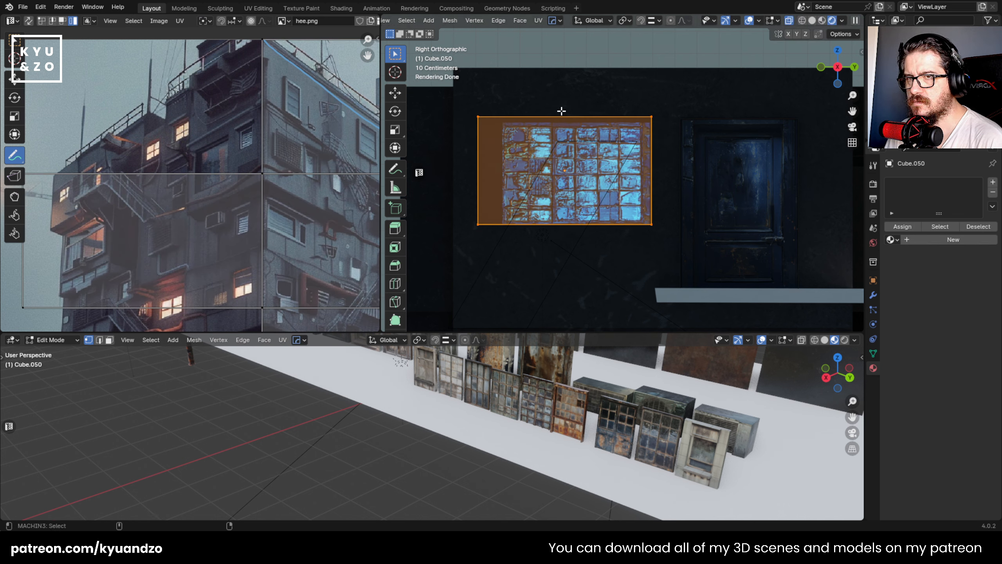
{"action": "left_click", "coordinate": [493, 117]}
{"action": "key", "text": "g"}
{"action": "key", "text": "z"}
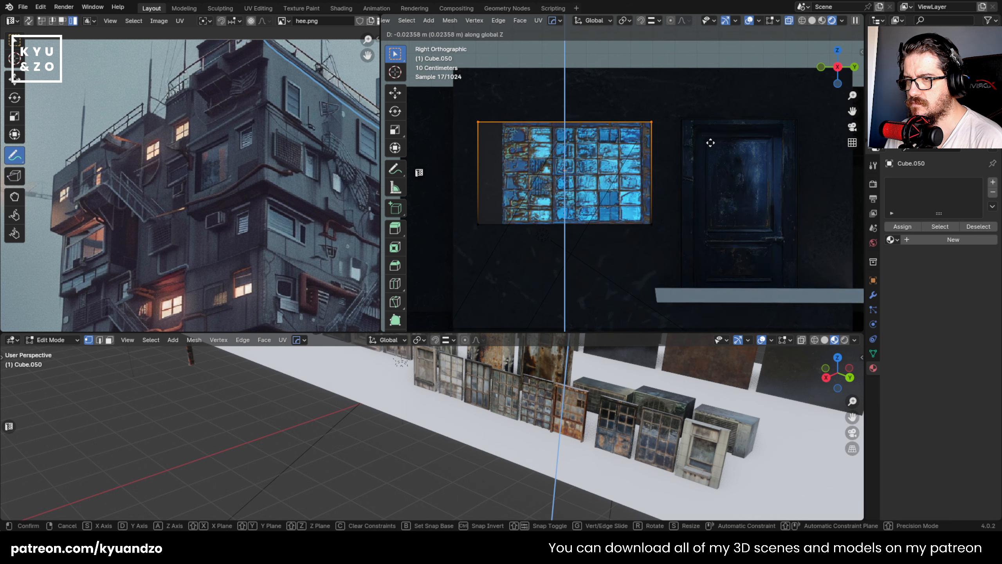
{"action": "left_click", "coordinate": [495, 115]}
- Move the cutter's left side vertices about 0.097 m along Y to the window's edge and return to Object Mode
{"action": "left_click_drag", "start_coordinate": [454, 110], "coordinate": [498, 251]}
{"action": "key", "text": "g"}
{"action": "key", "text": "y"}
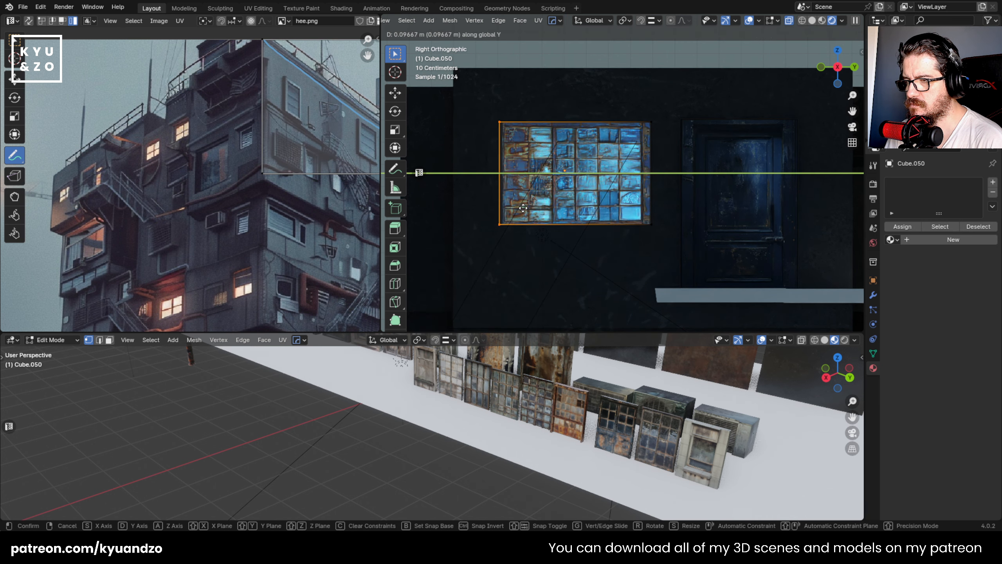
{"action": "left_click", "coordinate": [527, 209]}
{"action": "key", "text": "Tab"}
{"action": "middle_click_drag", "start_coordinate": [528, 209], "coordinate": [638, 147]}
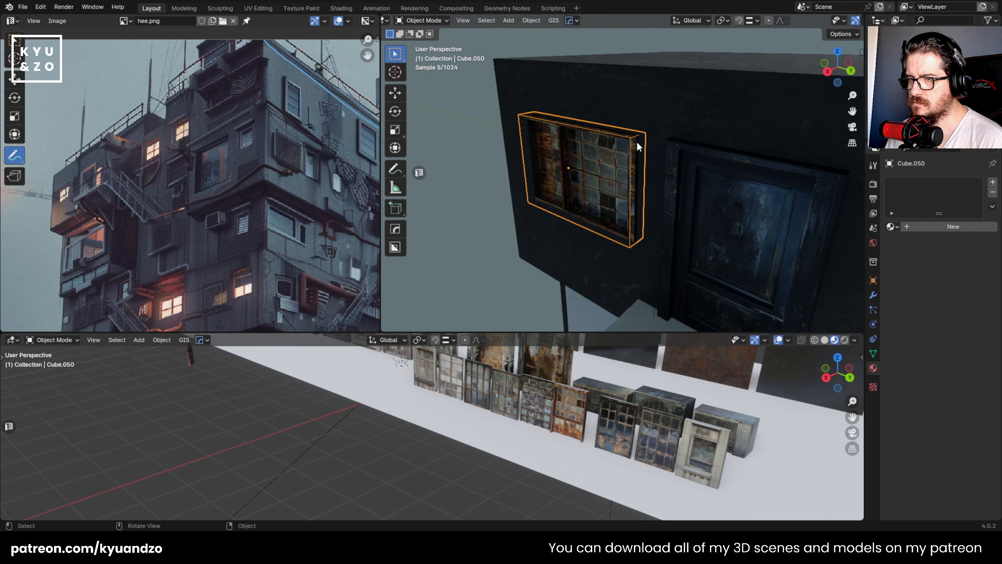
- Hide the window cutter and adjust the window's position in the recess, shifting it about 0.011 m along Y
{"action": "key", "text": "h"}
{"action": "left_click", "coordinate": [556, 172]}
{"action": "key", "text": "g"}
{"action": "key", "text": "x"}
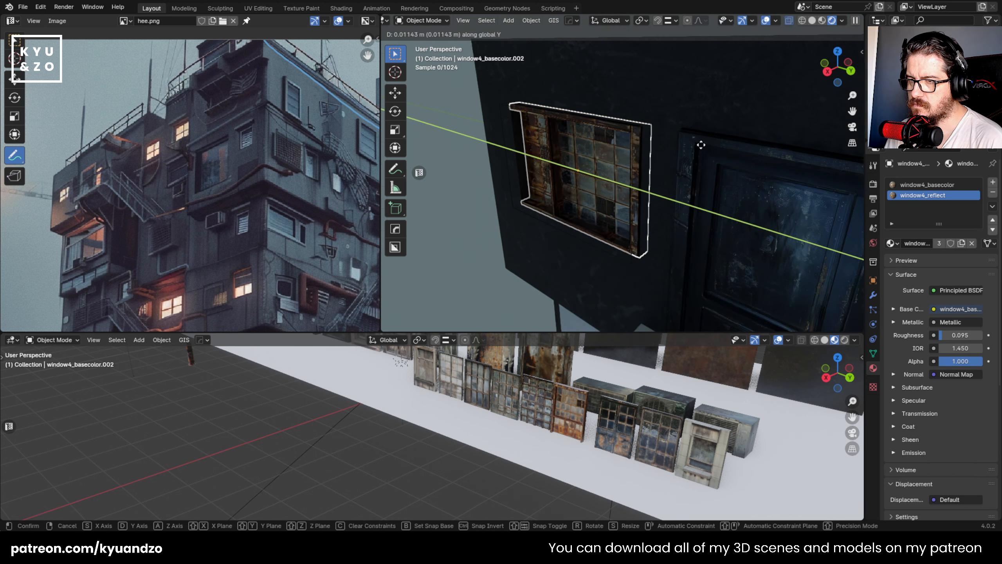
{"action": "left_click", "coordinate": [702, 145]}
- Unhide the window cutter and scale it to about 2.134 along X to deepen the recess
{"action": "key", "text": "alt+h"}
{"action": "left_click", "coordinate": [504, 124]}
{"action": "key", "text": "s"}
{"action": "key", "text": "x"}
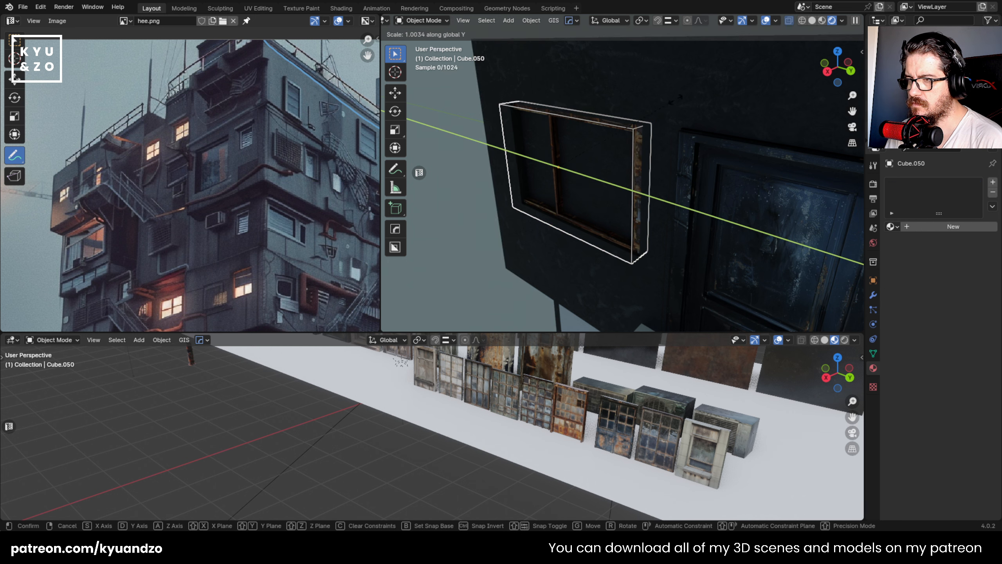
{"action": "left_click", "coordinate": [744, 50]}
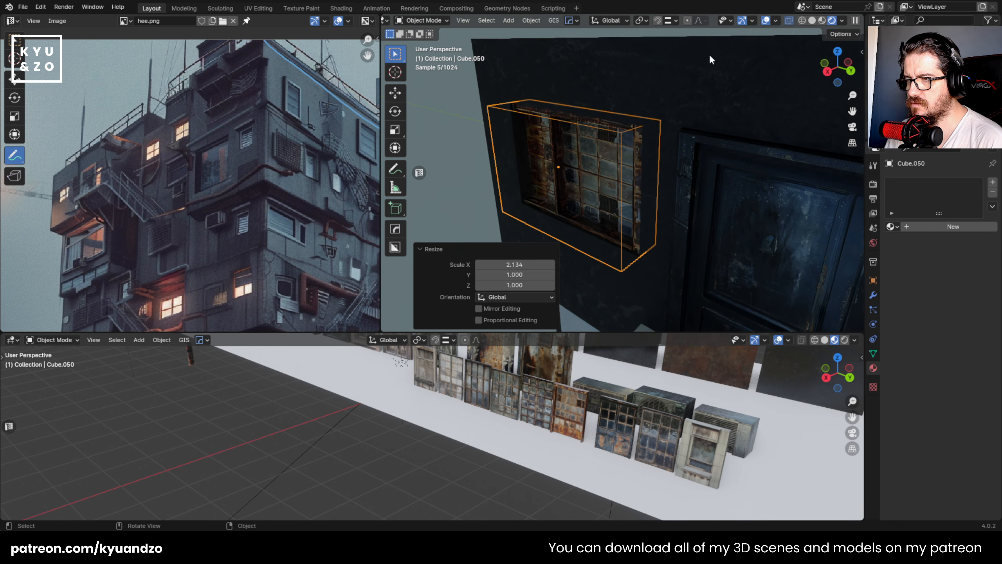
- Hide the cutter again, push the window about 0.016 m deeper into the wall along negative X, and deselect it
{"action": "key", "text": "h"}
{"action": "left_click", "coordinate": [645, 167]}
{"action": "key", "text": "g"}
{"action": "key", "text": "x"}
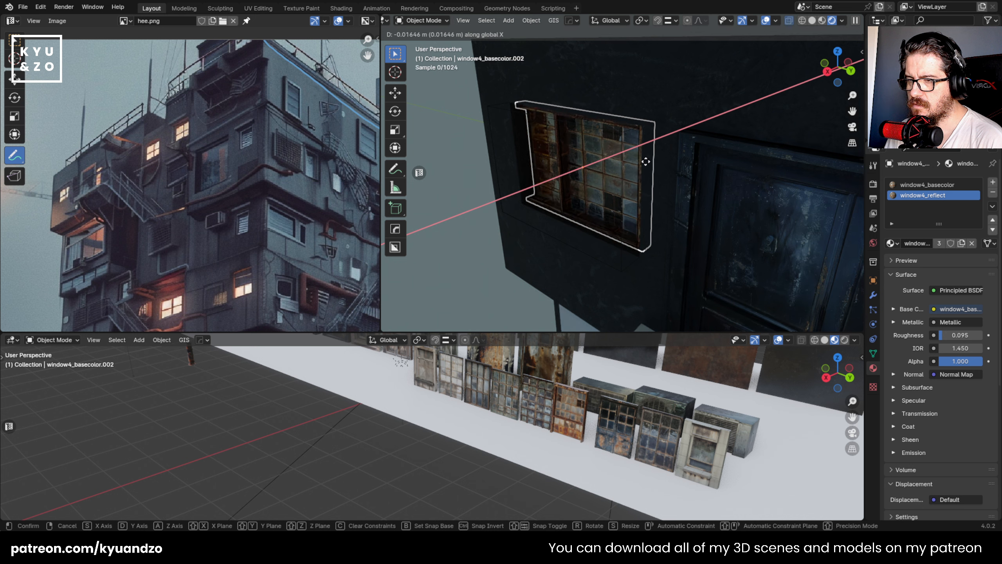
{"action": "left_click", "coordinate": [646, 161]}
{"action": "left_click", "coordinate": [432, 150]}
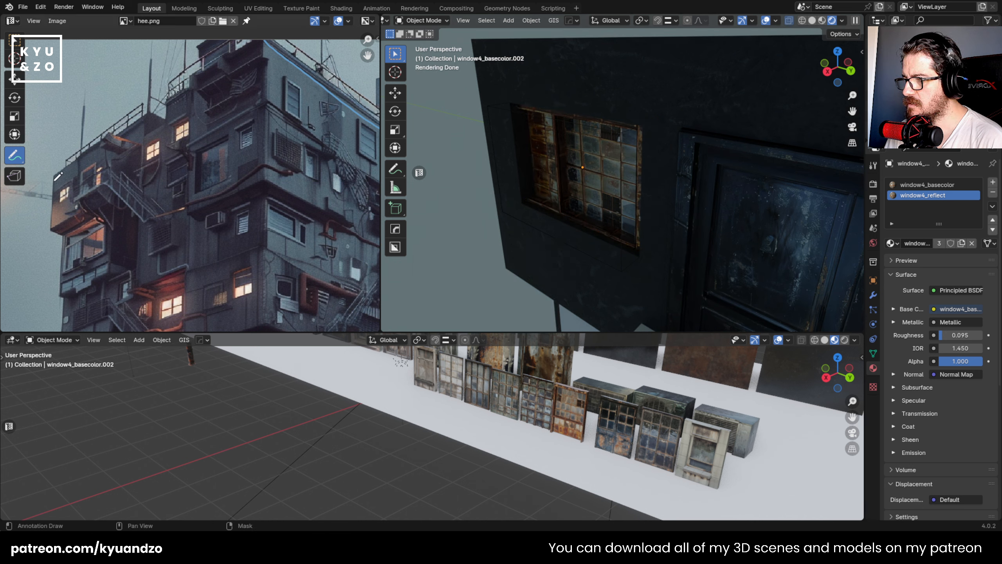
- Check the matching window in the reference image, then select the window's left glass pane in Edit Mode and add a material slot
{"action": "scroll", "coordinate": [118, 183], "scroll_direction": "up", "scroll_amount": 6}
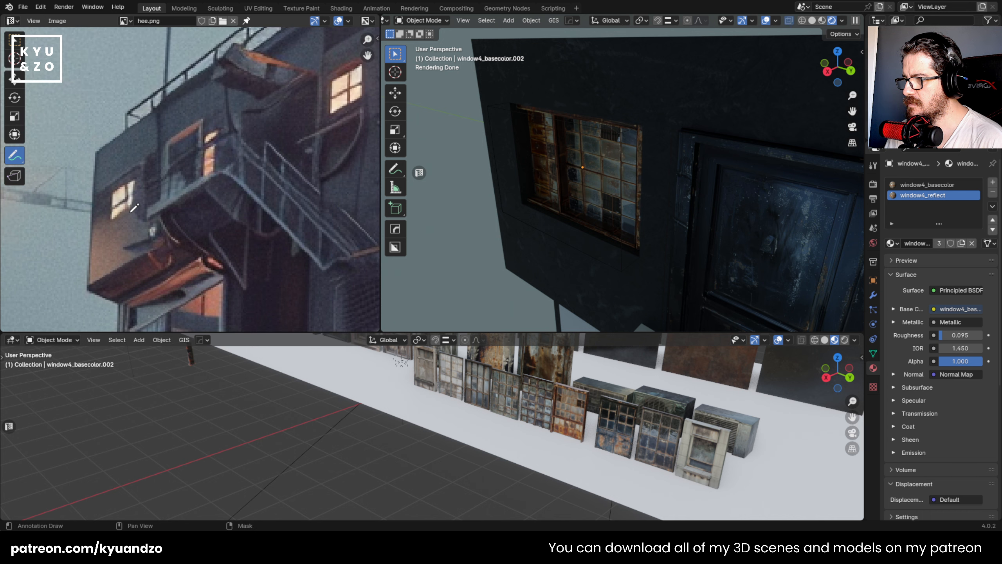
{"action": "left_click", "coordinate": [568, 165]}
{"action": "scroll", "coordinate": [630, 191], "scroll_direction": "up", "scroll_amount": 2}
{"action": "key", "text": "Tab"}
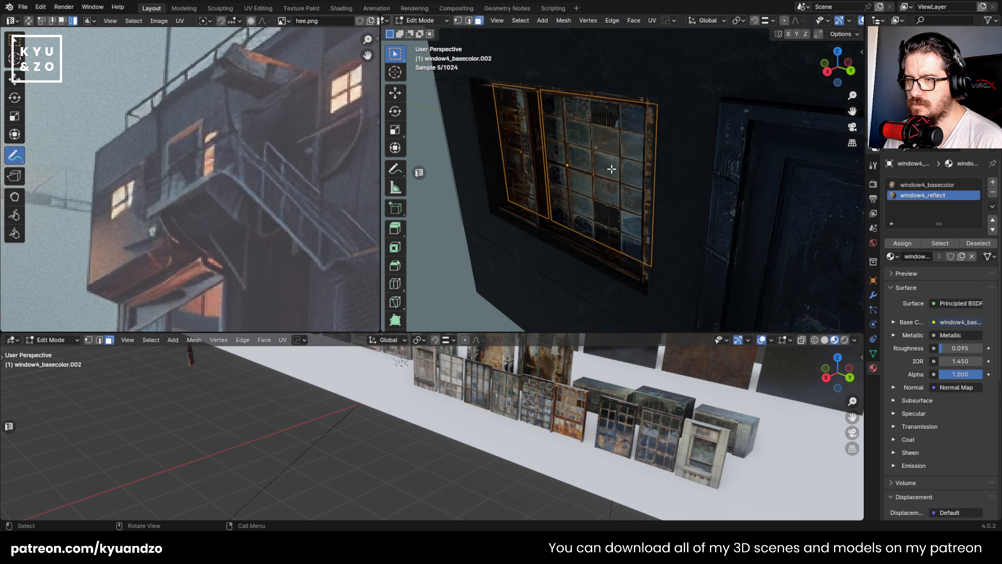
{"action": "middle_click_drag", "start_coordinate": [601, 180], "coordinate": [605, 232]}
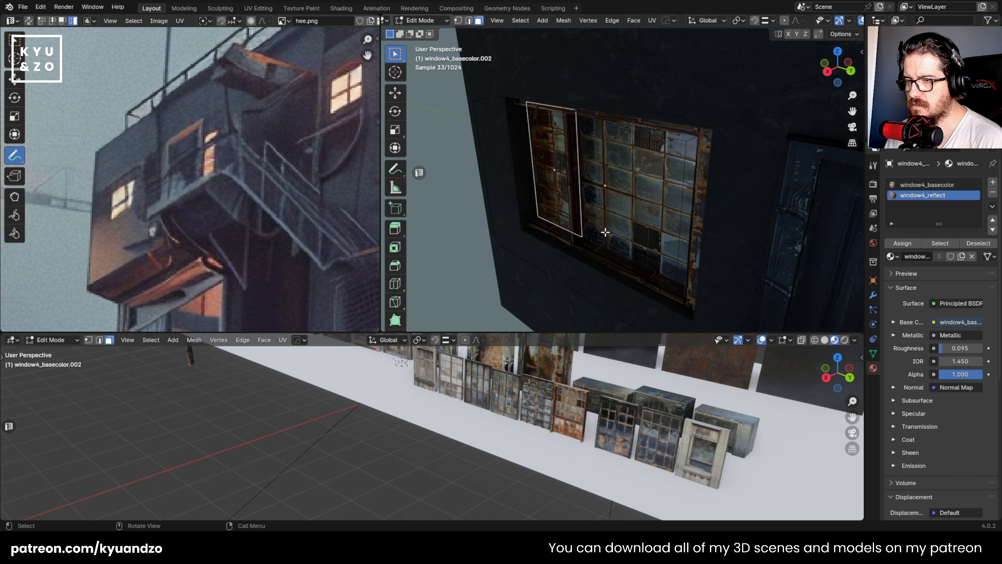
{"action": "left_click", "coordinate": [993, 182]}
{"action": "left_click", "coordinate": [892, 257]}
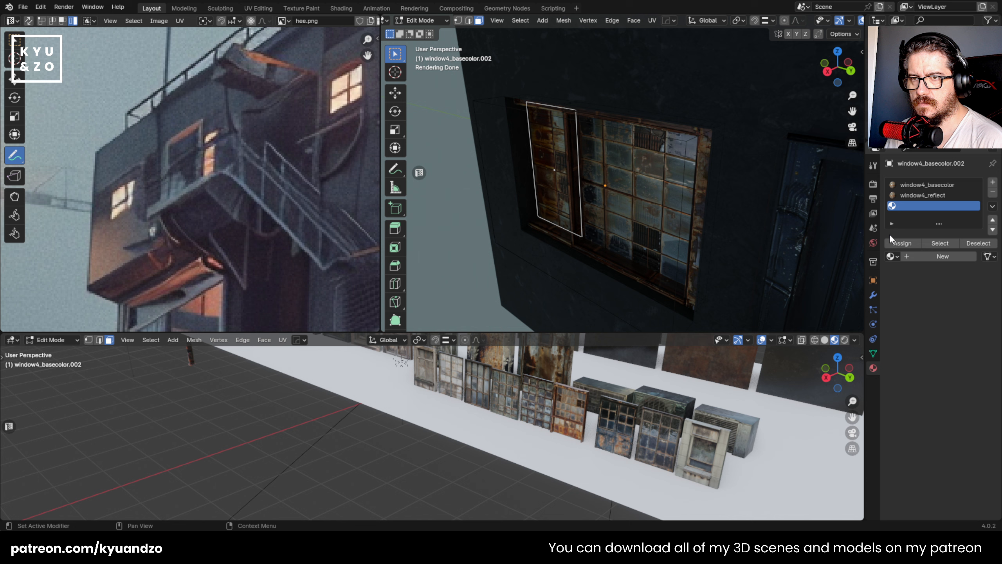
- Switch the viewport to Material Preview and select both glass panes of the window
{"action": "left_click", "coordinate": [822, 21]}
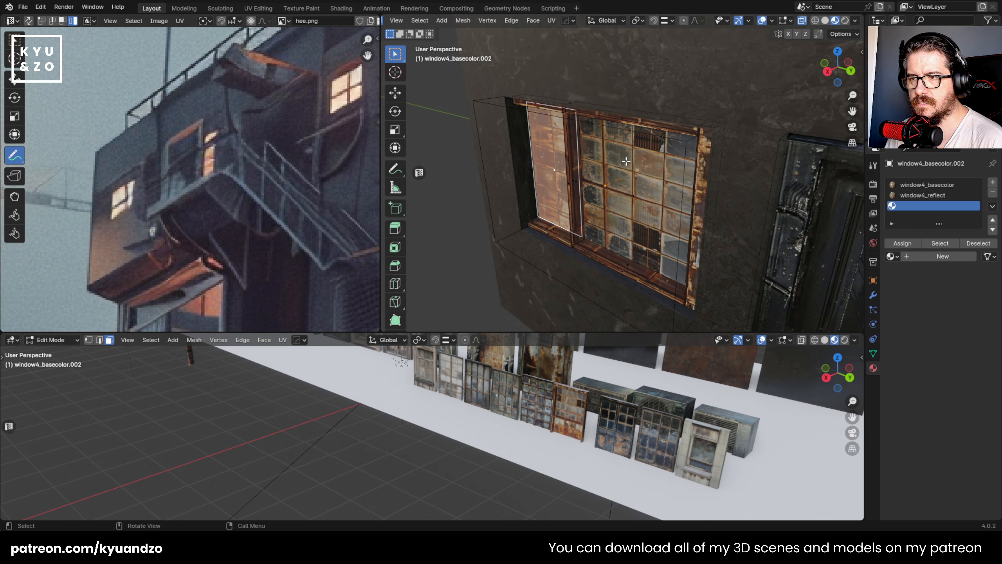
{"action": "left_click", "coordinate": [685, 179]}
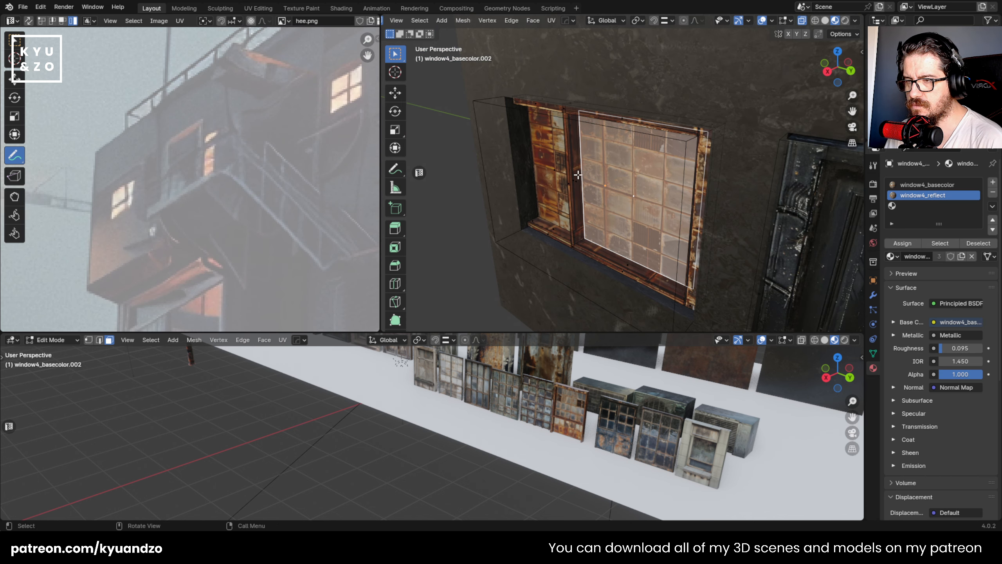
{"action": "left_click", "coordinate": [549, 157], "text": "shift"}
- Put the emission 1 material in the empty slot, assign it to both panes, return to Object Mode and save the file
{"action": "left_click", "coordinate": [921, 206]}
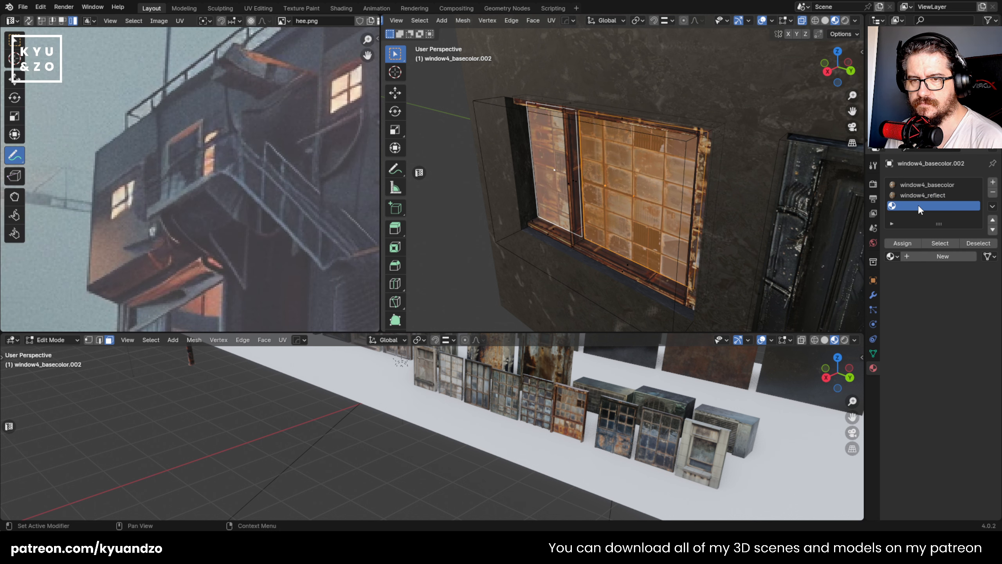
{"action": "left_click", "coordinate": [892, 256]}
{"action": "left_click", "coordinate": [803, 282]}
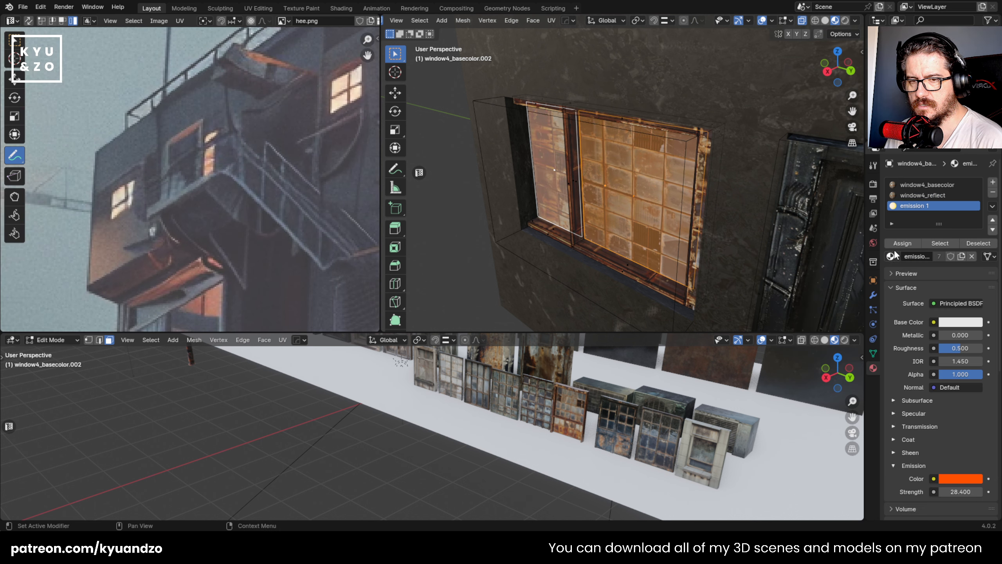
{"action": "left_click", "coordinate": [903, 243]}
{"action": "key", "text": "Tab"}
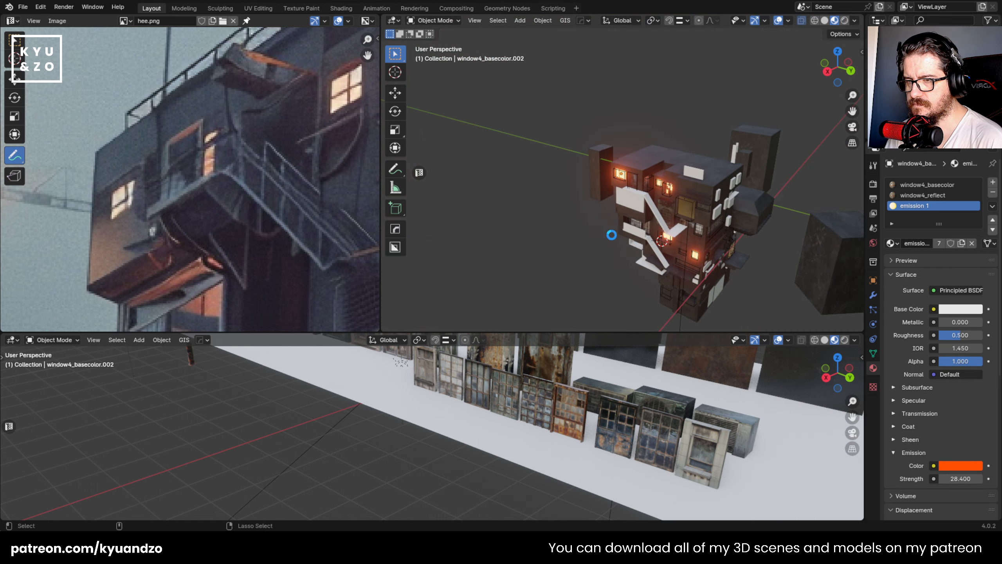
{"action": "key", "text": "ctrl+s"}
- Thicken the white block on the projecting room under the upper landing along X and subtract it from the wall with a Boolean difference
{"action": "key", "text": "KP_Decimal"}
{"action": "scroll", "coordinate": [597, 229], "scroll_direction": "down", "scroll_amount": 3}
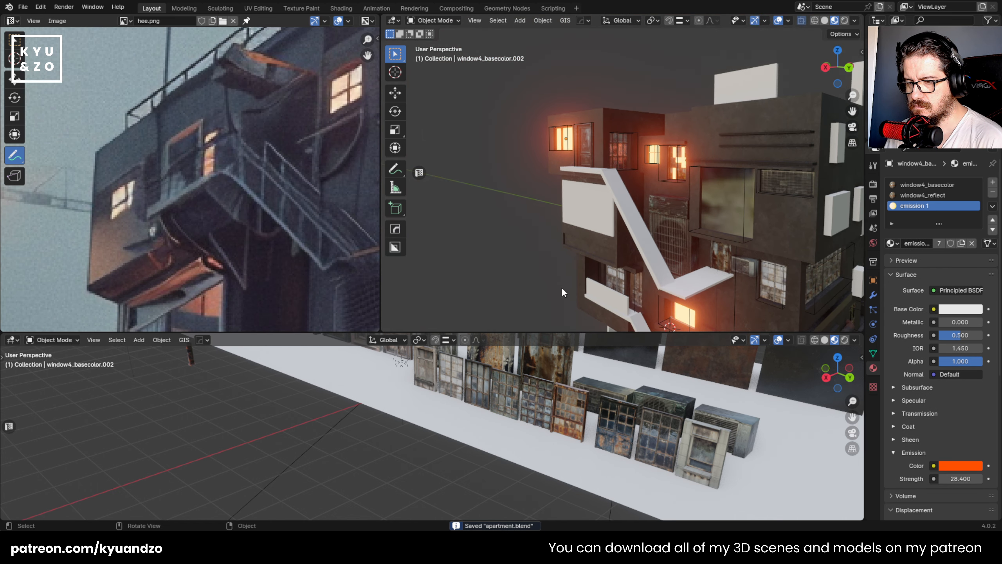
{"action": "left_click", "coordinate": [567, 198]}
{"action": "middle_click_drag", "start_coordinate": [248, 281], "coordinate": [255, 131]}
{"action": "scroll", "coordinate": [517, 233], "scroll_direction": "up", "scroll_amount": 3}
{"action": "scroll", "coordinate": [572, 203], "scroll_direction": "up", "scroll_amount": 2}
{"action": "middle_click_drag", "start_coordinate": [534, 247], "coordinate": [599, 179], "text": "shift"}
{"action": "key", "text": "s"}
{"action": "key", "text": "x"}
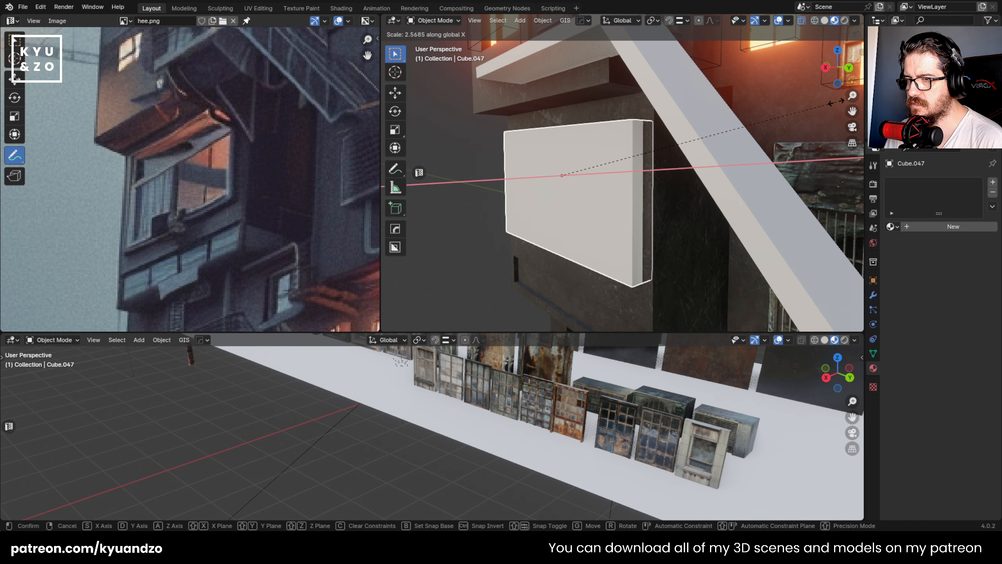
{"action": "left_click", "coordinate": [466, 106]}
{"action": "left_click", "coordinate": [561, 119], "text": "shift"}
{"action": "key", "text": "ctrl+KP_Subtract"}
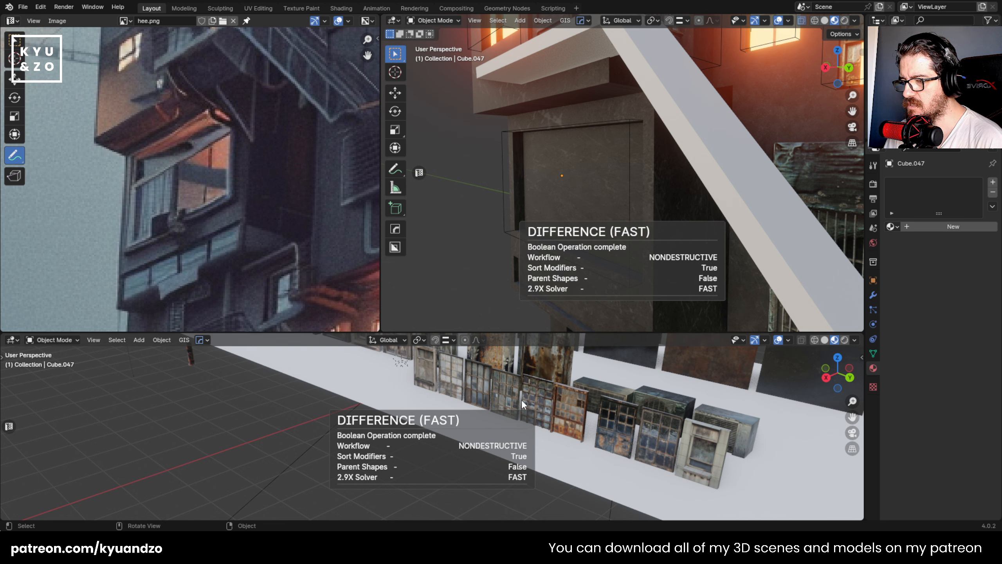
- Duplicate the weathered window9 asset from the kit row and move the copy to the new wall recess
{"action": "left_click", "coordinate": [706, 450]}
{"action": "left_click", "coordinate": [426, 377]}
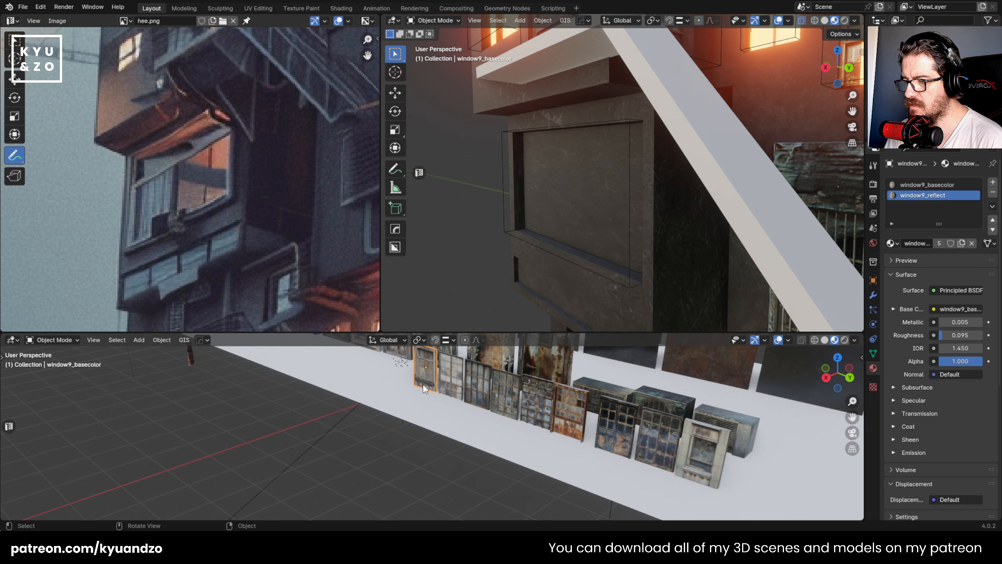
{"action": "key", "text": "shift+d"}
{"action": "left_click", "coordinate": [459, 383]}
{"action": "key", "text": "g"}
{"action": "left_click", "coordinate": [514, 271]}
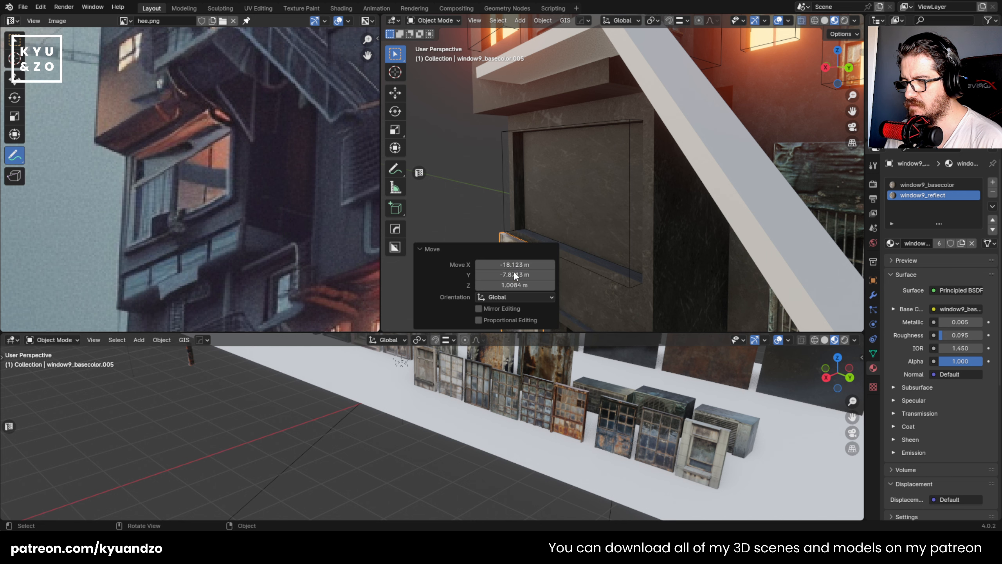
{"action": "left_click", "coordinate": [520, 162]}
{"action": "left_click", "coordinate": [493, 190]}
{"action": "left_click", "coordinate": [512, 253]}
- Raise the window copy along Z to the recess height and rotate it about X onto its side
{"action": "key", "text": "g"}
{"action": "key", "text": "z"}
{"action": "left_click", "coordinate": [523, 152]}
{"action": "key", "text": "r"}
{"action": "key", "text": "x"}
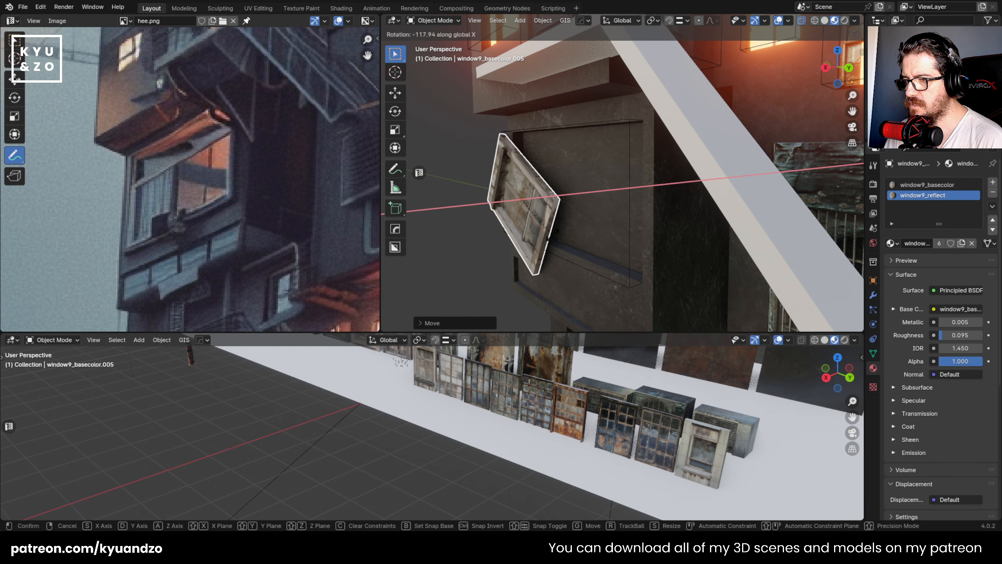
{"action": "left_click", "coordinate": [567, 217]}
- Scale the window up by about 1.35 and move it along negative X into the recess
{"action": "key", "text": "g"}
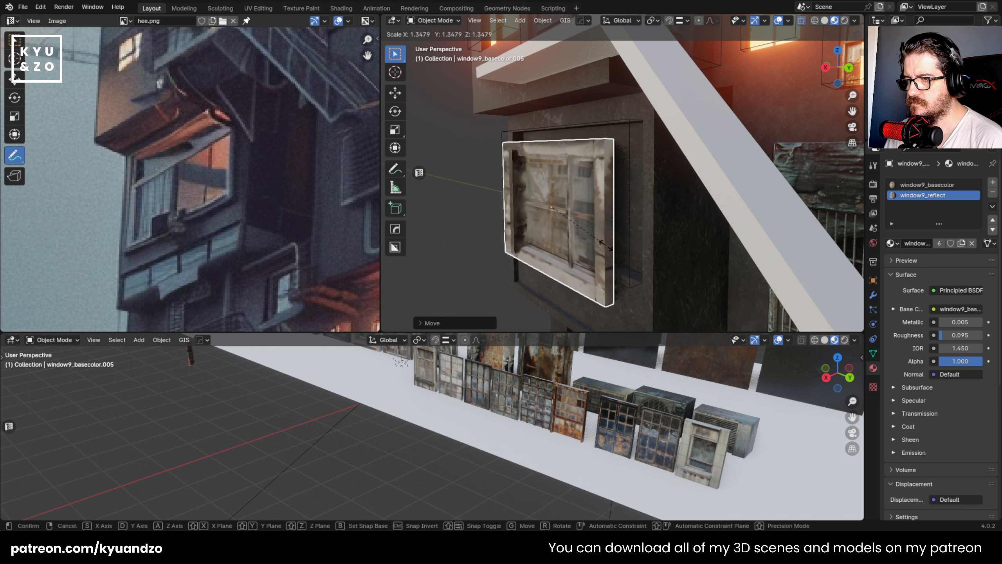
{"action": "left_click", "coordinate": [603, 240]}
{"action": "key", "text": "g"}
{"action": "key", "text": "x"}
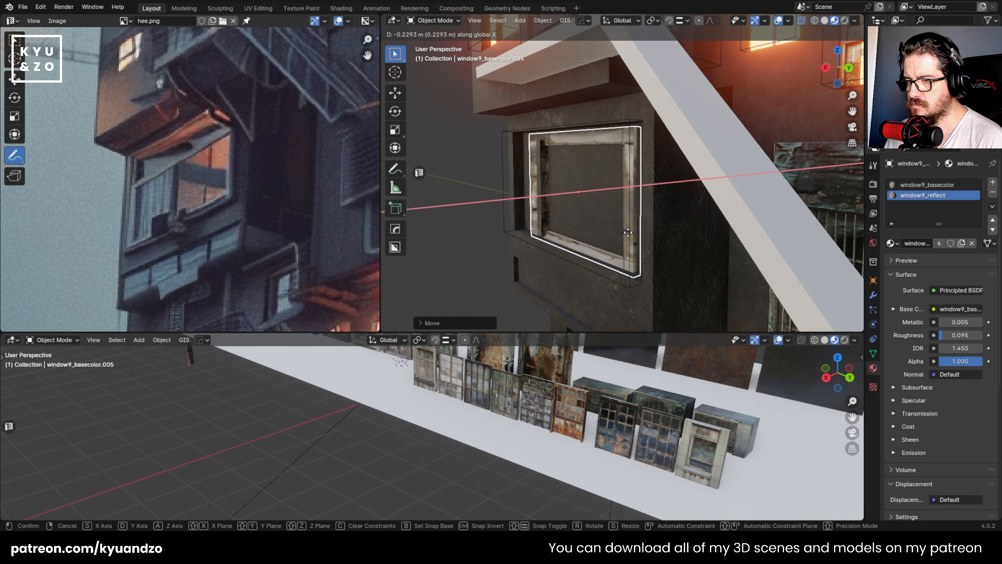
{"action": "left_click", "coordinate": [610, 178]}
- In the right orthographic view, enlarge the window by about 1.3 to cover the opening and shift it about 0.011 m along negative Y
{"action": "middle_click_drag", "start_coordinate": [552, 151], "coordinate": [583, 150]}
{"action": "key", "text": "KP_3"}
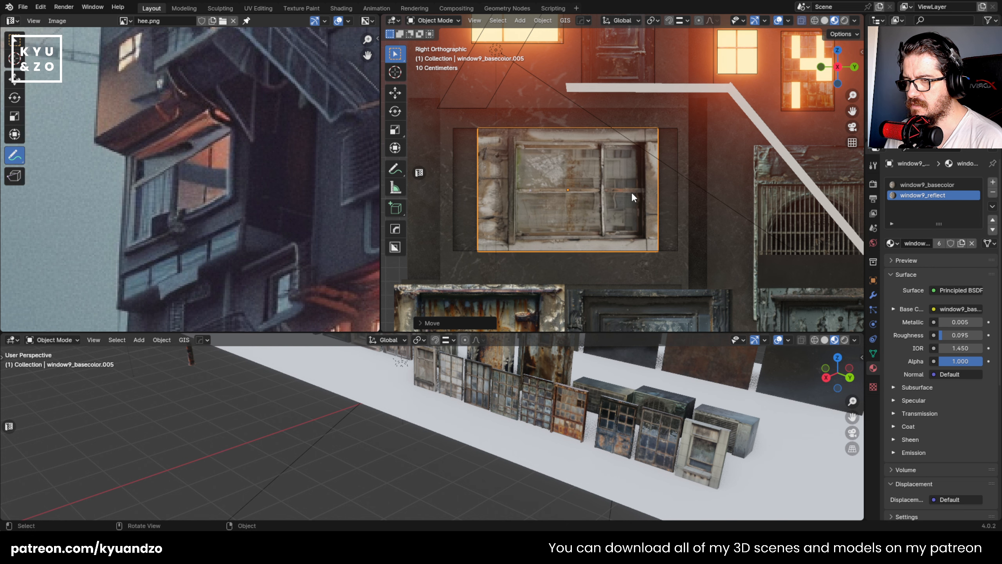
{"action": "key", "text": "s"}
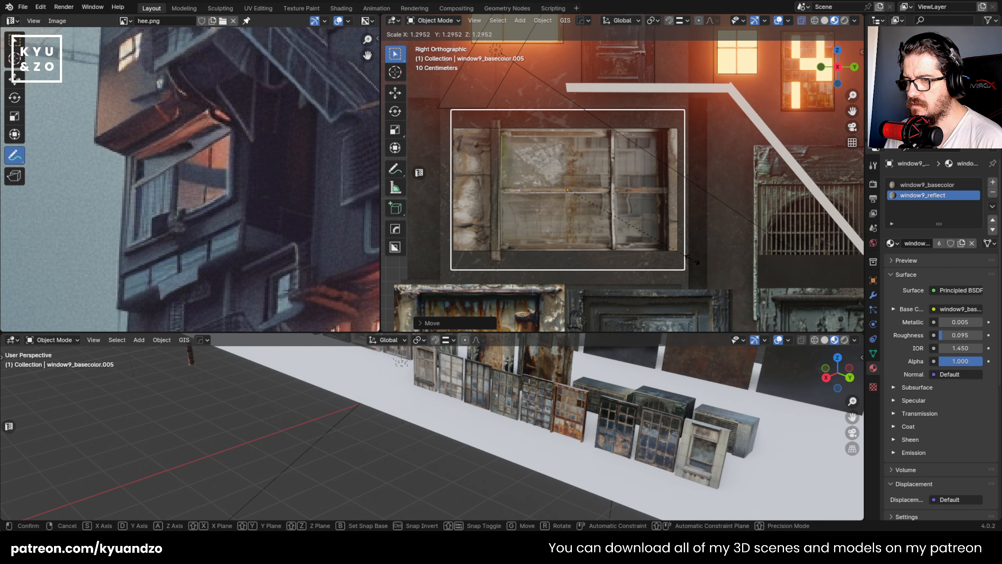
{"action": "left_click", "coordinate": [684, 259]}
{"action": "key", "text": "g"}
{"action": "key", "text": "y"}
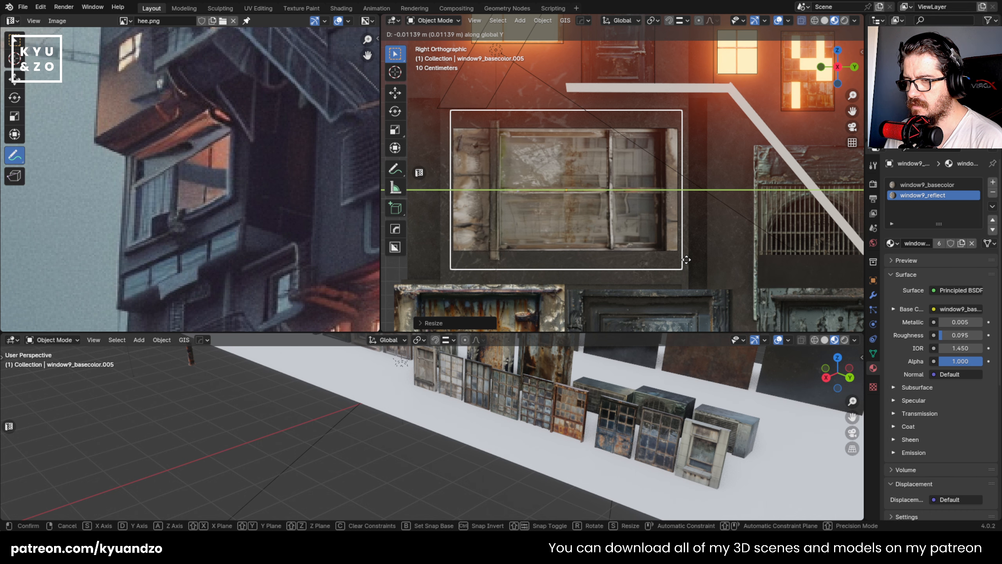
{"action": "left_click", "coordinate": [687, 260]}
- Move the window about 0.056 m outward along X so its frame sits in front of the wall
{"action": "middle_click_drag", "start_coordinate": [686, 258], "coordinate": [562, 188]}
{"action": "key", "text": "g"}
{"action": "key", "text": "y"}
{"action": "key", "text": "x"}
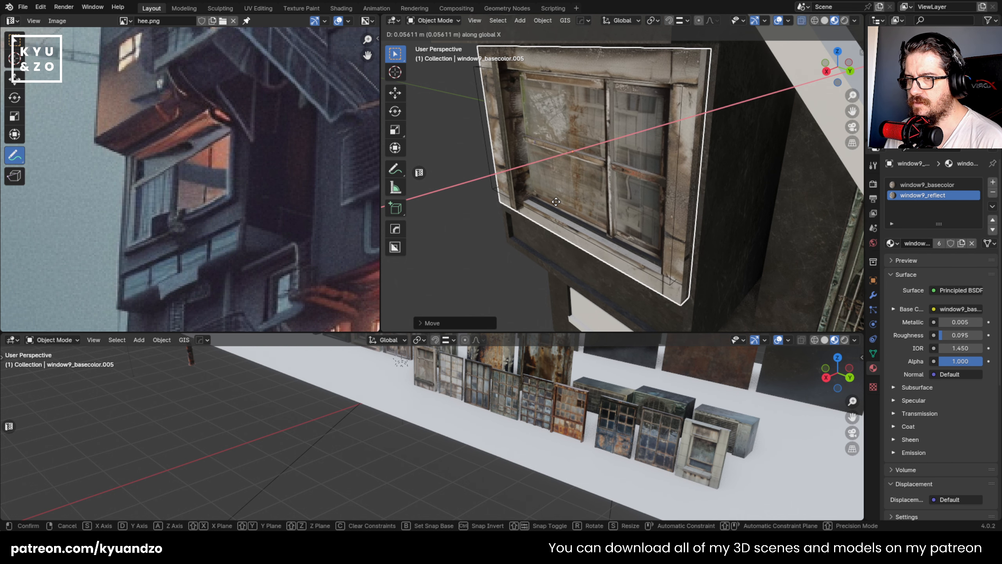
{"action": "left_click", "coordinate": [554, 203]}
{"action": "middle_click_drag", "start_coordinate": [544, 189], "coordinate": [513, 127]}
{"action": "scroll", "coordinate": [552, 179], "scroll_direction": "down", "scroll_amount": 4}
{"action": "scroll", "coordinate": [592, 181], "scroll_direction": "up", "scroll_amount": 3}
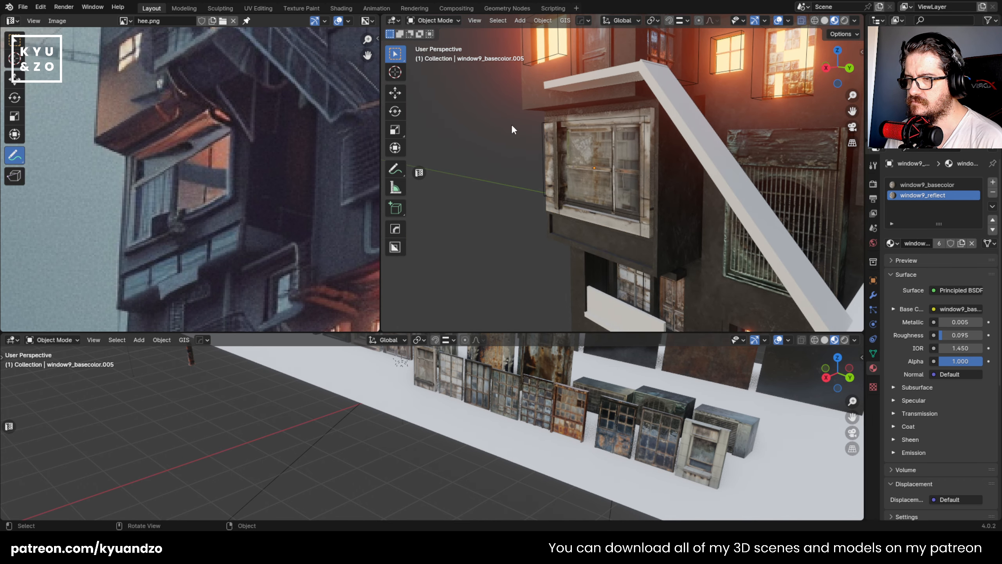
- Try deleting the Boolean cutter behind the new window, undo the deletion and clear the selection
{"action": "left_click", "coordinate": [552, 193], "text": "alt"}
{"action": "left_click", "coordinate": [553, 193]}
{"action": "left_click", "coordinate": [622, 214]}
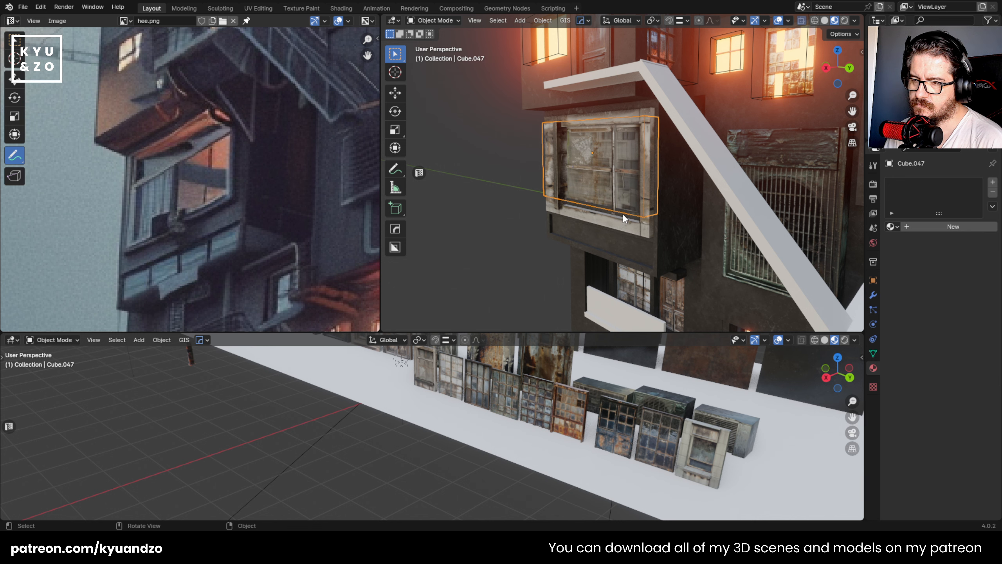
{"action": "key", "text": "Delete"}
{"action": "key", "text": "ctrl+z"}
{"action": "left_click", "coordinate": [487, 169]}
- Inspect how the new window fits the projecting room, both close up and against the whole building
{"action": "middle_click_drag", "start_coordinate": [487, 168], "coordinate": [637, 176]}
{"action": "scroll", "coordinate": [613, 178], "scroll_direction": "down", "scroll_amount": 10}
{"action": "scroll", "coordinate": [636, 175], "scroll_direction": "up", "scroll_amount": 8}
{"action": "scroll", "coordinate": [634, 174], "scroll_direction": "up", "scroll_amount": 7}
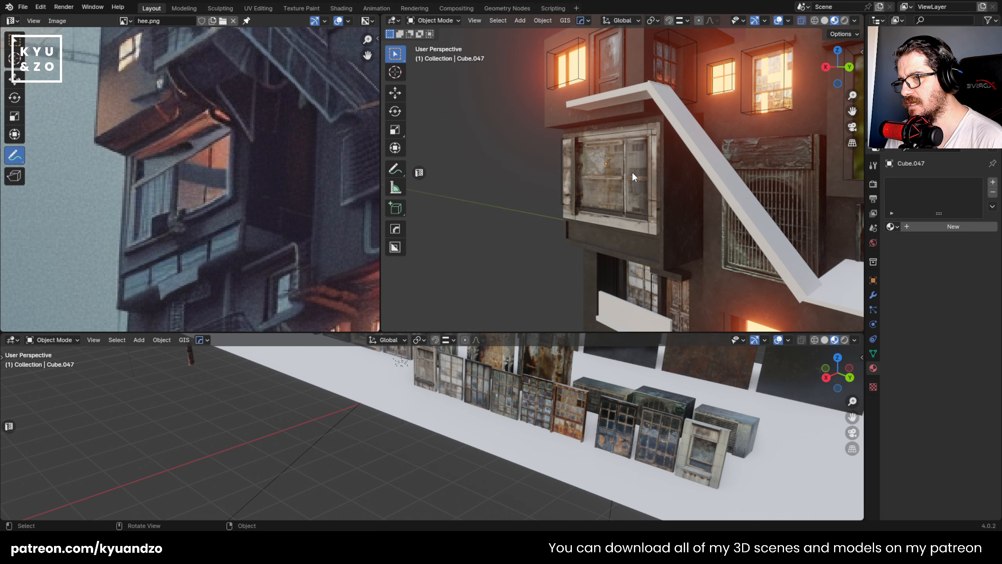
{"action": "left_click", "coordinate": [633, 174]}
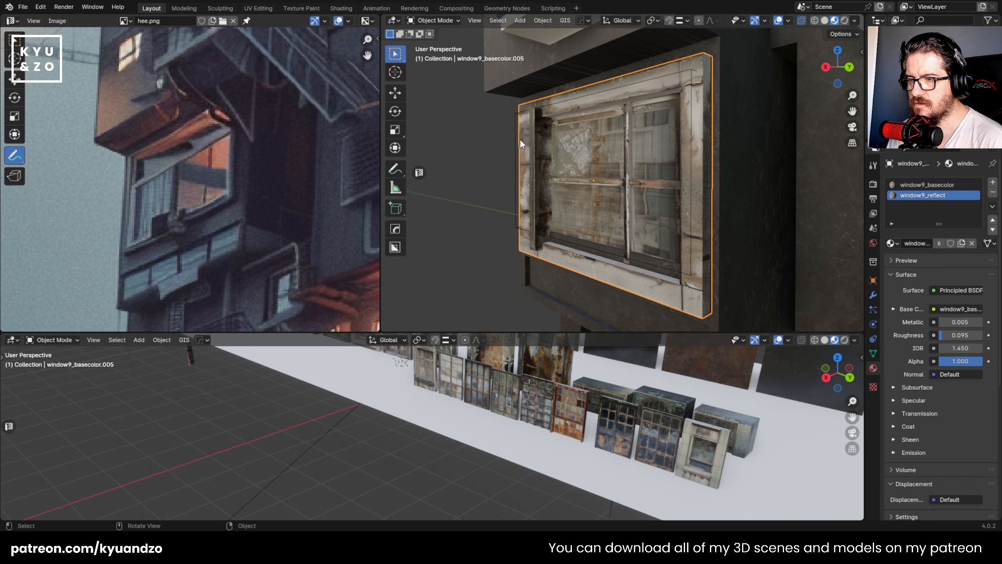
{"action": "left_click", "coordinate": [501, 136]}
{"action": "scroll", "coordinate": [502, 136], "scroll_direction": "down", "scroll_amount": 10}
{"action": "scroll", "coordinate": [529, 139], "scroll_direction": "up", "scroll_amount": 1}
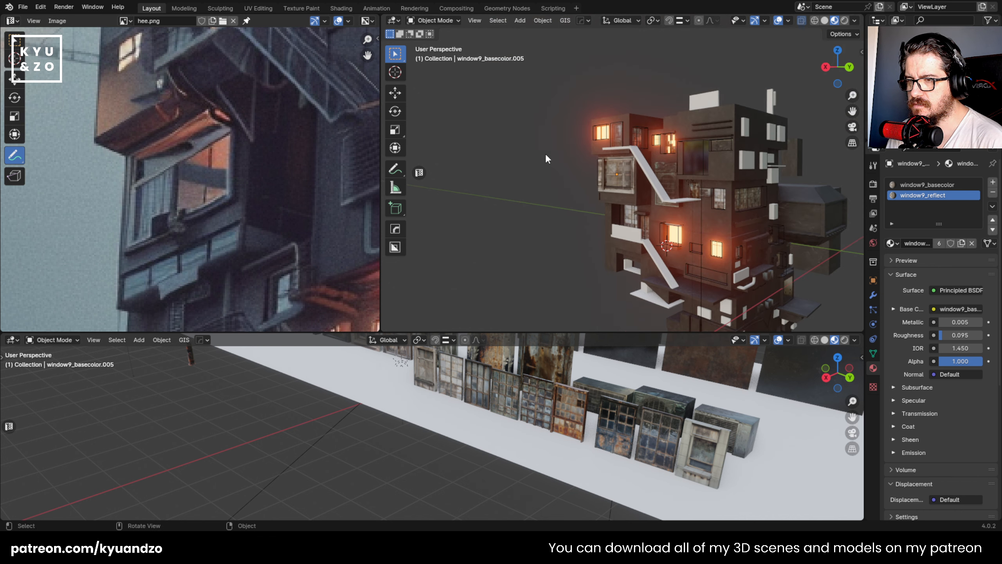
- Link the building's concrete material to the white block with an opening beneath the lower landing
{"action": "scroll", "coordinate": [607, 193], "scroll_direction": "up", "scroll_amount": 5}
{"action": "middle_click_drag", "start_coordinate": [610, 194], "coordinate": [556, 74], "text": "shift"}
{"action": "scroll", "coordinate": [571, 131], "scroll_direction": "up", "scroll_amount": 4}
{"action": "scroll", "coordinate": [614, 104], "scroll_direction": "up", "scroll_amount": 1}
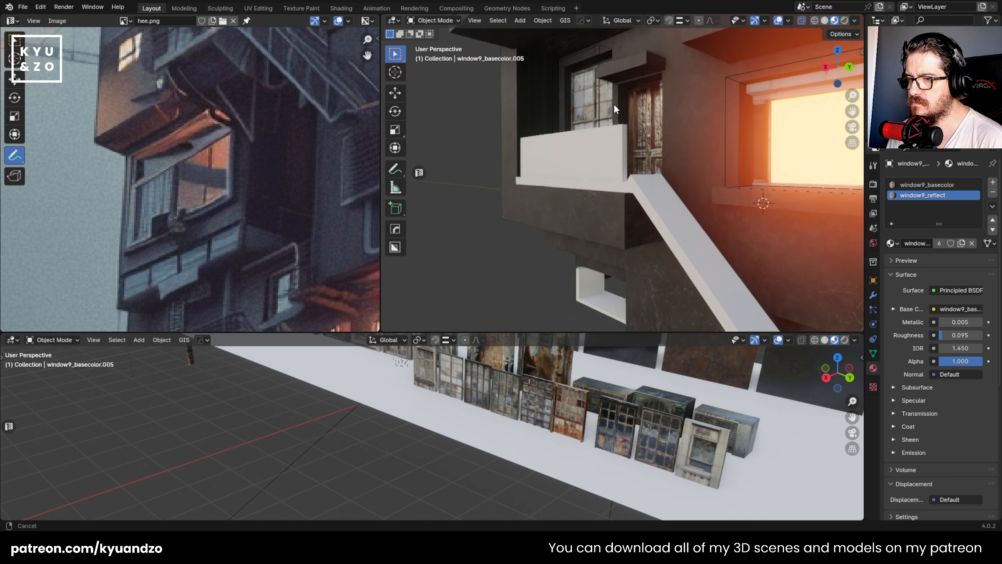
{"action": "middle_click_drag", "start_coordinate": [614, 104], "coordinate": [615, 39], "text": "shift"}
{"action": "left_click", "coordinate": [639, 221]}
{"action": "left_click", "coordinate": [604, 159], "text": "shift"}
{"action": "key", "text": "ctrl+l"}
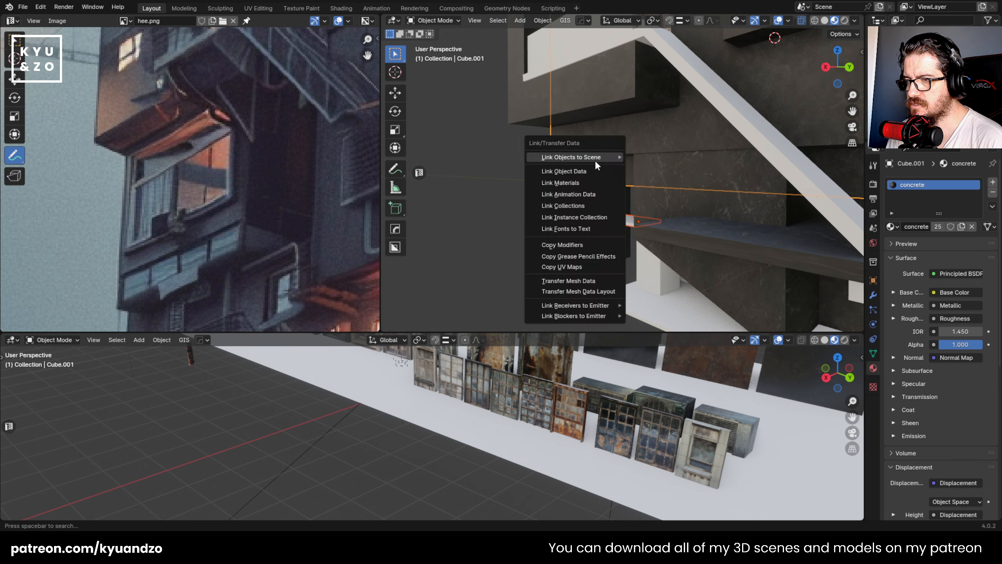
{"action": "left_click", "coordinate": [581, 182]}
- Apply the scale of the newly textured block and redo its UV mapping in Edit Mode
{"action": "left_click", "coordinate": [591, 199]}
{"action": "key", "text": "ctrl+a"}
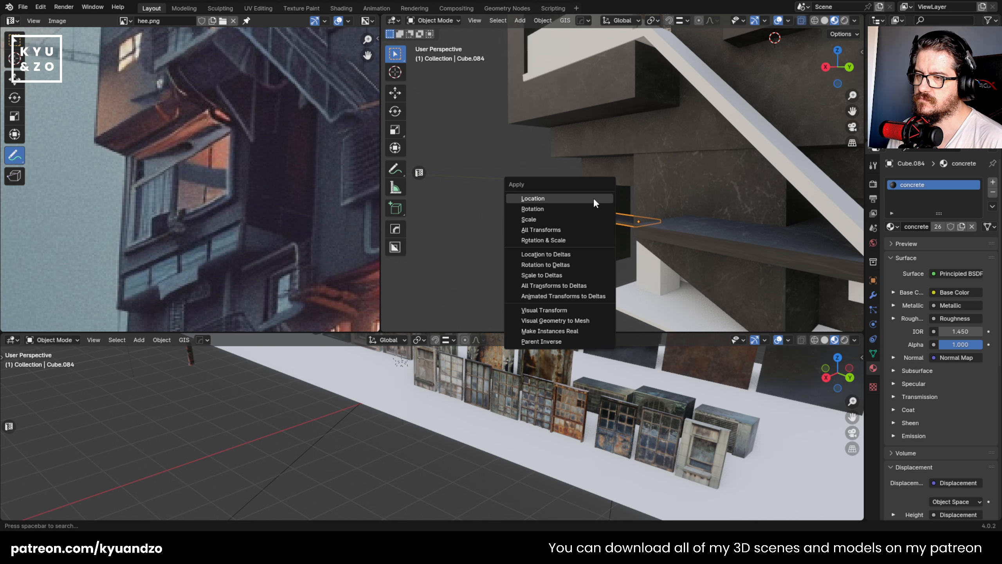
{"action": "left_click", "coordinate": [594, 198]}
{"action": "key", "text": "ctrl+a"}
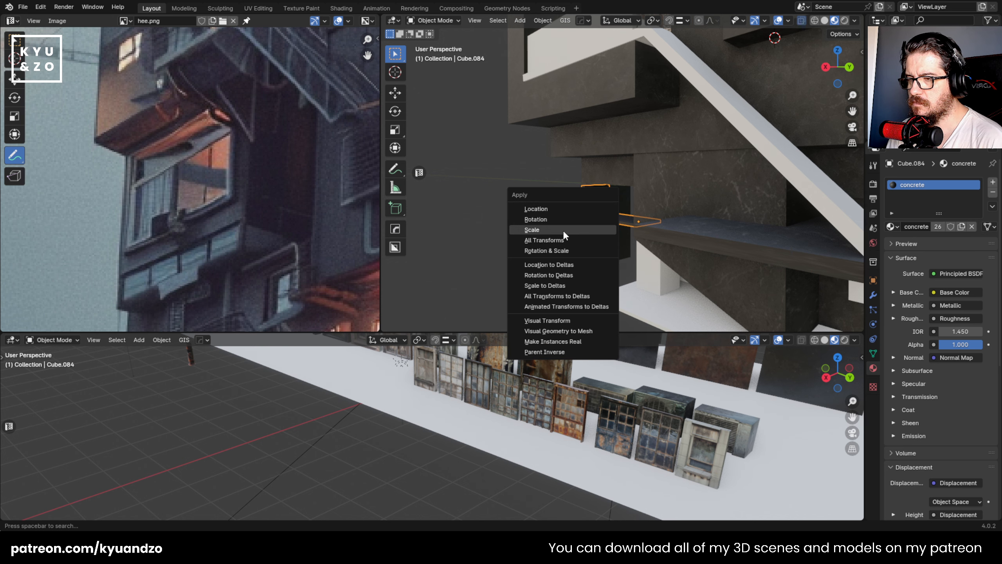
{"action": "left_click", "coordinate": [563, 230]}
{"action": "key", "text": "Tab"}
{"action": "key", "text": "u"}
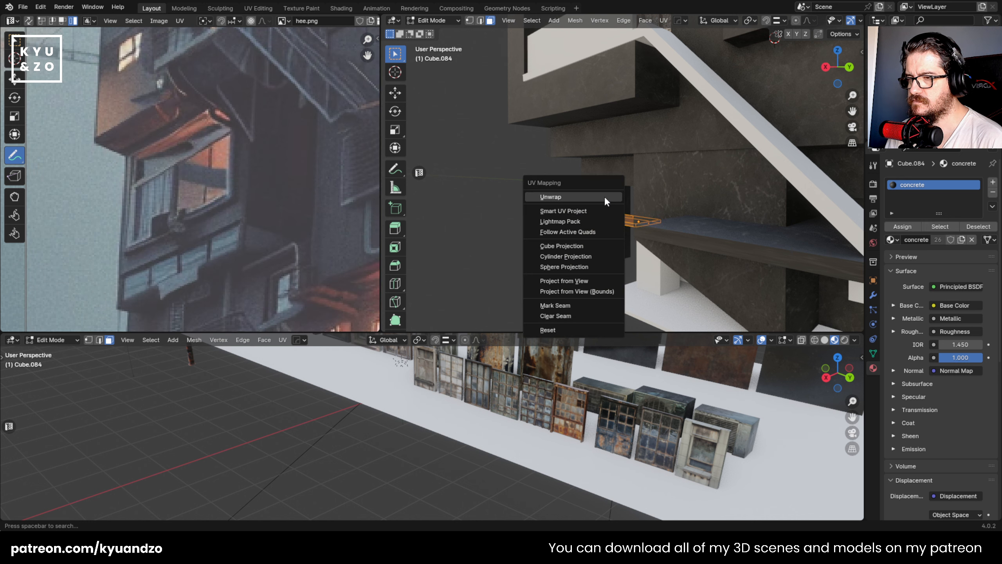
{"action": "left_click", "coordinate": [582, 234]}
{"action": "key", "text": "Tab"}
- Fly around the building to examine the remaining white placeholder blocks on its facades
{"action": "key", "text": "shift+grave"}
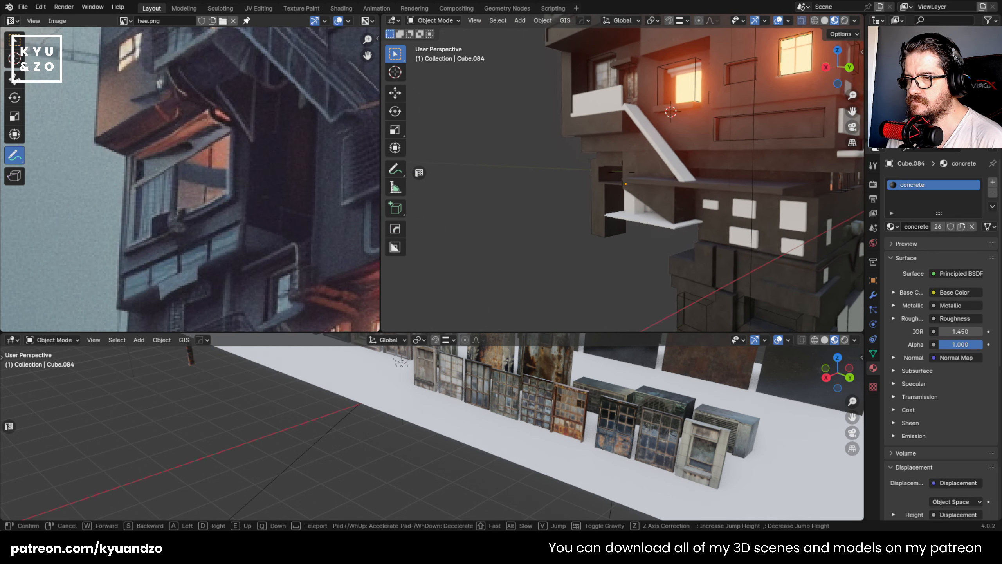
{"action": "key", "text": "w"}
{"action": "key", "text": "q"}
{"action": "key", "text": "e"}
{"action": "key", "text": "d"}
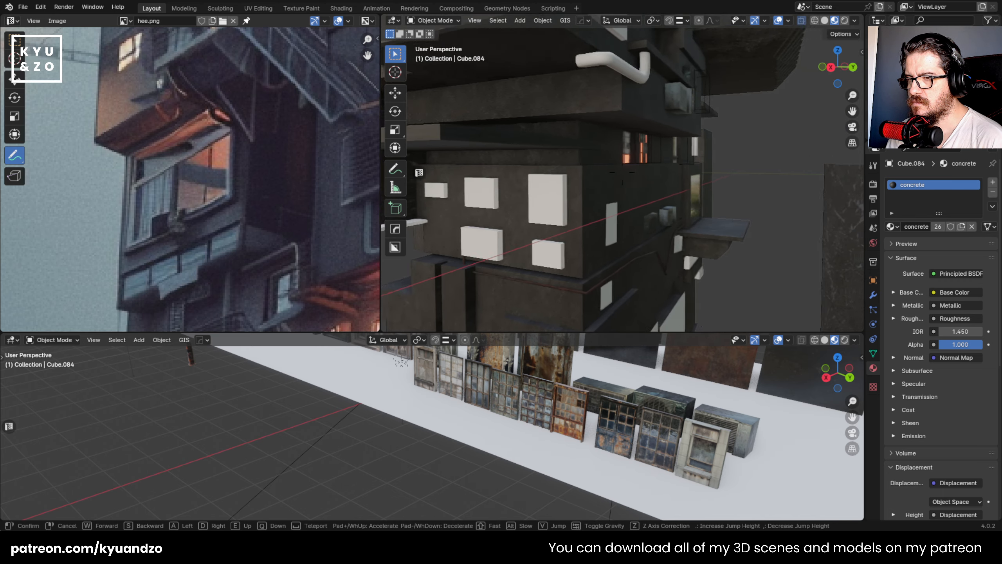
{"action": "key", "text": "d"}
{"action": "key", "text": "e"}
{"action": "key", "text": "q"}
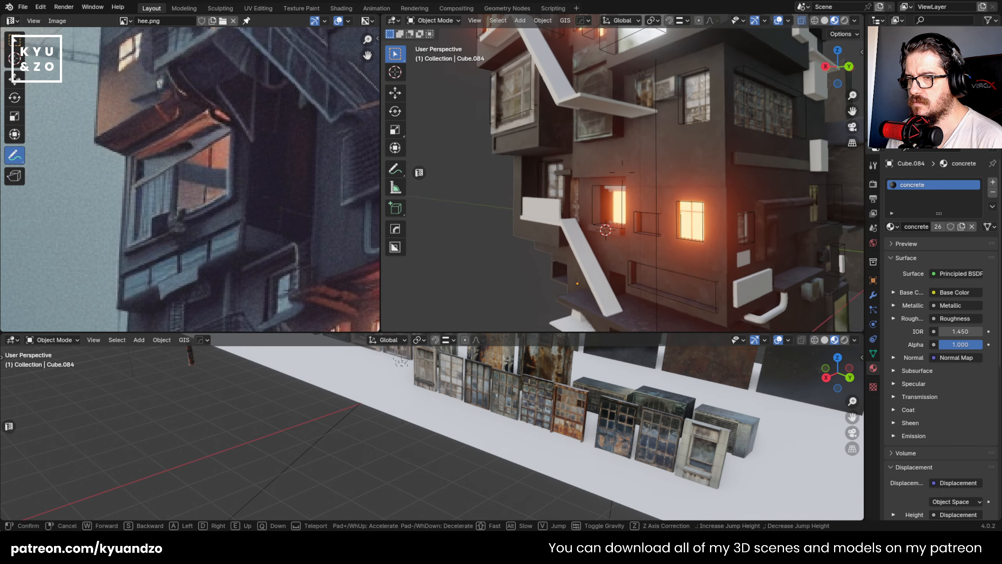
{"action": "key", "text": "s"}
{"action": "key", "text": "w"}
{"action": "key", "text": "d"}
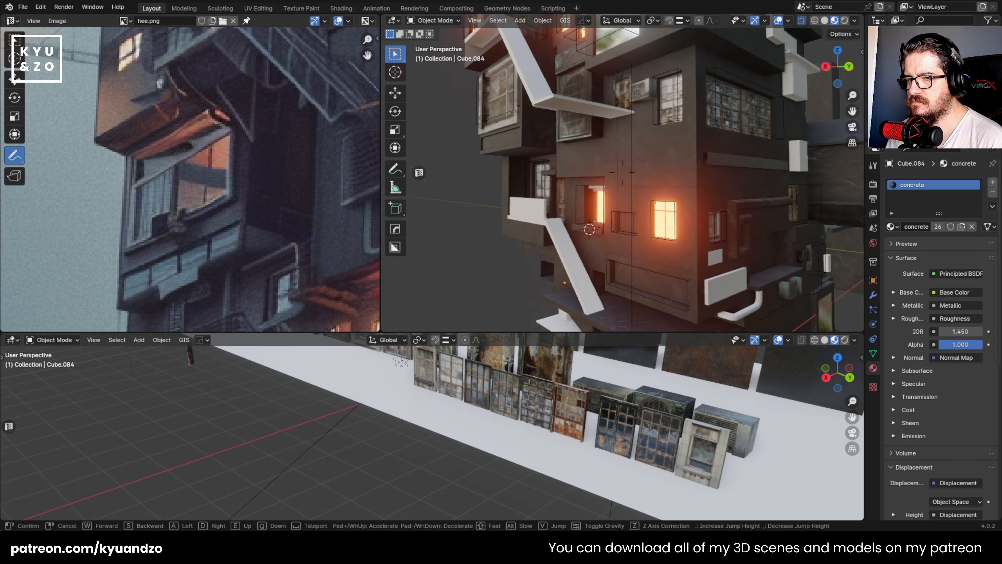
{"action": "key", "text": "d"}
{"action": "key", "text": "w"}
{"action": "left_click", "coordinate": [622, 172]}
- Check the building's corner in the reference image and select the small white block below the window on the dark side wall
{"action": "scroll", "coordinate": [300, 188], "scroll_direction": "down", "scroll_amount": 4}
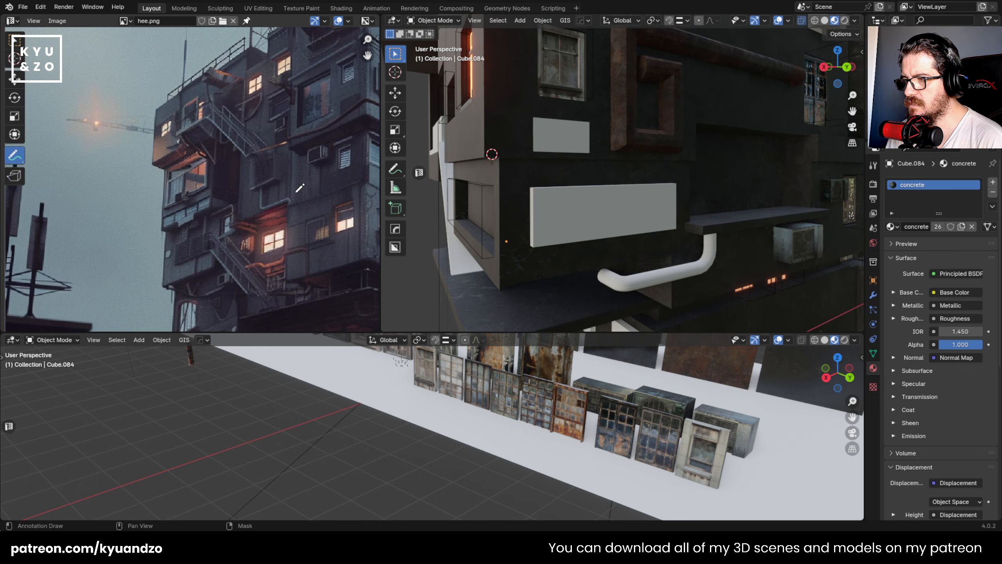
{"action": "middle_click_drag", "start_coordinate": [300, 188], "coordinate": [130, 171]}
{"action": "scroll", "coordinate": [170, 178], "scroll_direction": "up", "scroll_amount": 4}
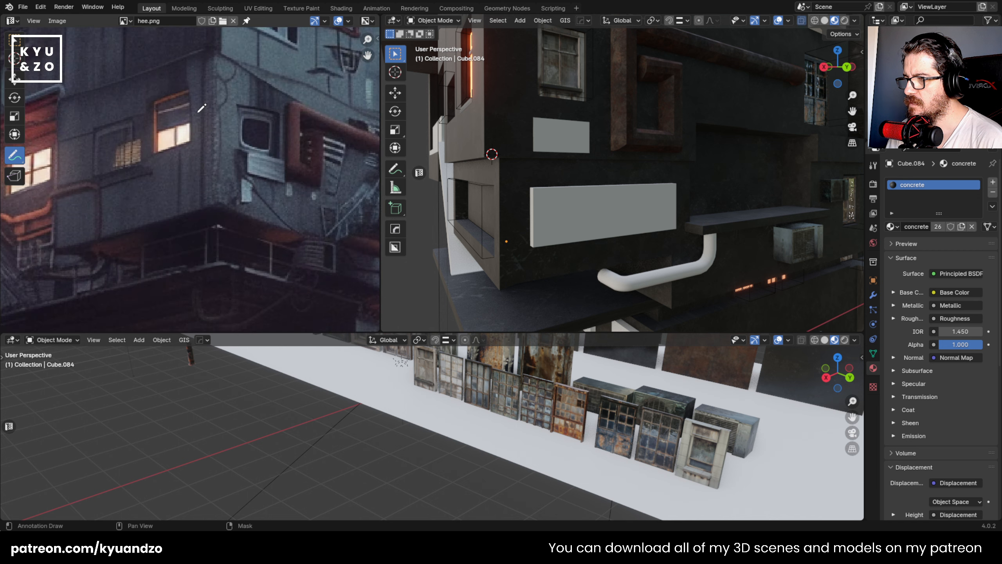
{"action": "scroll", "coordinate": [488, 88], "scroll_direction": "down", "scroll_amount": 8}
{"action": "scroll", "coordinate": [575, 152], "scroll_direction": "up", "scroll_amount": 4}
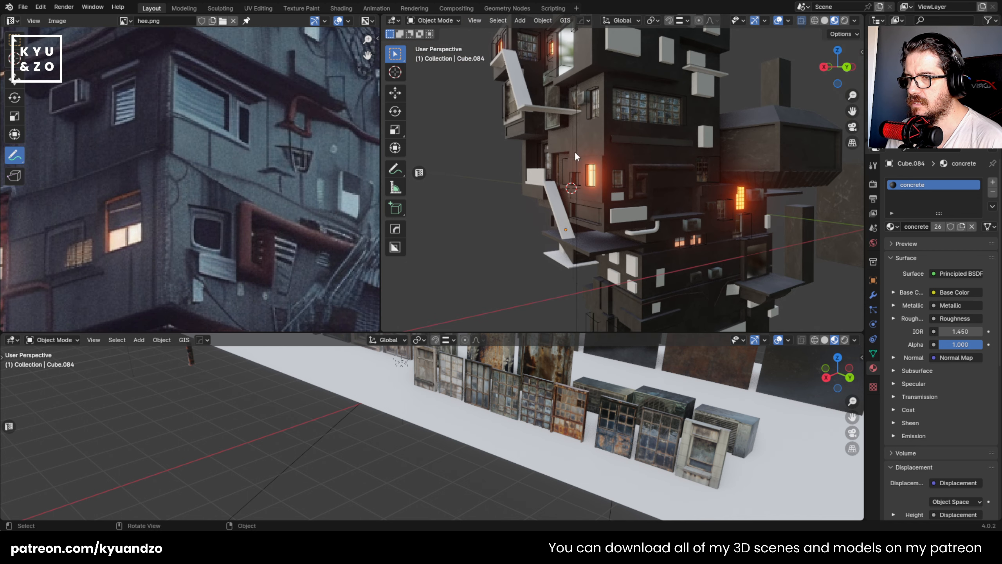
{"action": "middle_click_drag", "start_coordinate": [601, 175], "coordinate": [598, 144], "text": "shift"}
{"action": "middle_click_drag", "start_coordinate": [588, 205], "coordinate": [592, 115], "text": "shift"}
{"action": "scroll", "coordinate": [597, 135], "scroll_direction": "up", "scroll_amount": 4}
{"action": "scroll", "coordinate": [598, 136], "scroll_direction": "down", "scroll_amount": 3}
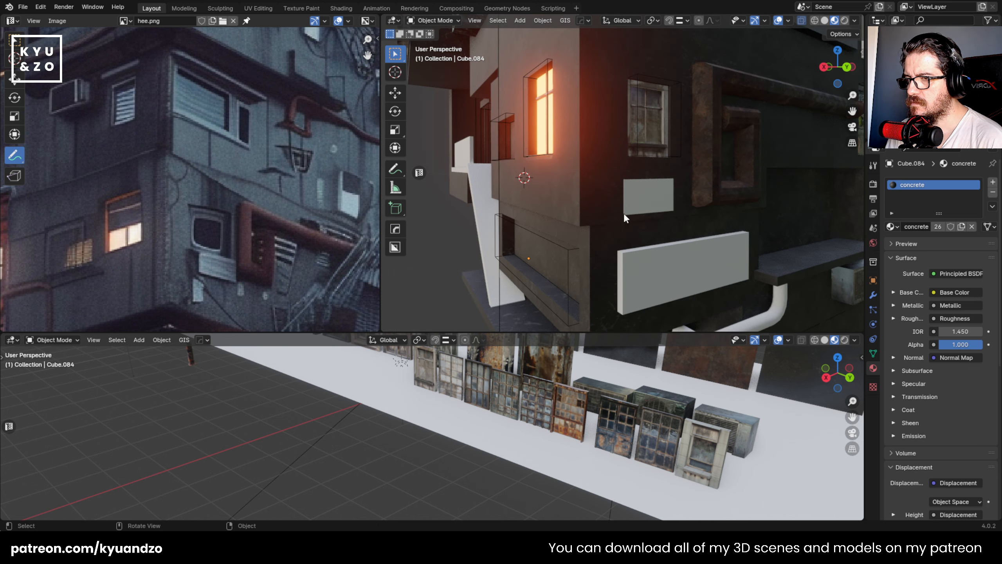
{"action": "scroll", "coordinate": [606, 184], "scroll_direction": "up", "scroll_amount": 4}
{"action": "left_click", "coordinate": [572, 184]}
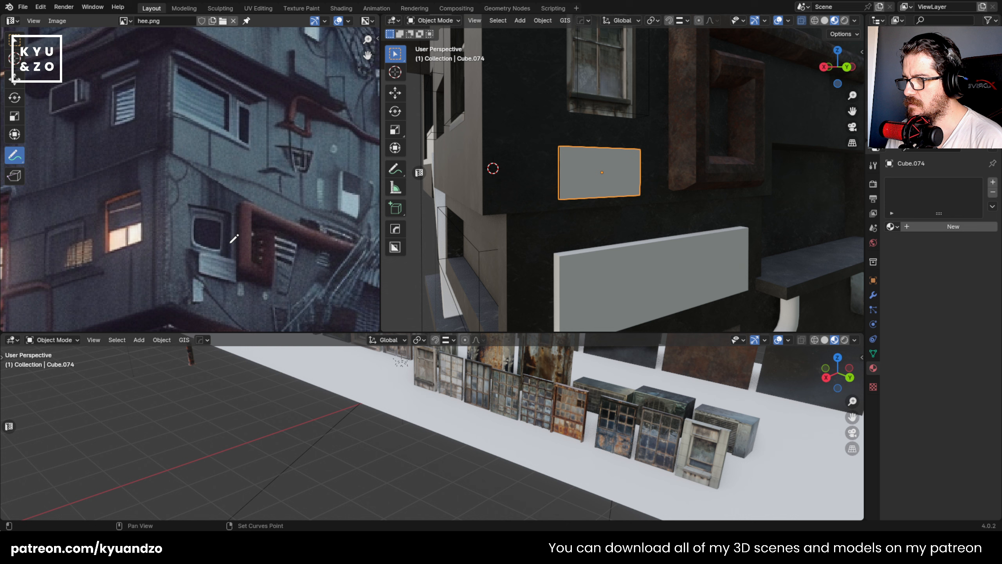
- Compare the selected block with the details beside the rusty pipes in the reference image
{"action": "scroll", "coordinate": [235, 136], "scroll_direction": "down", "scroll_amount": 9}
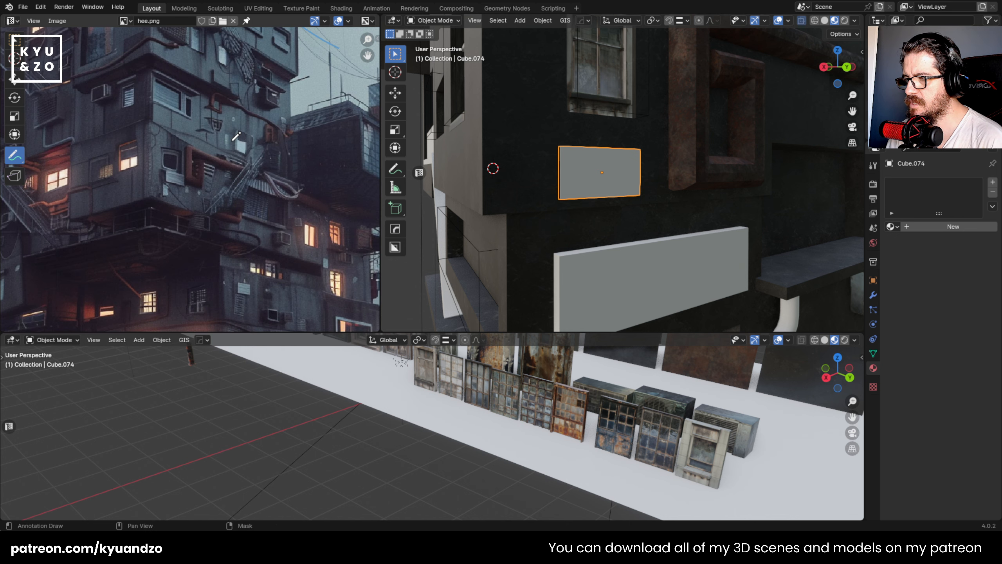
{"action": "scroll", "coordinate": [234, 146], "scroll_direction": "up", "scroll_amount": 7}
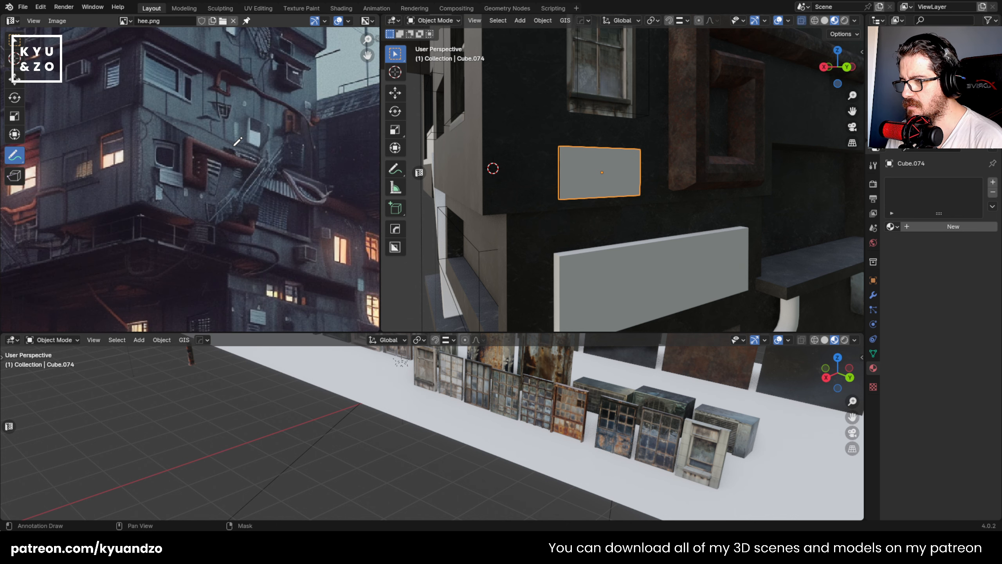
{"action": "scroll", "coordinate": [236, 144], "scroll_direction": "up", "scroll_amount": 3}
{"action": "scroll", "coordinate": [568, 199], "scroll_direction": "down", "scroll_amount": 8}
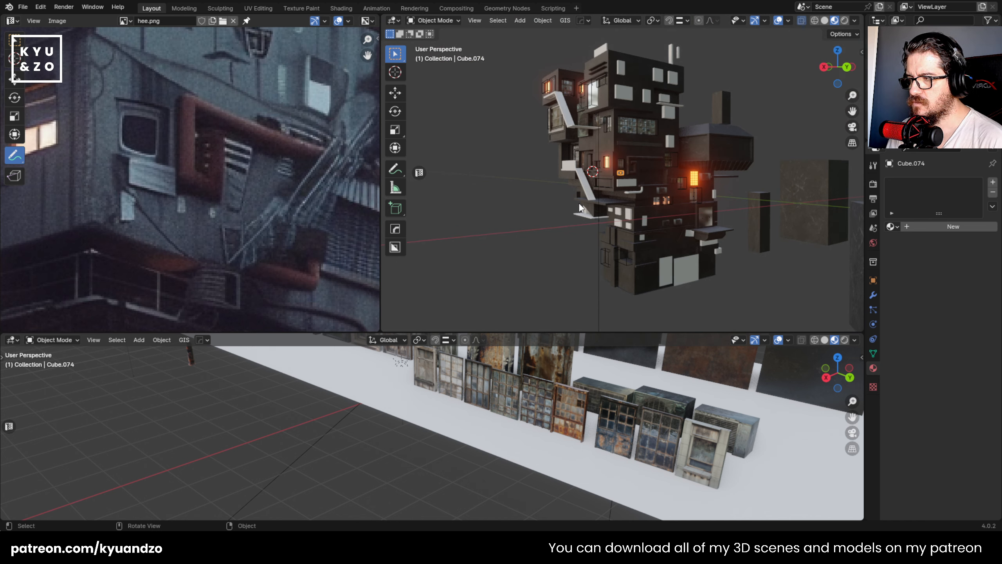
{"action": "scroll", "coordinate": [586, 199], "scroll_direction": "up", "scroll_amount": 8}
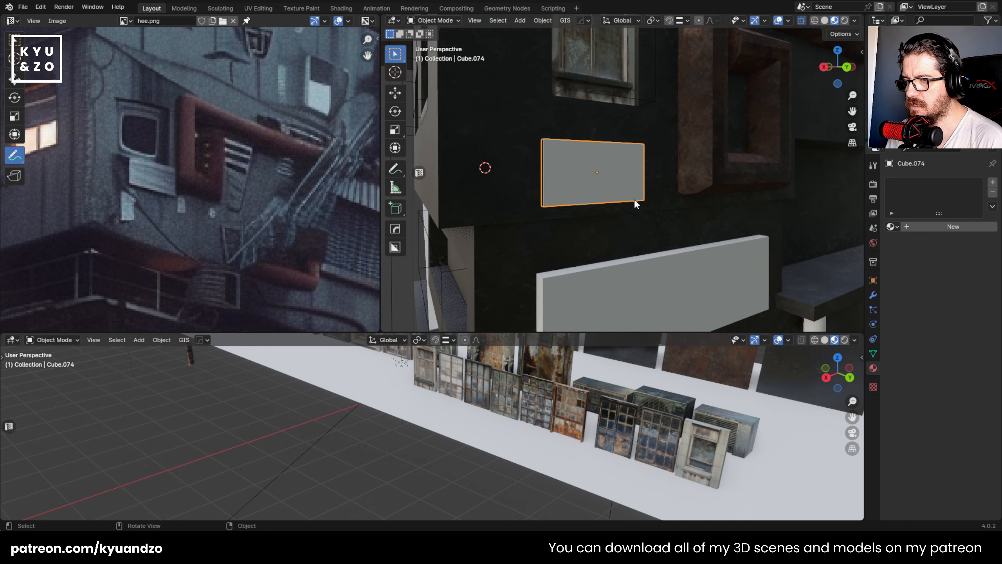
- Enlarge the lower asset viewport and add a plane on the floor in front of the air conditioners
{"action": "scroll", "coordinate": [574, 172], "scroll_direction": "down", "scroll_amount": 8}
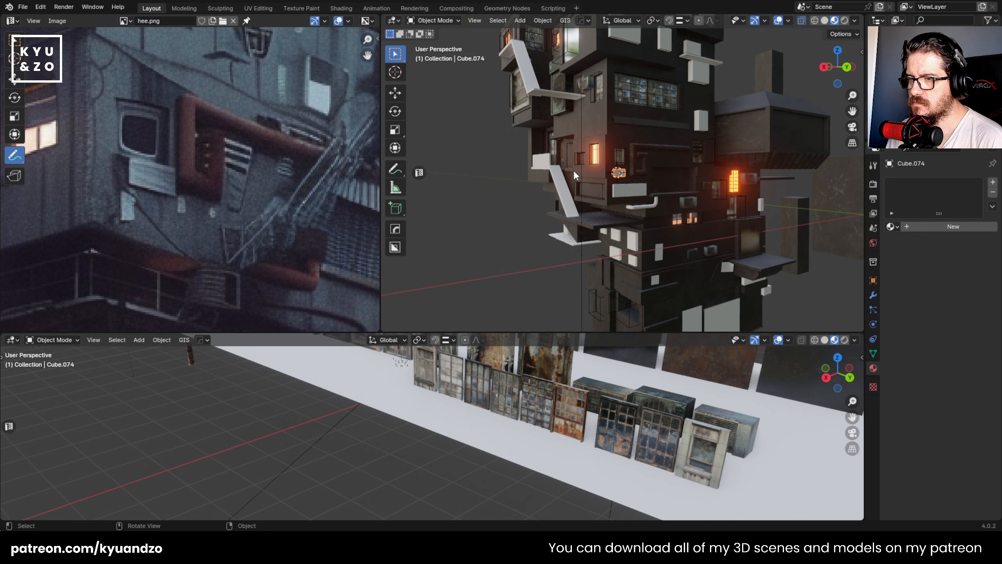
{"action": "scroll", "coordinate": [518, 381], "scroll_direction": "down", "scroll_amount": 3}
{"action": "left_click_drag", "start_coordinate": [518, 335], "coordinate": [533, 247]}
{"action": "middle_click_drag", "start_coordinate": [536, 328], "coordinate": [579, 310], "text": "shift"}
{"action": "middle_click_drag", "start_coordinate": [483, 343], "coordinate": [475, 327], "text": "shift"}
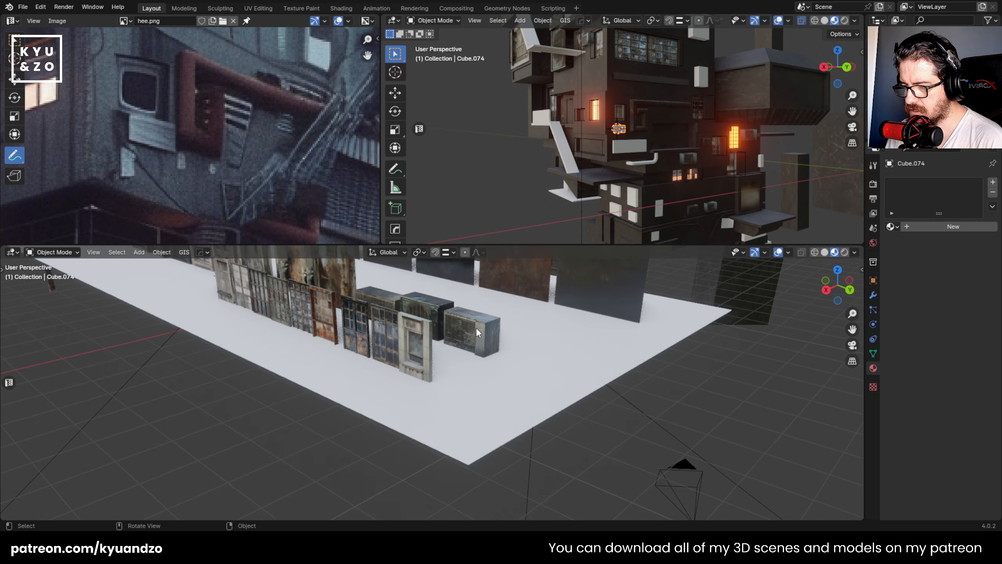
{"action": "scroll", "coordinate": [484, 356], "scroll_direction": "up", "scroll_amount": 1}
{"action": "right_click", "coordinate": [484, 356], "text": "shift"}
{"action": "key", "text": "shift+a"}
{"action": "mouse_move", "coordinate": [467, 317]}
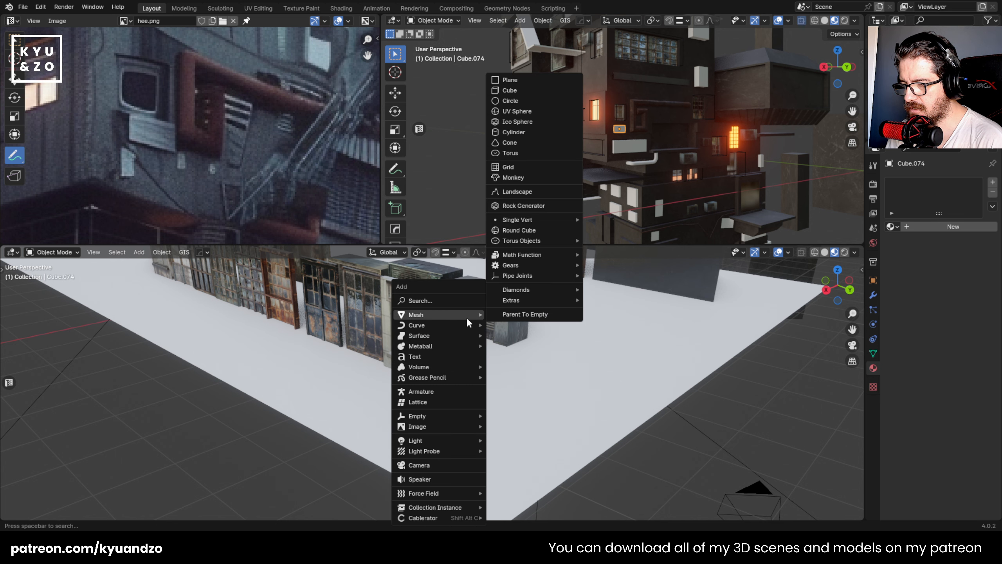
{"action": "left_click", "coordinate": [528, 80]}
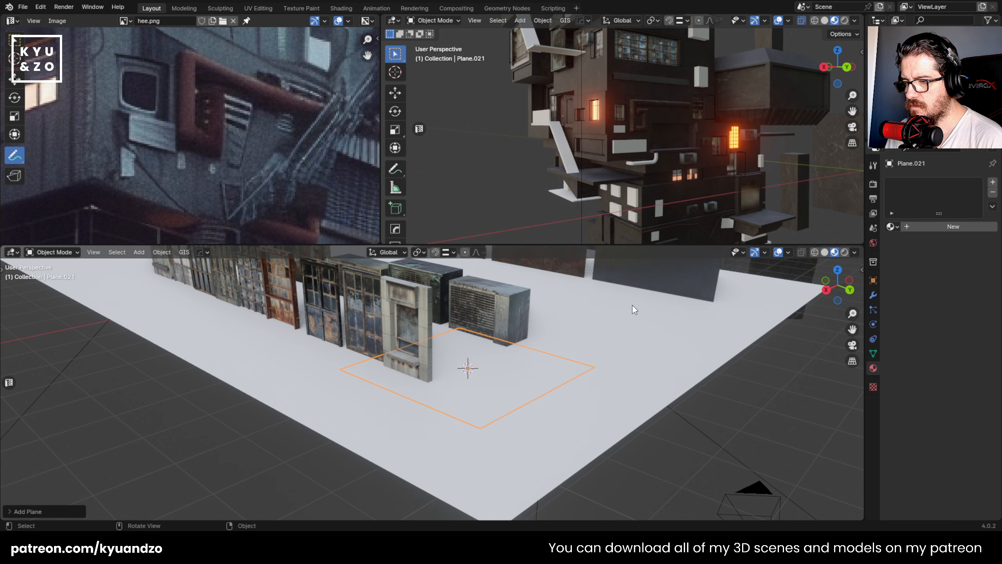
- Rotate the new plane upright about the Y axis and move it along Y away from the stone-framed window
{"action": "key", "text": "r"}
{"action": "key", "text": "y"}
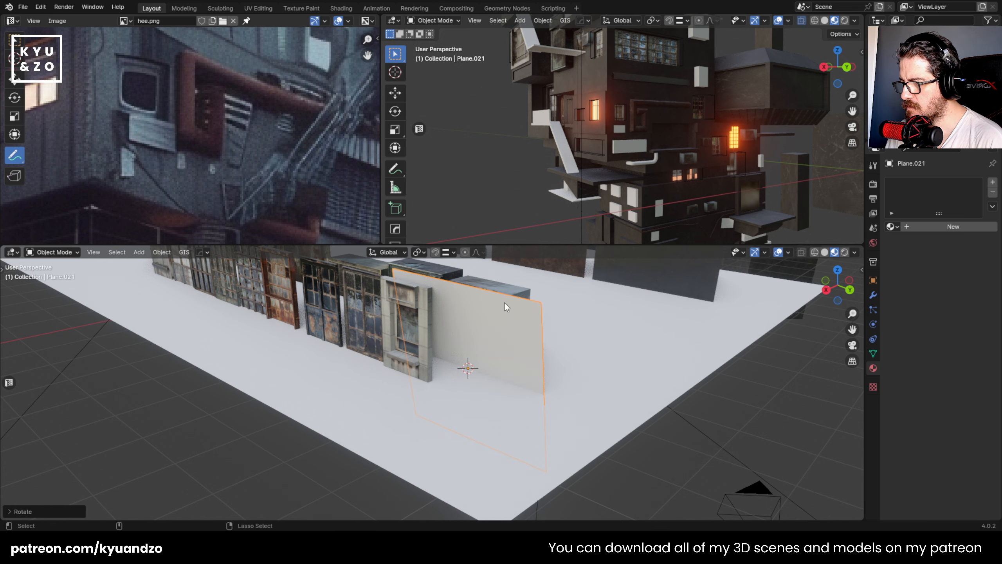
{"action": "left_click", "coordinate": [430, 298]}
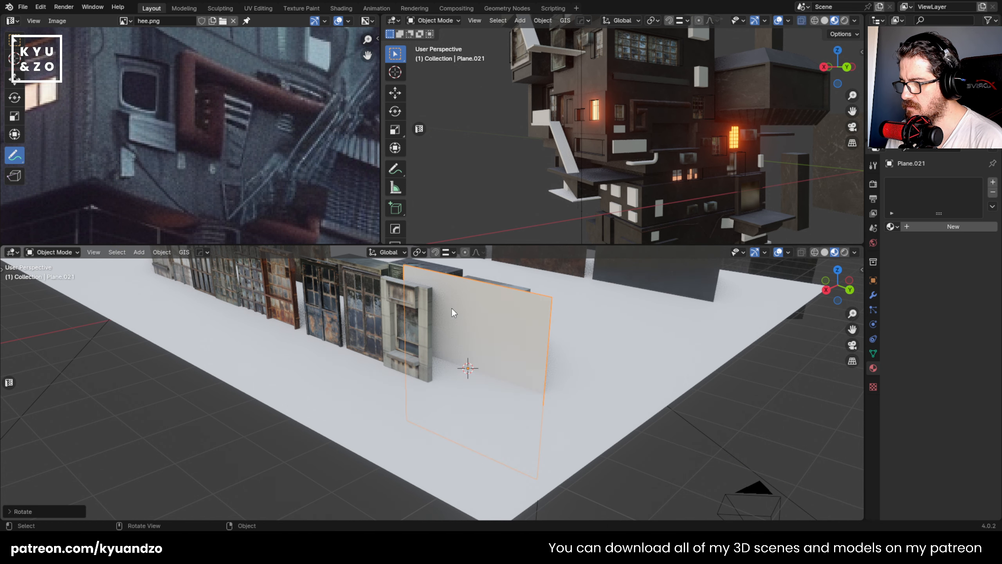
{"action": "key", "text": "g"}
{"action": "key", "text": "y"}
{"action": "left_click", "coordinate": [519, 346]}
- Scale the upright plane down and reposition it along Y and Z beside the window asset
{"action": "key", "text": "s"}
{"action": "left_click", "coordinate": [617, 419]}
{"action": "key", "text": "g"}
{"action": "key", "text": "z"}
{"action": "left_click", "coordinate": [627, 361]}
{"action": "key", "text": "g"}
{"action": "key", "text": "d"}
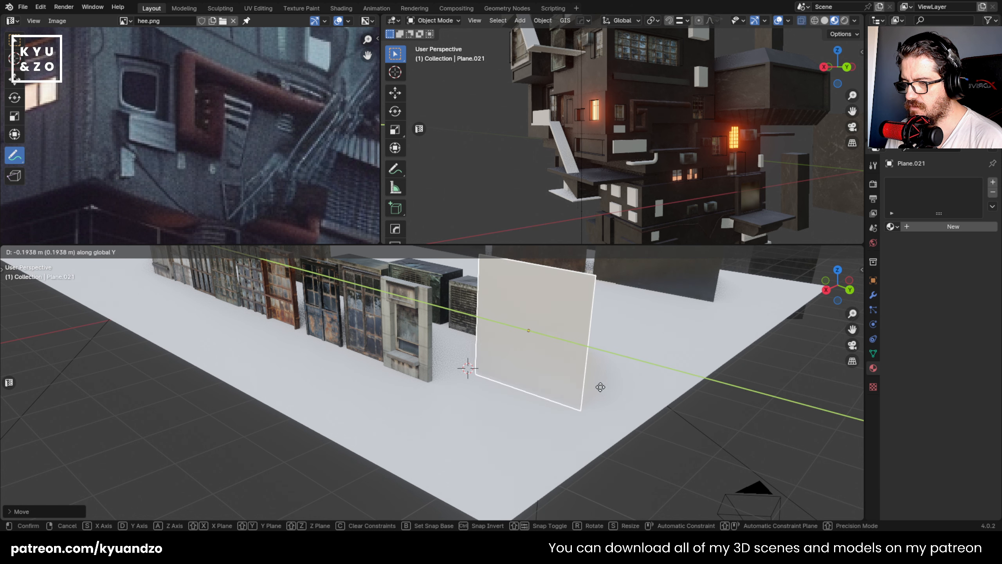
{"action": "left_click", "coordinate": [583, 377]}
{"action": "key", "text": "g"}
{"action": "key", "text": "a"}
{"action": "left_click", "coordinate": [589, 396]}
- Stretch the plane along Y into a wide panel and shift it along Y and Z
{"action": "key", "text": "s"}
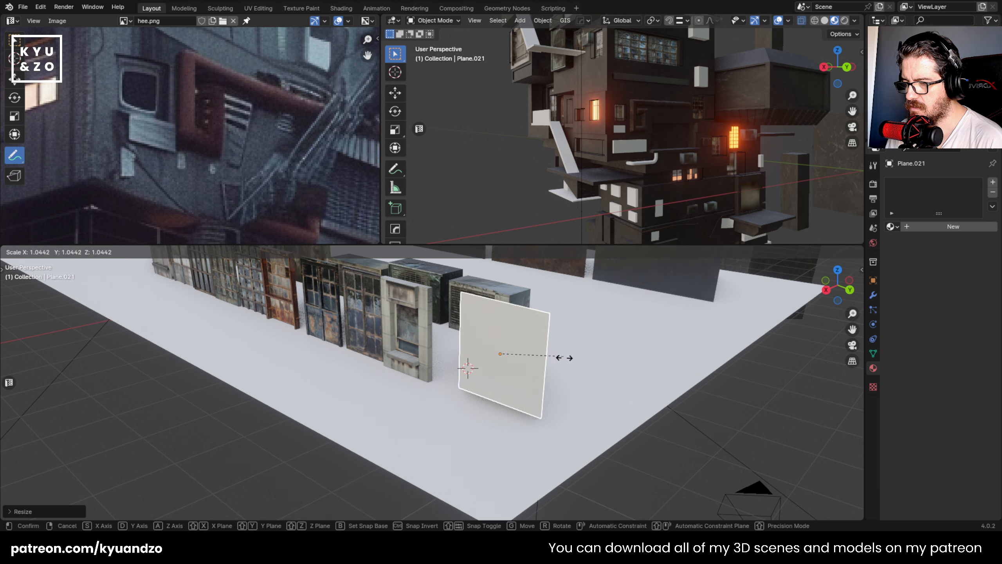
{"action": "key", "text": "d"}
{"action": "left_click", "coordinate": [523, 331]}
{"action": "key", "text": "g"}
{"action": "key", "text": "d"}
{"action": "left_click", "coordinate": [520, 343]}
{"action": "key", "text": "g"}
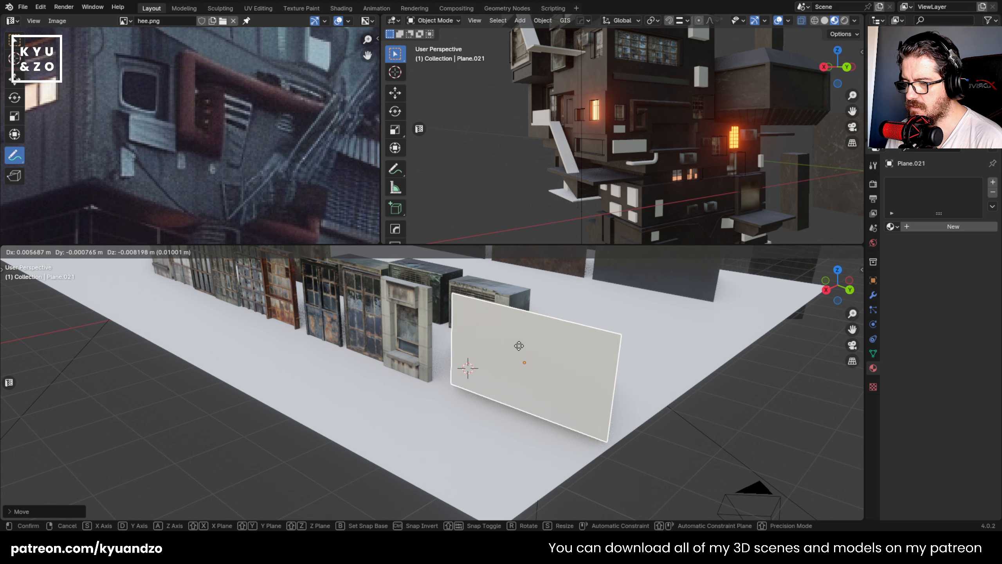
{"action": "key", "text": "a"}
{"action": "left_click", "coordinate": [520, 381]}
- Divide the wide panel with evenly spaced horizontal loop cuts in Edit Mode
{"action": "middle_click_drag", "start_coordinate": [519, 380], "coordinate": [517, 349], "text": "shift"}
{"action": "scroll", "coordinate": [541, 342], "scroll_direction": "up", "scroll_amount": 1}
{"action": "key", "text": "Tab"}
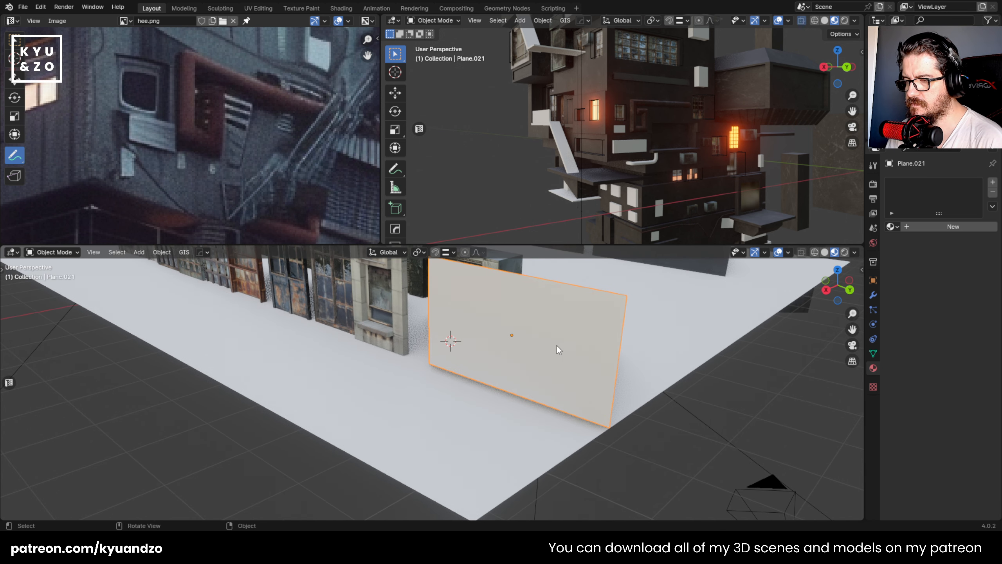
{"action": "key", "text": "ctrl+r"}
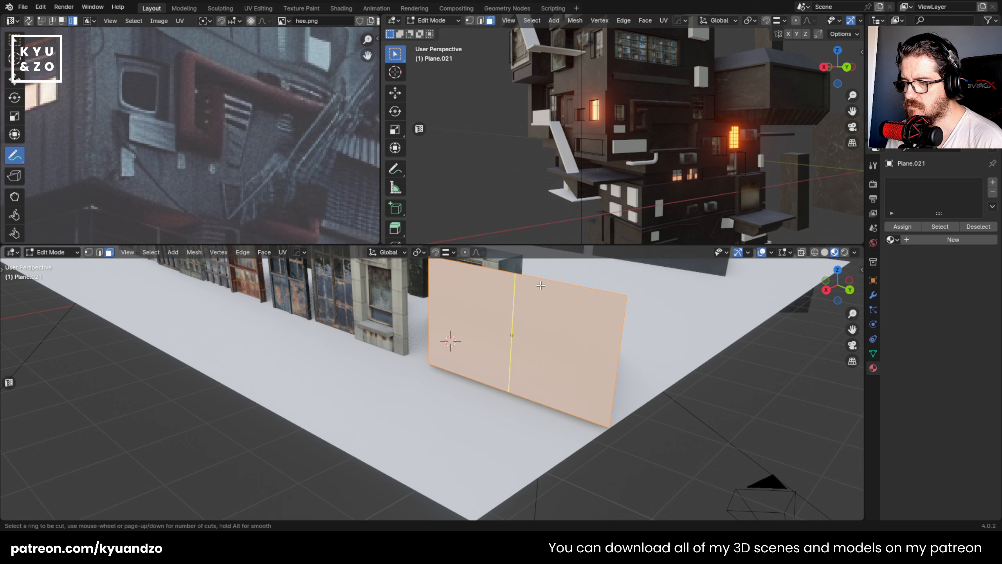
- Select every other horizontal edge of the panel and move them about 0.08 m along X to form zigzag folds
{"action": "left_click", "coordinate": [425, 302]}
{"action": "scroll", "coordinate": [426, 302], "scroll_direction": "up", "scroll_amount": 4}
{"action": "scroll", "coordinate": [456, 312], "scroll_direction": "down", "scroll_amount": 3}
{"action": "middle_click_drag", "start_coordinate": [489, 280], "coordinate": [441, 310], "text": "shift"}
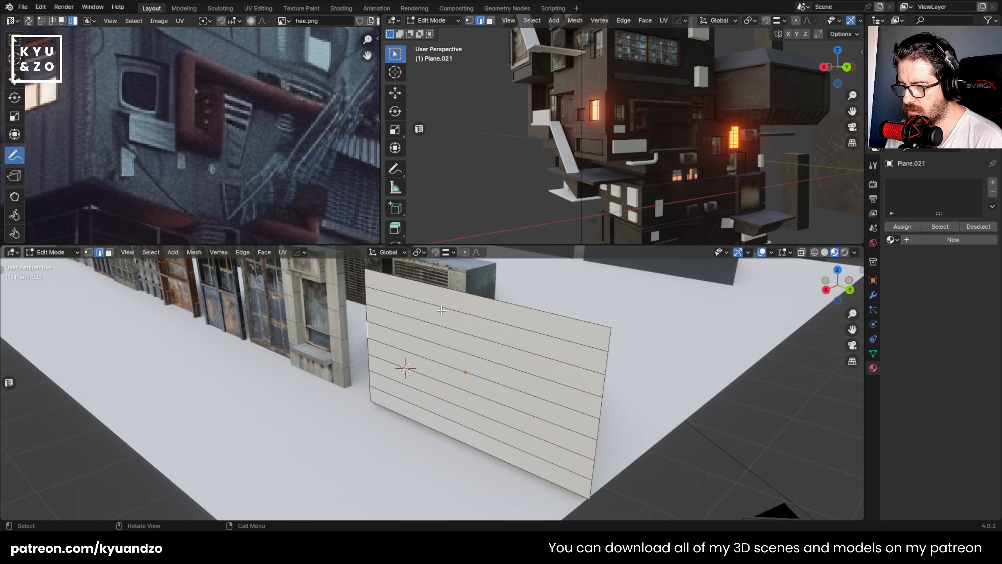
{"action": "left_click", "coordinate": [417, 404], "text": "shift"}
{"action": "middle_click_drag", "start_coordinate": [553, 321], "coordinate": [533, 316]}
{"action": "scroll", "coordinate": [533, 316], "scroll_direction": "up", "scroll_amount": 1}
{"action": "key", "text": "g"}
{"action": "key", "text": "d"}
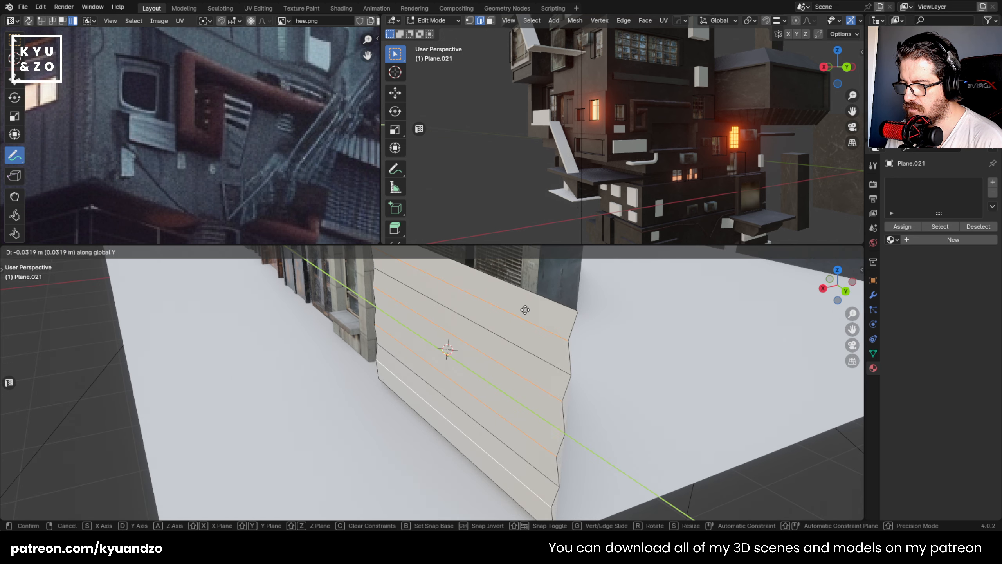
{"action": "key", "text": "x"}
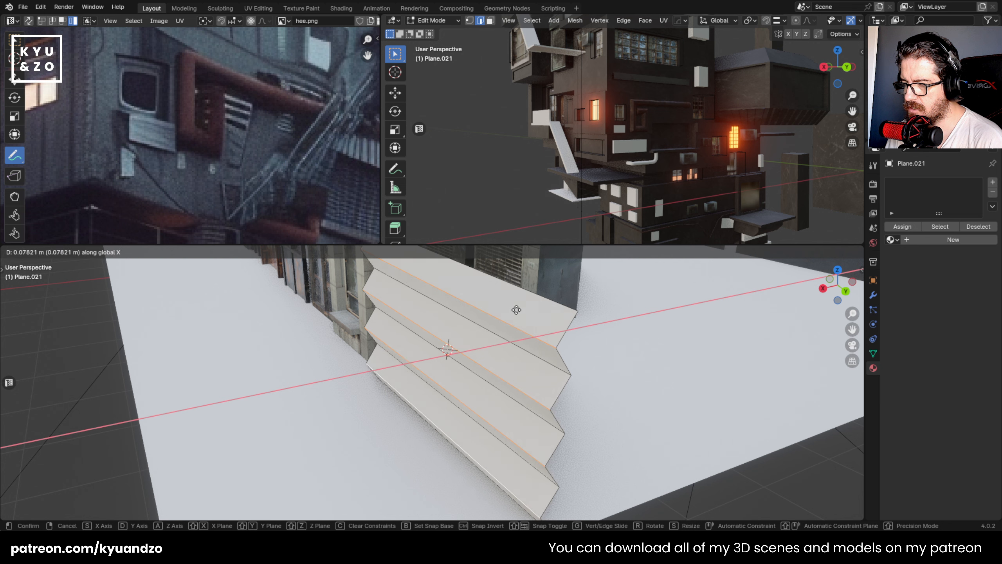
{"action": "left_click", "coordinate": [517, 310]}
{"action": "middle_click_drag", "start_coordinate": [517, 311], "coordinate": [507, 313]}
{"action": "scroll", "coordinate": [525, 327], "scroll_direction": "down", "scroll_amount": 3}
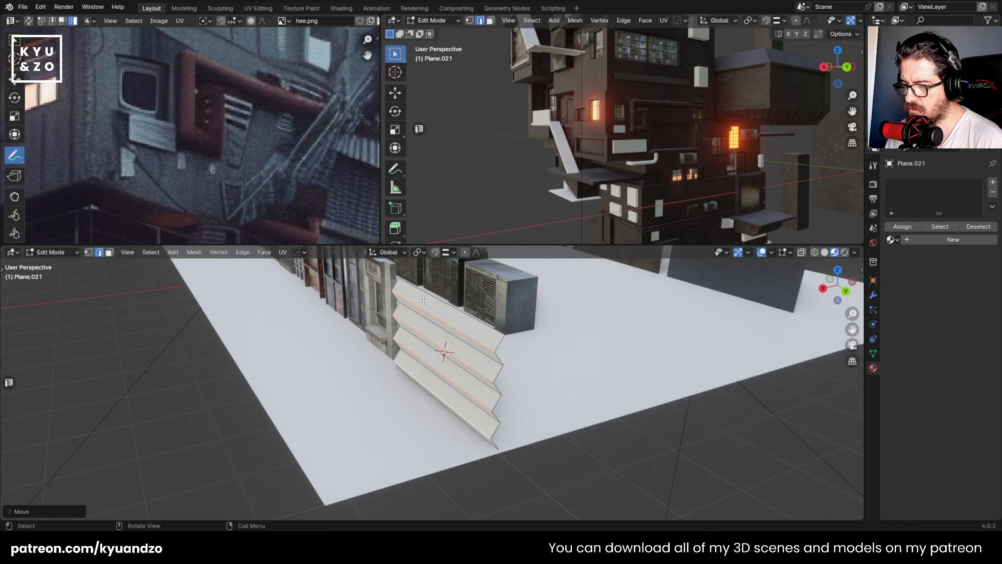
{"action": "middle_click_drag", "start_coordinate": [560, 381], "coordinate": [630, 387]}
{"action": "key", "text": "Tab"}
{"action": "mouse_move", "coordinate": [419, 353]}
{"action": "middle_mouse_down"}
{"action": "mouse_move", "coordinate": [409, 333]}
{"action": "mouse_move", "coordinate": [413, 346]}
{"action": "middle_mouse_up"}
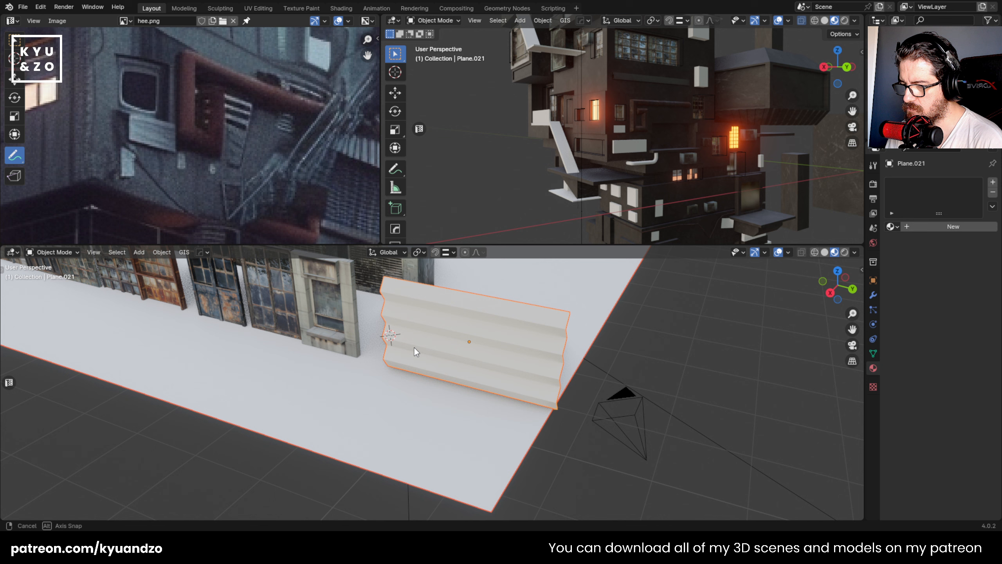
{"action": "key", "text": "r"}
{"action": "key", "text": "x"}
{"action": "right_click", "coordinate": [500, 388]}
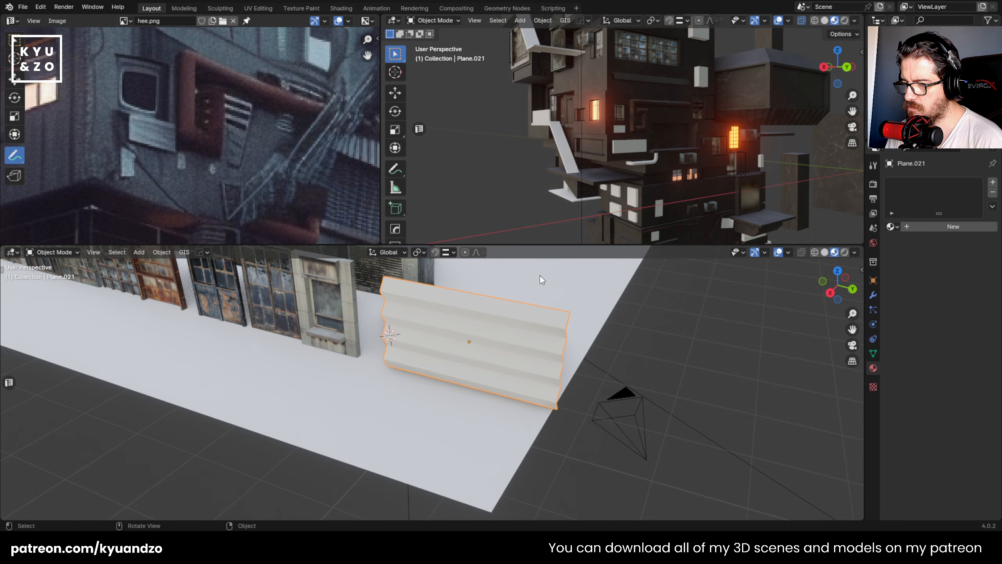
- Rotate the folded panel about X so its folds run vertically, and resize it to suit the neighbouring window, widening it along Y
{"action": "key", "text": "r"}
{"action": "key", "text": "x"}
{"action": "left_click", "coordinate": [509, 392]}
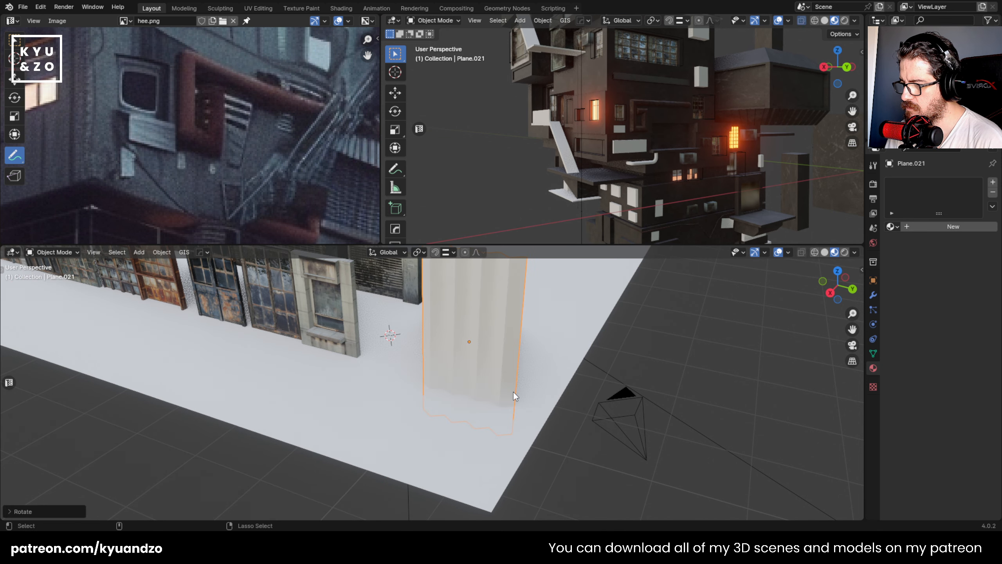
{"action": "key", "text": "s"}
{"action": "left_click", "coordinate": [513, 389]}
{"action": "key", "text": "s"}
{"action": "key", "text": "y"}
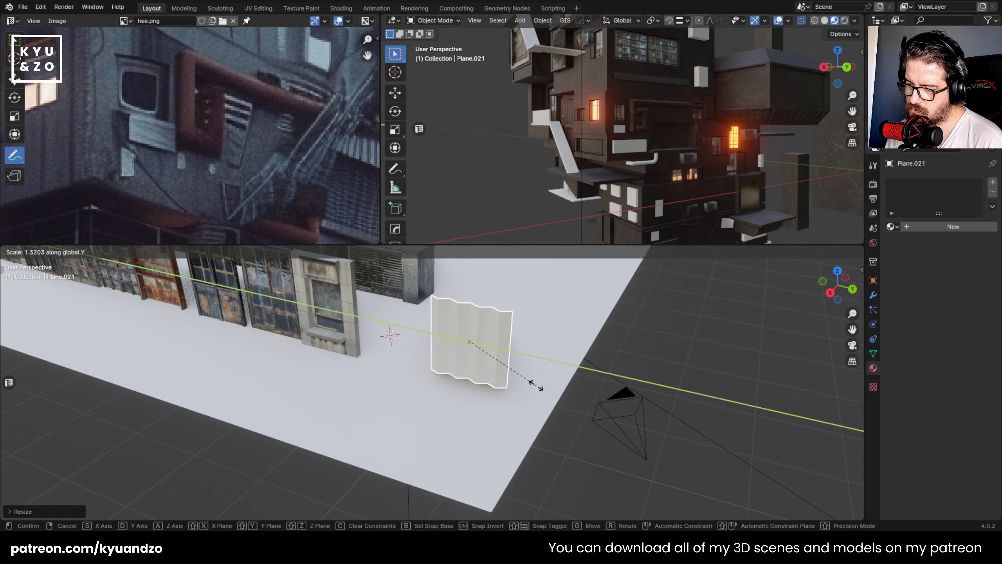
{"action": "left_click", "coordinate": [545, 391]}
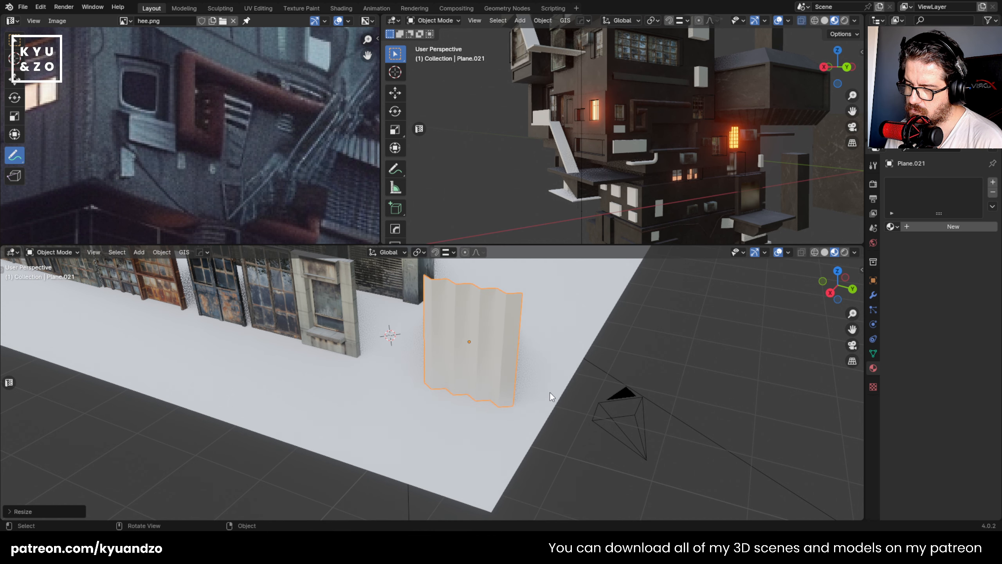
- Move the folded panel along Y so it stands next to the stone-framed window asset
{"action": "key", "text": "g"}
{"action": "key", "text": "y"}
{"action": "left_click", "coordinate": [511, 375]}
{"action": "middle_click_drag", "start_coordinate": [529, 326], "coordinate": [520, 367], "text": "shift"}
{"action": "left_click", "coordinate": [343, 334]}
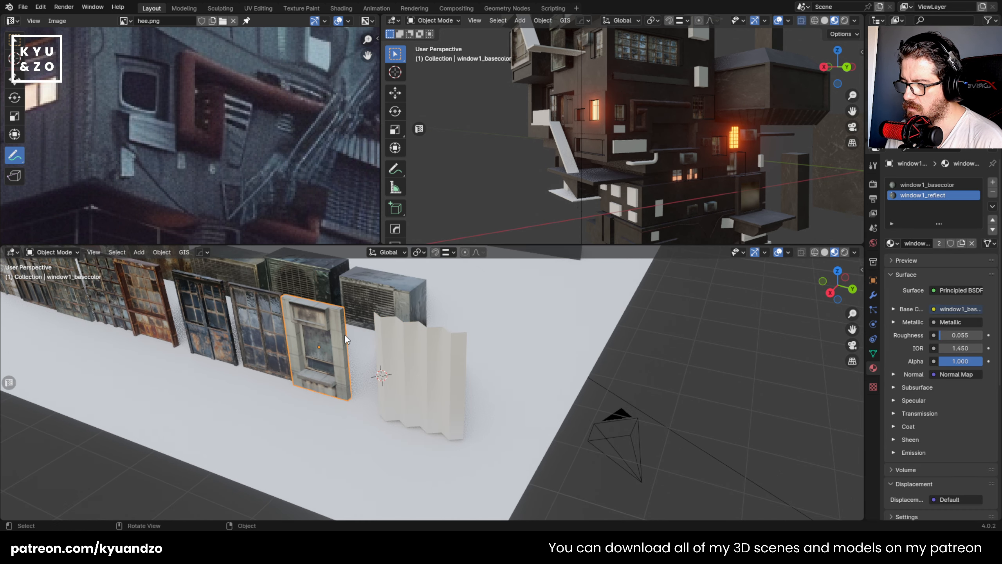
{"action": "left_click", "coordinate": [438, 355]}
{"action": "key", "text": "g"}
{"action": "key", "text": "y"}
{"action": "left_click", "coordinate": [409, 344]}
- Select the panel's vertical fold edges and bevel them about 0.086 m with several segments to round them into waves
{"action": "key", "text": "Tab"}
{"action": "scroll", "coordinate": [399, 348], "scroll_direction": "up", "scroll_amount": 4}
{"action": "middle_click_drag", "start_coordinate": [396, 349], "coordinate": [407, 374], "text": "shift"}
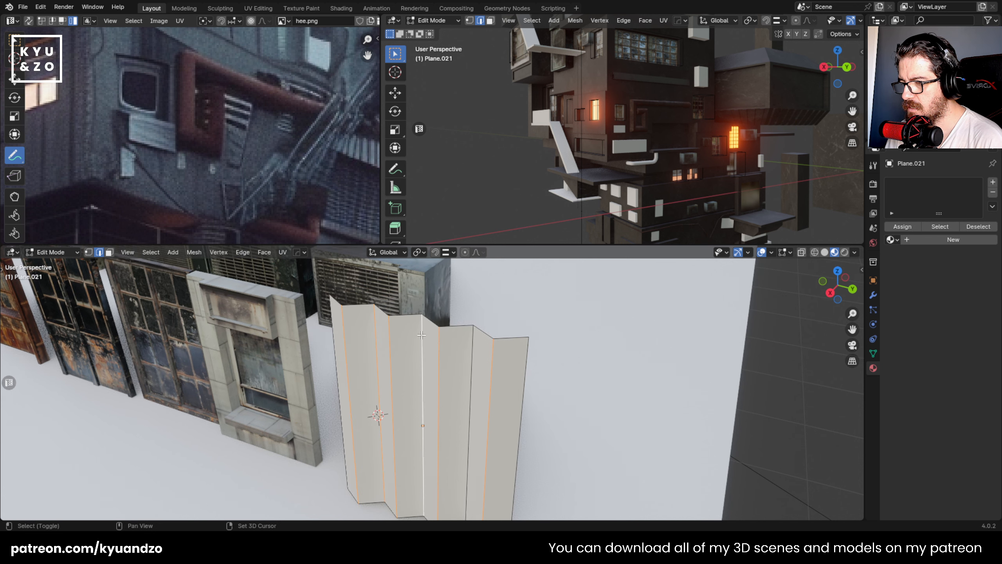
{"action": "left_click", "coordinate": [472, 346], "text": "shift"}
{"action": "middle_click_drag", "start_coordinate": [472, 346], "coordinate": [471, 328], "text": "shift"}
{"action": "middle_click_drag", "start_coordinate": [334, 338], "coordinate": [351, 333], "text": "shift"}
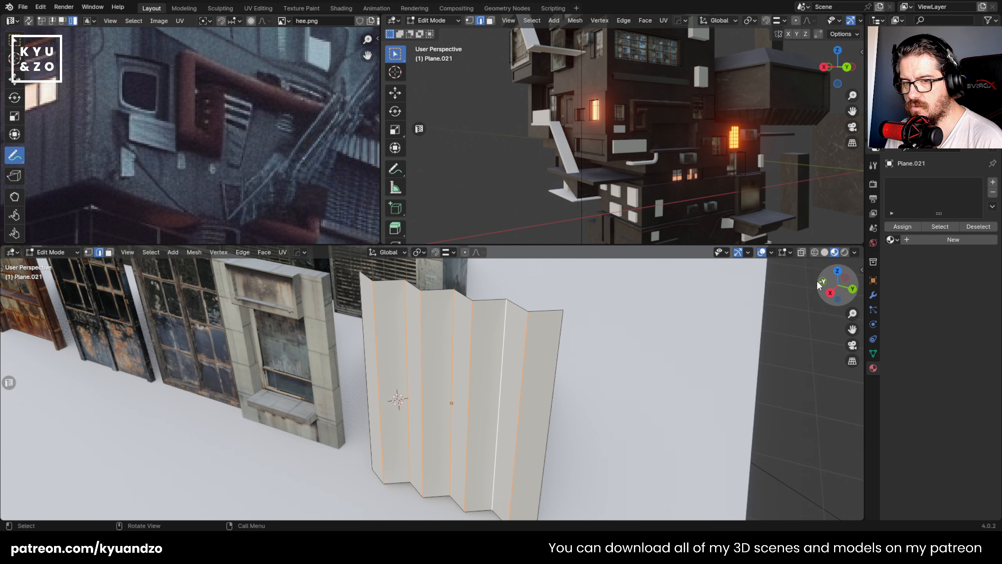
{"action": "key", "text": "n"}
{"action": "key", "text": "n"}
{"action": "key", "text": "t"}
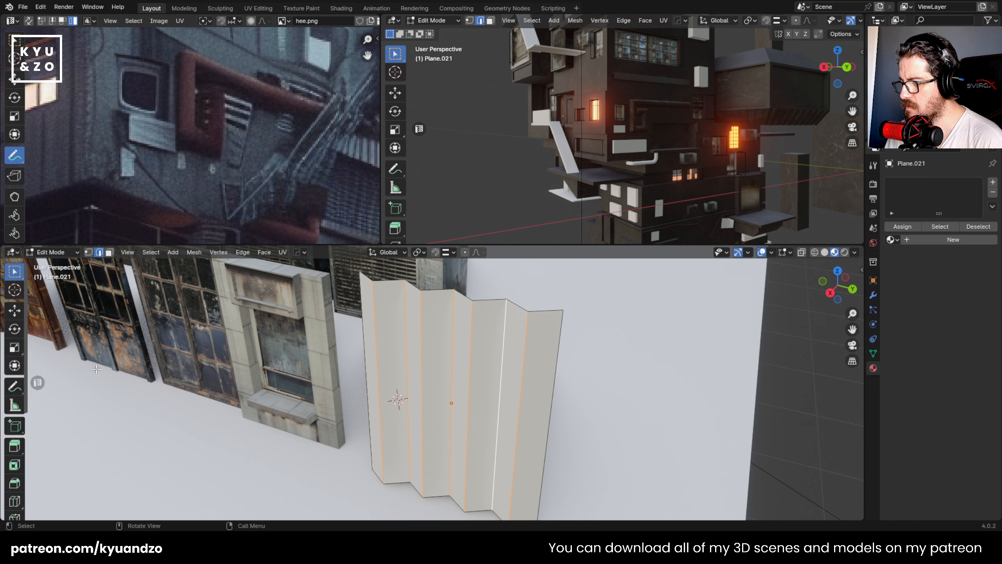
{"action": "left_click", "coordinate": [17, 484]}
{"action": "left_click_drag", "start_coordinate": [419, 445], "coordinate": [403, 426]}
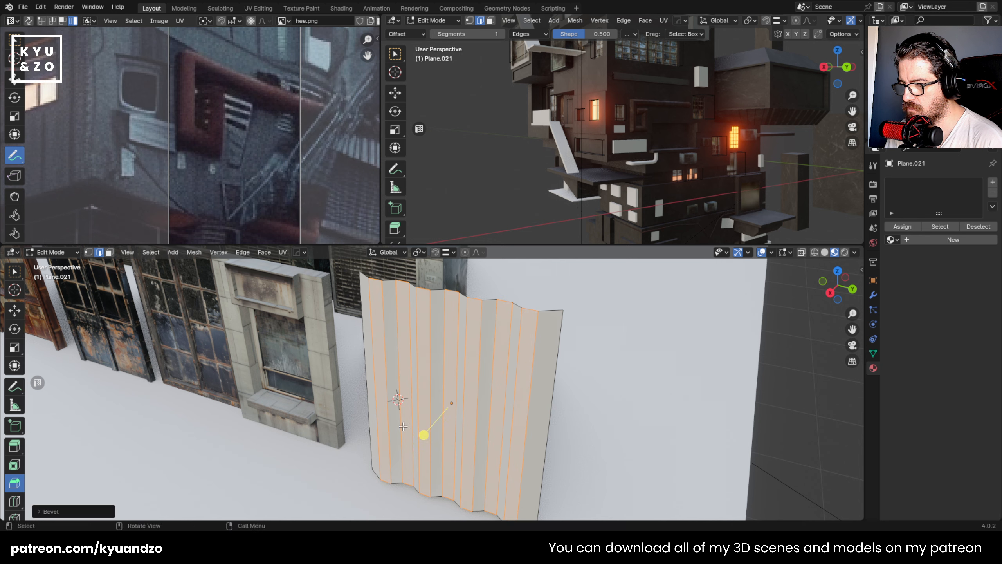
{"action": "left_click", "coordinate": [55, 511]}
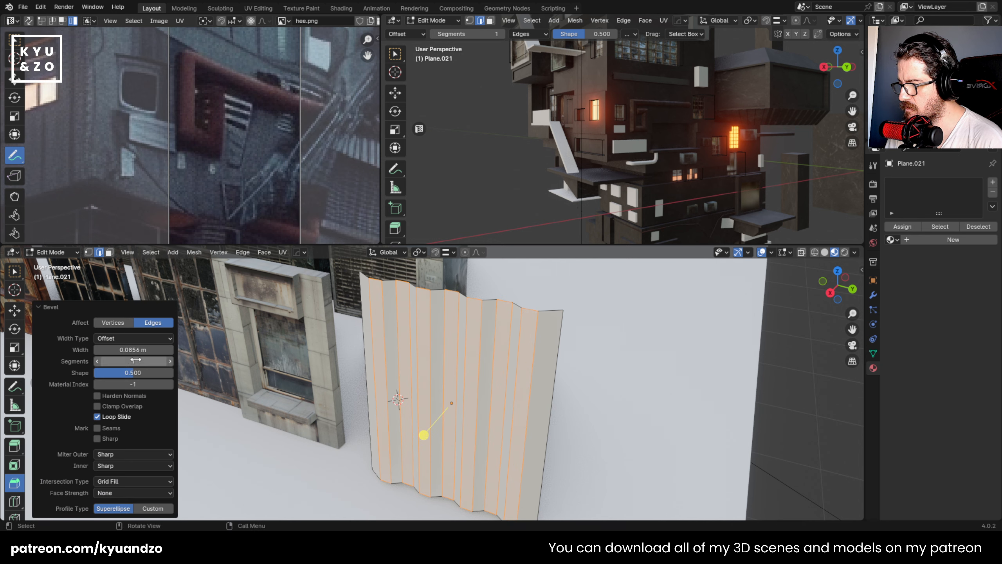
{"action": "key", "text": "Tab"}
- Apply Shade Auto Smooth to the corrugated panel
{"action": "right_click", "coordinate": [490, 328]}
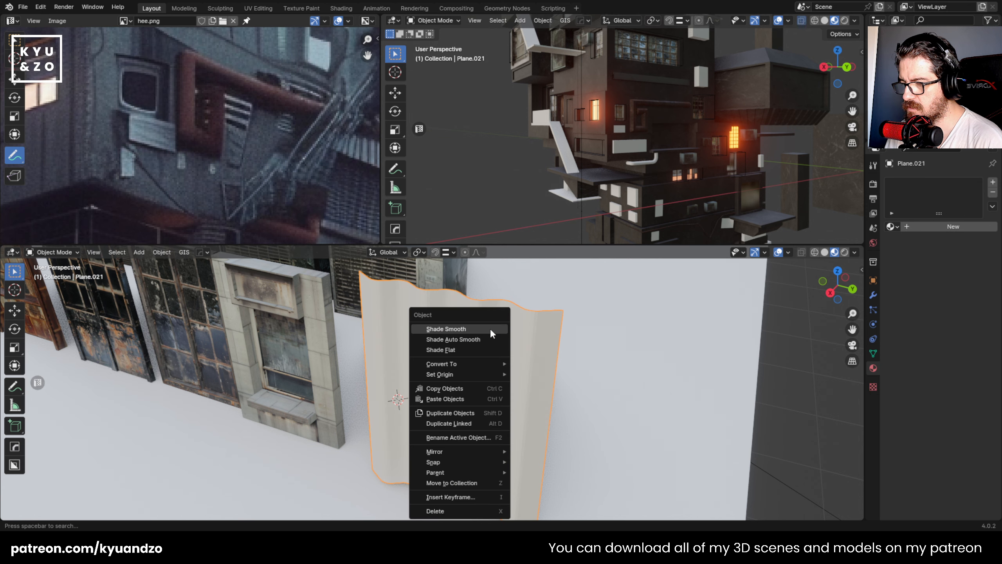
{"action": "left_click", "coordinate": [474, 341]}
{"action": "left_click", "coordinate": [562, 354]}
- Link the rust material from the rusty sample plane in the back row to the corrugated panel
{"action": "scroll", "coordinate": [351, 349], "scroll_direction": "down", "scroll_amount": 6}
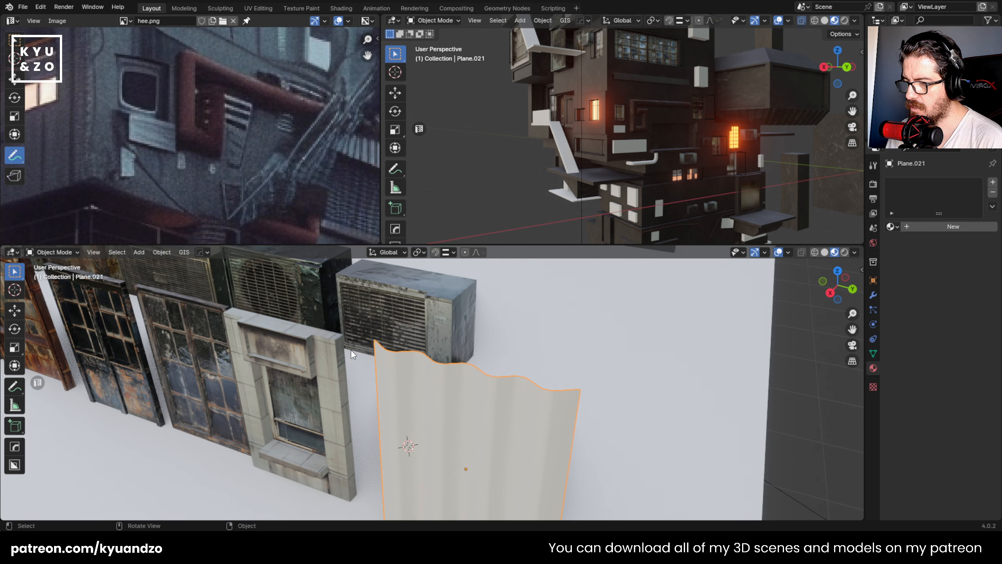
{"action": "scroll", "coordinate": [352, 341], "scroll_direction": "up", "scroll_amount": 3}
{"action": "scroll", "coordinate": [352, 341], "scroll_direction": "down", "scroll_amount": 4}
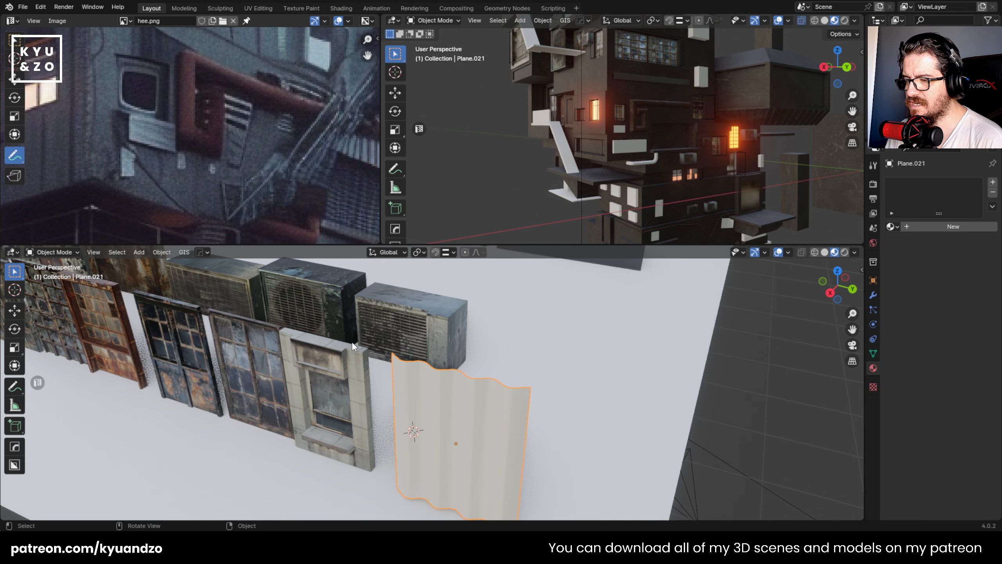
{"action": "scroll", "coordinate": [355, 336], "scroll_direction": "up", "scroll_amount": 4}
{"action": "left_click", "coordinate": [407, 307], "text": "shift"}
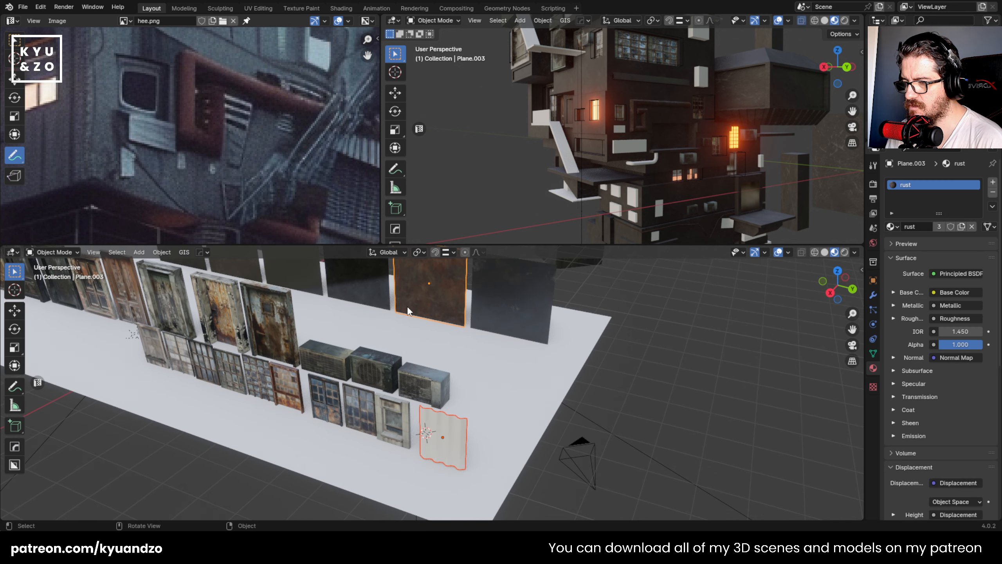
{"action": "key", "text": "ctrl+l"}
{"action": "left_click", "coordinate": [397, 304]}
{"action": "left_click", "coordinate": [441, 418]}
{"action": "left_click", "coordinate": [440, 424]}
- Apply the corrugated panel's scale and redo the UV mapping of its whole mesh in Edit Mode
{"action": "middle_click_drag", "start_coordinate": [412, 417], "coordinate": [421, 362], "text": "shift"}
{"action": "scroll", "coordinate": [438, 333], "scroll_direction": "up", "scroll_amount": 3}
{"action": "scroll", "coordinate": [430, 347], "scroll_direction": "up", "scroll_amount": 4}
{"action": "key", "text": "ctrl+a"}
{"action": "left_click", "coordinate": [431, 348]}
{"action": "key", "text": "Tab"}
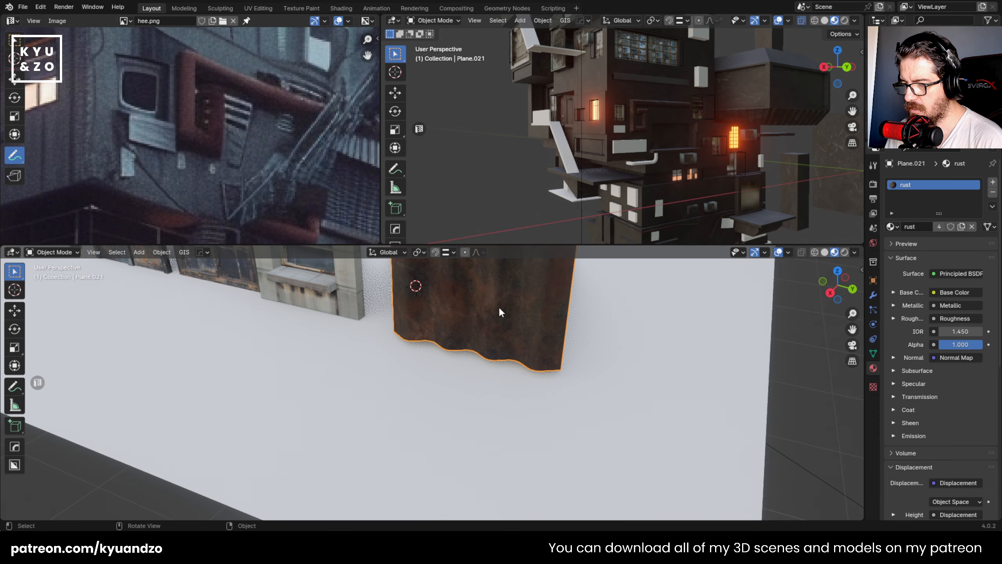
{"action": "key", "text": "a"}
{"action": "key", "text": "u"}
{"action": "left_click", "coordinate": [479, 355]}
{"action": "key", "text": "Tab"}
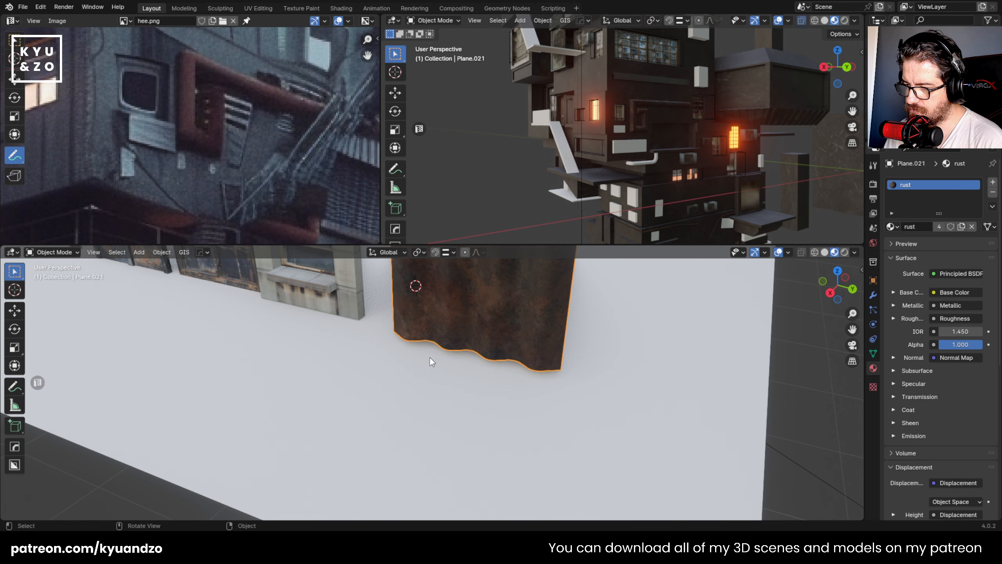
- Duplicate the rusty corrugated panel along Y and place the copy beside the original
{"action": "scroll", "coordinate": [438, 380], "scroll_direction": "down", "scroll_amount": 5}
{"action": "key", "text": "shift+d"}
{"action": "key", "text": "y"}
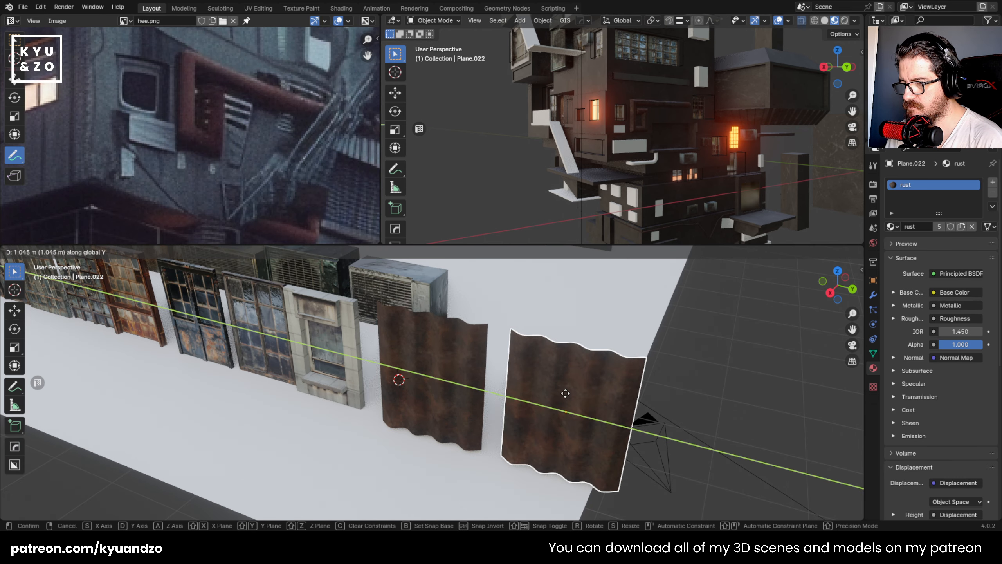
{"action": "left_click", "coordinate": [548, 355]}
- Link the air conditioner's conditioner1_basecolor material to the duplicated corrugated panel
{"action": "scroll", "coordinate": [546, 346], "scroll_direction": "down", "scroll_amount": 2}
{"action": "scroll", "coordinate": [448, 353], "scroll_direction": "up", "scroll_amount": 3}
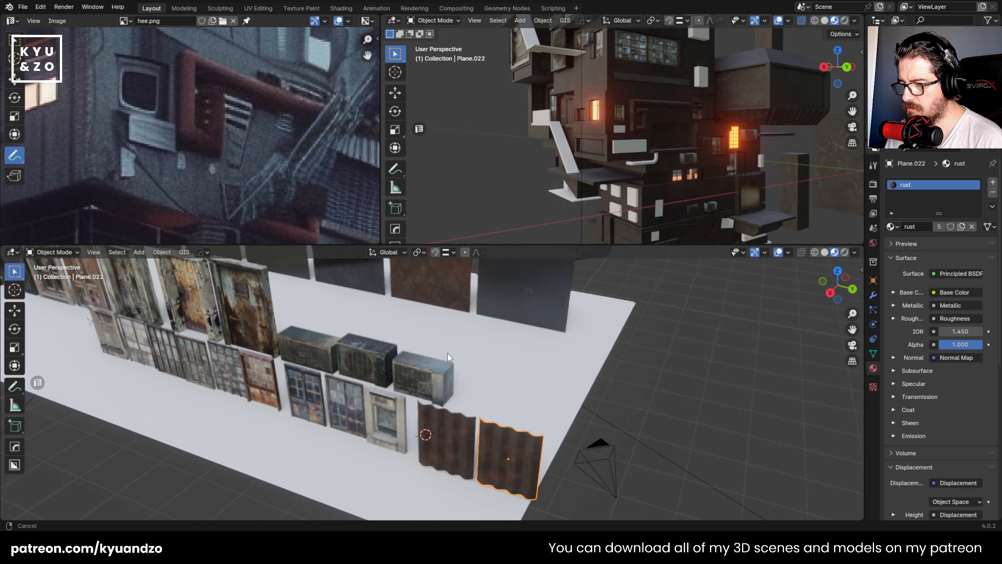
{"action": "left_click", "coordinate": [428, 374], "text": "shift"}
{"action": "key", "text": "ctrl+l"}
{"action": "left_click", "coordinate": [430, 365]}
{"action": "left_click", "coordinate": [582, 385]}
- Scale down the whole UV layout of the copied corrugated panel in Edit Mode
{"action": "middle_click_drag", "start_coordinate": [579, 427], "coordinate": [503, 263], "text": "shift"}
{"action": "middle_click_drag", "start_coordinate": [448, 295], "coordinate": [443, 360], "text": "shift"}
{"action": "left_click", "coordinate": [443, 360]}
{"action": "scroll", "coordinate": [444, 360], "scroll_direction": "up", "scroll_amount": 2}
{"action": "key", "text": "Tab"}
{"action": "key", "text": "a"}
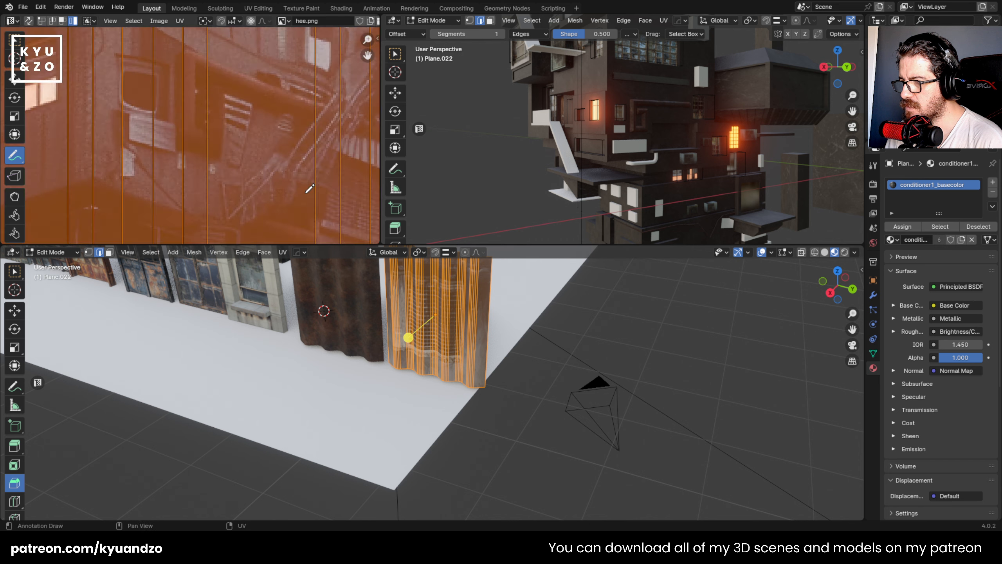
{"action": "scroll", "coordinate": [310, 189], "scroll_direction": "down", "scroll_amount": 4}
{"action": "key", "text": "s"}
{"action": "left_click", "coordinate": [249, 152]}
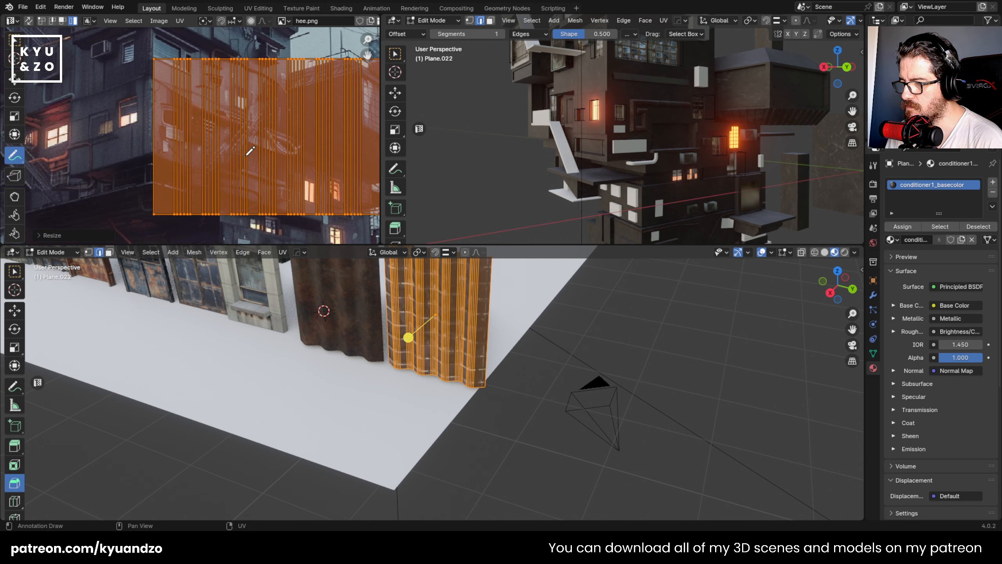
- Shift and resize the copied panel's UV layout to sample a different part of the conditioner texture
{"action": "key", "text": "g"}
{"action": "left_click", "coordinate": [348, 200]}
{"action": "key", "text": "s"}
{"action": "left_click", "coordinate": [279, 176]}
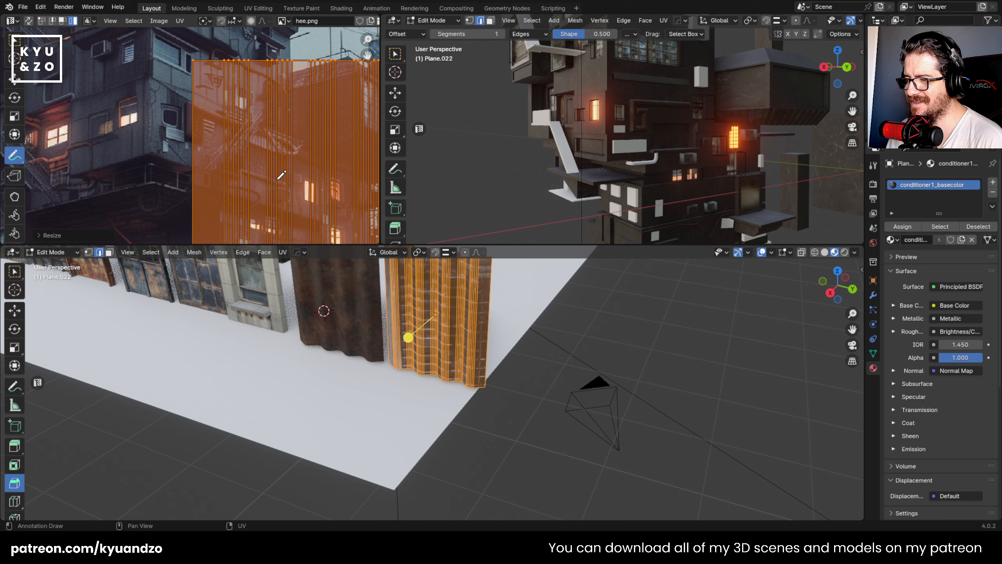
{"action": "middle_click_drag", "start_coordinate": [287, 135], "coordinate": [269, 255], "text": "shift"}
{"action": "key", "text": "g"}
{"action": "left_click", "coordinate": [258, 162]}
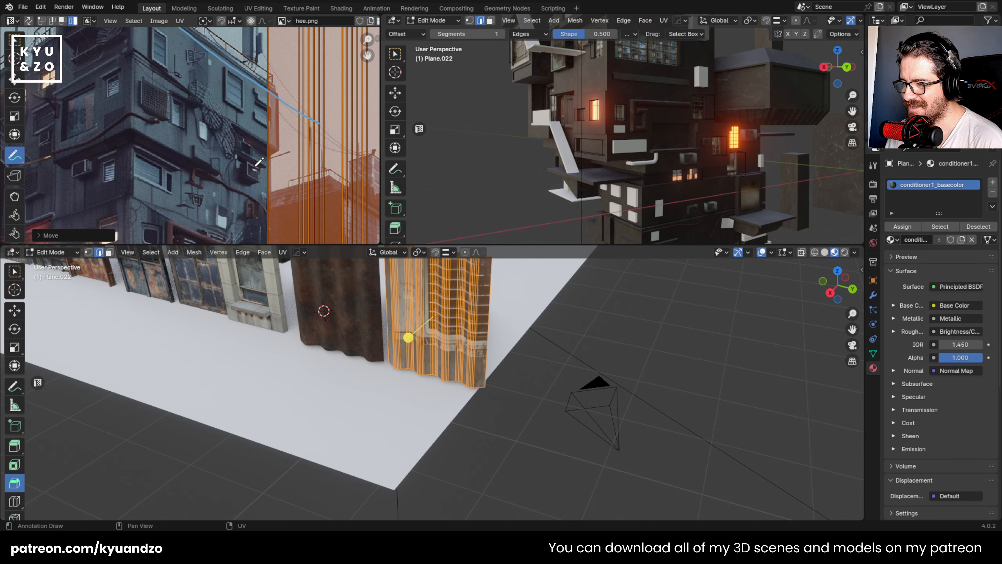
- Shrink the panel's UV layout again, move it to another texture area and check the panel in Object Mode
{"action": "key", "text": "s"}
{"action": "left_click", "coordinate": [280, 150]}
{"action": "key", "text": "g"}
{"action": "left_click", "coordinate": [363, 213]}
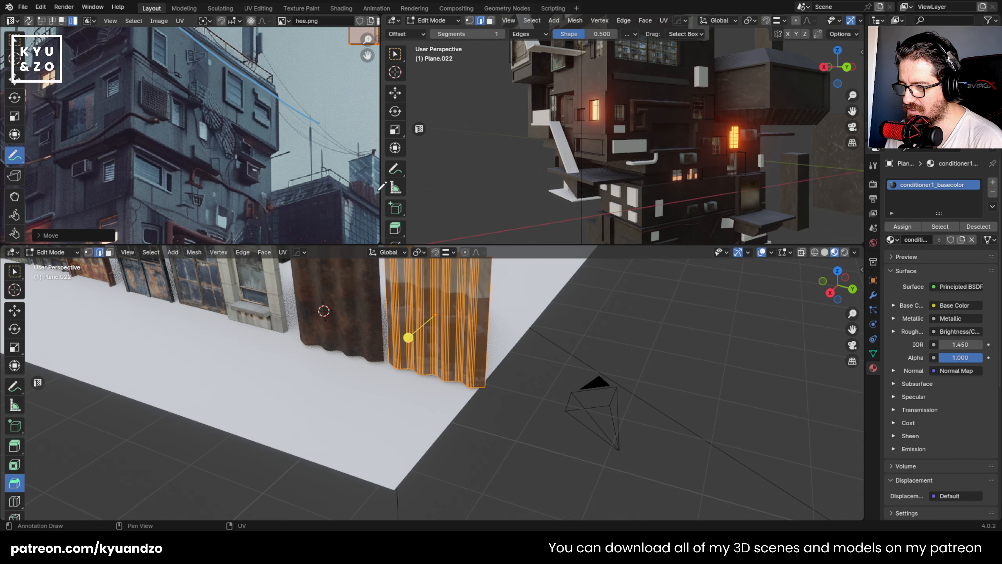
{"action": "key", "text": "Tab"}
{"action": "middle_click_drag", "start_coordinate": [564, 379], "coordinate": [559, 405], "text": "shift"}
{"action": "key", "text": "Tab"}
{"action": "scroll", "coordinate": [309, 168], "scroll_direction": "down", "scroll_amount": 4}
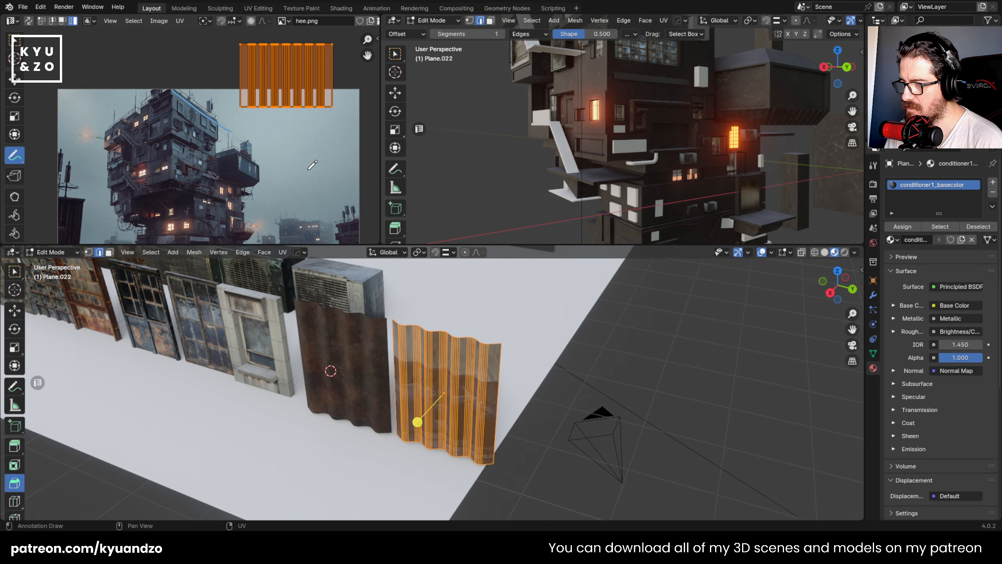
{"action": "key", "text": "Tab"}
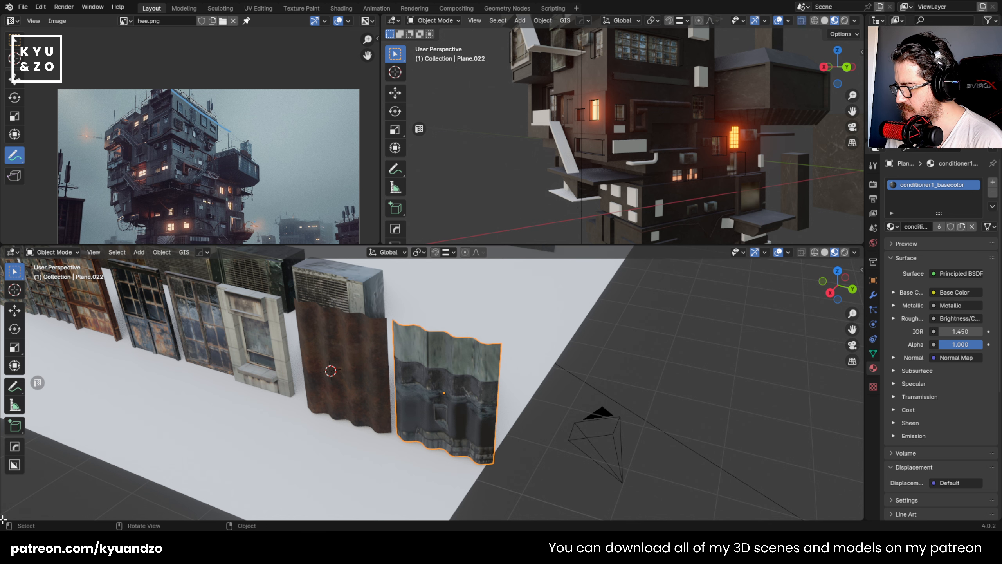
- Split the lower 3D viewport, turn the new area into a Shader Editor and reduce it to a thin strip
{"action": "left_click_drag", "start_coordinate": [2, 519], "coordinate": [72, 362]}
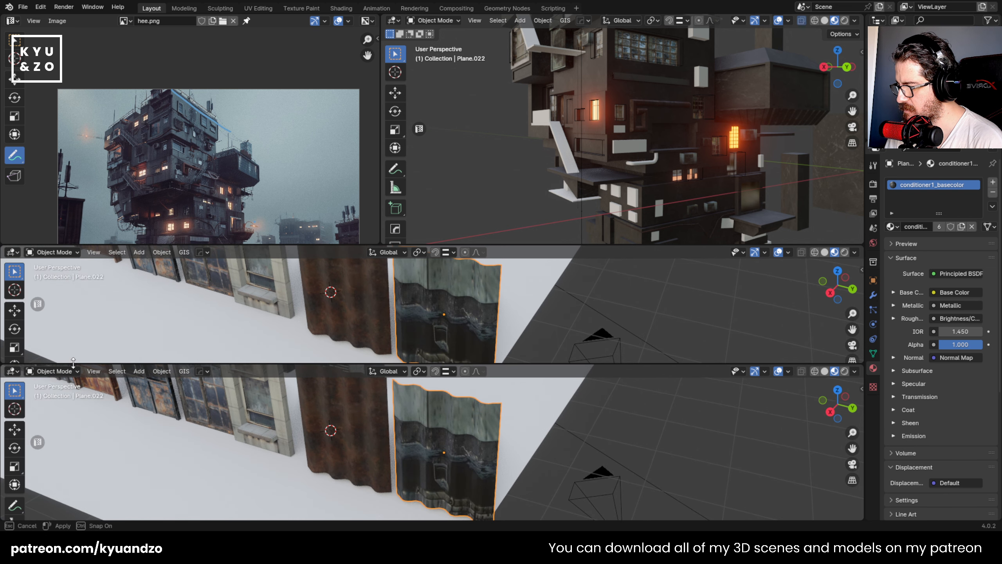
{"action": "left_click", "coordinate": [12, 371]}
{"action": "left_click", "coordinate": [42, 468]}
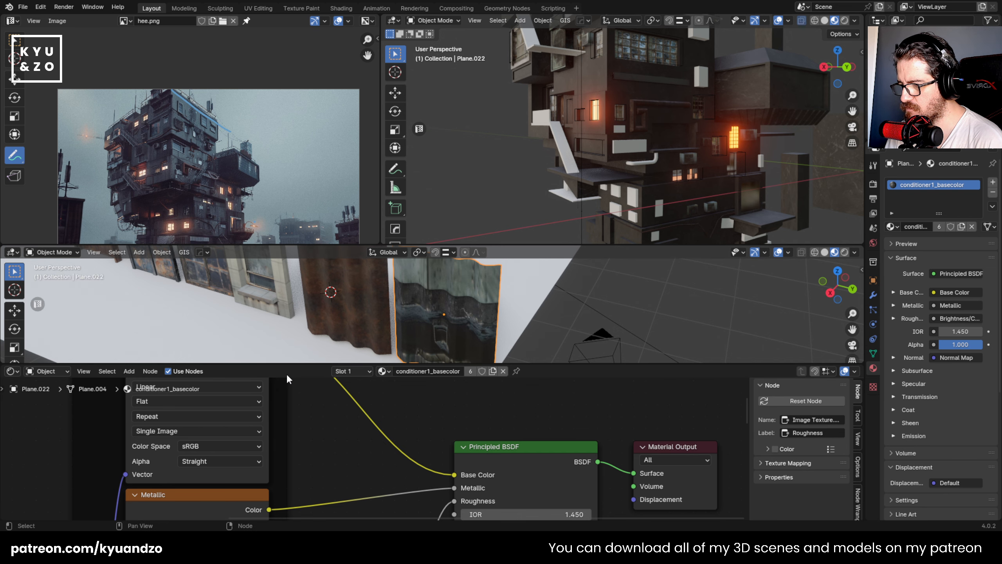
{"action": "left_click_drag", "start_coordinate": [295, 364], "coordinate": [293, 494]}
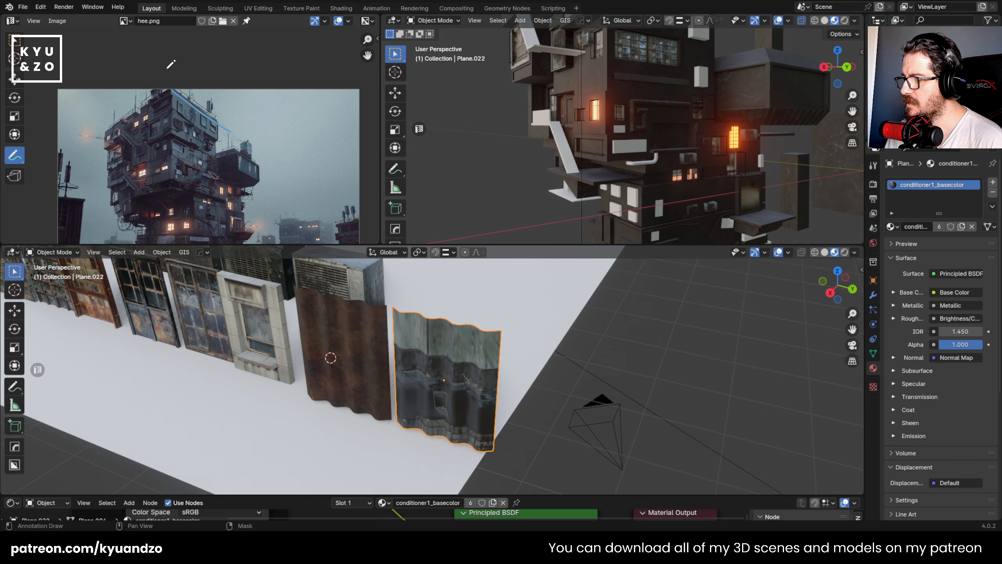
- Show the conditioner1_basecolor.jpg.001 texture in the image editor instead of the reference picture
{"action": "left_click", "coordinate": [122, 21]}
{"action": "scroll", "coordinate": [161, 50], "scroll_direction": "up", "scroll_amount": 5}
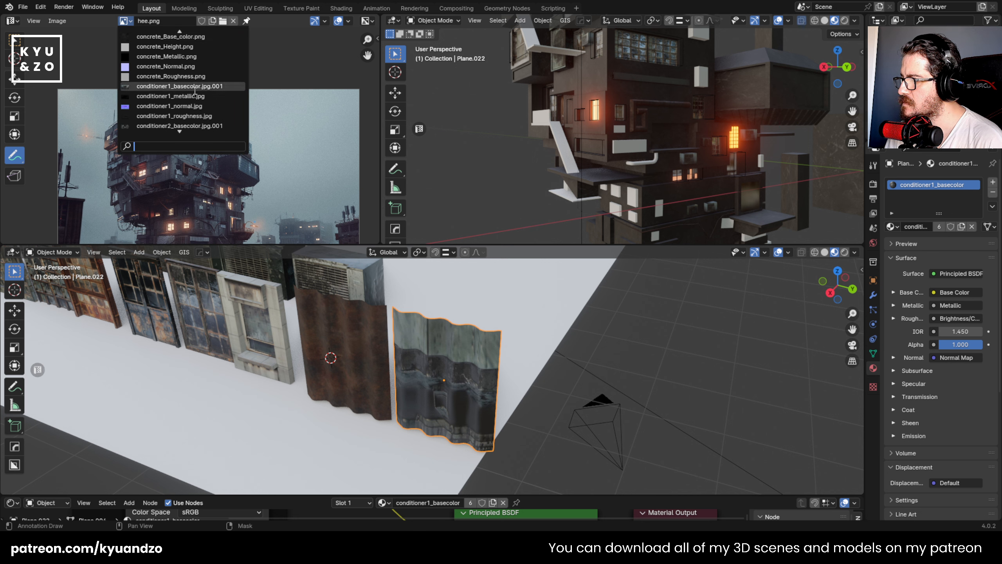
{"action": "left_click", "coordinate": [195, 87]}
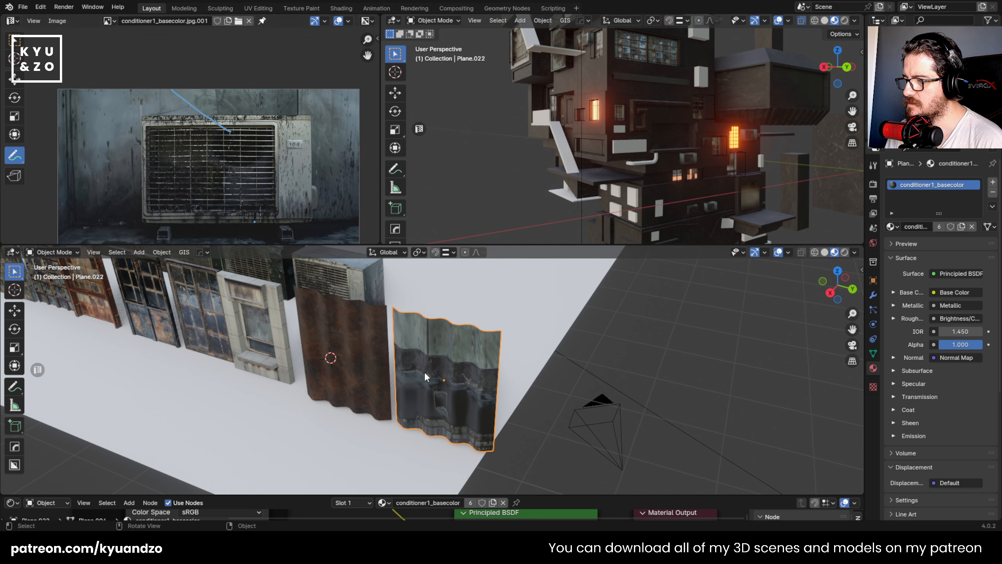
- Move the panel's UVs onto the plain wall beside the air conditioner in the texture and rotate them about 90 degrees
{"action": "key", "text": "Tab"}
{"action": "key", "text": "g"}
{"action": "left_click", "coordinate": [139, 143]}
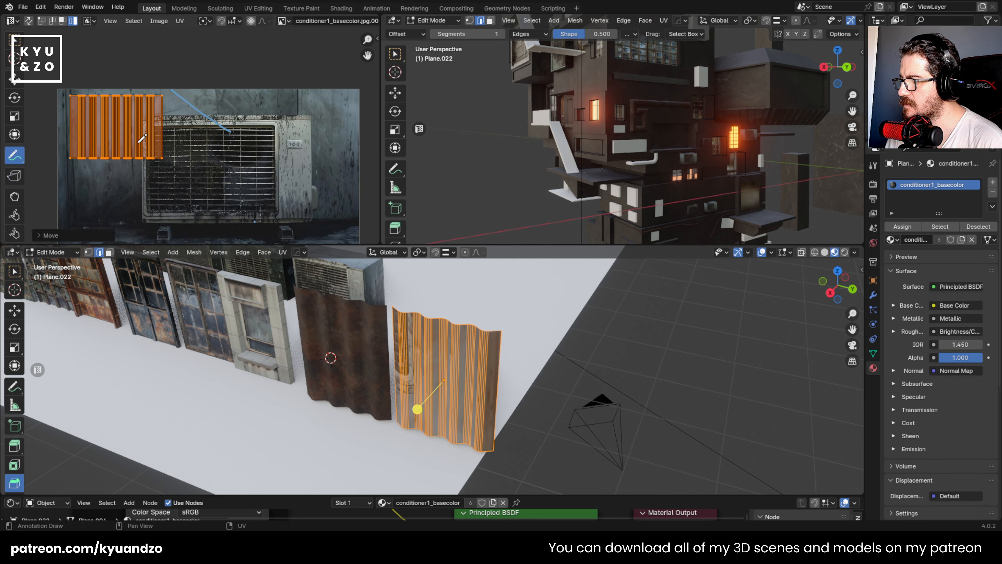
{"action": "key", "text": "r"}
{"action": "left_click", "coordinate": [134, 81]}
{"action": "key", "text": "g"}
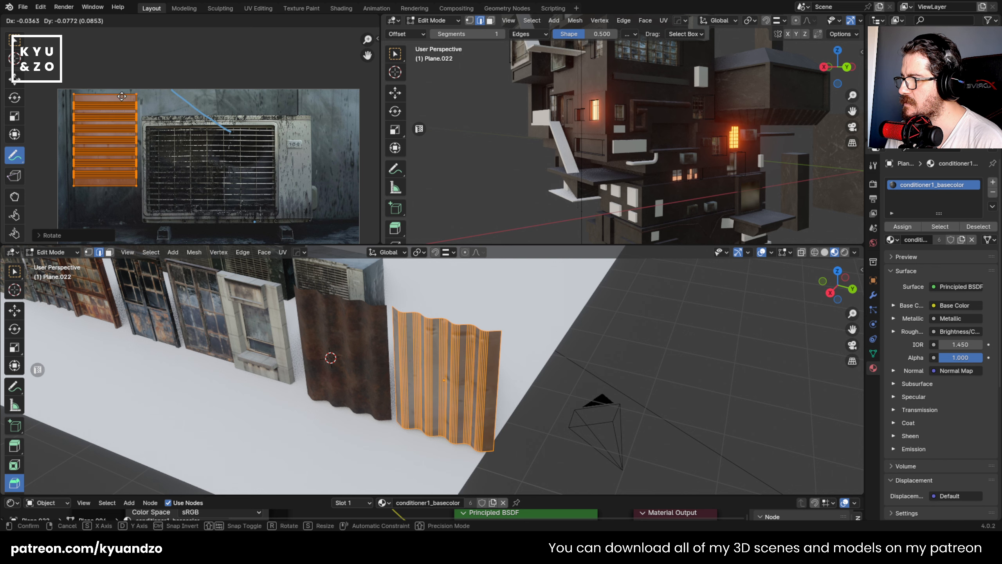
{"action": "left_click", "coordinate": [121, 97]}
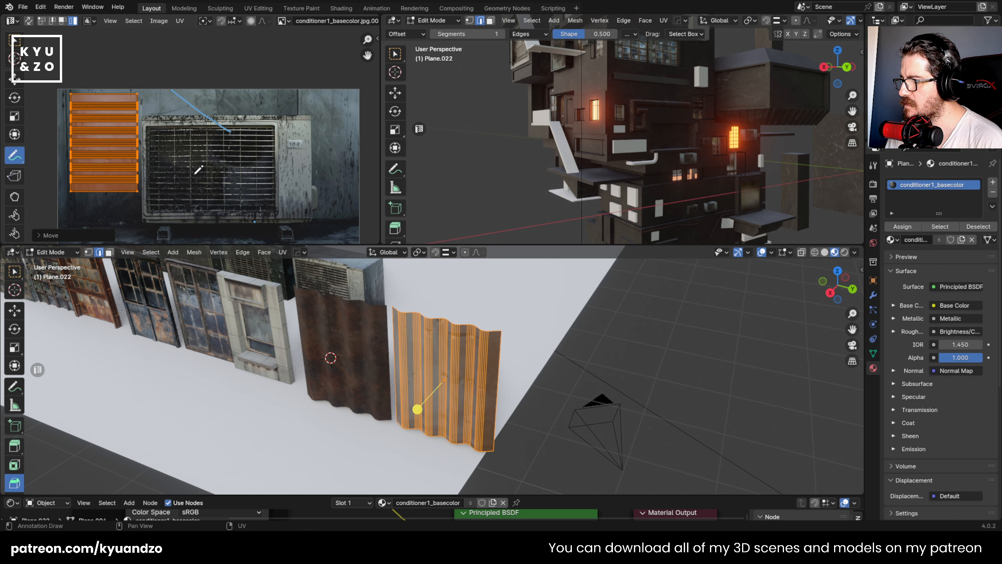
{"action": "key", "text": "Tab"}
{"action": "left_click", "coordinate": [495, 368]}
- Scale down the panel's UVs and reposition them on the plain wall area of the texture
{"action": "scroll", "coordinate": [494, 368], "scroll_direction": "down", "scroll_amount": 8}
{"action": "scroll", "coordinate": [493, 366], "scroll_direction": "up", "scroll_amount": 7}
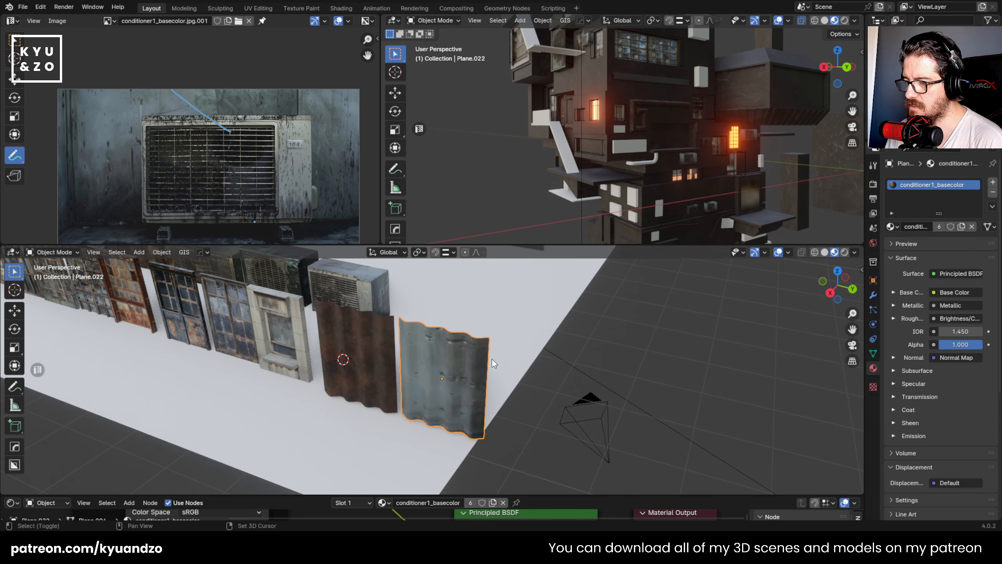
{"action": "scroll", "coordinate": [492, 360], "scroll_direction": "up", "scroll_amount": 2}
{"action": "middle_click_drag", "start_coordinate": [493, 360], "coordinate": [515, 321], "text": "shift"}
{"action": "scroll", "coordinate": [509, 304], "scroll_direction": "up", "scroll_amount": 2}
{"action": "scroll", "coordinate": [502, 285], "scroll_direction": "up", "scroll_amount": 2}
{"action": "key", "text": "Tab"}
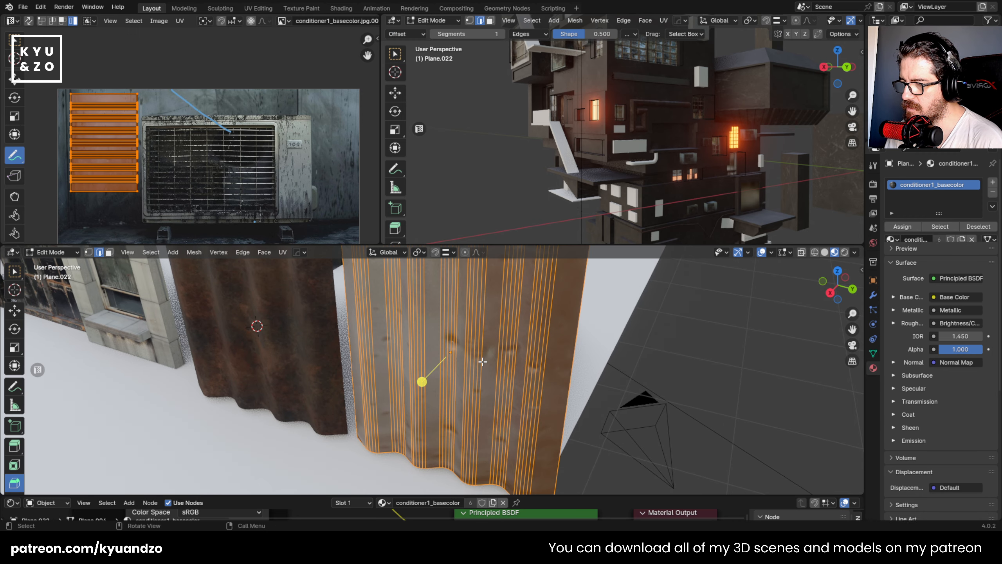
{"action": "key", "text": "s"}
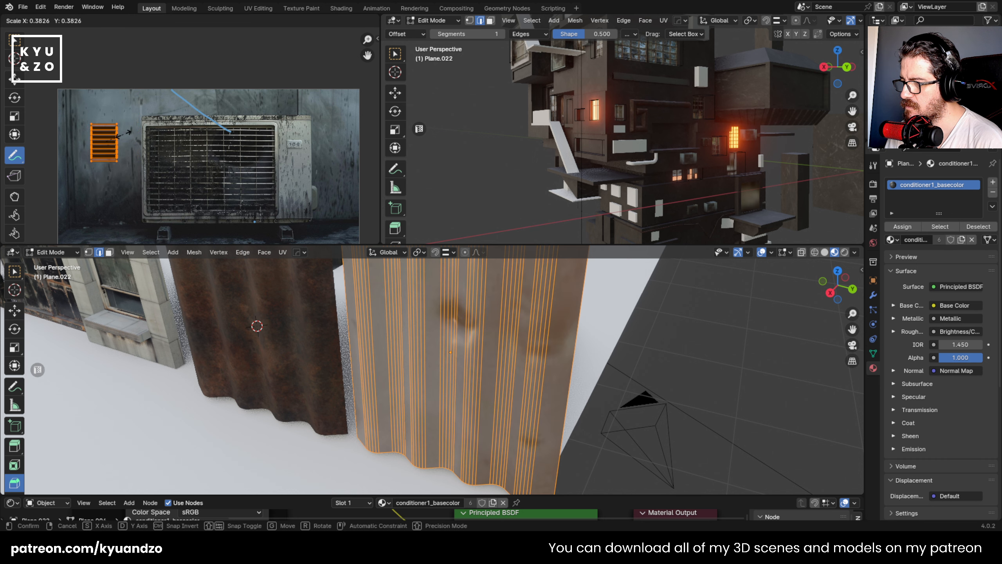
{"action": "left_click", "coordinate": [115, 155]}
{"action": "key", "text": "g"}
{"action": "left_click", "coordinate": [109, 129]}
{"action": "key", "text": "Tab"}
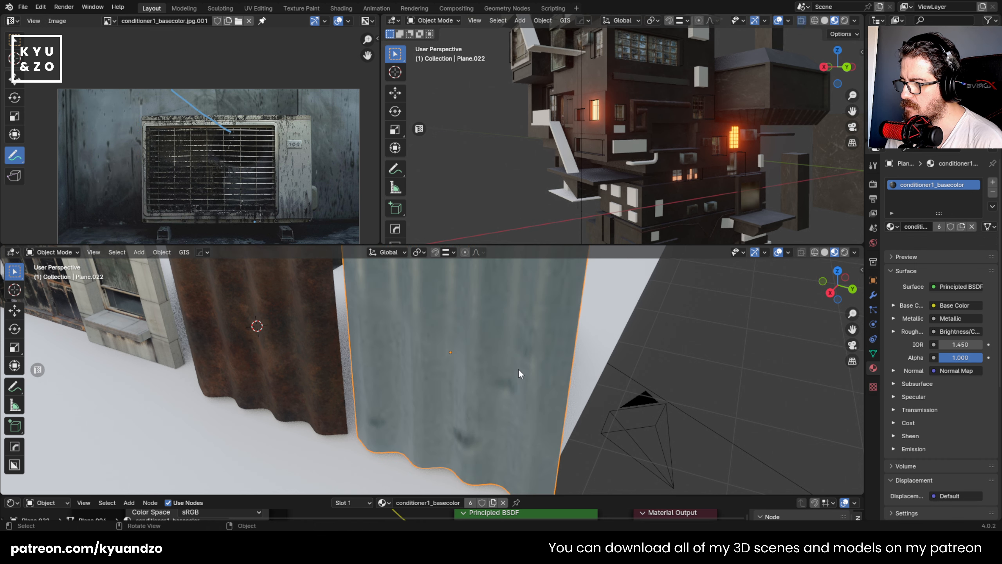
- Move the panel's UVs to a cleaner patch near the texture's upper edge, shrink them further and leave Edit Mode
{"action": "key", "text": "Tab"}
{"action": "key", "text": "g"}
{"action": "left_click", "coordinate": [195, 163]}
{"action": "key", "text": "s"}
{"action": "left_click", "coordinate": [178, 157]}
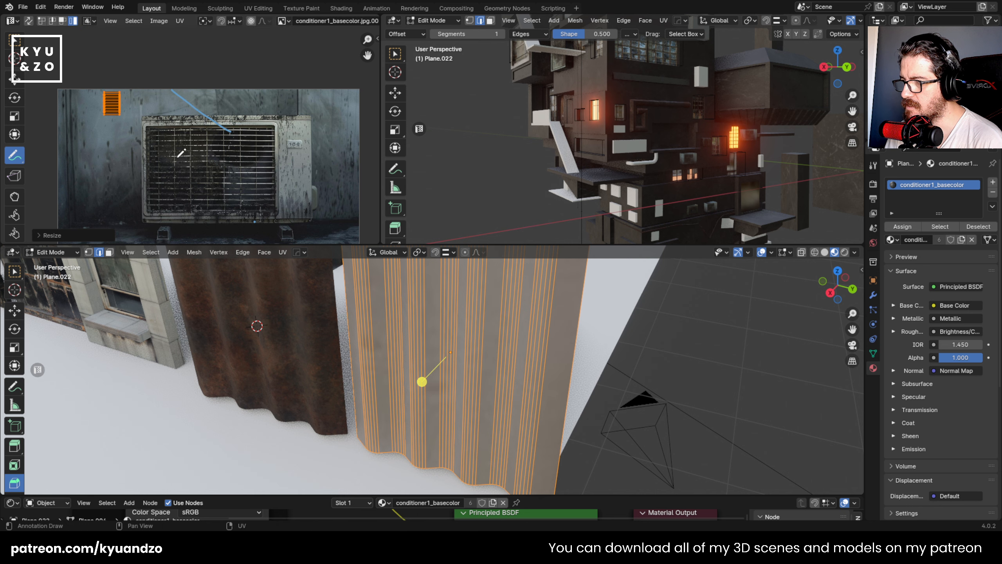
{"action": "key", "text": "Tab"}
{"action": "scroll", "coordinate": [603, 409], "scroll_direction": "down", "scroll_amount": 10}
{"action": "scroll", "coordinate": [602, 409], "scroll_direction": "up", "scroll_amount": 10}
{"action": "scroll", "coordinate": [603, 410], "scroll_direction": "down", "scroll_amount": 3}
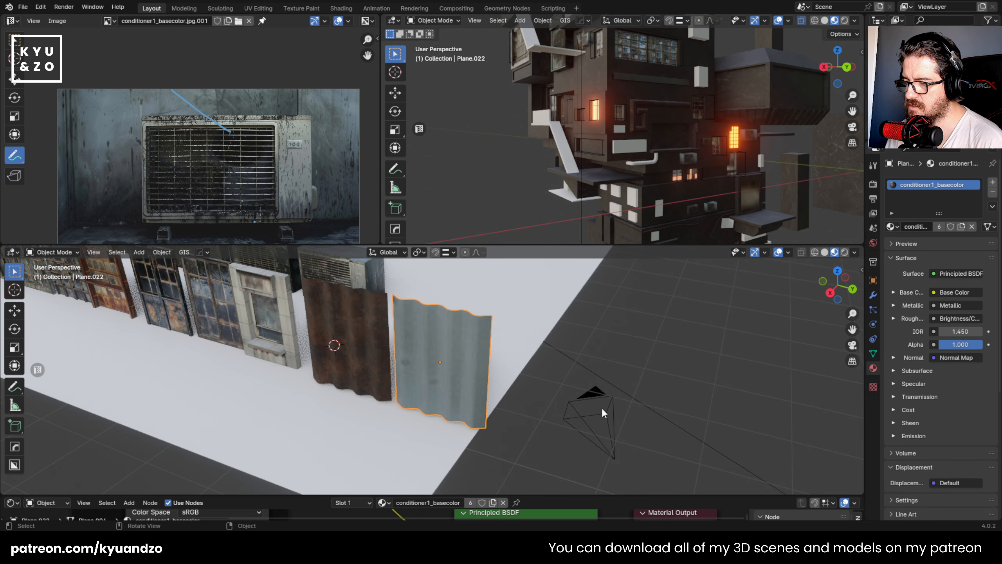
- Scale the grey corrugated panel uniformly to about 0.614 and narrow it along Y
{"action": "key", "text": "s"}
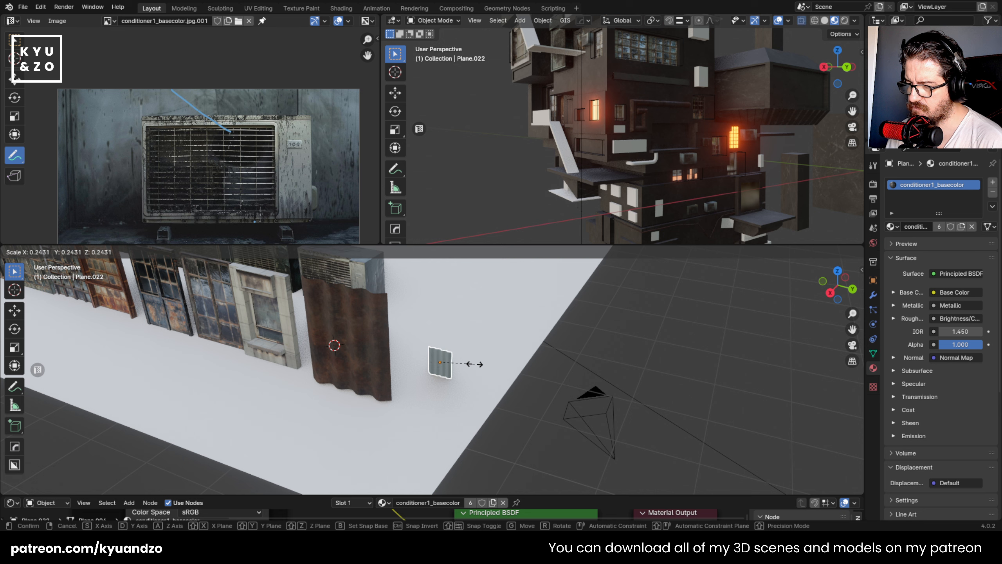
{"action": "left_click", "coordinate": [496, 427]}
{"action": "key", "text": "s"}
{"action": "key", "text": "y"}
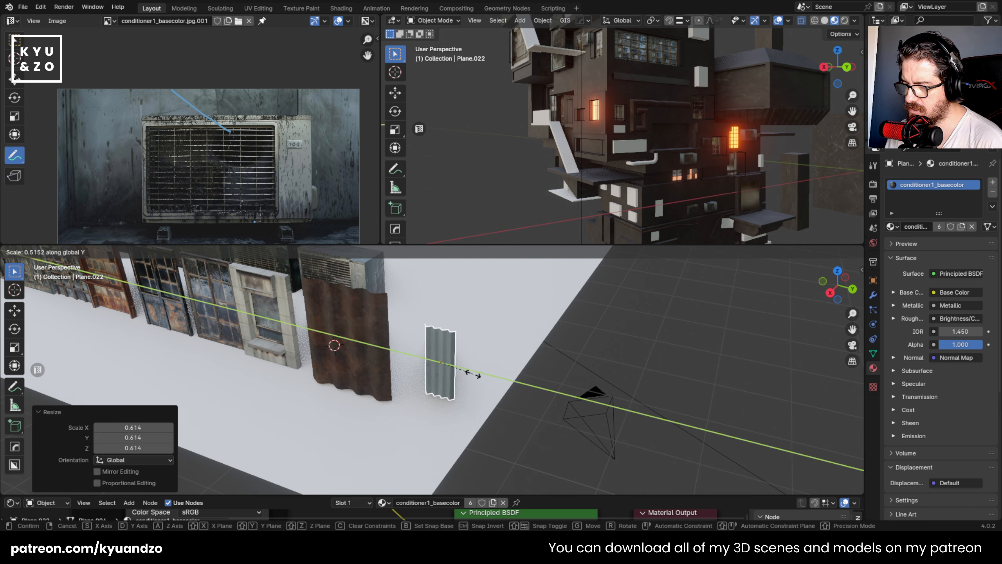
{"action": "left_click", "coordinate": [469, 374]}
- Move the small grey panel about 0.295 m along negative Y towards the rusty panel and raise it along Z
{"action": "key", "text": "g"}
{"action": "key", "text": "y"}
{"action": "left_click", "coordinate": [449, 381]}
{"action": "key", "text": "g"}
{"action": "key", "text": "z"}
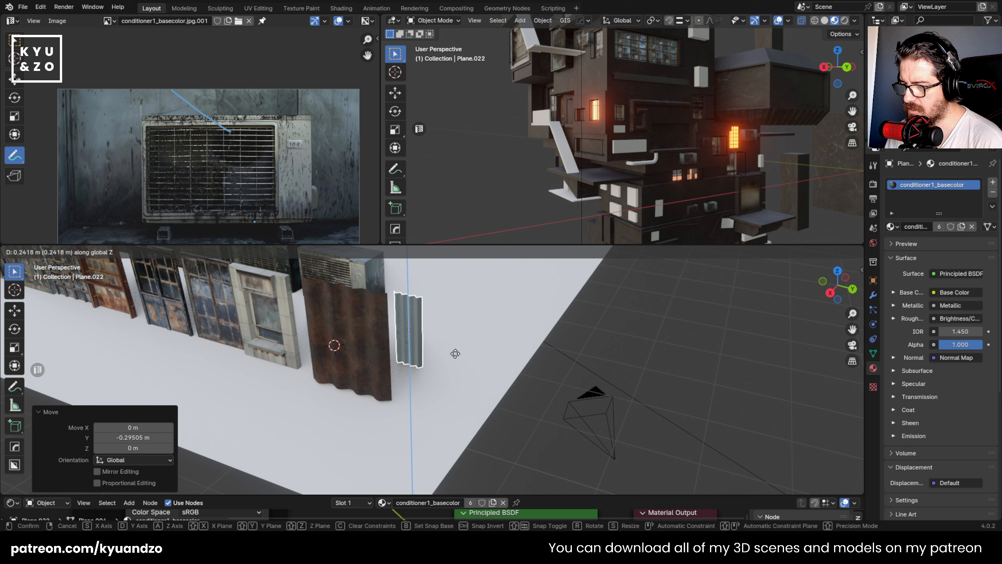
{"action": "left_click", "coordinate": [455, 357]}
- Duplicate the rusty corrugated panel along Y and place the copy beyond the small grey panel
{"action": "left_click", "coordinate": [316, 353]}
{"action": "key", "text": "shift+d"}
{"action": "key", "text": "y"}
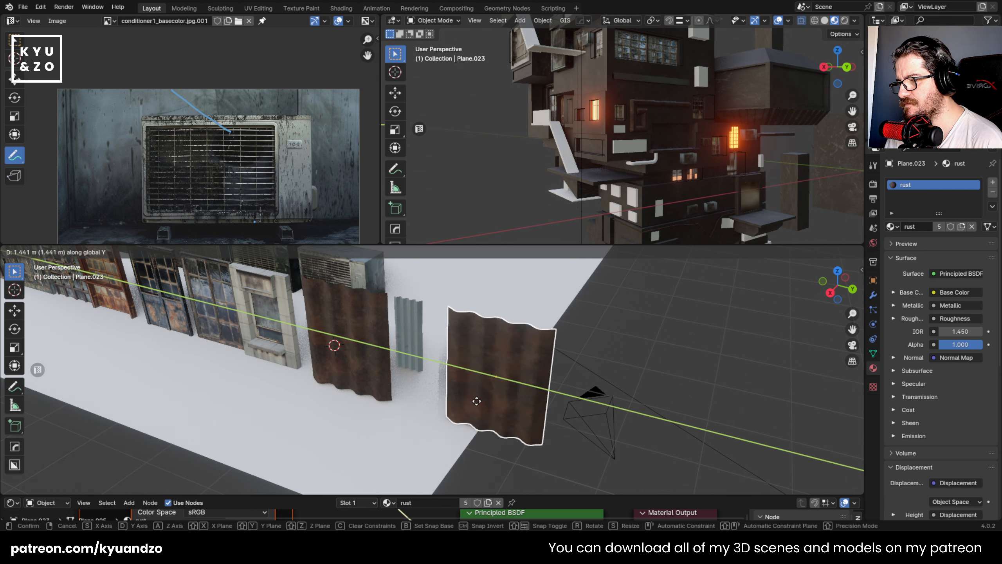
{"action": "left_click", "coordinate": [459, 401]}
{"action": "left_click", "coordinate": [456, 353], "text": "shift"}
{"action": "left_click", "coordinate": [456, 347], "text": "shift"}
- Link the metal material from the black sample plane in the back row to the new corrugated panel
{"action": "scroll", "coordinate": [454, 340], "scroll_direction": "down", "scroll_amount": 2}
{"action": "middle_click_drag", "start_coordinate": [418, 322], "coordinate": [422, 423], "text": "shift"}
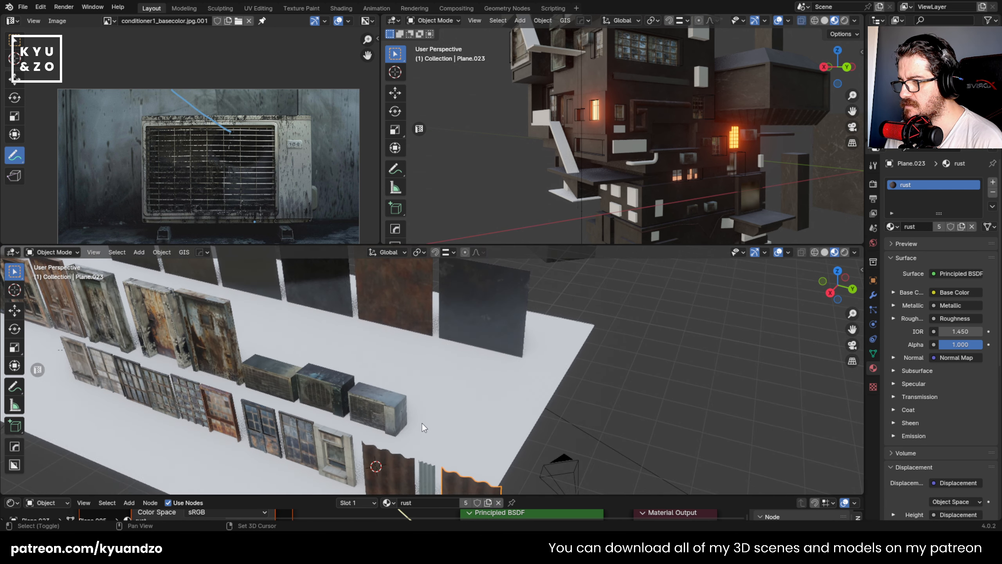
{"action": "middle_click_drag", "start_coordinate": [440, 348], "coordinate": [463, 368], "text": "shift"}
{"action": "scroll", "coordinate": [463, 368], "scroll_direction": "down", "scroll_amount": 2}
{"action": "left_click", "coordinate": [373, 320], "text": "shift"}
{"action": "key", "text": "ctrl+l"}
{"action": "left_click", "coordinate": [374, 305]}
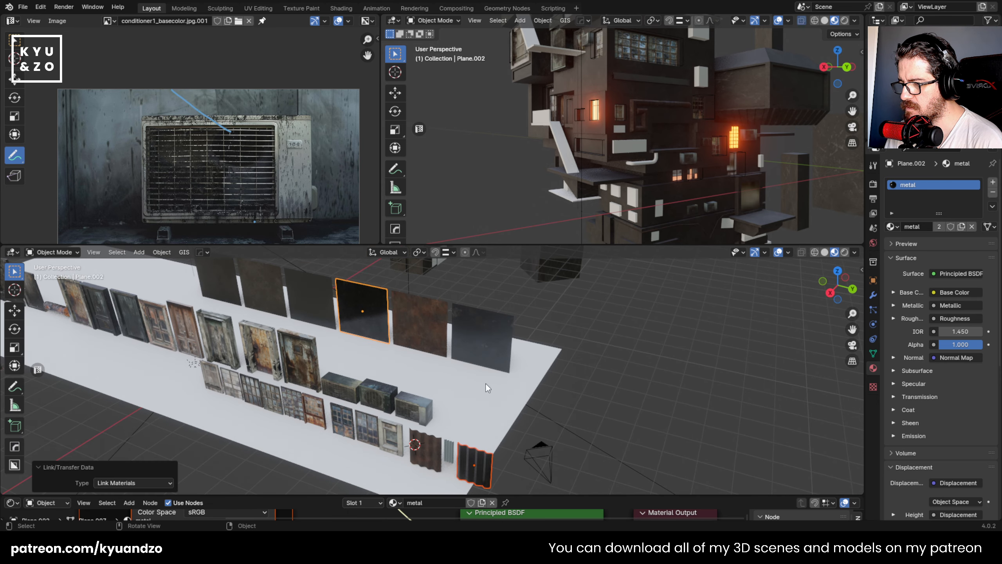
- Narrow the black metal panel to 0.555 along Y and move it along Y closer to the small grey panel
{"action": "left_click", "coordinate": [487, 386]}
{"action": "left_click", "coordinate": [489, 471]}
{"action": "middle_click_drag", "start_coordinate": [488, 470], "coordinate": [465, 334], "text": "shift"}
{"action": "scroll", "coordinate": [485, 336], "scroll_direction": "up", "scroll_amount": 4}
{"action": "key", "text": "s"}
{"action": "key", "text": "y"}
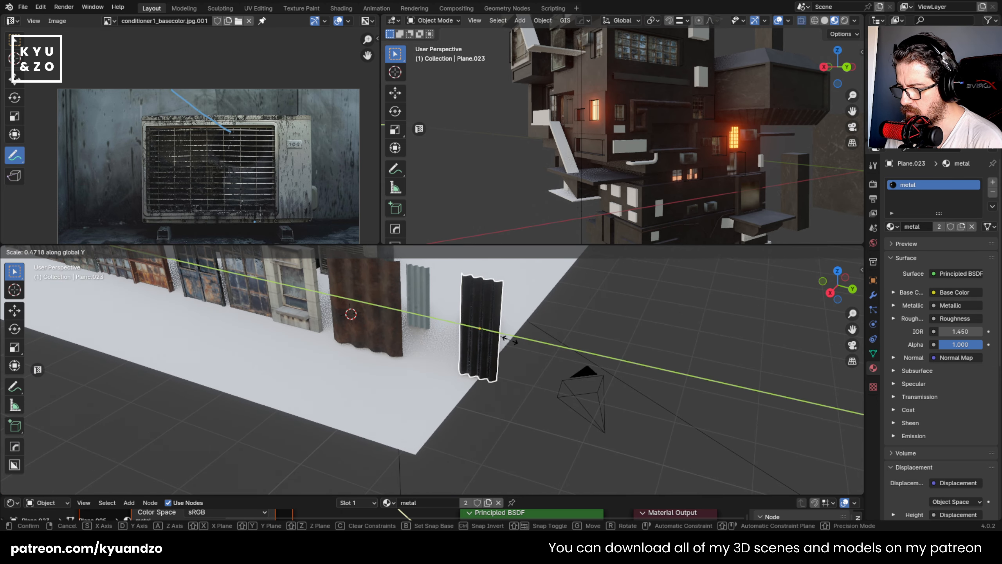
{"action": "left_click", "coordinate": [516, 342]}
{"action": "scroll", "coordinate": [514, 342], "scroll_direction": "up", "scroll_amount": 2}
{"action": "scroll", "coordinate": [527, 296], "scroll_direction": "up", "scroll_amount": 2}
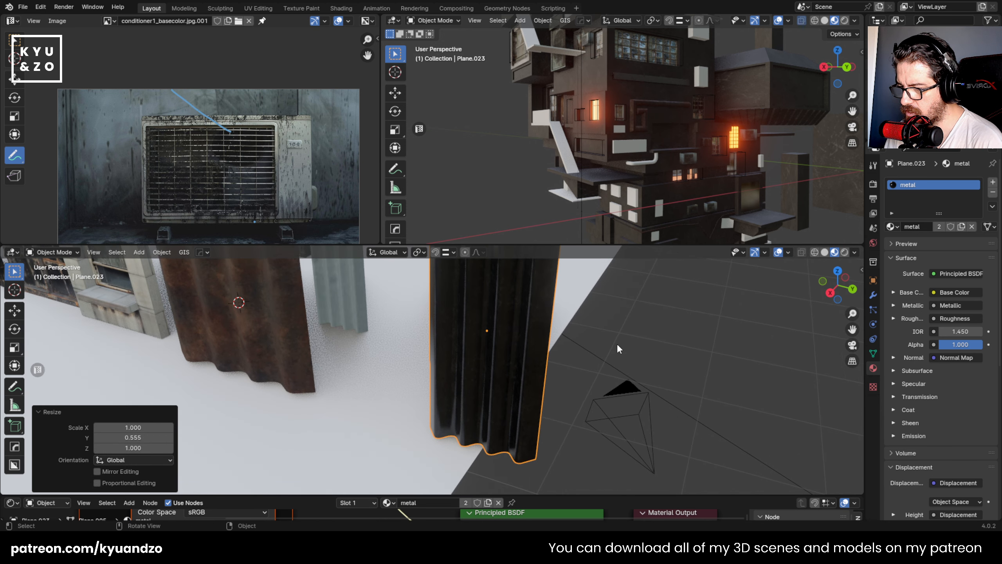
{"action": "scroll", "coordinate": [488, 340], "scroll_direction": "down", "scroll_amount": 4}
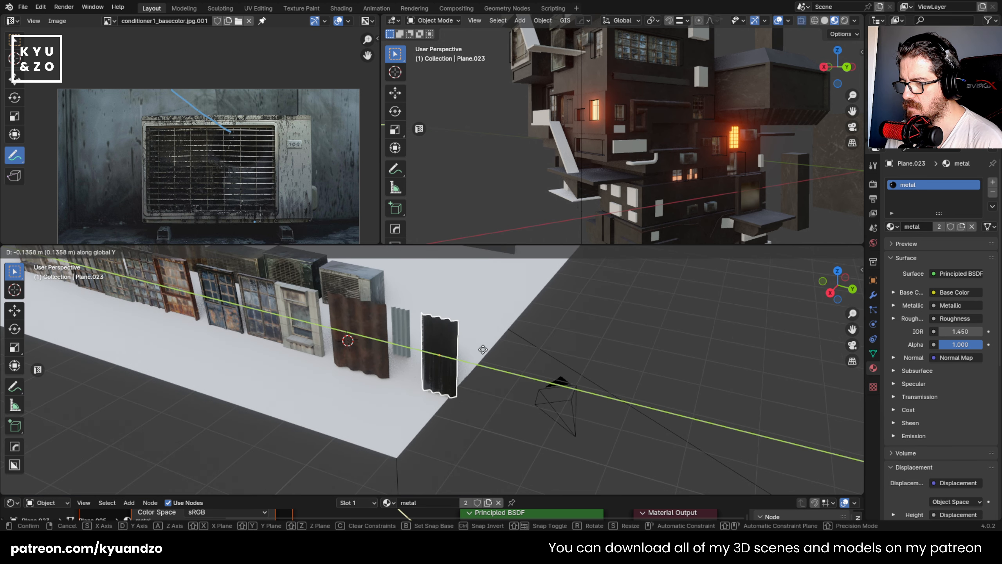
{"action": "key", "text": "g"}
{"action": "key", "text": "y"}
{"action": "left_click", "coordinate": [478, 348]}
- Duplicate the black metal panel about 0.604 m along Y
{"action": "left_click", "coordinate": [423, 366]}
{"action": "left_click", "coordinate": [423, 365]}
{"action": "middle_click_drag", "start_coordinate": [432, 333], "coordinate": [424, 389], "text": "shift"}
{"action": "key", "text": "shift+d"}
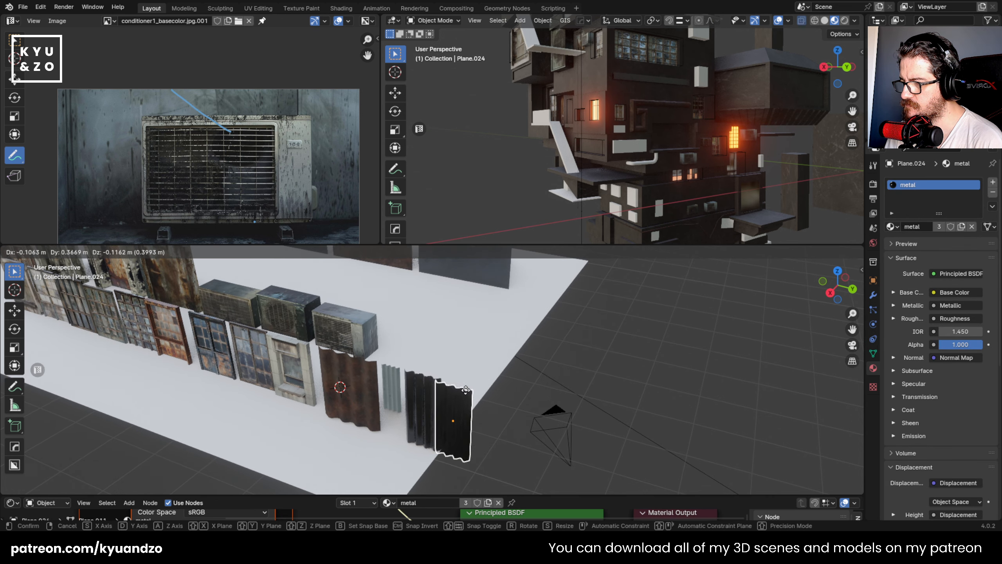
{"action": "key", "text": "y"}
{"action": "left_click", "coordinate": [462, 396]}
- Link the door3_basecolor door's materials to the newest corrugated panel and inspect the panel up close
{"action": "middle_click_drag", "start_coordinate": [319, 320], "coordinate": [439, 387], "text": "shift"}
{"action": "scroll", "coordinate": [438, 386], "scroll_direction": "down", "scroll_amount": 3}
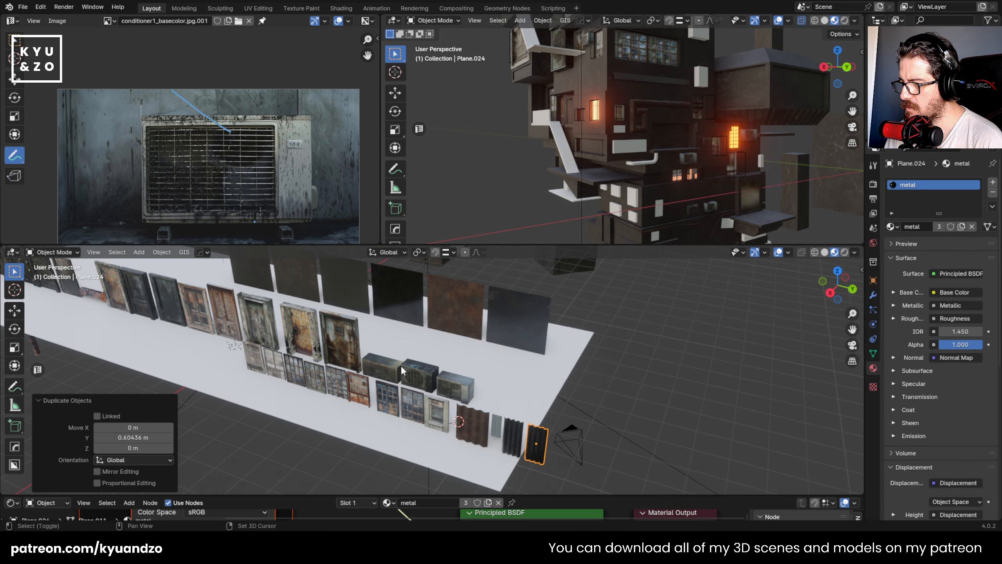
{"action": "middle_click_drag", "start_coordinate": [308, 334], "coordinate": [353, 340], "text": "shift"}
{"action": "left_click", "coordinate": [284, 307], "text": "shift"}
{"action": "key", "text": "ctrl+l"}
{"action": "left_click", "coordinate": [296, 305]}
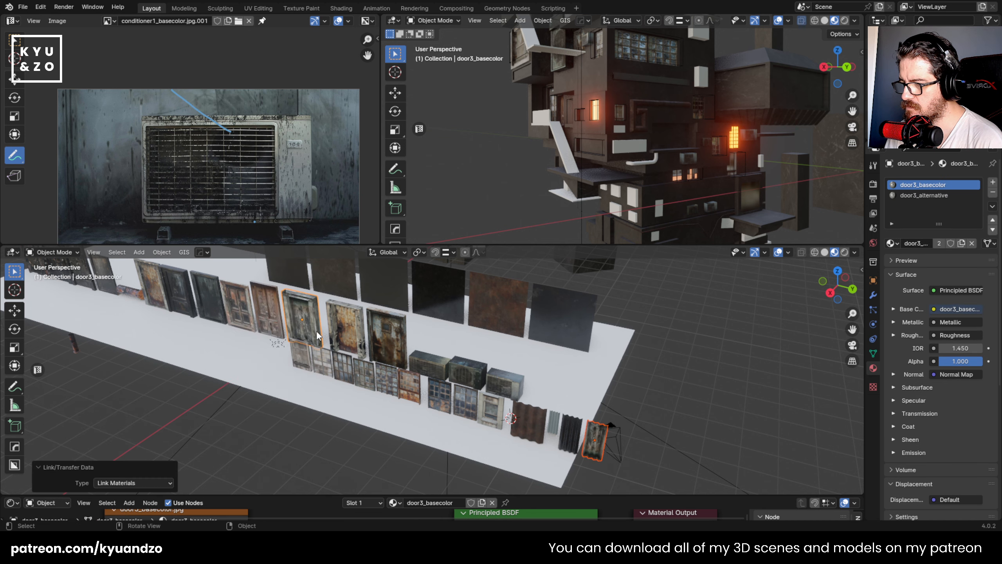
{"action": "middle_click_drag", "start_coordinate": [616, 454], "coordinate": [489, 442], "text": "shift"}
{"action": "scroll", "coordinate": [540, 375], "scroll_direction": "up", "scroll_amount": 5}
{"action": "left_click", "coordinate": [563, 360]}
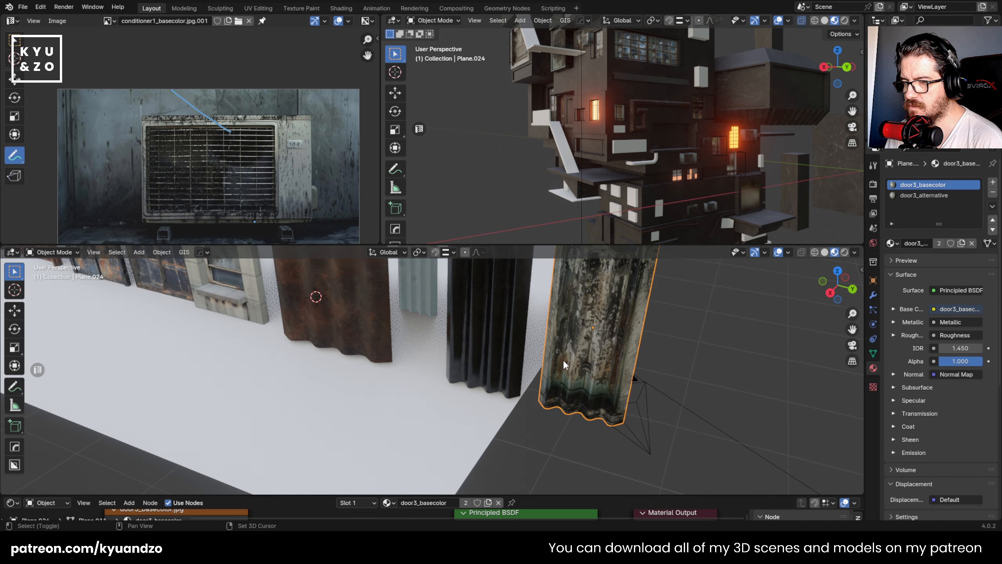
{"action": "middle_click_drag", "start_coordinate": [563, 359], "coordinate": [486, 405], "text": "shift"}
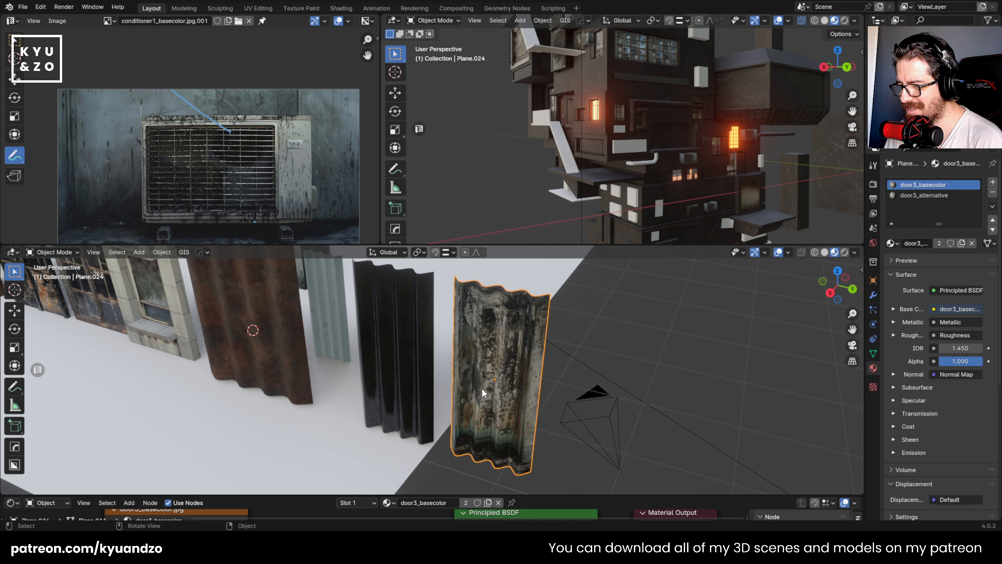
- Display the door3_basecolor.jpg texture in the image editor
{"action": "left_click", "coordinate": [107, 20]}
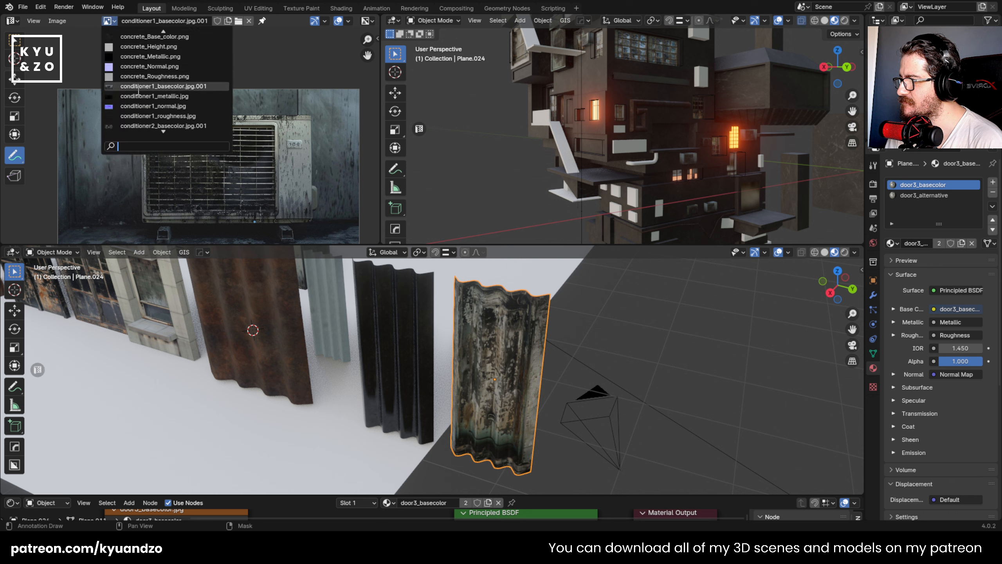
{"action": "scroll", "coordinate": [138, 90], "scroll_direction": "up", "scroll_amount": 4}
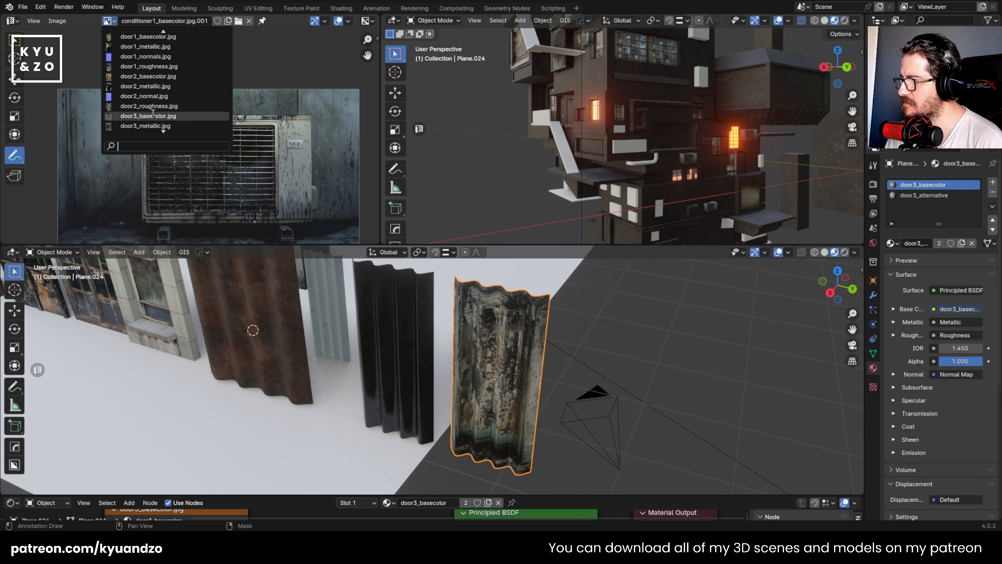
{"action": "left_click", "coordinate": [153, 115]}
- Unwrap the door-textured corrugated panel with Cube Projection and apply the panel's scale
{"action": "key", "text": "Tab"}
{"action": "key", "text": "u"}
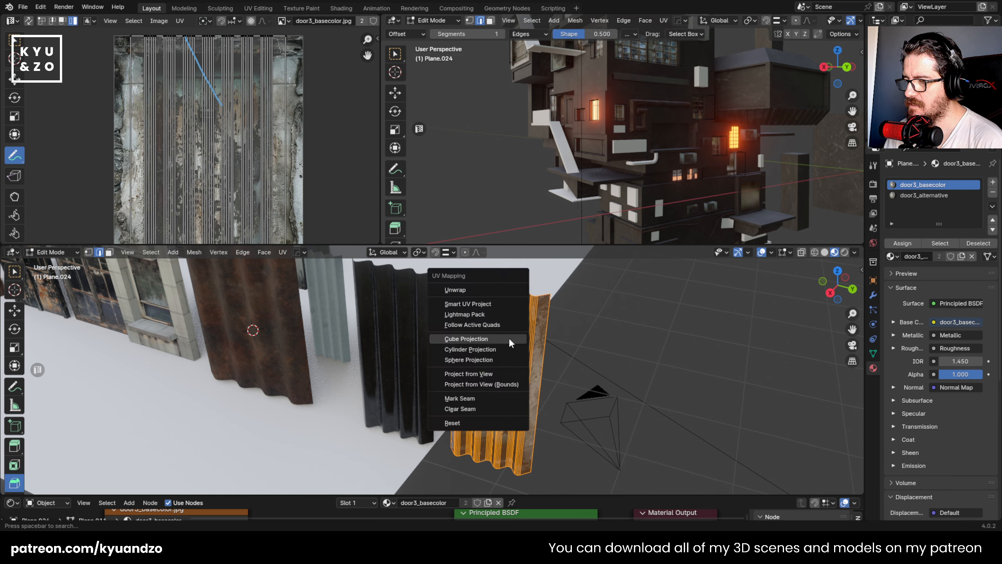
{"action": "left_click", "coordinate": [509, 339]}
{"action": "key", "text": "Tab"}
{"action": "key", "text": "ctrl+a"}
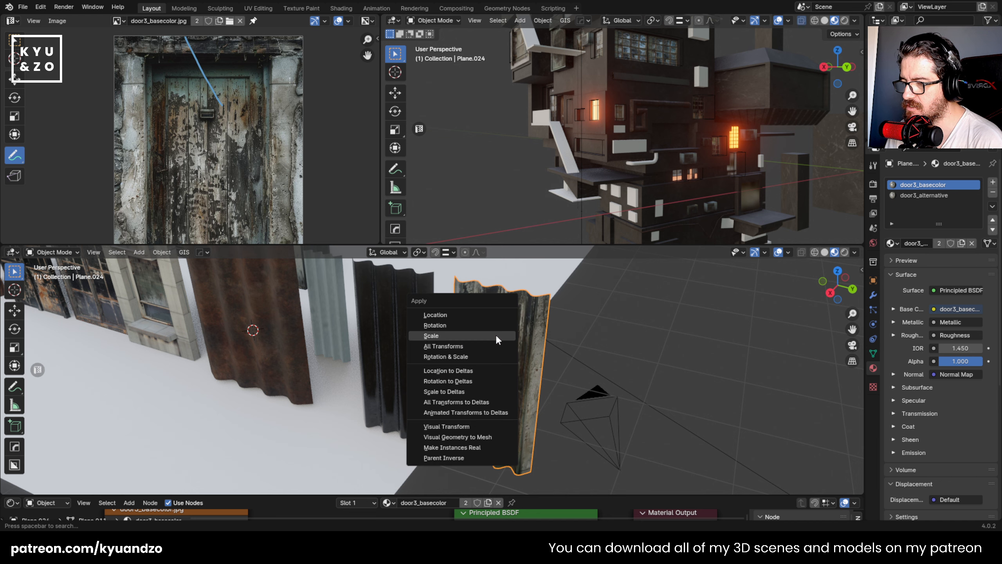
{"action": "left_click", "coordinate": [496, 335]}
- Try Cube Projection again on the door-textured panel, shrinking its UVs to about 0.238 and moving them over the door planks
{"action": "key", "text": "Tab"}
{"action": "key", "text": "Tab"}
{"action": "key", "text": "Tab"}
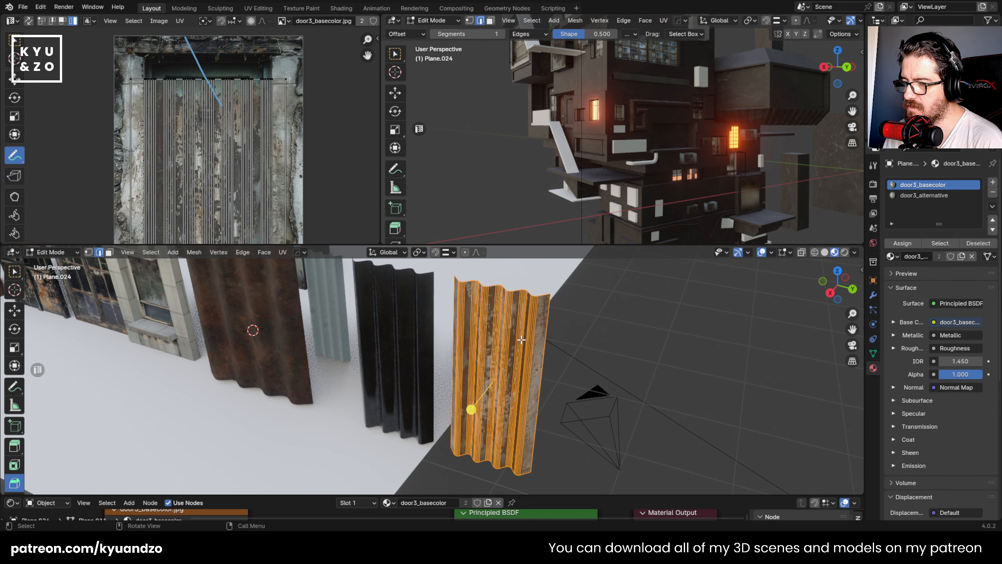
{"action": "key", "text": "u"}
{"action": "left_click", "coordinate": [512, 339]}
{"action": "key", "text": "Tab"}
{"action": "key", "text": "Tab"}
{"action": "key", "text": "s"}
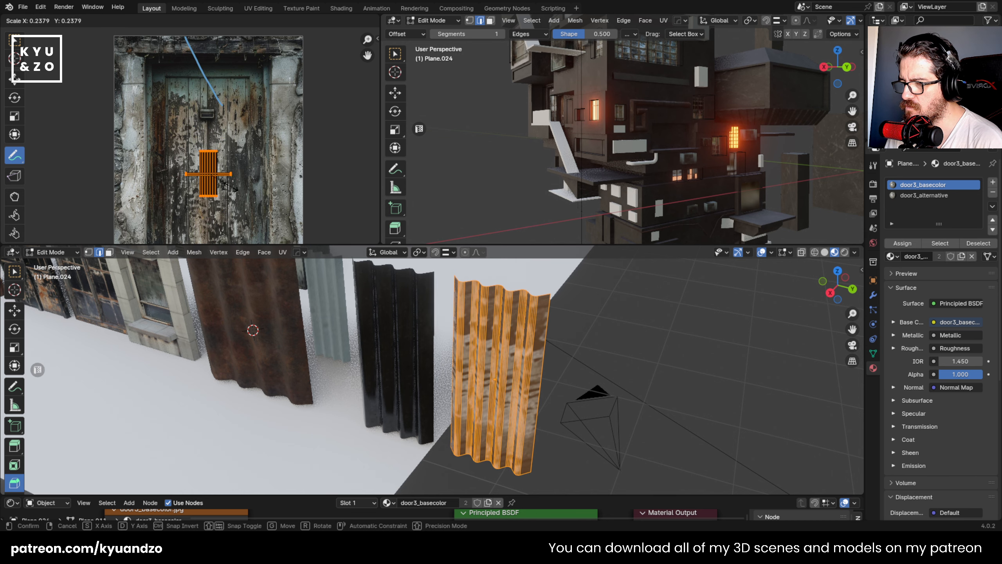
{"action": "left_click", "coordinate": [238, 188]}
{"action": "key", "text": "g"}
{"action": "left_click", "coordinate": [249, 180]}
{"action": "key", "text": "u"}
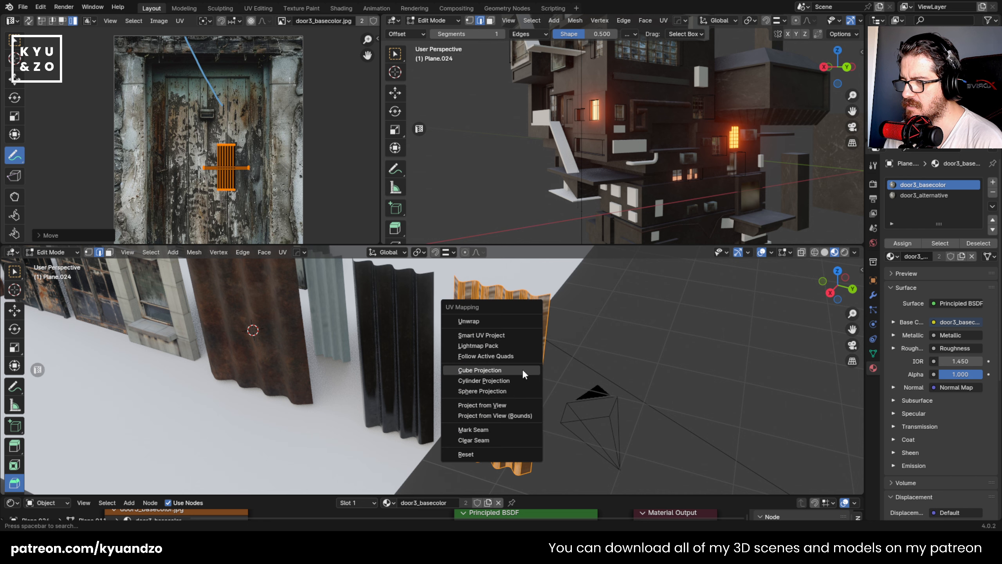
{"action": "left_click", "coordinate": [495, 370]}
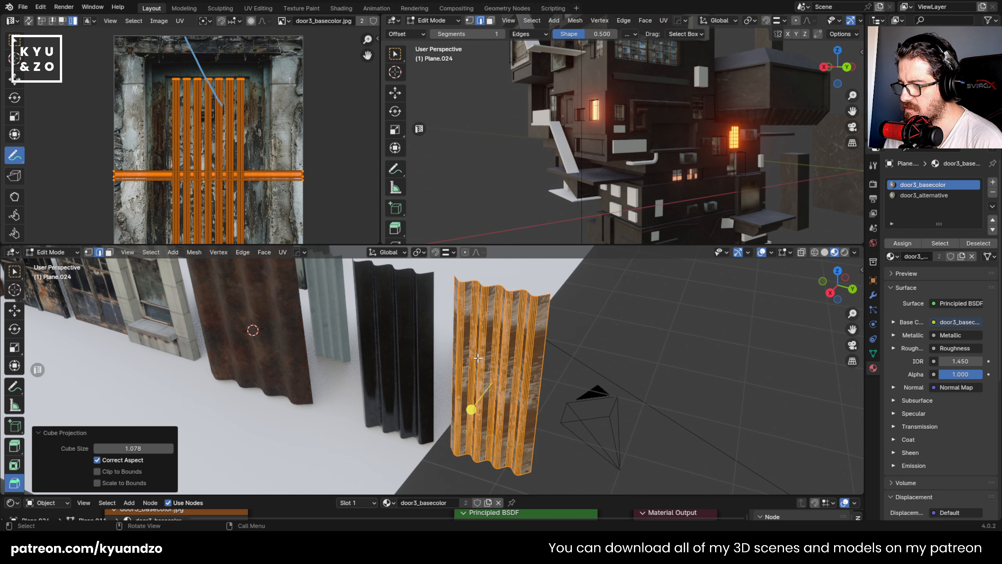
- Unwrap the door-textured panel with Smart UV Project at a 66° angle limit
{"action": "key", "text": "u"}
{"action": "left_click", "coordinate": [448, 321]}
{"action": "left_click", "coordinate": [427, 419]}
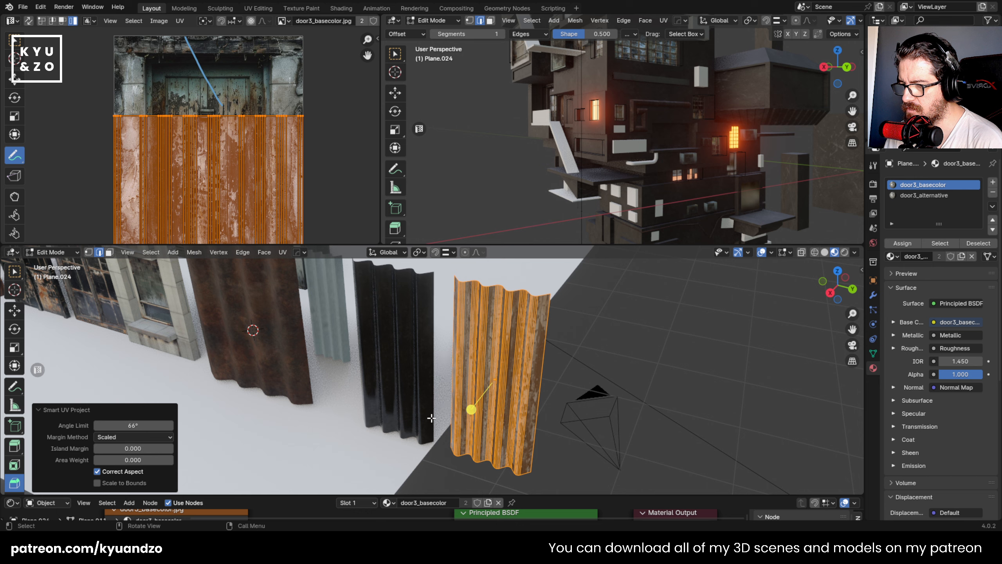
- Shrink the panel's UVs to fit within the door planks and stretch them about 2.71 along Y
{"action": "key", "text": "s"}
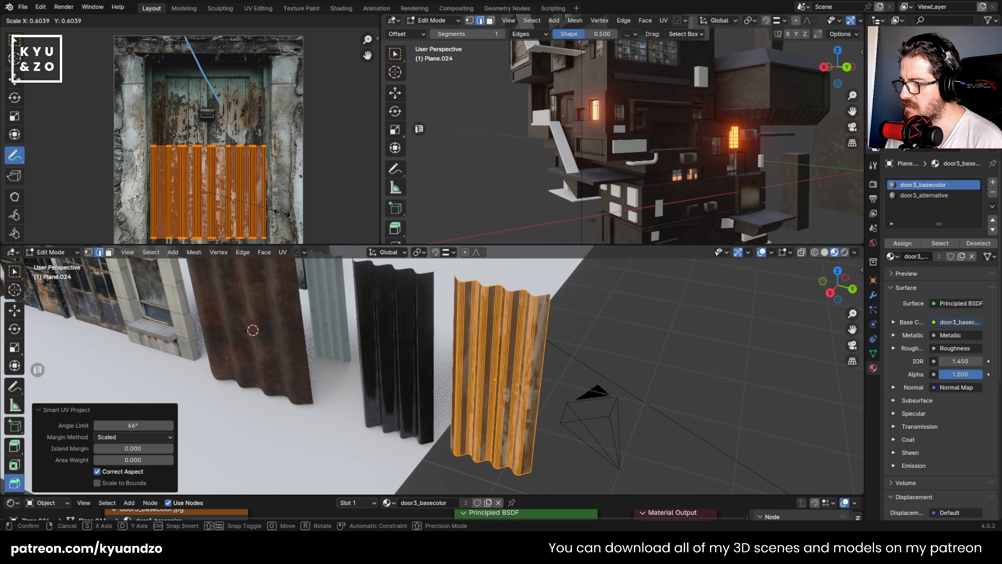
{"action": "left_click", "coordinate": [272, 202]}
{"action": "key", "text": "g"}
{"action": "right_click", "coordinate": [609, 360]}
{"action": "key", "text": "s"}
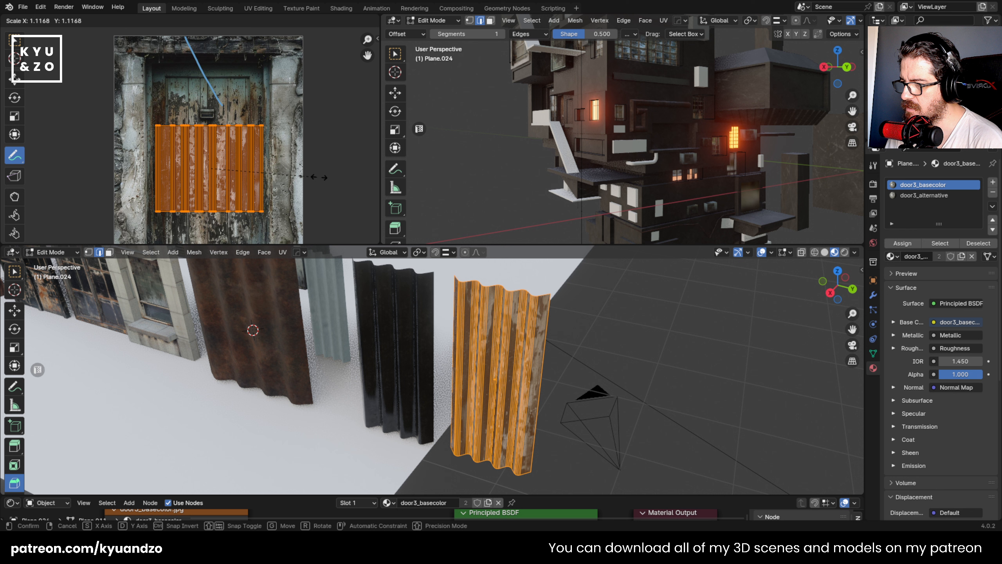
{"action": "key", "text": "y"}
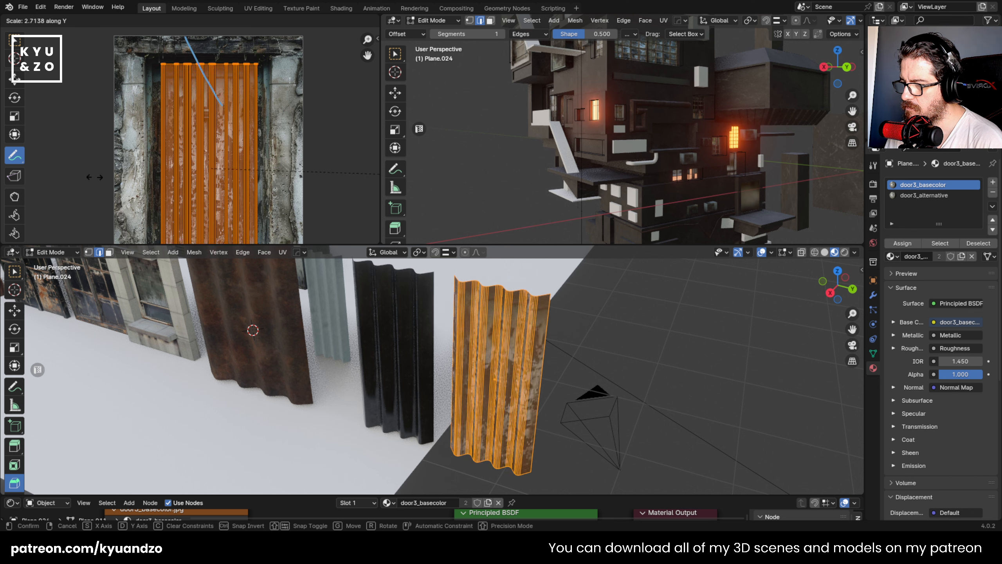
{"action": "left_click", "coordinate": [94, 178]}
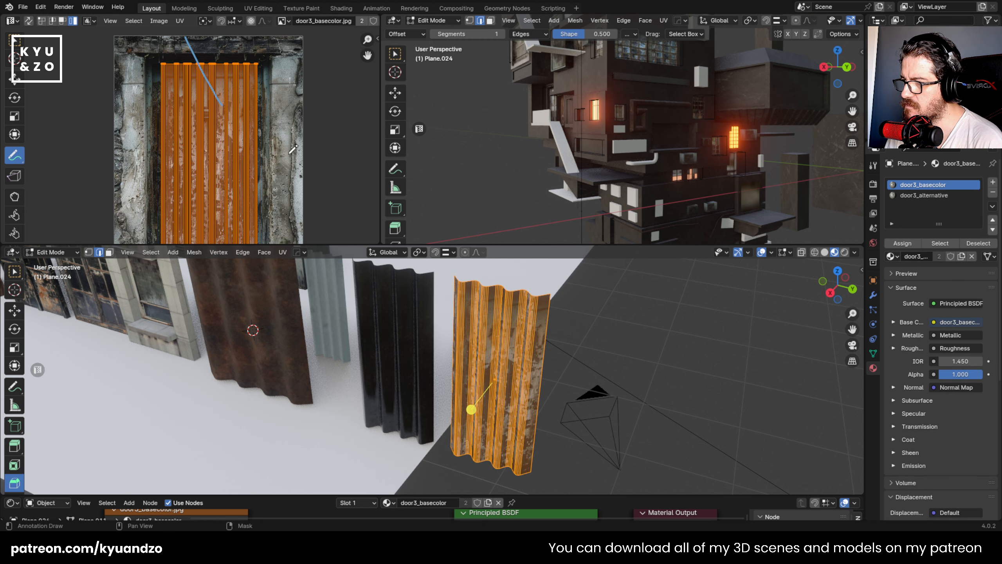
- Inspect the retextured panel up close and move it along Y closer to the black metal panel
{"action": "key", "text": "Tab"}
{"action": "scroll", "coordinate": [552, 354], "scroll_direction": "up", "scroll_amount": 2}
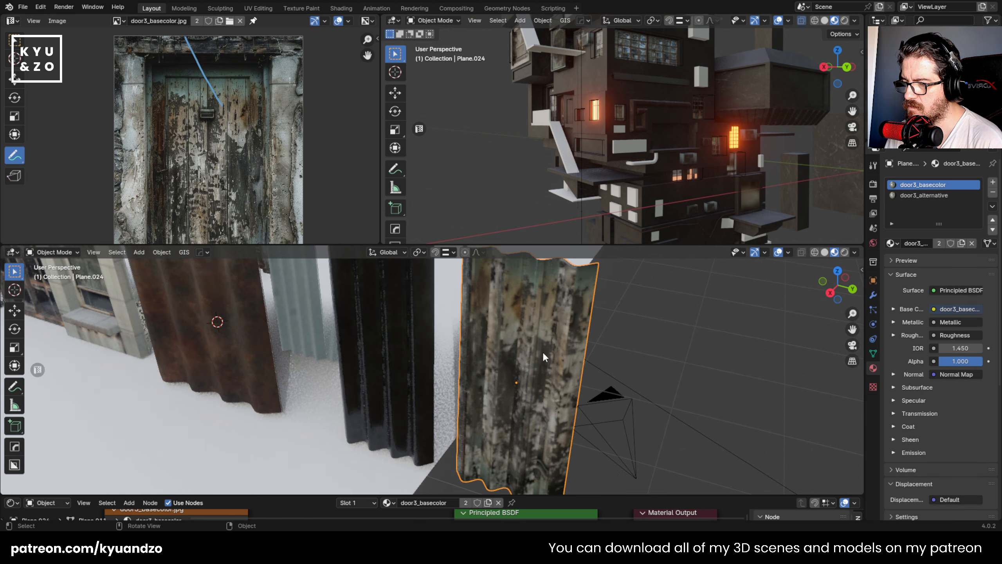
{"action": "scroll", "coordinate": [540, 353], "scroll_direction": "up", "scroll_amount": 2}
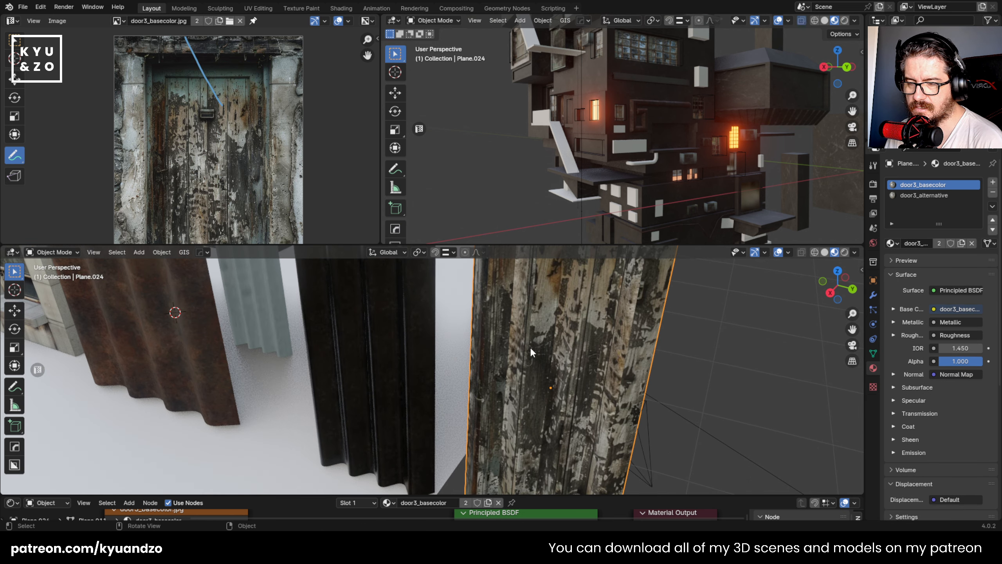
{"action": "scroll", "coordinate": [529, 346], "scroll_direction": "down", "scroll_amount": 5}
{"action": "key", "text": "g"}
{"action": "key", "text": "y"}
{"action": "left_click", "coordinate": [521, 347]}
{"action": "left_click", "coordinate": [573, 313]}
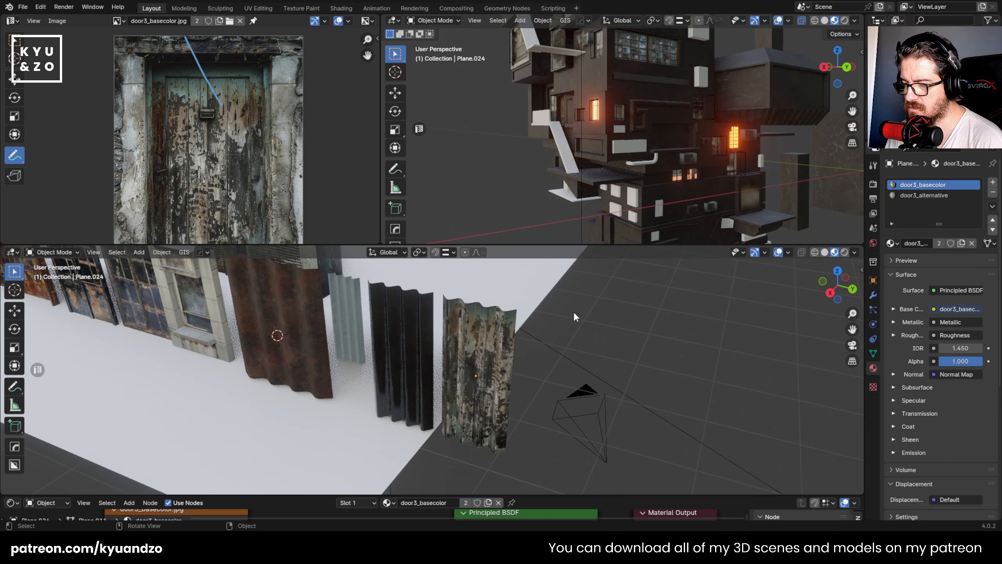
- Try duplicating the door-textured panel about 0.619 m along Y
{"action": "middle_click_drag", "start_coordinate": [573, 312], "coordinate": [545, 307], "text": "shift"}
{"action": "left_click", "coordinate": [468, 339]}
{"action": "key", "text": "shift+d"}
{"action": "key", "text": "s"}
{"action": "key", "text": "d"}
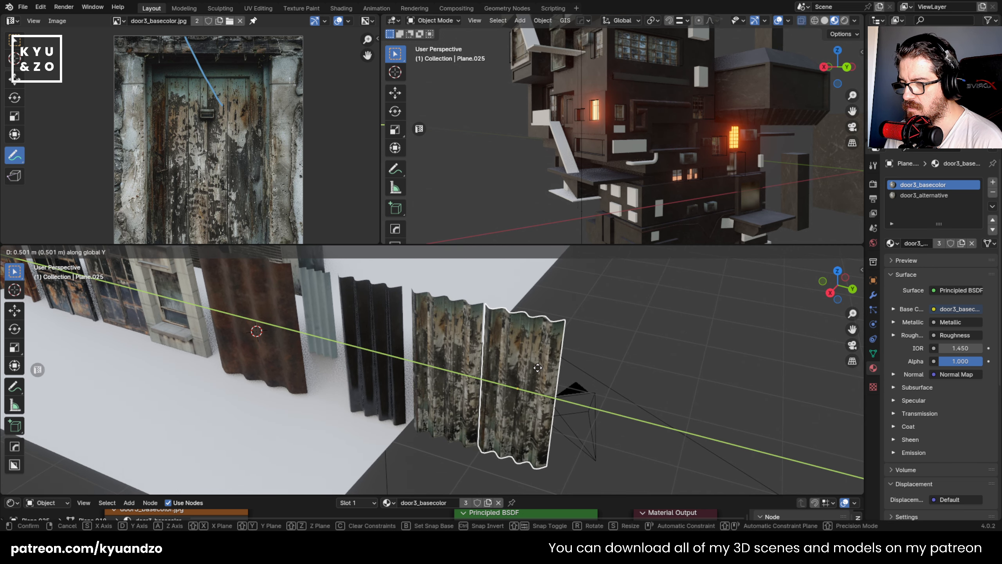
{"action": "left_click", "coordinate": [545, 356]}
{"action": "middle_click_drag", "start_coordinate": [544, 356], "coordinate": [416, 310], "text": "shift"}
{"action": "scroll", "coordinate": [416, 309], "scroll_direction": "up", "scroll_amount": 1}
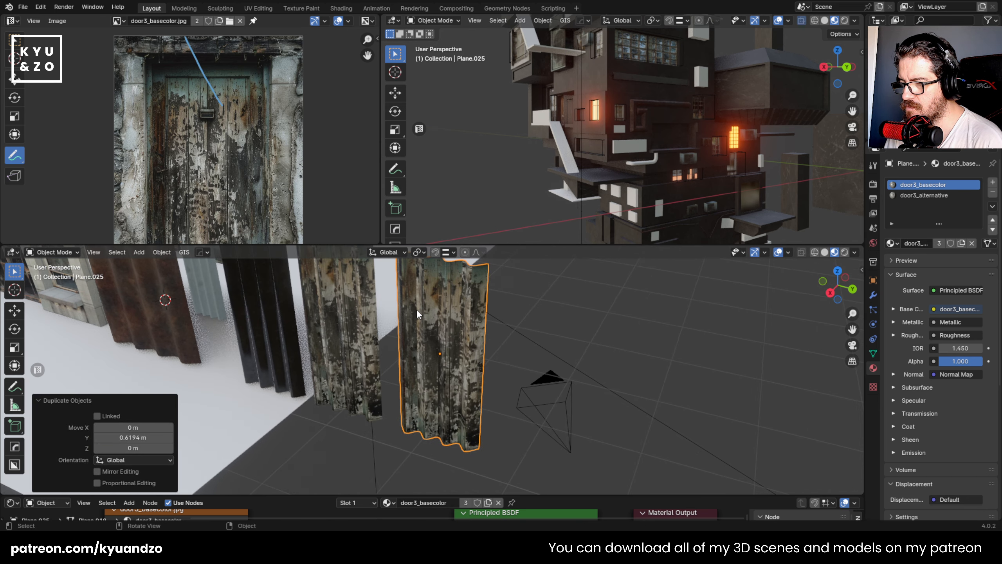
- Duplicate the door-textured panel beside the black one about 0.596 m along Y
{"action": "key", "text": "shift+d"}
{"action": "key", "text": "x"}
{"action": "key", "text": "y"}
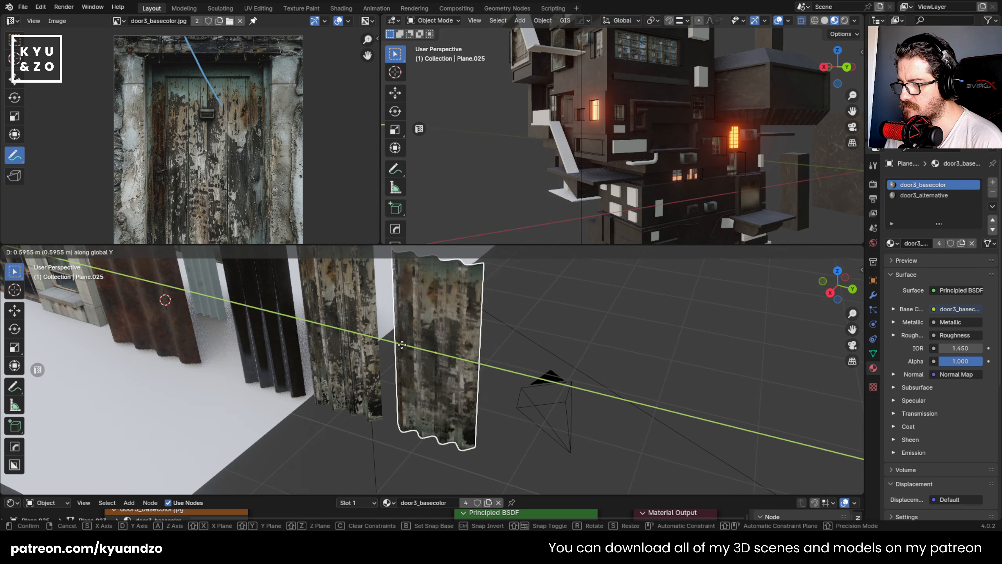
{"action": "left_click", "coordinate": [453, 356]}
- Duplicate the new copy about 0.489 m along Y and join the two adjoining panels into one wide panel
{"action": "key", "text": "shift+d"}
{"action": "key", "text": "x"}
{"action": "key", "text": "y"}
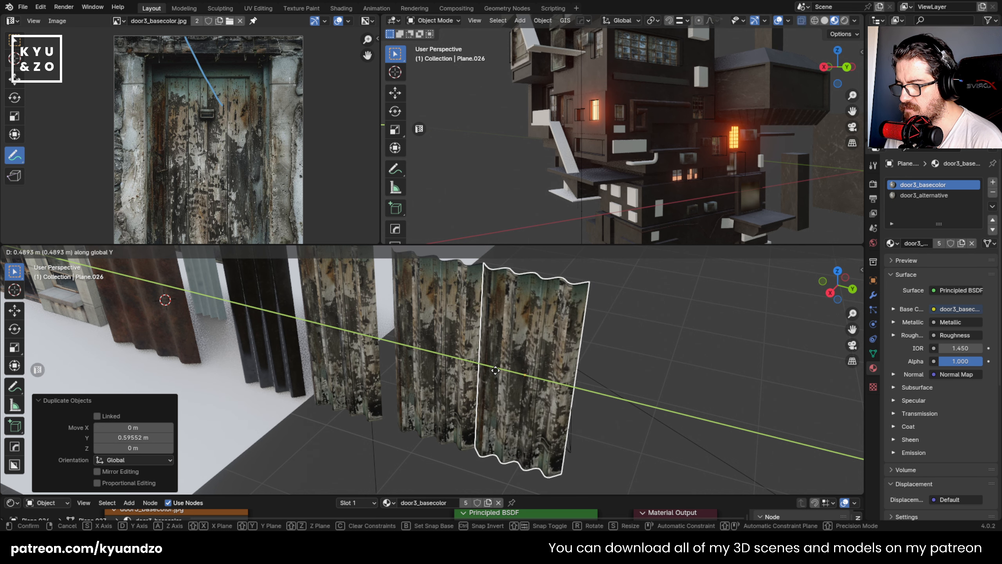
{"action": "left_click", "coordinate": [495, 369]}
{"action": "left_click", "coordinate": [608, 344]}
{"action": "left_click", "coordinate": [535, 363]}
{"action": "left_click", "coordinate": [448, 344], "text": "shift"}
{"action": "key", "text": "ctrl+j"}
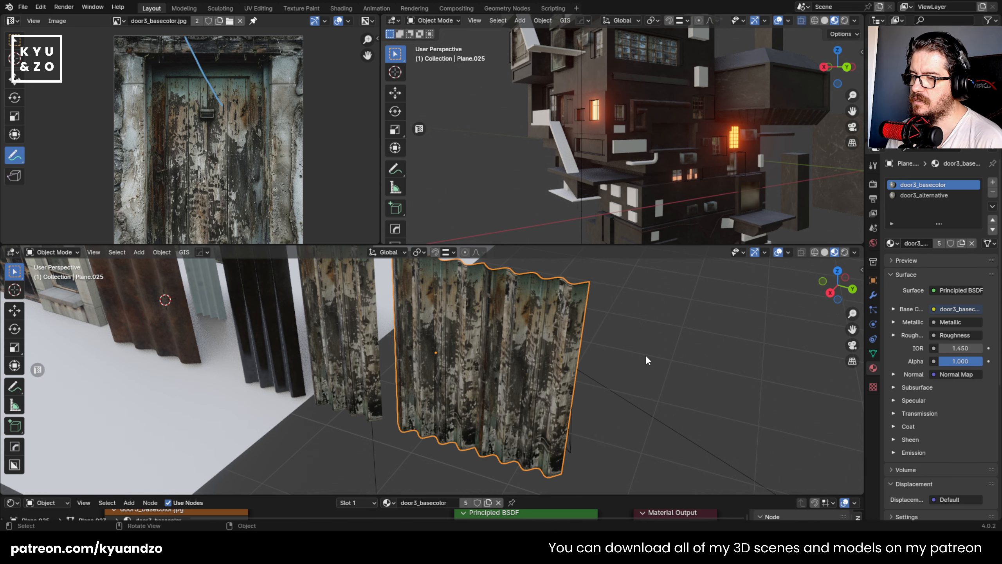
- Try unwrapping the wide door-textured panel with Cube Projection, followed by Smart UV Project at a 66° angle limit
{"action": "scroll", "coordinate": [482, 346], "scroll_direction": "down", "scroll_amount": 5}
{"action": "scroll", "coordinate": [479, 350], "scroll_direction": "up", "scroll_amount": 5}
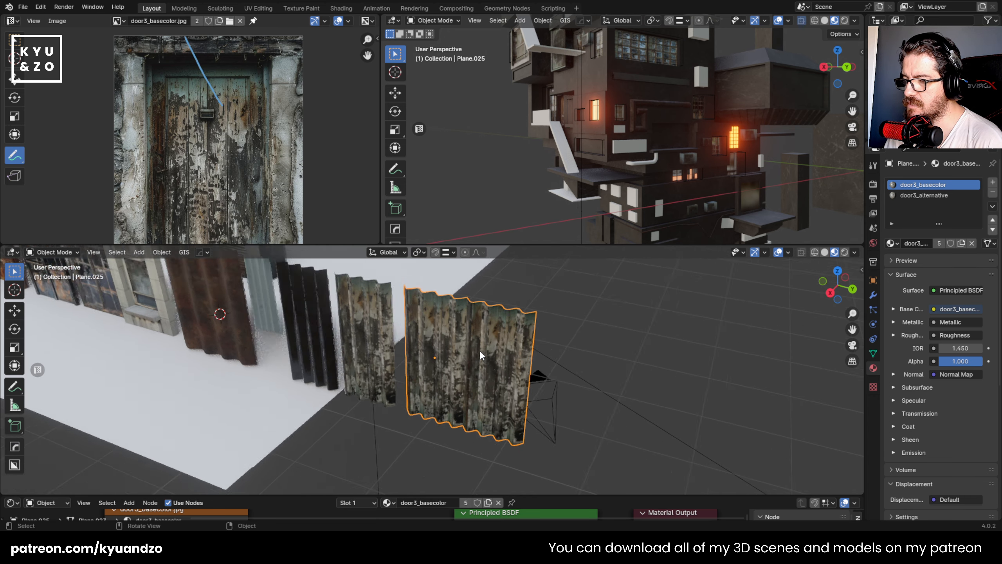
{"action": "key", "text": "Tab"}
{"action": "key", "text": "u"}
{"action": "left_click", "coordinate": [454, 387]}
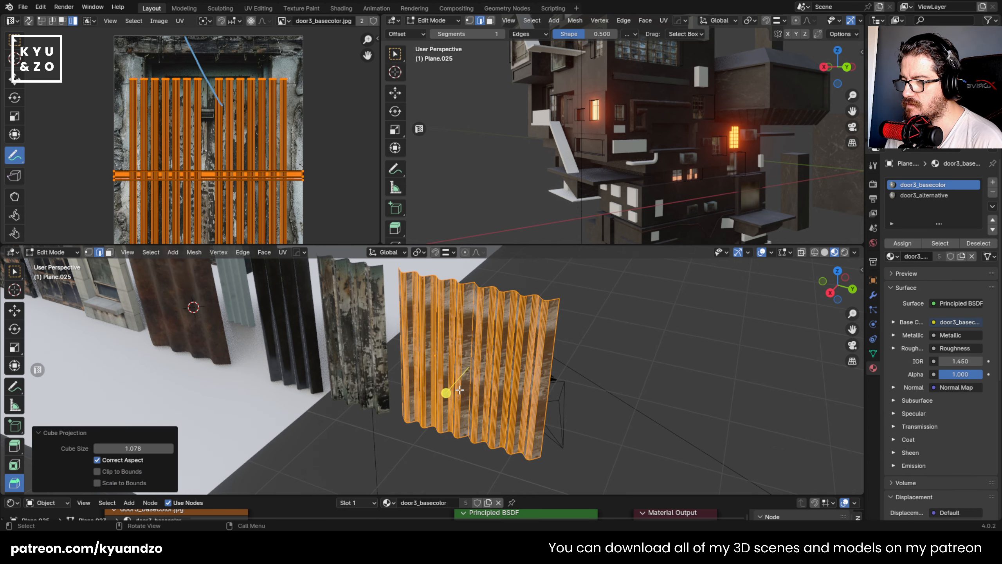
{"action": "key", "text": "u"}
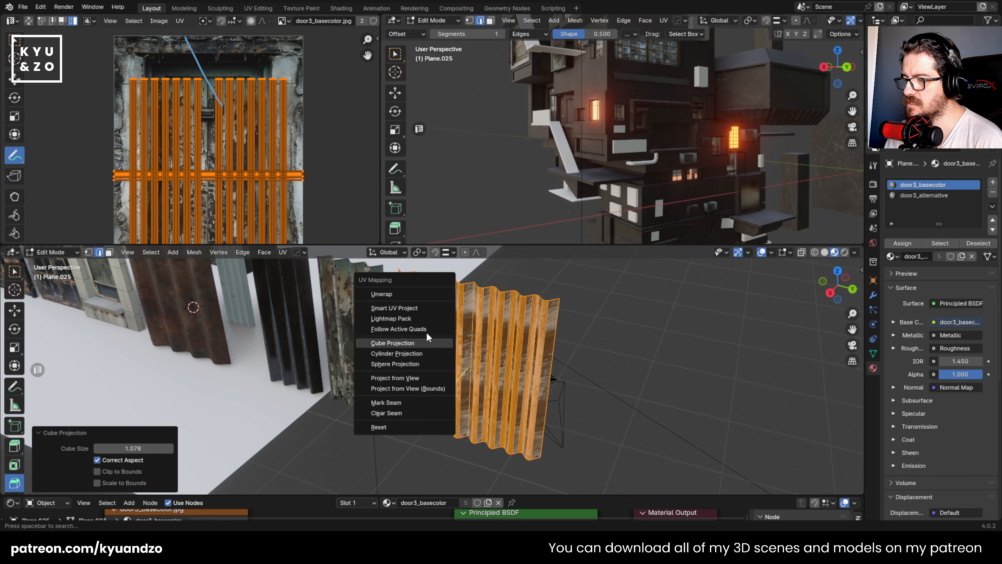
{"action": "left_click", "coordinate": [410, 301]}
{"action": "left_click", "coordinate": [397, 407]}
- Shrink and reposition the wide panel's UV islands over the door planks and check the result on the panel
{"action": "key", "text": "g"}
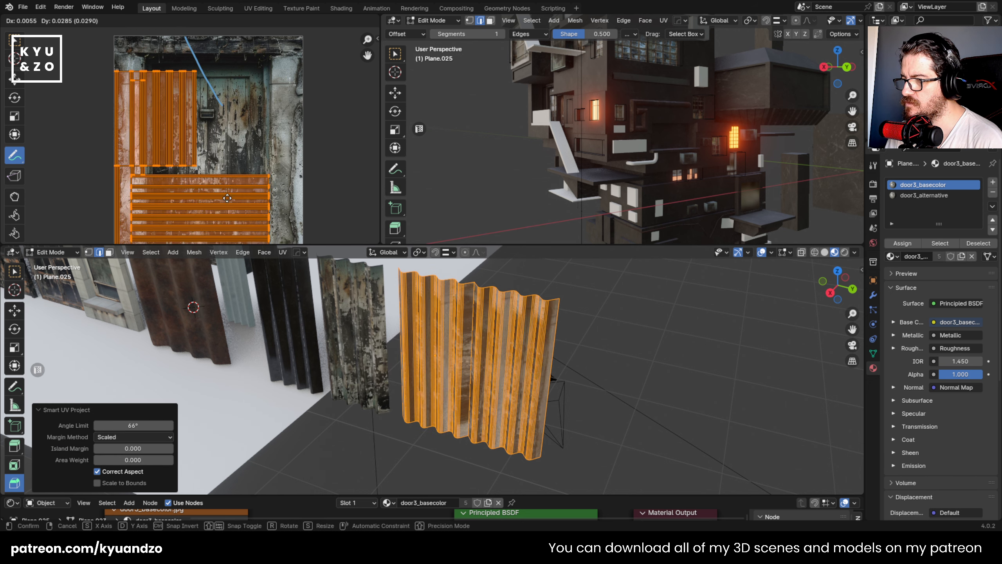
{"action": "left_click", "coordinate": [304, 181]}
{"action": "key", "text": "s"}
{"action": "left_click", "coordinate": [227, 177]}
{"action": "key", "text": "g"}
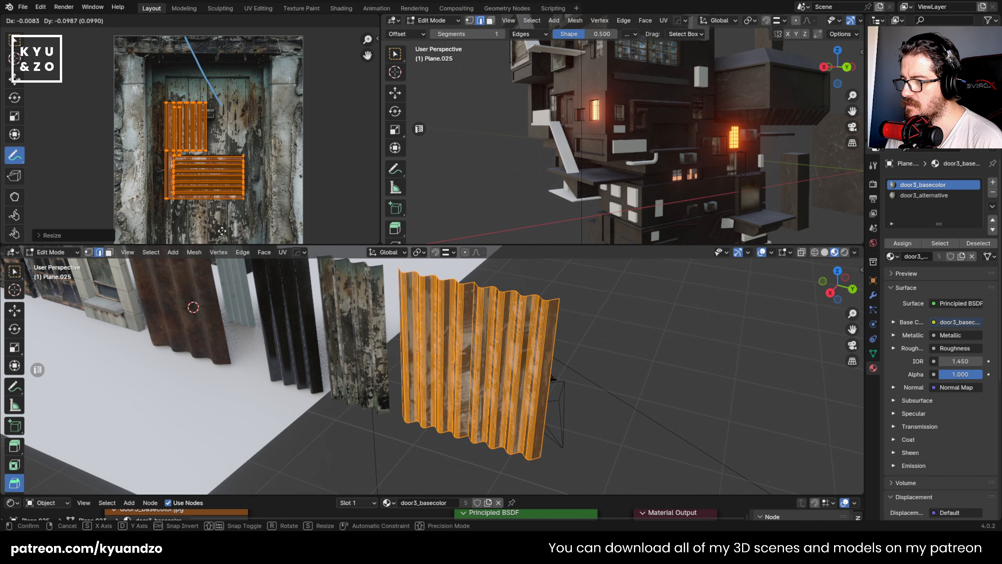
{"action": "left_click", "coordinate": [222, 231]}
{"action": "key", "text": "s"}
{"action": "left_click", "coordinate": [265, 224]}
{"action": "key", "text": "g"}
{"action": "left_click", "coordinate": [266, 224]}
{"action": "key", "text": "Tab"}
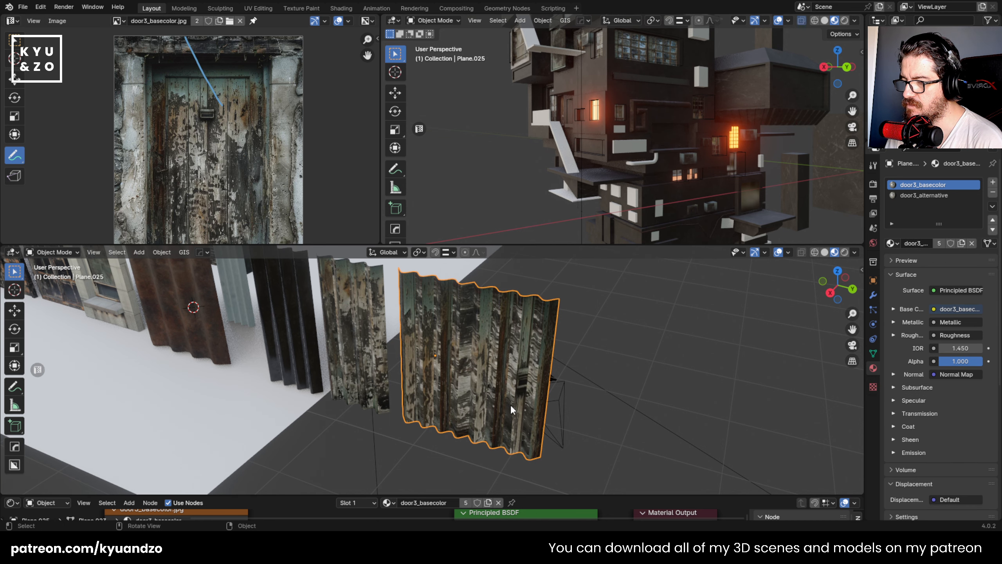
{"action": "key", "text": "Tab"}
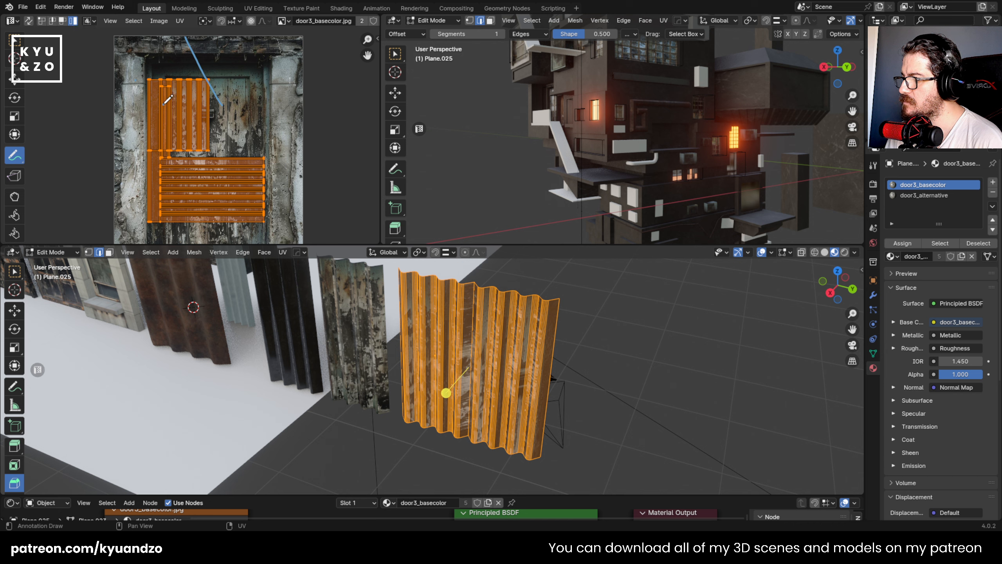
- Select the vertical UV islands in the upper part of the layout and try moving and enlarging them
{"action": "left_click", "coordinate": [15, 41]}
{"action": "mouse_move", "coordinate": [97, 59]}
{"action": "left_mouse_down"}
{"action": "mouse_move", "coordinate": [145, 89]}
{"action": "mouse_move", "coordinate": [175, 152]}
{"action": "left_mouse_up"}
{"action": "key", "text": "g"}
{"action": "right_click", "coordinate": [248, 131]}
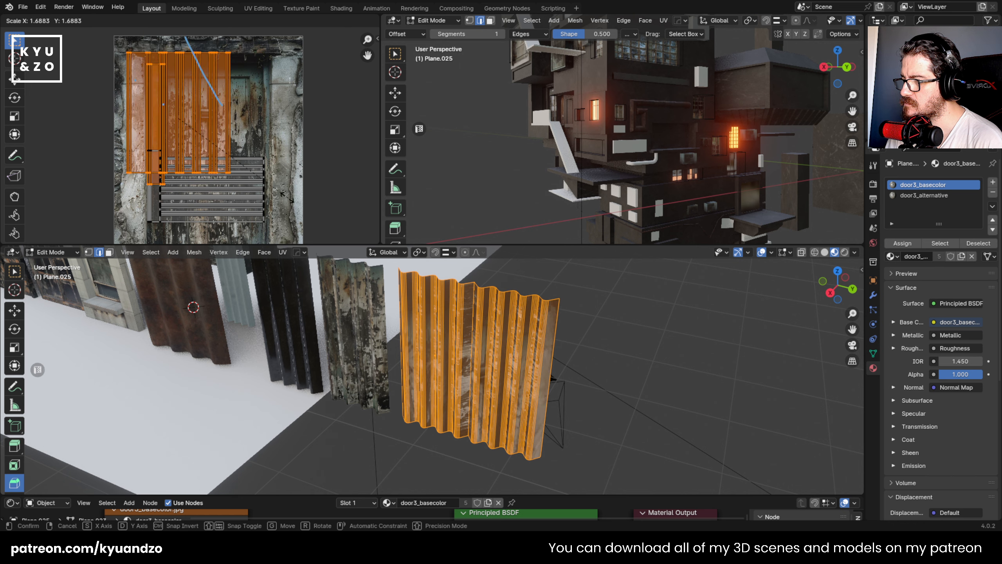
{"action": "right_click", "coordinate": [293, 189]}
- Select the connected faces of both halves of the wide door-textured panel in face selection mode
{"action": "middle_click_drag", "start_coordinate": [434, 331], "coordinate": [434, 310]}
{"action": "scroll", "coordinate": [485, 316], "scroll_direction": "up", "scroll_amount": 3}
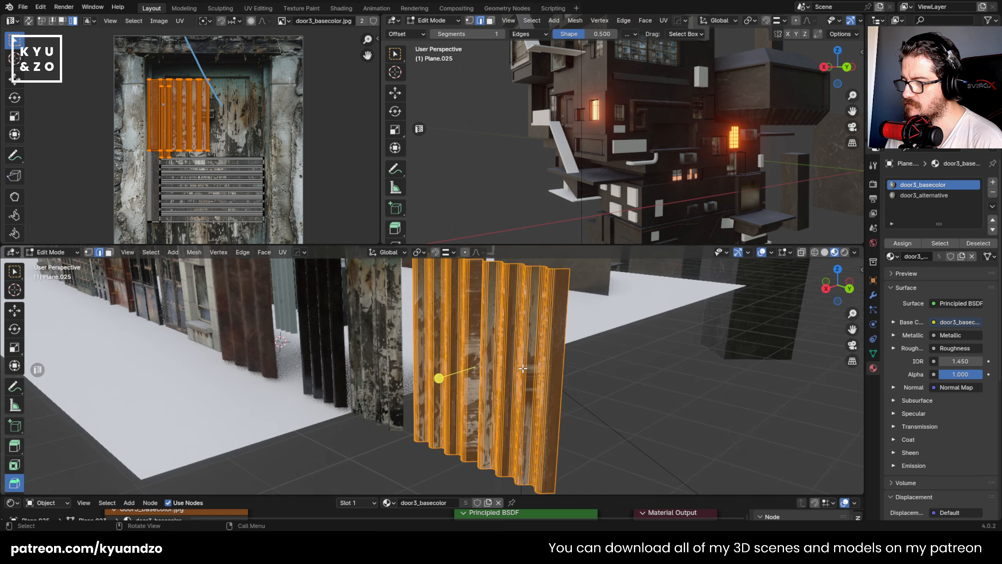
{"action": "key", "text": "3"}
{"action": "left_click", "coordinate": [524, 318]}
{"action": "left_click", "coordinate": [521, 318], "text": "alt"}
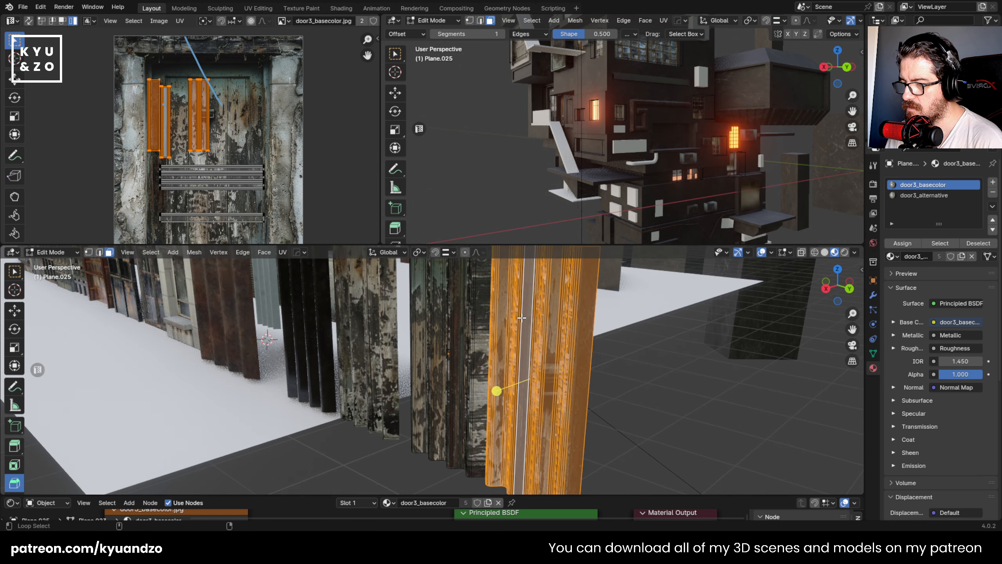
{"action": "left_click", "coordinate": [443, 313], "text": "alt+shift"}
- Project the wide panel's UVs from the right orthographic view
{"action": "middle_click_drag", "start_coordinate": [444, 314], "coordinate": [492, 293]}
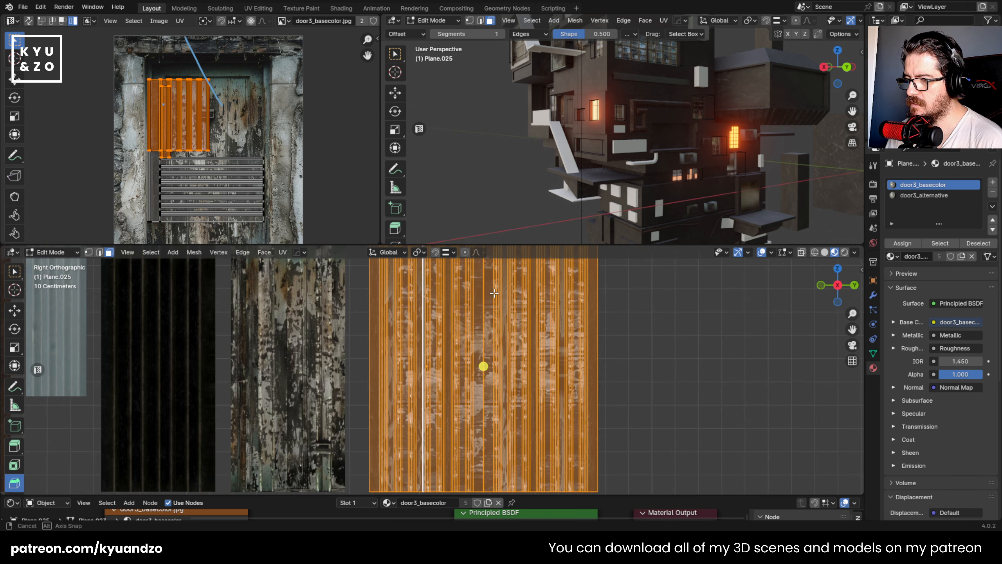
{"action": "scroll", "coordinate": [490, 300], "scroll_direction": "down", "scroll_amount": 4}
{"action": "scroll", "coordinate": [465, 322], "scroll_direction": "up", "scroll_amount": 2}
{"action": "middle_click_drag", "start_coordinate": [457, 327], "coordinate": [434, 326], "text": "shift"}
{"action": "key", "text": "u"}
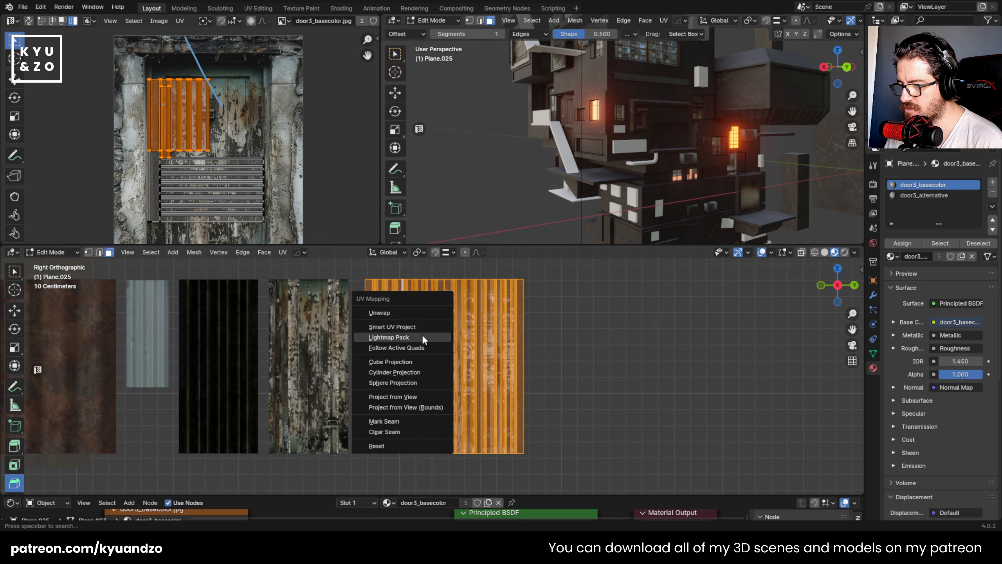
{"action": "left_click", "coordinate": [405, 395]}
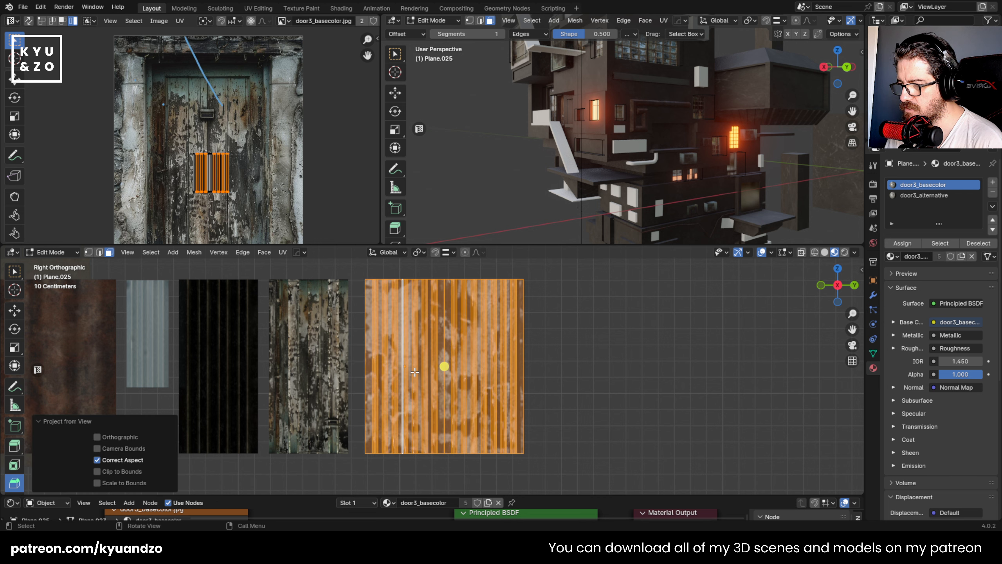
- Enlarge all of the wide panel's projected UVs to about three times their size and position them over the door planks
{"action": "key", "text": "g"}
{"action": "right_click", "coordinate": [245, 179]}
{"action": "key", "text": "a"}
{"action": "key", "text": "g"}
{"action": "right_click", "coordinate": [246, 182]}
{"action": "key", "text": "s"}
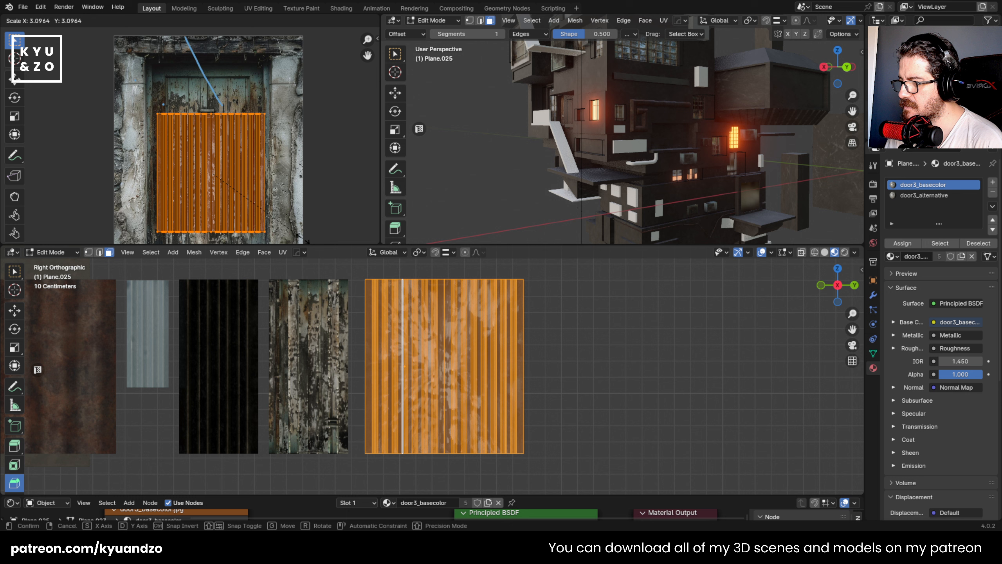
{"action": "left_click", "coordinate": [321, 201]}
{"action": "key", "text": "g"}
{"action": "left_click", "coordinate": [318, 199]}
- Inspect the door texture on the wide panel and shift its UVs on the image to keep the door handle out
{"action": "key", "text": "Tab"}
{"action": "middle_click_drag", "start_coordinate": [564, 358], "coordinate": [477, 388]}
{"action": "scroll", "coordinate": [477, 388], "scroll_direction": "up", "scroll_amount": 5}
{"action": "scroll", "coordinate": [468, 374], "scroll_direction": "down", "scroll_amount": 5}
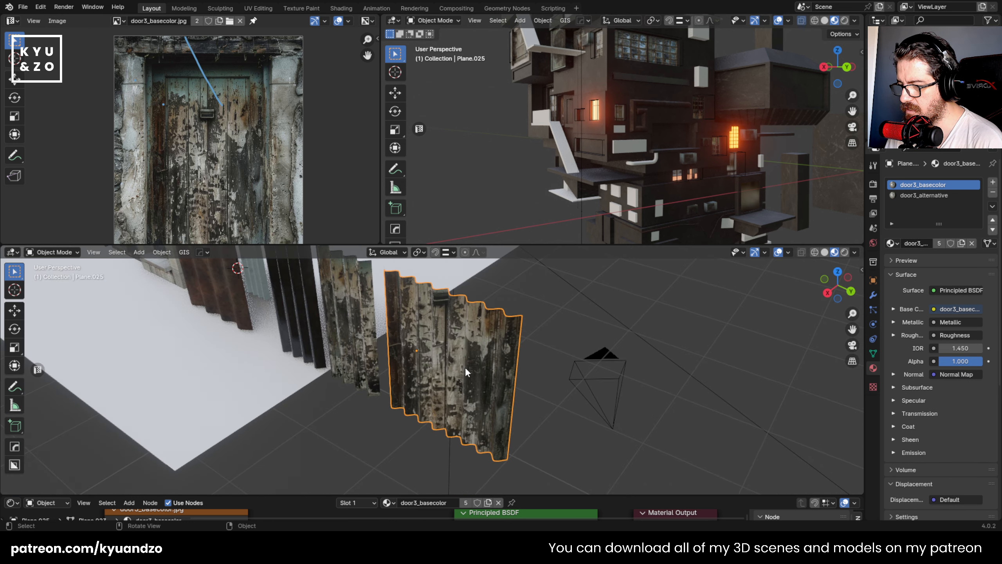
{"action": "scroll", "coordinate": [466, 367], "scroll_direction": "up", "scroll_amount": 1}
{"action": "middle_click_drag", "start_coordinate": [424, 337], "coordinate": [456, 324]}
{"action": "key", "text": "Tab"}
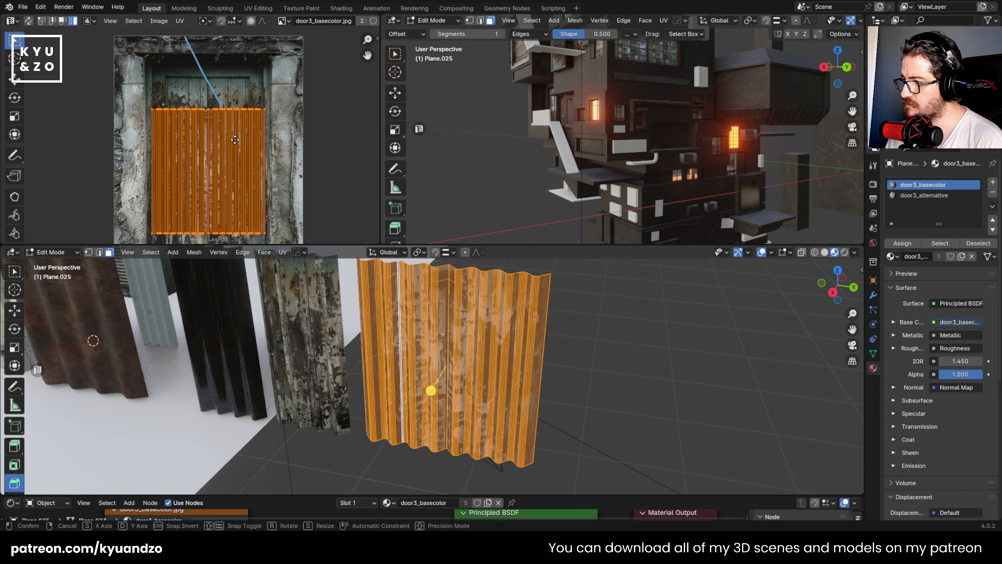
{"action": "key", "text": "Tab"}
{"action": "scroll", "coordinate": [442, 375], "scroll_direction": "down", "scroll_amount": 3}
{"action": "scroll", "coordinate": [440, 376], "scroll_direction": "up", "scroll_amount": 1}
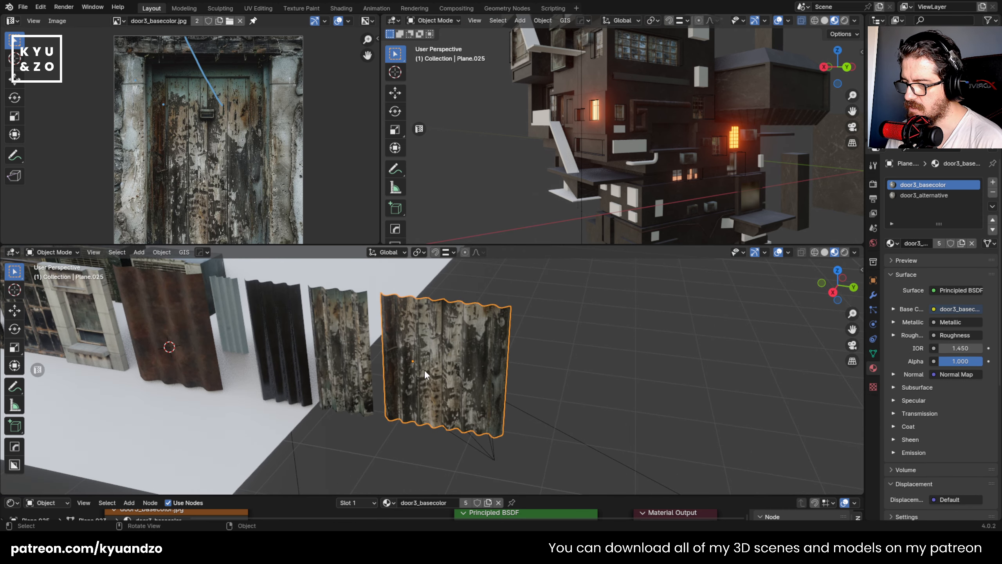
- Duplicate the wide door-textured panel and place the copy about 1.1 m along the Y axis
{"action": "key", "text": "shift+d"}
{"action": "key", "text": "y"}
{"action": "left_click", "coordinate": [679, 388]}
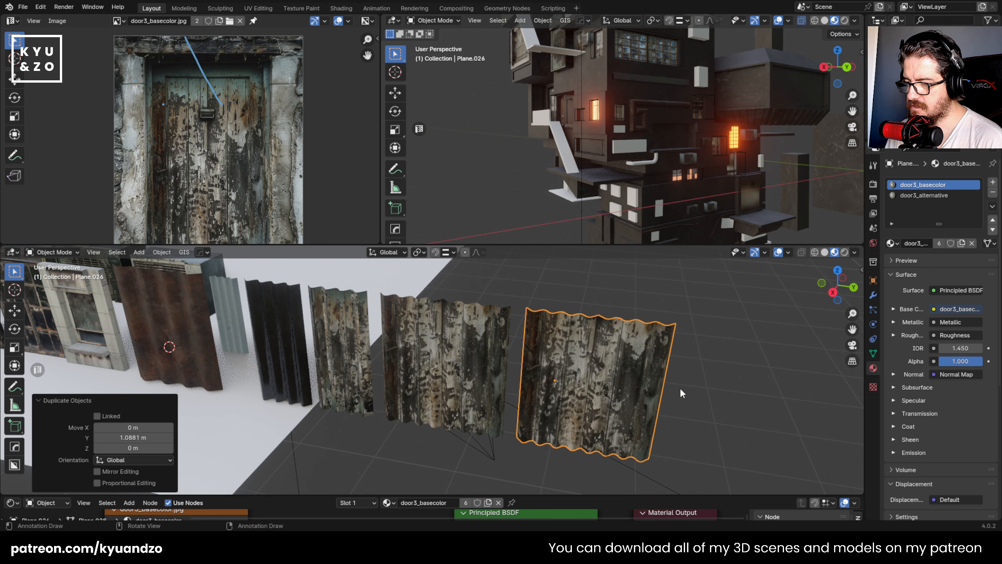
- Scale the duplicated panel down across its width to make a narrower door-textured variant
{"action": "key", "text": "s"}
{"action": "key", "text": "x"}
{"action": "left_click", "coordinate": [625, 382]}
{"action": "scroll", "coordinate": [476, 351], "scroll_direction": "down", "scroll_amount": 6}
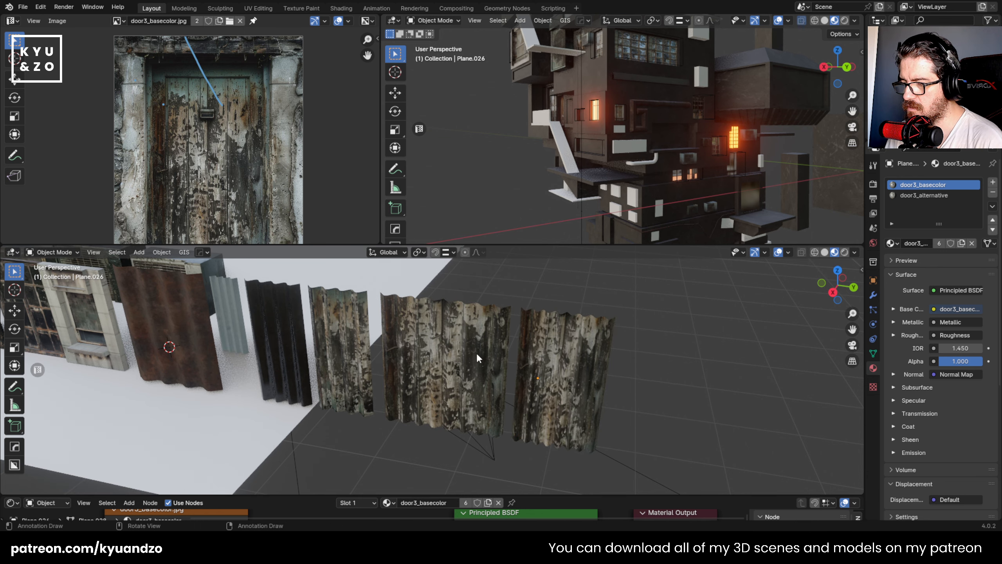
{"action": "scroll", "coordinate": [451, 379], "scroll_direction": "up", "scroll_amount": 5}
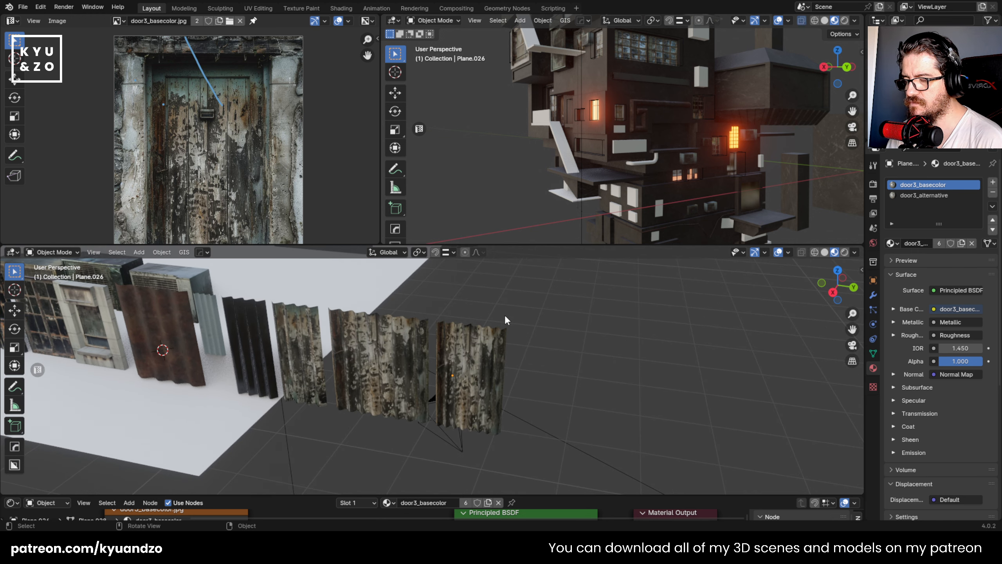
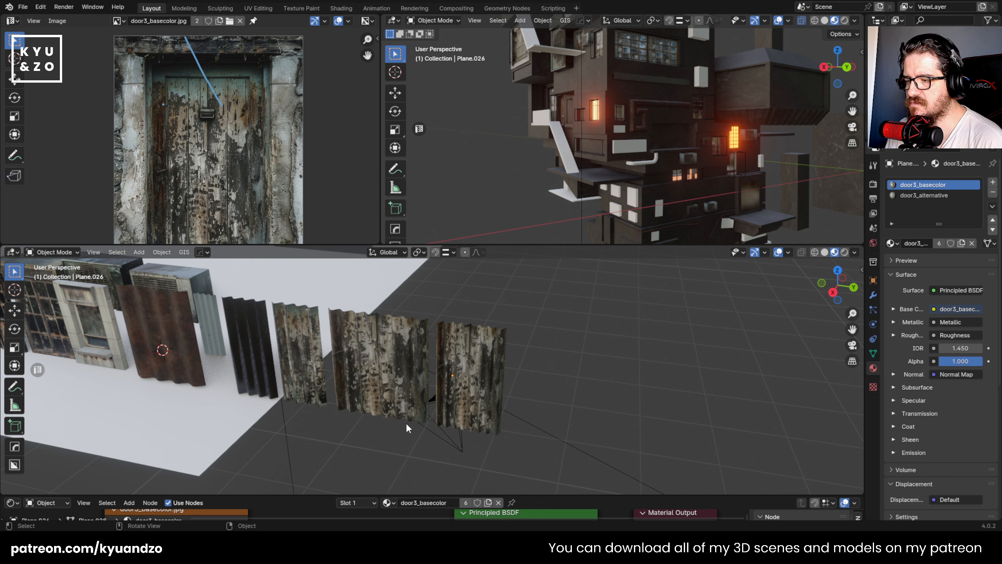
- Add a cylinder in front of the row of doors and scale it down to about half size
{"action": "left_click", "coordinate": [451, 368]}
{"action": "left_click", "coordinate": [525, 381]}
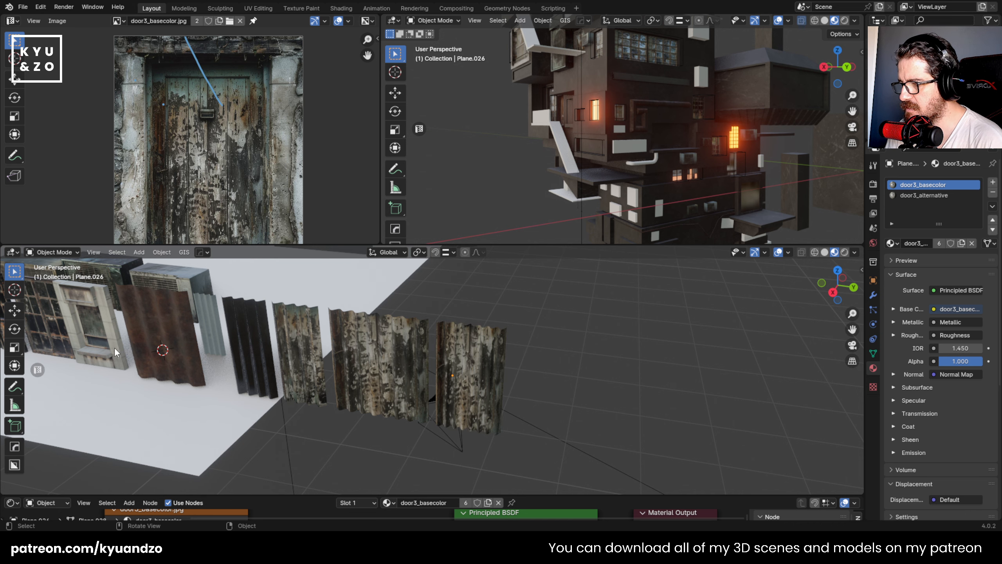
{"action": "left_click", "coordinate": [479, 360]}
{"action": "middle_click_drag", "start_coordinate": [298, 327], "coordinate": [564, 343], "text": "shift"}
{"action": "middle_click_drag", "start_coordinate": [422, 349], "coordinate": [769, 360], "text": "shift"}
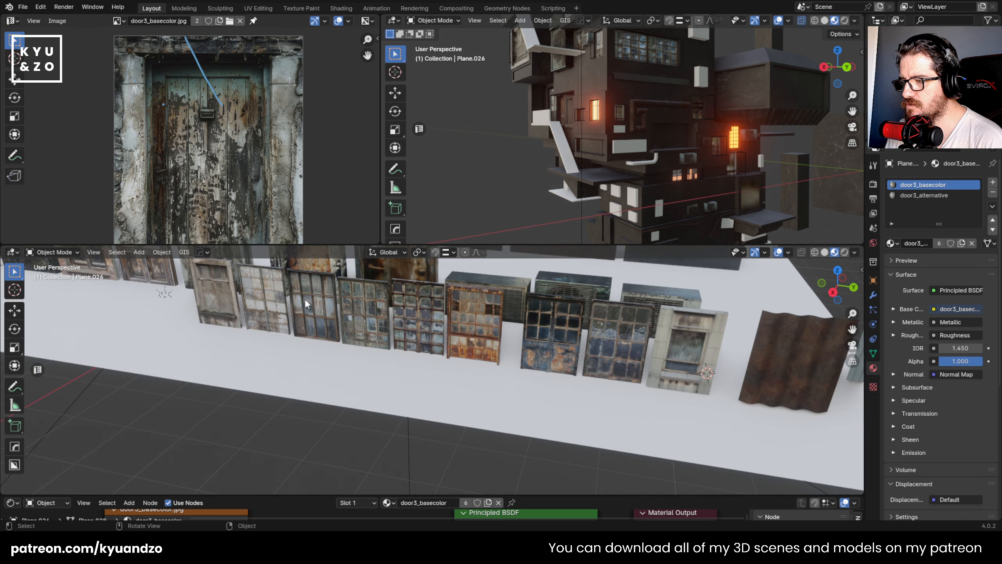
{"action": "middle_click_drag", "start_coordinate": [227, 296], "coordinate": [437, 384], "text": "shift"}
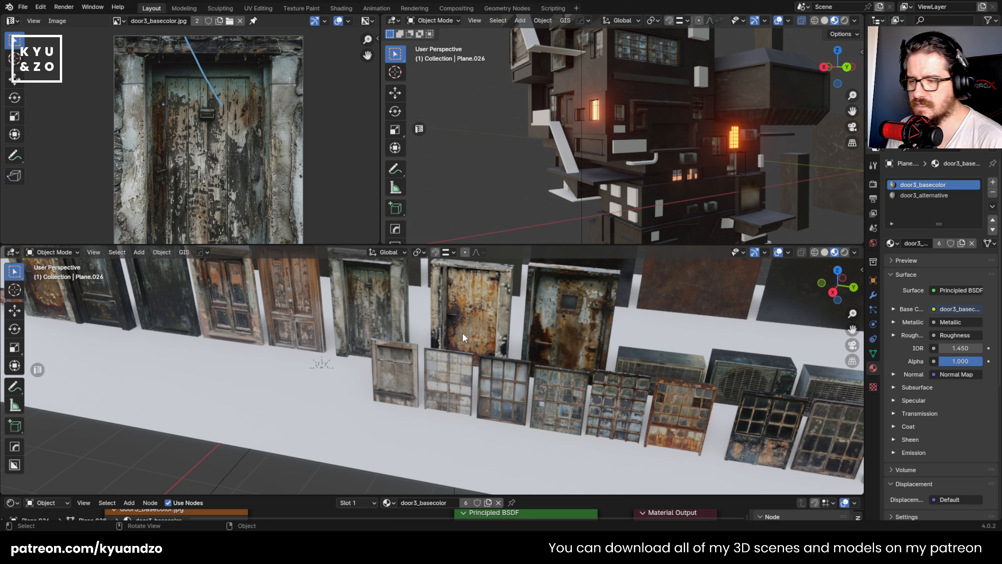
{"action": "key", "text": "shift+a"}
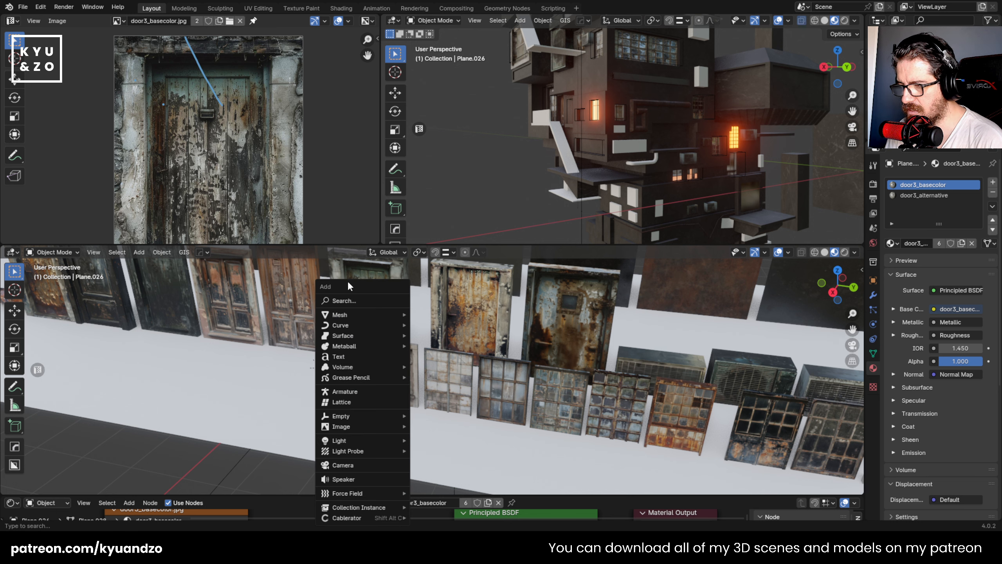
{"action": "mouse_move", "coordinate": [365, 315]}
{"action": "left_click", "coordinate": [470, 137]}
{"action": "key", "text": "s"}
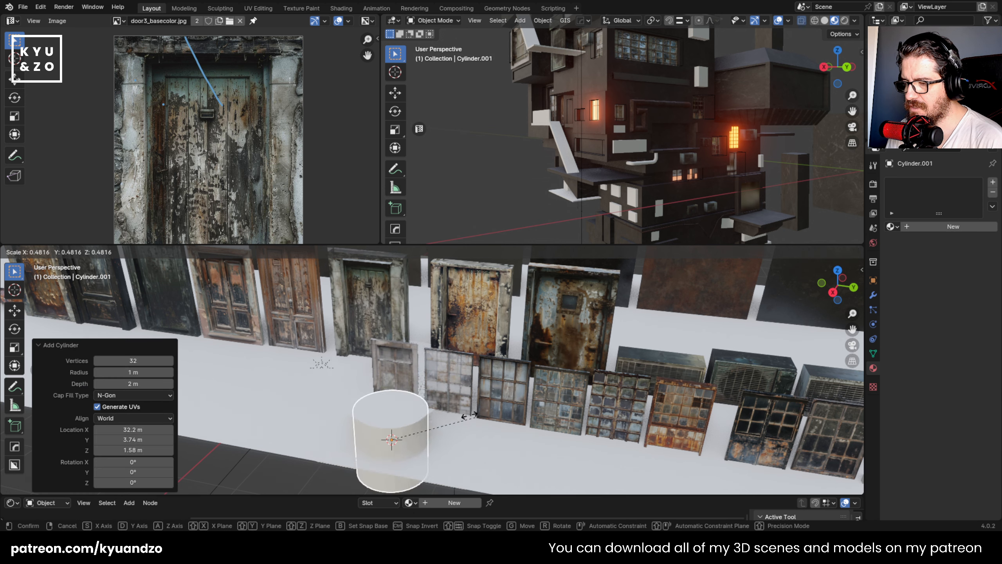
{"action": "left_click", "coordinate": [440, 425]}
- Stretch the cylinder vertically and raise it about 1.19 m along the Z axis
{"action": "key", "text": "s"}
{"action": "key", "text": "a"}
{"action": "left_click", "coordinate": [424, 391]}
{"action": "key", "text": "g"}
{"action": "key", "text": "a"}
{"action": "left_click", "coordinate": [365, 310]}
- Smooth the cylinder's shading and link the rusty yellow door's door2_basecolor material to it
{"action": "right_click", "coordinate": [365, 306]}
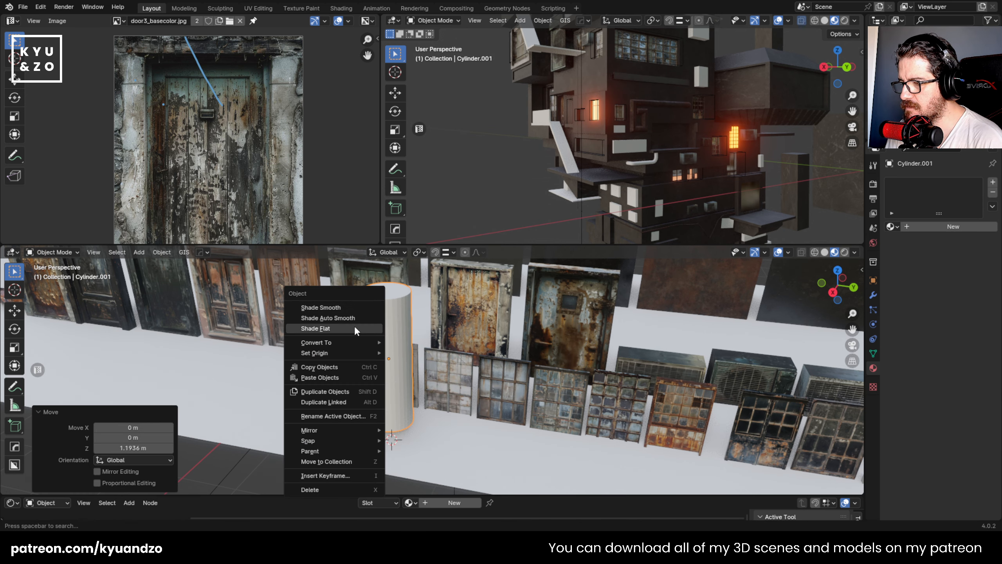
{"action": "left_click", "coordinate": [356, 328]}
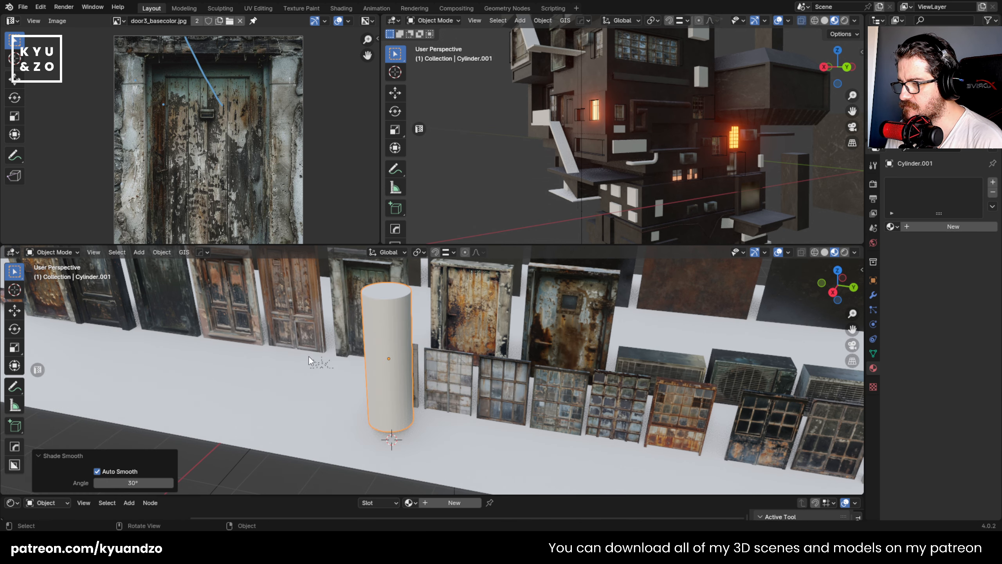
{"action": "left_click", "coordinate": [471, 301], "text": "shift"}
{"action": "key", "text": "ctrl+l"}
{"action": "left_click", "coordinate": [452, 293]}
- Inspect how the door2 texture wraps around the cylinder, comparing it with the other doors in the row
{"action": "left_click", "coordinate": [381, 367]}
{"action": "middle_click_drag", "start_coordinate": [382, 367], "coordinate": [477, 389], "text": "shift"}
{"action": "key", "text": "shift+grave"}
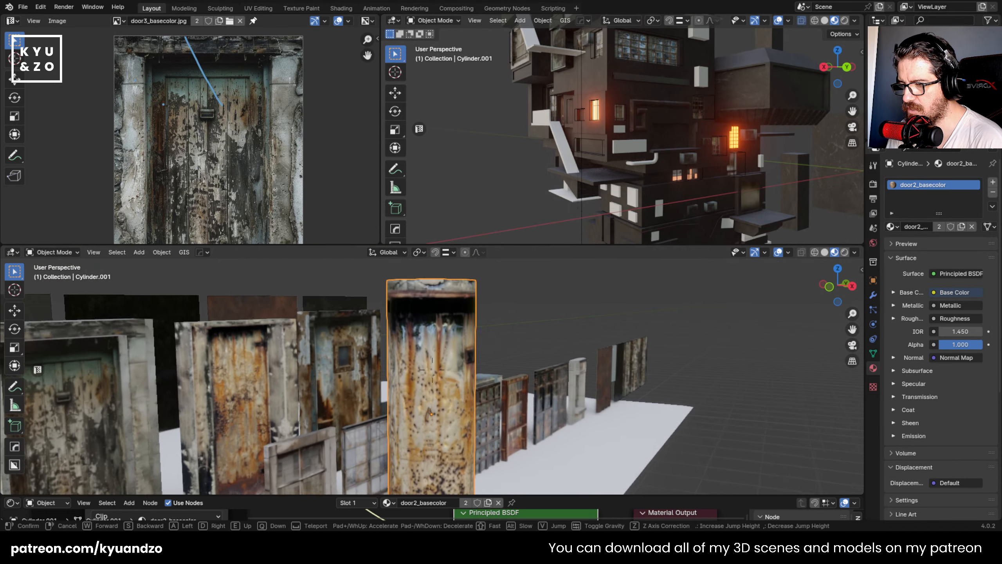
{"action": "key", "text": "w"}
{"action": "key", "text": "s"}
{"action": "key", "text": "s"}
{"action": "key", "text": "d"}
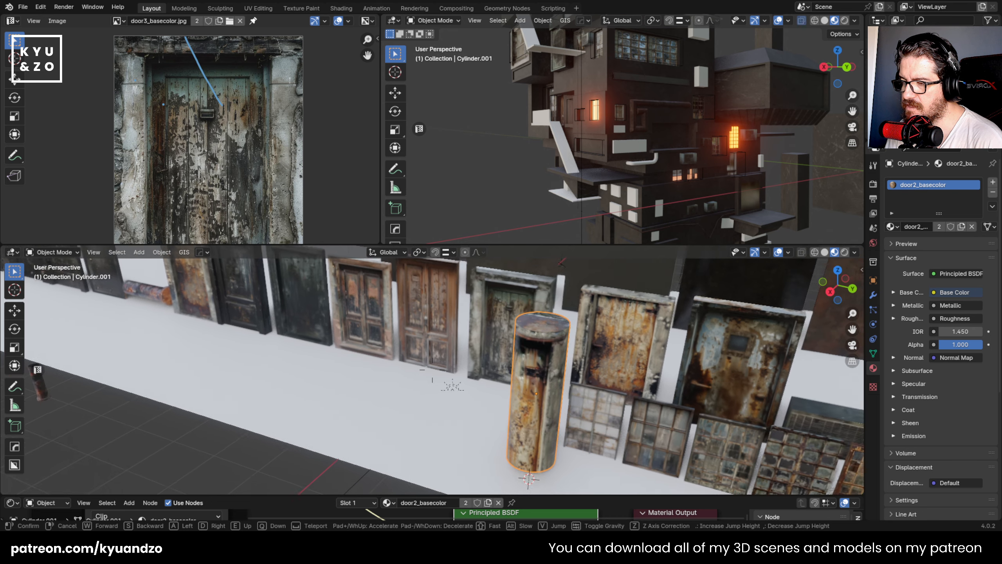
{"action": "key", "text": "w"}
{"action": "left_click", "coordinate": [432, 370]}
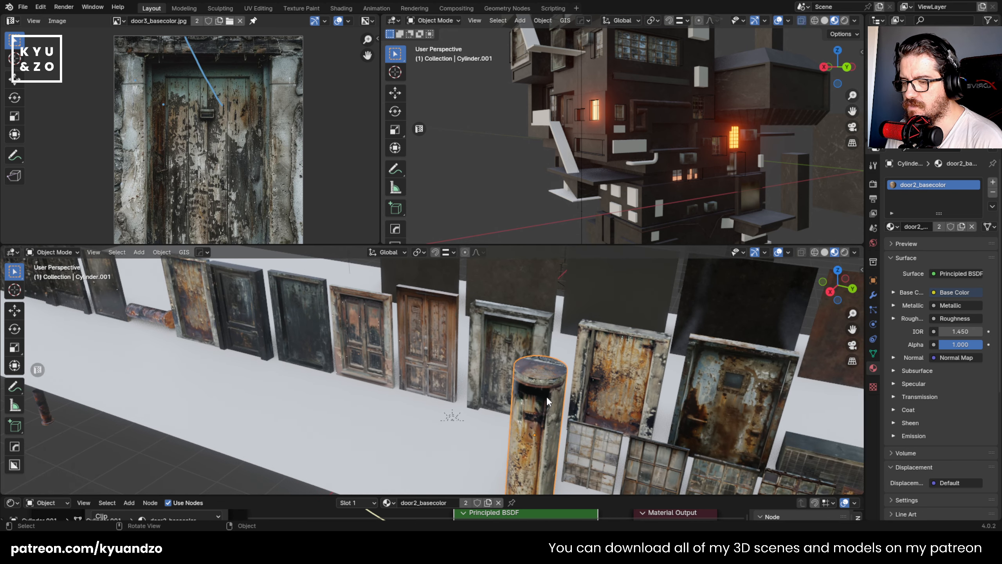
- Cut an edge loop near the cylinder's upper end and select the ring of faces above it
{"action": "key", "text": "Tab"}
{"action": "key", "text": "ctrl+r"}
{"action": "left_click", "coordinate": [553, 430]}
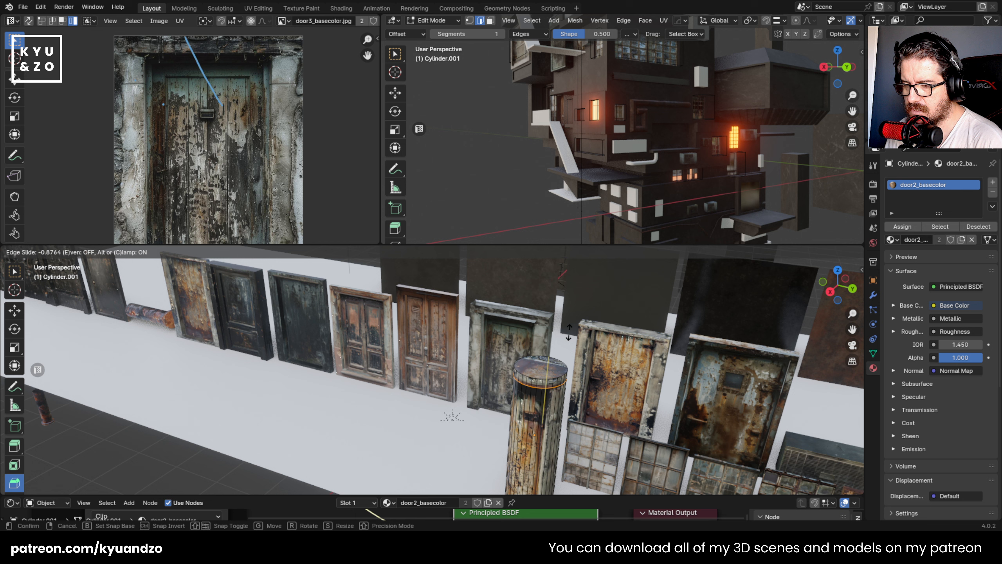
{"action": "left_click", "coordinate": [567, 334]}
{"action": "key", "text": "3"}
{"action": "left_click", "coordinate": [544, 383]}
{"action": "left_click", "coordinate": [544, 382], "text": "alt"}
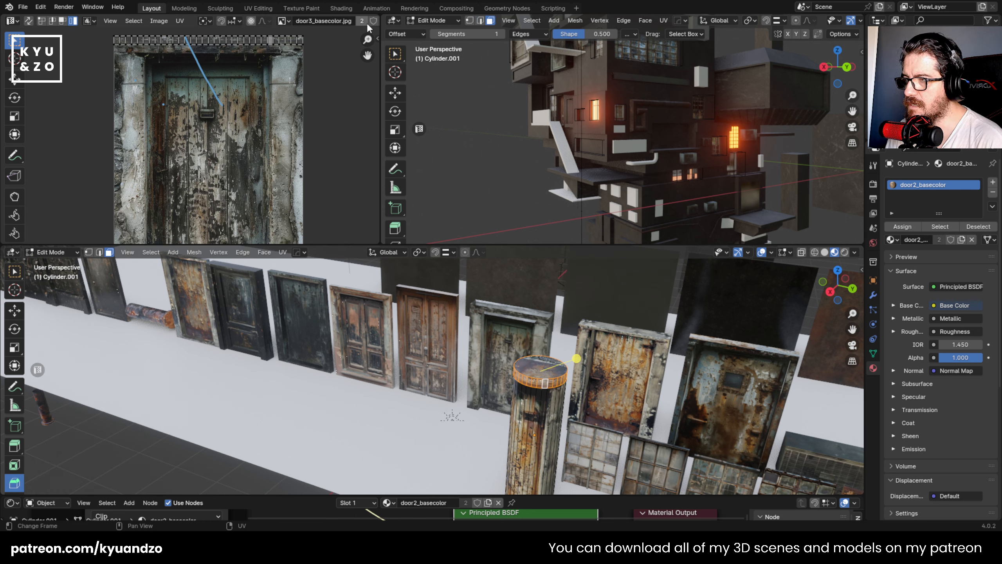
- Delete the cylinder textured with the door2 material
{"action": "key", "text": "Tab"}
{"action": "key", "text": "Delete"}
- Add a new cylinder in front of the doors and scale it uniformly to about 0.488
{"action": "middle_click_drag", "start_coordinate": [427, 337], "coordinate": [494, 332], "text": "shift"}
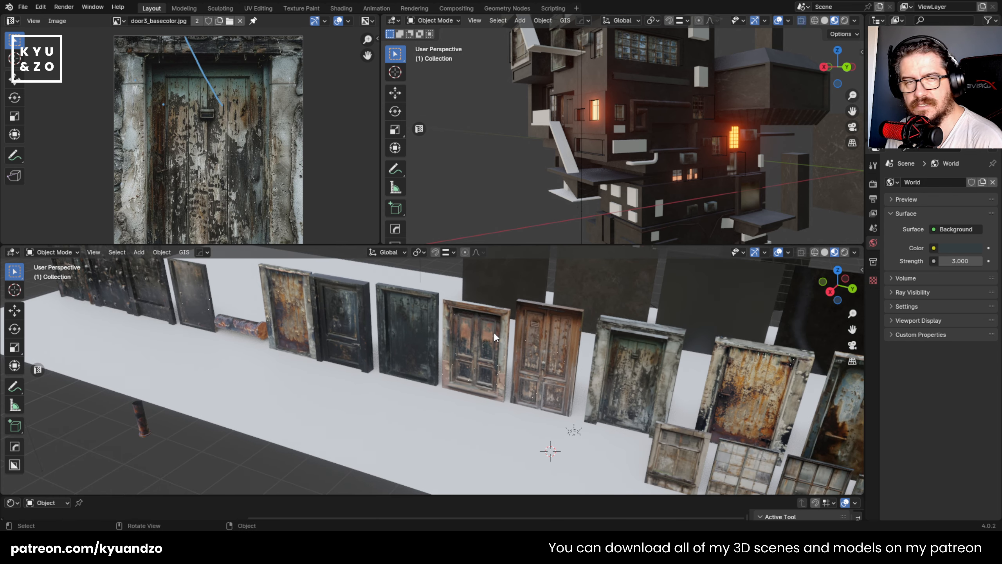
{"action": "scroll", "coordinate": [493, 332], "scroll_direction": "down", "scroll_amount": 2}
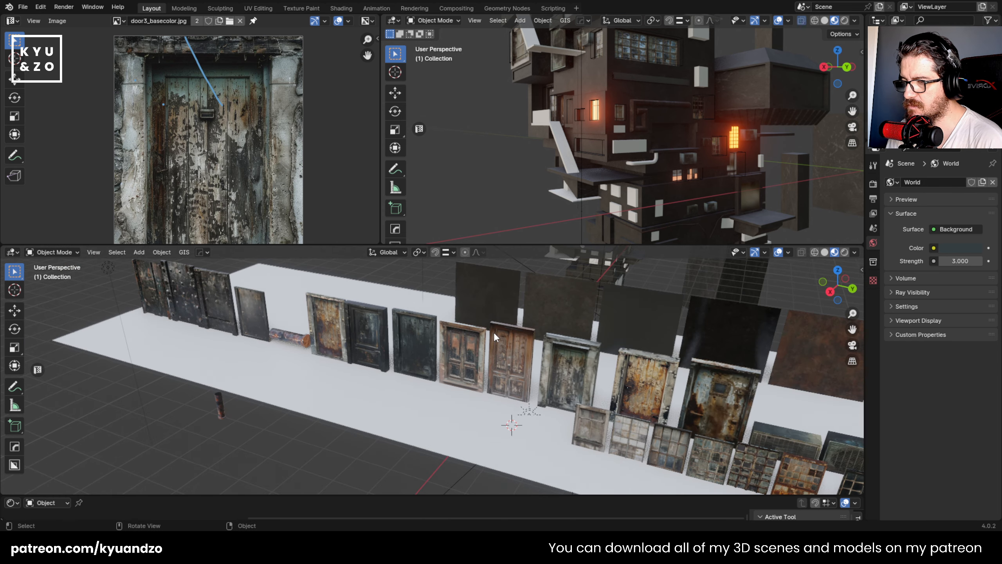
{"action": "scroll", "coordinate": [493, 333], "scroll_direction": "up", "scroll_amount": 1}
{"action": "middle_click_drag", "start_coordinate": [494, 333], "coordinate": [446, 315], "text": "shift"}
{"action": "scroll", "coordinate": [447, 315], "scroll_direction": "up", "scroll_amount": 2}
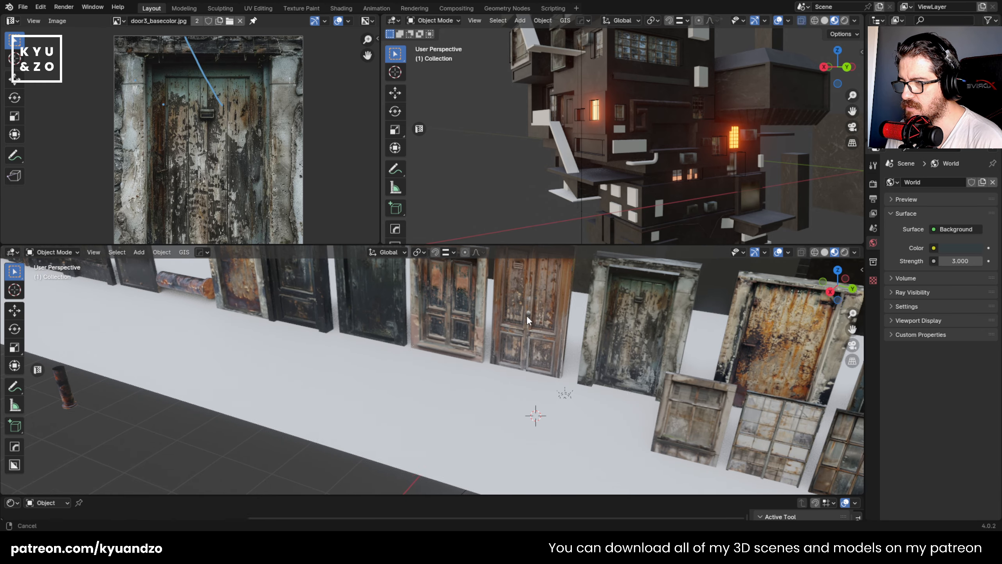
{"action": "middle_click_drag", "start_coordinate": [526, 316], "coordinate": [452, 376], "text": "shift"}
{"action": "key", "text": "shift+a"}
{"action": "mouse_move", "coordinate": [426, 311]}
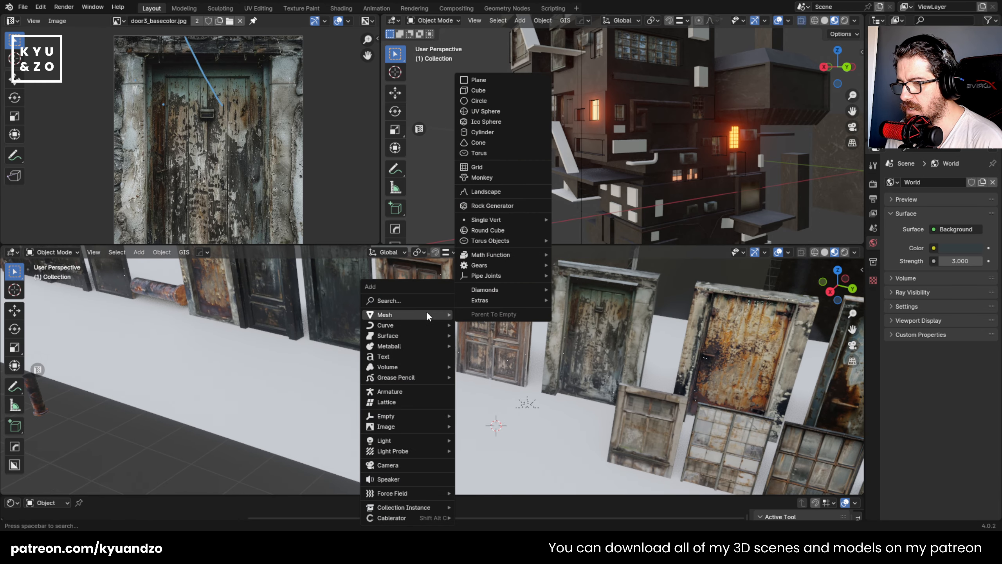
{"action": "left_click", "coordinate": [483, 131]}
{"action": "key", "text": "s"}
- Raise the cylinder about 1.05 m, stretch it about 2.03 times along Z and shift it about 0.49 m along Y
{"action": "key", "text": "z"}
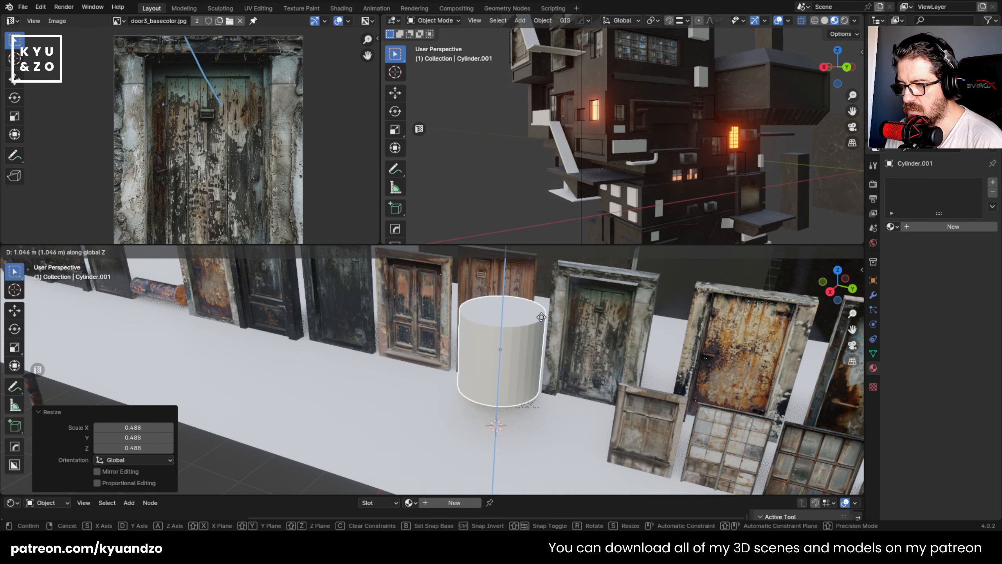
{"action": "left_click", "coordinate": [543, 326]}
{"action": "middle_click_drag", "start_coordinate": [544, 326], "coordinate": [558, 314]}
{"action": "key", "text": "g"}
{"action": "key", "text": "y"}
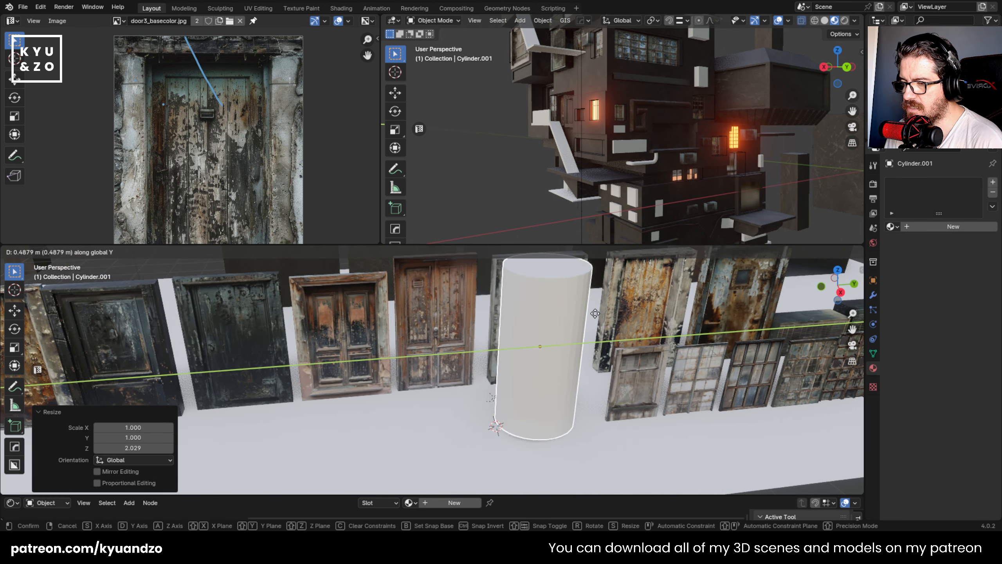
{"action": "left_click", "coordinate": [589, 316]}
- Link the brown wooden door's door4_basecolor material to the cylinder and remap the cylinder's UVs
{"action": "left_click", "coordinate": [457, 321], "text": "shift"}
{"action": "key", "text": "ctrl+l"}
{"action": "left_click", "coordinate": [553, 347]}
{"action": "key", "text": "Tab"}
{"action": "key", "text": "u"}
{"action": "scroll", "coordinate": [331, 204], "scroll_direction": "down", "scroll_amount": 2}
{"action": "key", "text": "Tab"}
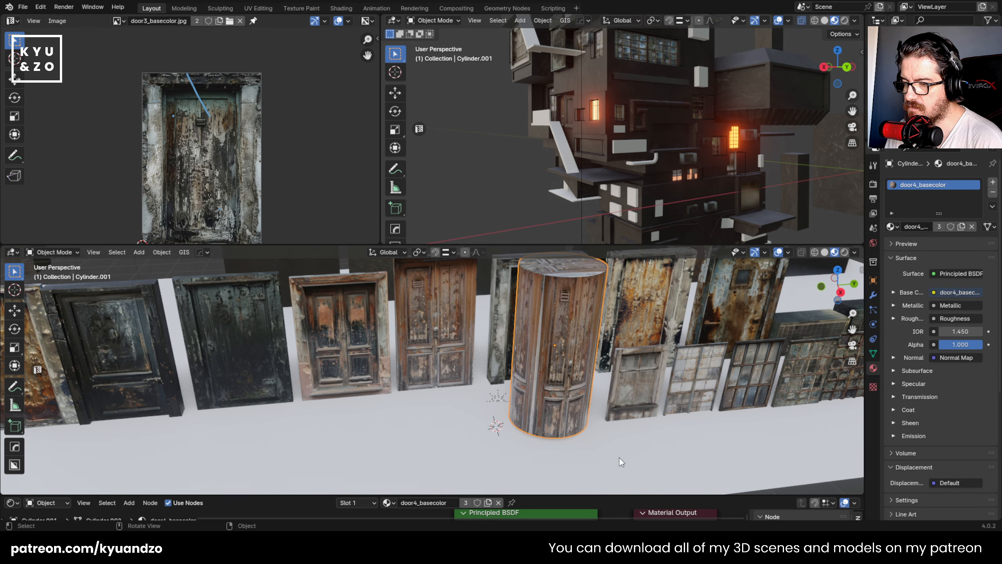
- Scale the door4-textured cylinder down into a slimmer column
{"action": "left_click", "coordinate": [620, 457]}
{"action": "left_click", "coordinate": [574, 383]}
{"action": "middle_click_drag", "start_coordinate": [573, 384], "coordinate": [556, 365]}
{"action": "key", "text": "s"}
{"action": "left_click", "coordinate": [507, 373]}
- Raise the column's upper cap face along Z until the column stands taller than the doors
{"action": "key", "text": "Tab"}
{"action": "left_click", "coordinate": [435, 337]}
{"action": "left_click", "coordinate": [844, 34]}
{"action": "left_click", "coordinate": [838, 64]}
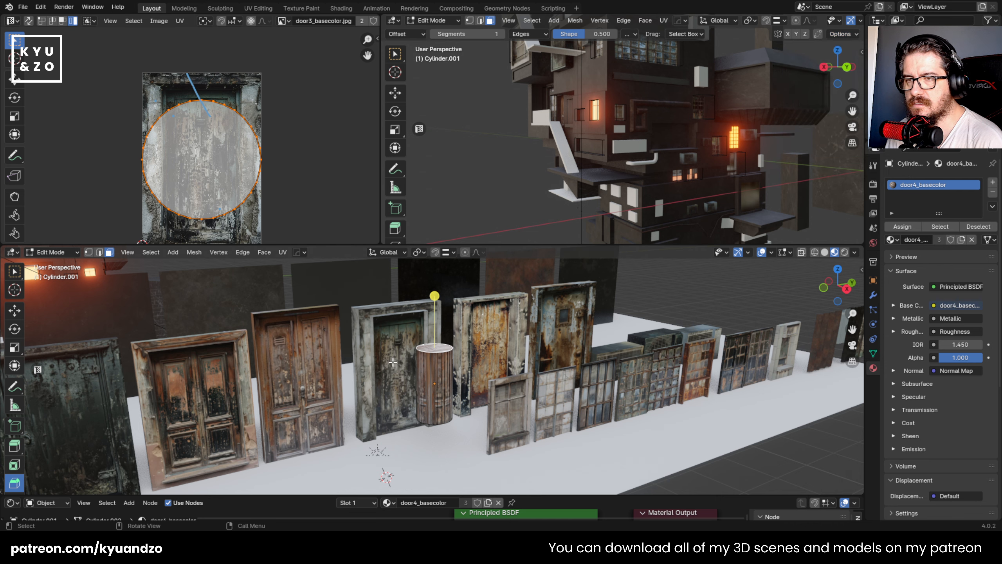
{"action": "key", "text": "g"}
{"action": "key", "text": "a"}
{"action": "left_click", "coordinate": [440, 281]}
- Lower the column's bottom cap face along Z to lengthen the column downwards
{"action": "middle_click_drag", "start_coordinate": [438, 369], "coordinate": [420, 478]}
{"action": "left_click", "coordinate": [439, 421]}
{"action": "key", "text": "g"}
{"action": "key", "text": "z"}
{"action": "left_click", "coordinate": [434, 466]}
- Select the whole column mesh and move both circular cap UV islands off the door image
{"action": "key", "text": "a"}
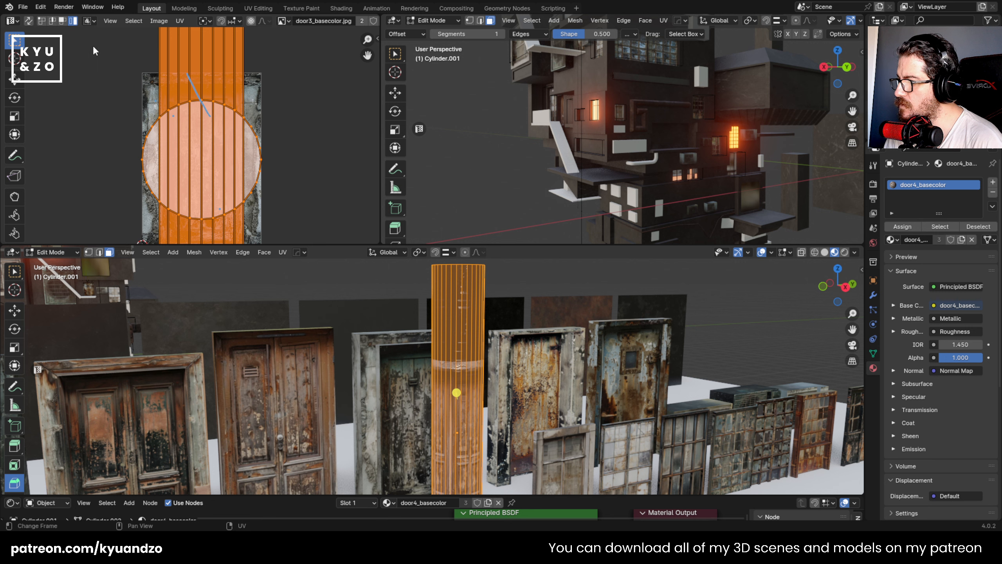
{"action": "left_click", "coordinate": [93, 47]}
{"action": "left_click", "coordinate": [159, 103]}
{"action": "left_click", "coordinate": [145, 151]}
{"action": "key", "text": "g"}
{"action": "left_click", "coordinate": [306, 155]}
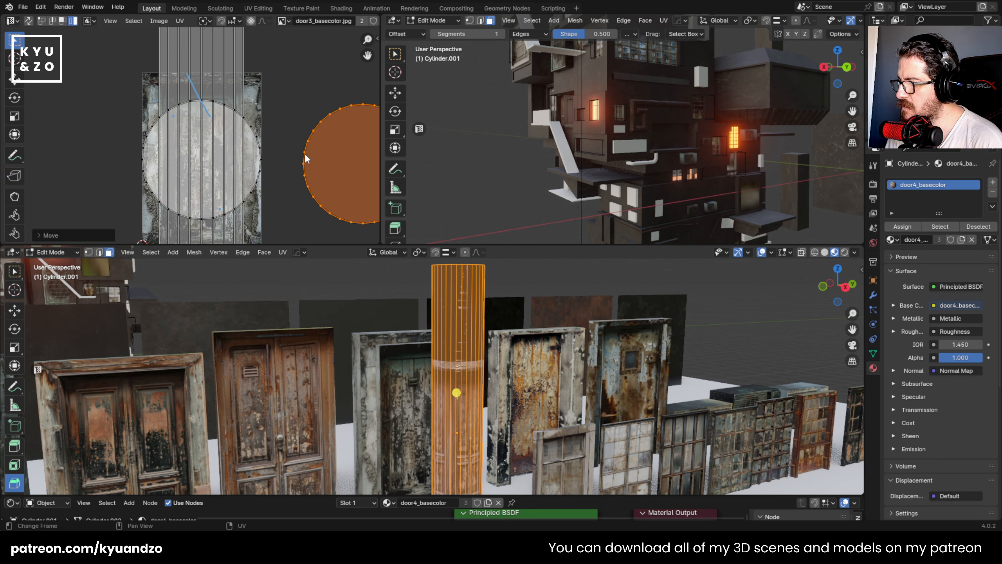
{"action": "left_click", "coordinate": [153, 148]}
{"action": "left_click", "coordinate": [148, 145]}
{"action": "key", "text": "g"}
{"action": "left_click", "coordinate": [343, 84]}
- Scale the column's side UV strips to about half size and place them over the door image
{"action": "key", "text": "a"}
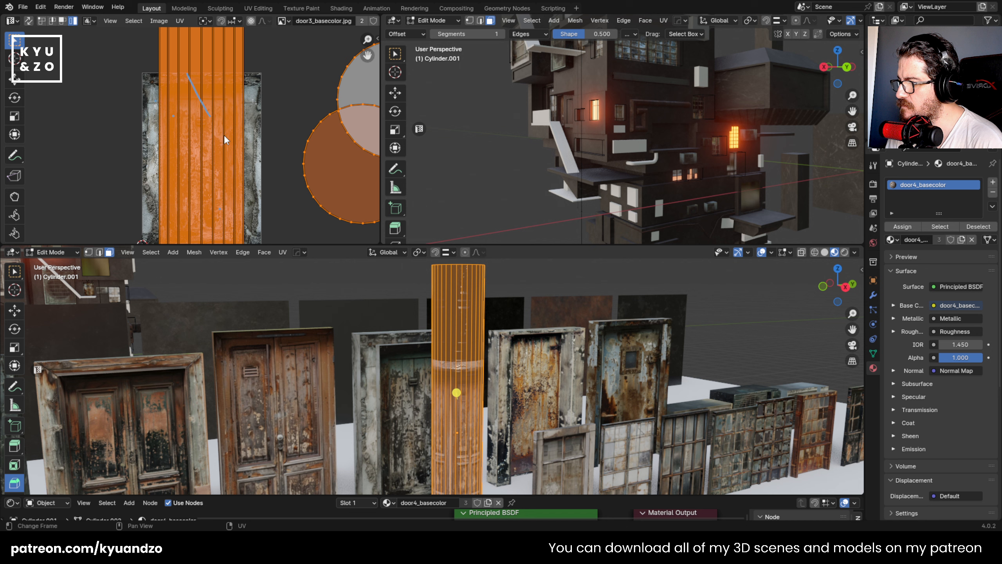
{"action": "scroll", "coordinate": [231, 143], "scroll_direction": "down", "scroll_amount": 2}
{"action": "left_click_drag", "start_coordinate": [103, 51], "coordinate": [238, 231]}
{"action": "key", "text": "s"}
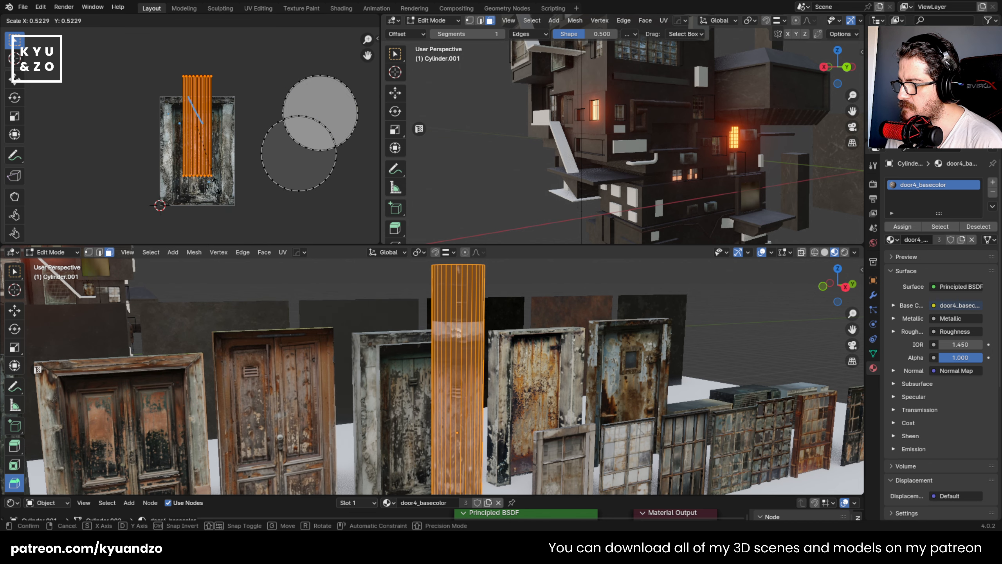
{"action": "left_click", "coordinate": [227, 180]}
{"action": "key", "text": "g"}
{"action": "left_click", "coordinate": [232, 206]}
- Try to unwrap the column's side faces without a seam
{"action": "key", "text": "Tab"}
{"action": "middle_click_drag", "start_coordinate": [422, 415], "coordinate": [469, 327]}
{"action": "key", "text": "Tab"}
{"action": "key", "text": "u"}
{"action": "left_click", "coordinate": [463, 263]}
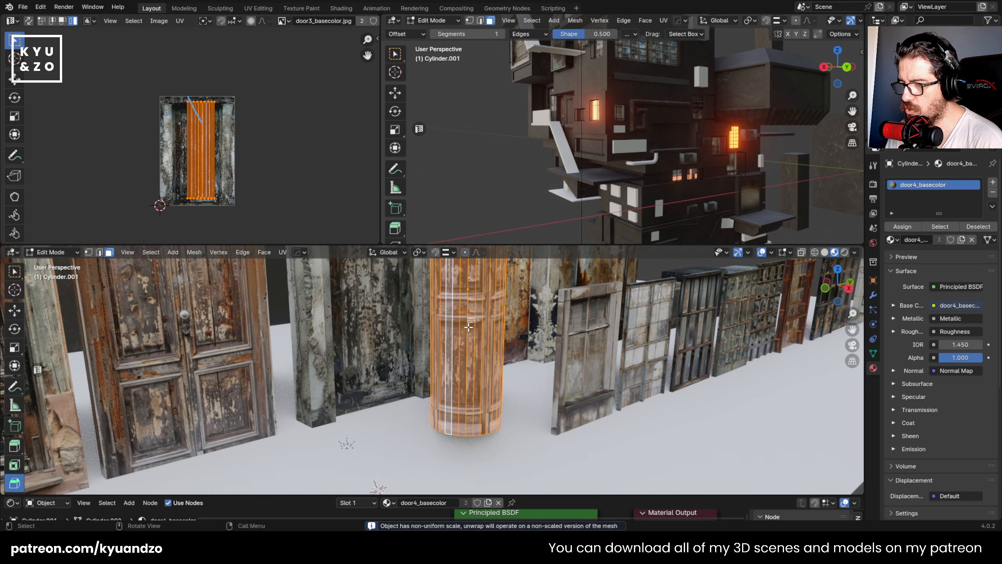
- Mark a vertical edge on the column's side as a UV seam
{"action": "scroll", "coordinate": [468, 327], "scroll_direction": "up", "scroll_amount": 1}
{"action": "key", "text": "2"}
{"action": "left_click", "coordinate": [449, 317]}
{"action": "key", "text": "u"}
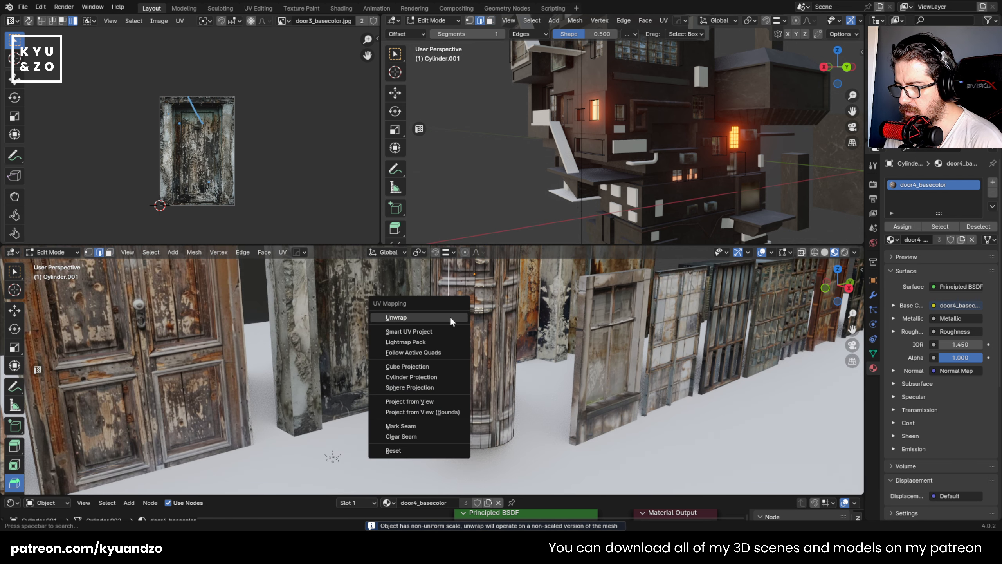
{"action": "left_click", "coordinate": [427, 425]}
- Select the column's side faces and unwrap them along the marked seam
{"action": "key", "text": "3"}
{"action": "key", "text": "a"}
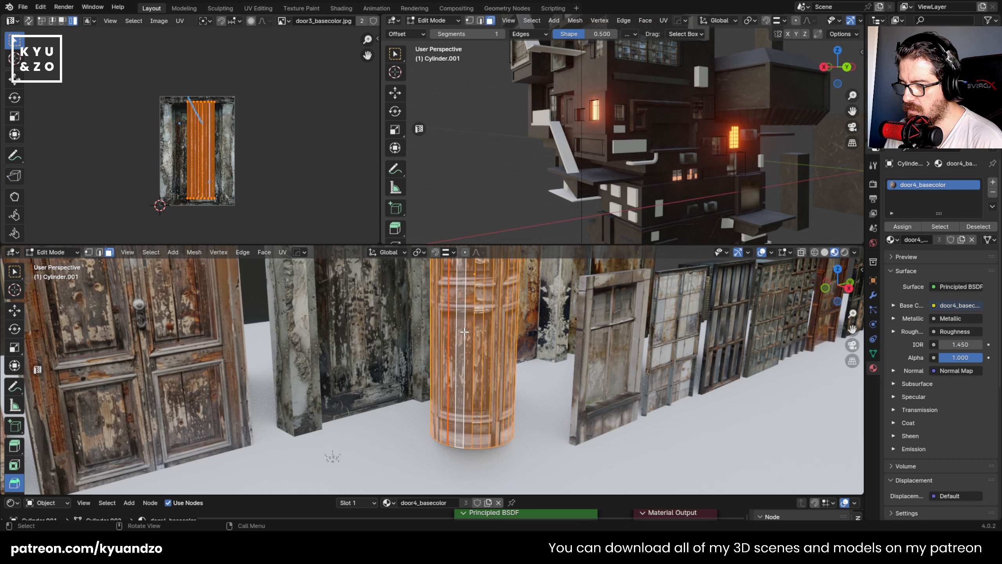
{"action": "key", "text": "u"}
{"action": "left_click", "coordinate": [429, 222]}
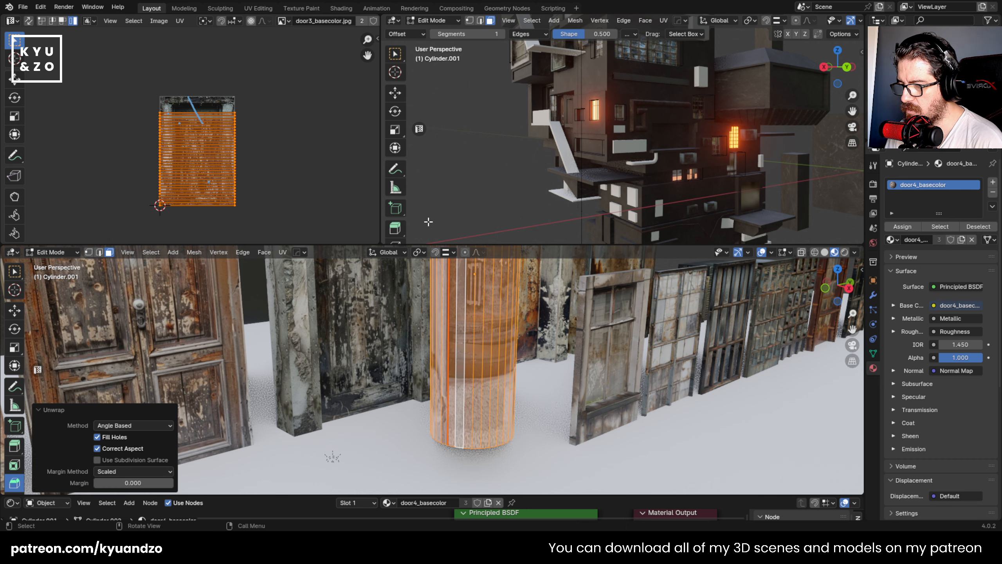
- Rotate the side UVs a quarter turn so they stand upright and enlarge them to about 2.5 times their size
{"action": "middle_click_drag", "start_coordinate": [456, 338], "coordinate": [439, 342]}
{"action": "scroll", "coordinate": [439, 342], "scroll_direction": "up", "scroll_amount": 3}
{"action": "key", "text": "r"}
{"action": "left_click", "coordinate": [257, 179]}
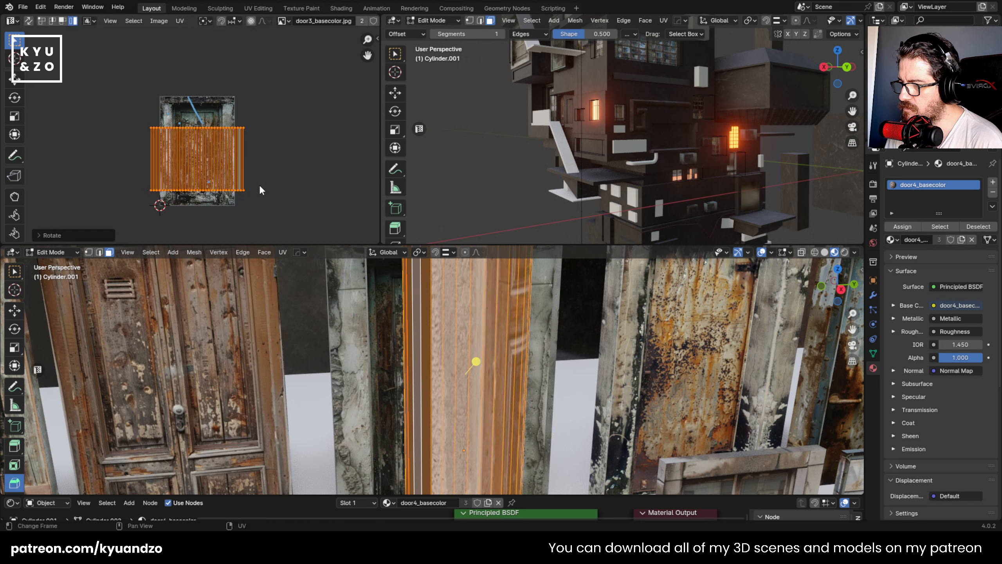
{"action": "key", "text": "s"}
{"action": "left_click", "coordinate": [360, 203]}
- Move the side UVs across the door image and narrow them along X
{"action": "key", "text": "g"}
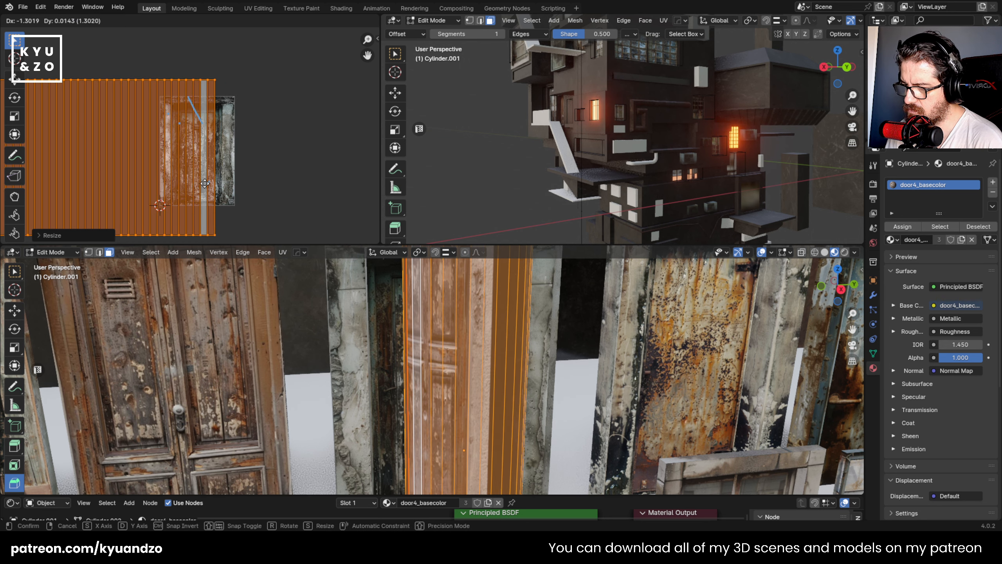
{"action": "left_click", "coordinate": [236, 175]}
{"action": "key", "text": "s"}
{"action": "key", "text": "x"}
{"action": "scroll", "coordinate": [237, 178], "scroll_direction": "down", "scroll_amount": 3}
{"action": "scroll", "coordinate": [456, 383], "scroll_direction": "down", "scroll_amount": 5}
{"action": "key", "text": "Tab"}
- Cut a horizontal edge loop around the column's upper part, with a slide factor of about -0.648
{"action": "middle_click_drag", "start_coordinate": [455, 382], "coordinate": [433, 388]}
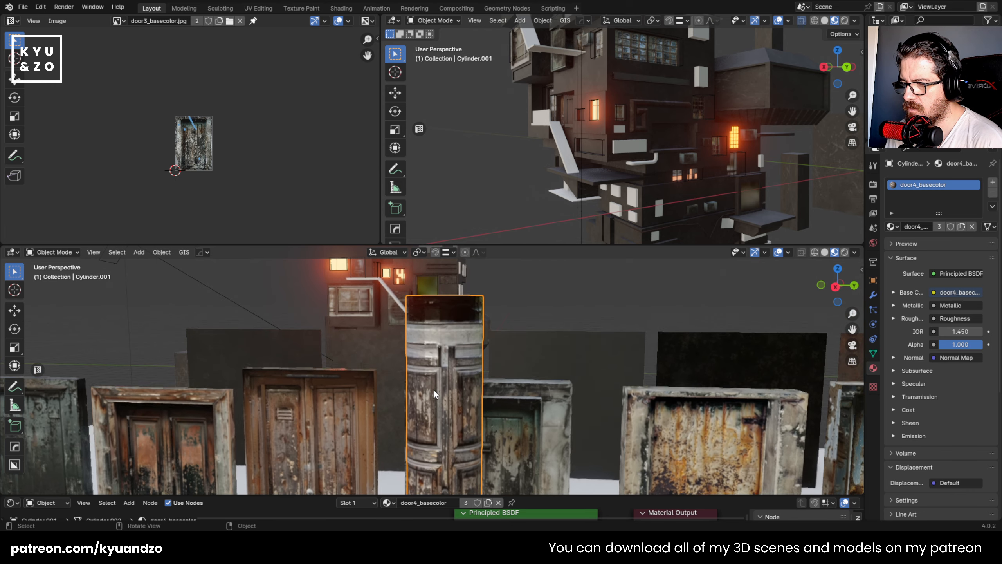
{"action": "key", "text": "Tab"}
{"action": "key", "text": "ctrl+r"}
{"action": "left_click", "coordinate": [432, 379]}
{"action": "left_click", "coordinate": [433, 253]}
{"action": "left_click", "coordinate": [434, 253]}
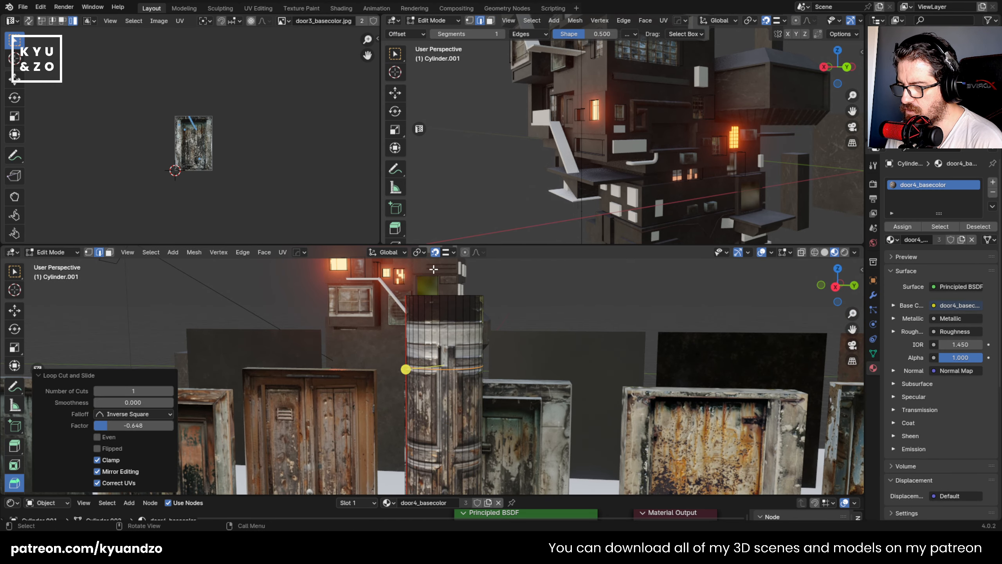
{"action": "left_click", "coordinate": [437, 325]}
- Cut another horizontal edge loop around the column near its base
{"action": "middle_click_drag", "start_coordinate": [433, 392], "coordinate": [455, 432], "text": "shift"}
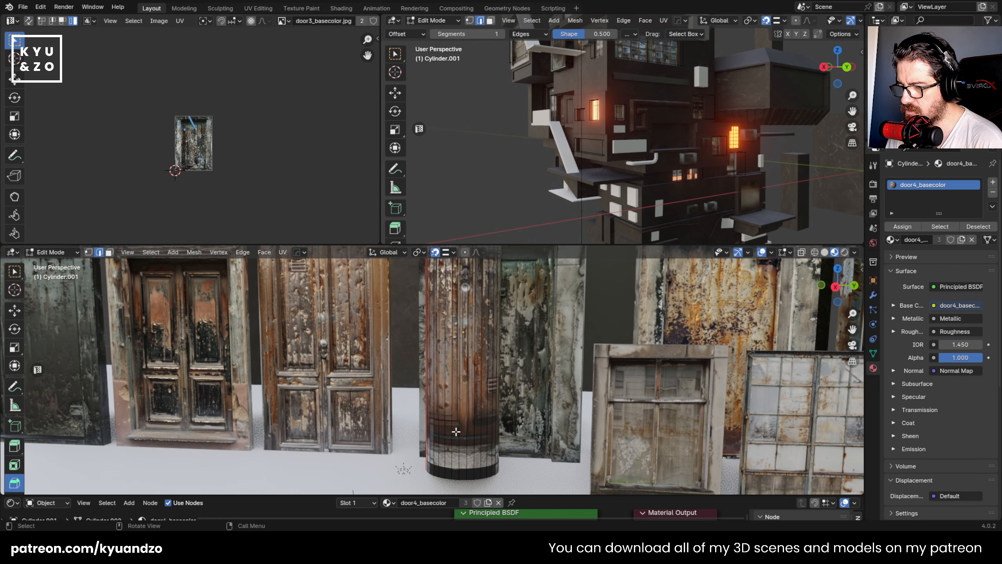
{"action": "key", "text": "ctrl+r"}
{"action": "left_click", "coordinate": [451, 429]}
{"action": "left_click", "coordinate": [439, 278]}
- Select the face bands above the column's upper edge loop and below its base edge loop
{"action": "key", "text": "3"}
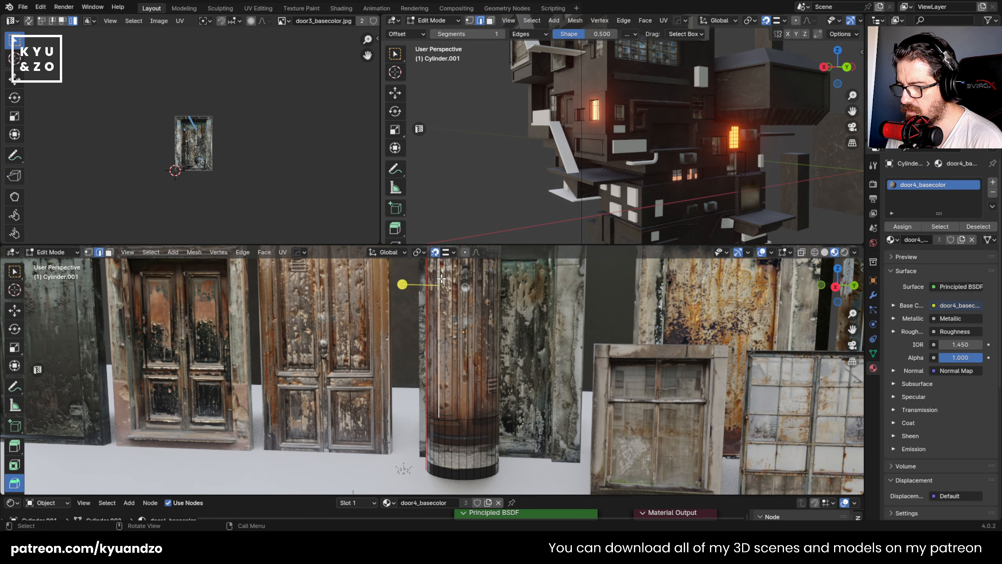
{"action": "left_click", "coordinate": [444, 429]}
{"action": "left_click", "coordinate": [445, 429], "text": "alt"}
{"action": "middle_click_drag", "start_coordinate": [465, 297], "coordinate": [454, 450], "text": "shift"}
{"action": "left_click", "coordinate": [447, 328], "text": "alt+shift"}
{"action": "scroll", "coordinate": [190, 135], "scroll_direction": "up", "scroll_amount": 3}
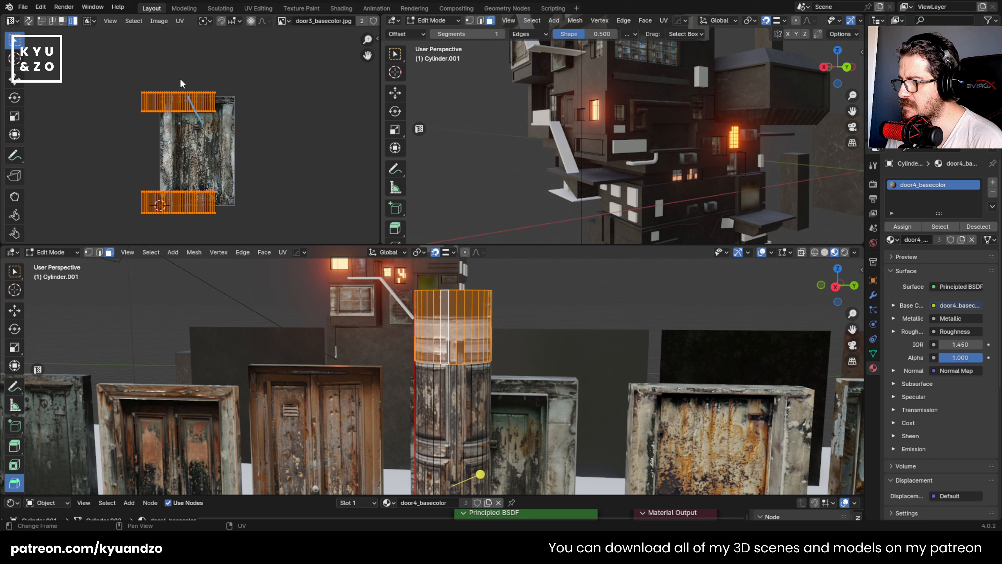
- Move the upper band's UVs up along Y by about 0.58 so they lie over the middle of the door image
{"action": "middle_click_drag", "start_coordinate": [180, 78], "coordinate": [193, 124]}
{"action": "scroll", "coordinate": [193, 132], "scroll_direction": "up", "scroll_amount": 2}
{"action": "left_click", "coordinate": [121, 145]}
{"action": "key", "text": "a"}
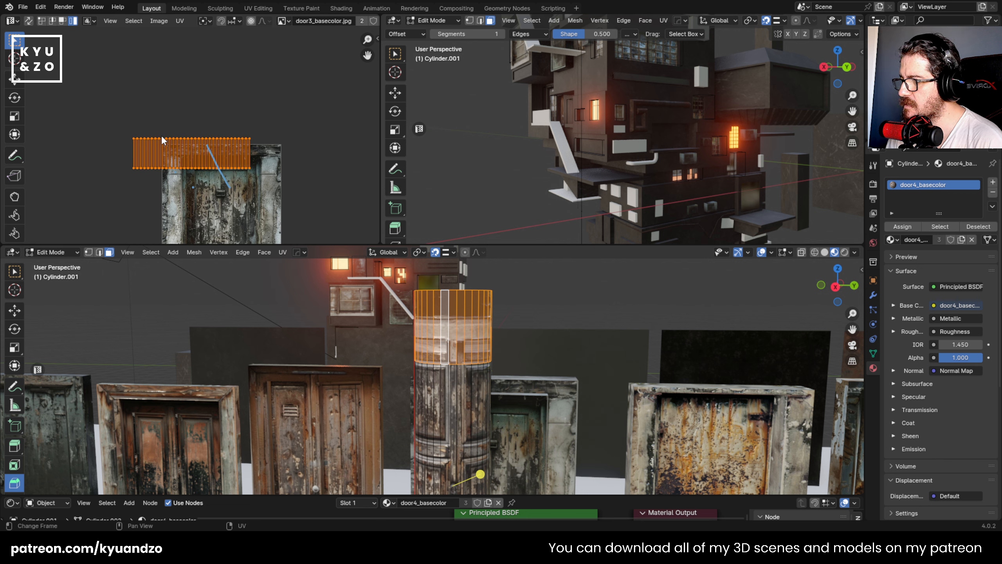
{"action": "key", "text": "g"}
{"action": "right_click", "coordinate": [241, 215]}
{"action": "scroll", "coordinate": [276, 194], "scroll_direction": "down", "scroll_amount": 6}
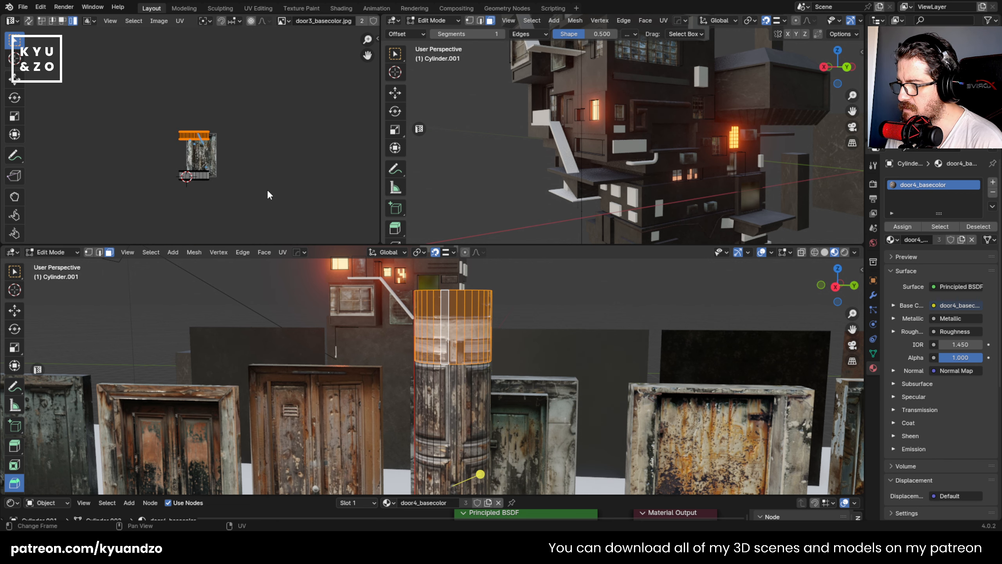
{"action": "key", "text": "g"}
{"action": "key", "text": "y"}
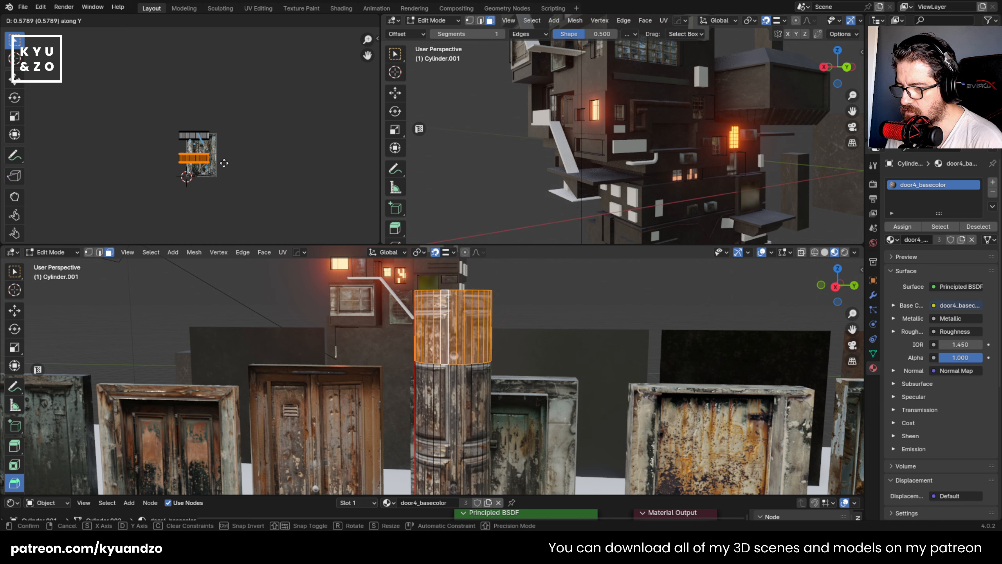
{"action": "left_click", "coordinate": [223, 160]}
{"action": "key", "text": "Tab"}
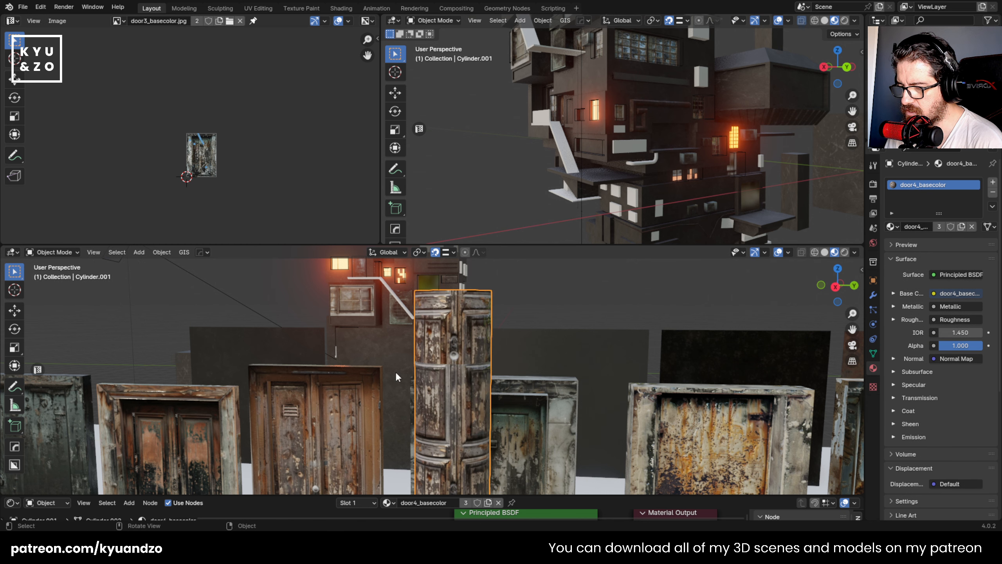
- Cut a horizontal edge loop just below the upper band's lower border, with a slide factor of about -0.957
{"action": "scroll", "coordinate": [394, 372], "scroll_direction": "down", "scroll_amount": 2}
{"action": "scroll", "coordinate": [396, 372], "scroll_direction": "up", "scroll_amount": 10}
{"action": "scroll", "coordinate": [395, 372], "scroll_direction": "down", "scroll_amount": 6}
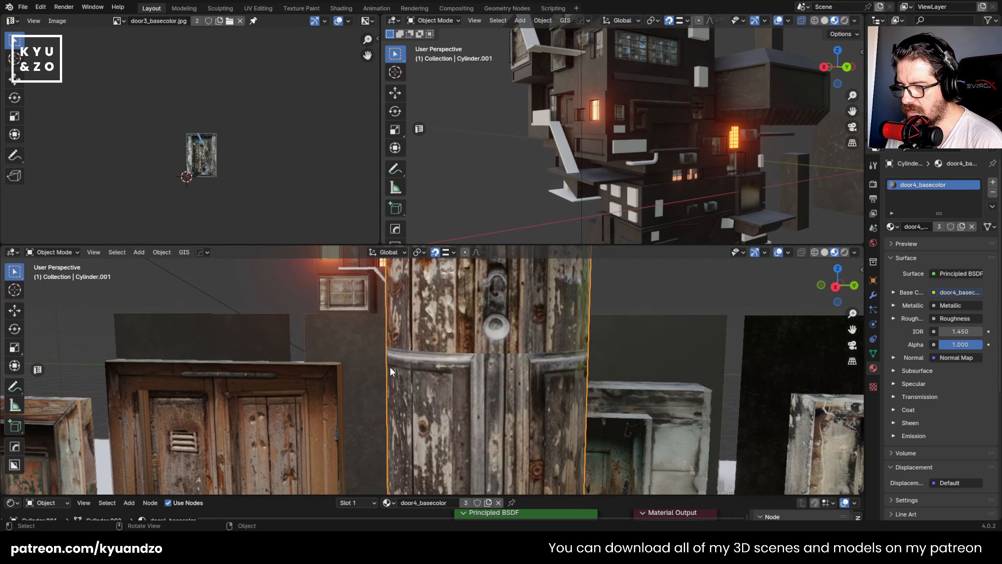
{"action": "scroll", "coordinate": [502, 369], "scroll_direction": "up", "scroll_amount": 1}
{"action": "key", "text": "Tab"}
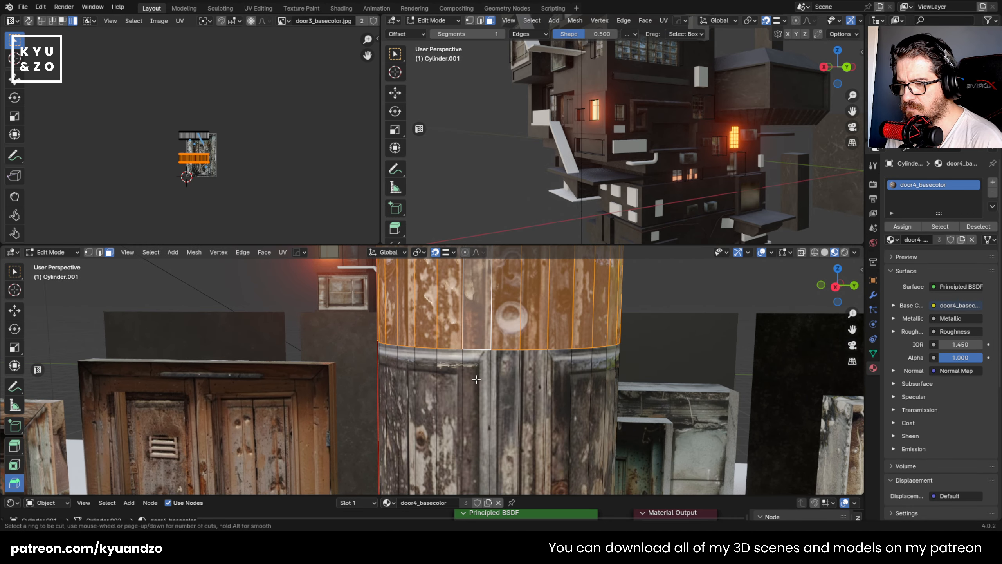
{"action": "key", "text": "ctrl+r"}
{"action": "left_click", "coordinate": [474, 395]}
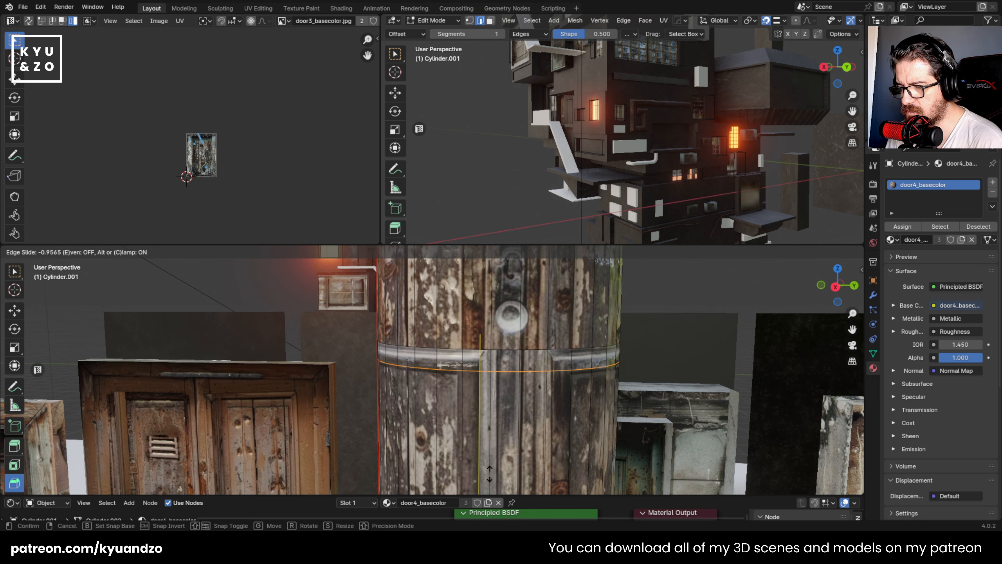
{"action": "left_click", "coordinate": [484, 383]}
- Extrude the thin ring of faces between the two close loops and scale it outward in X and Y into a collar
{"action": "key", "text": "3"}
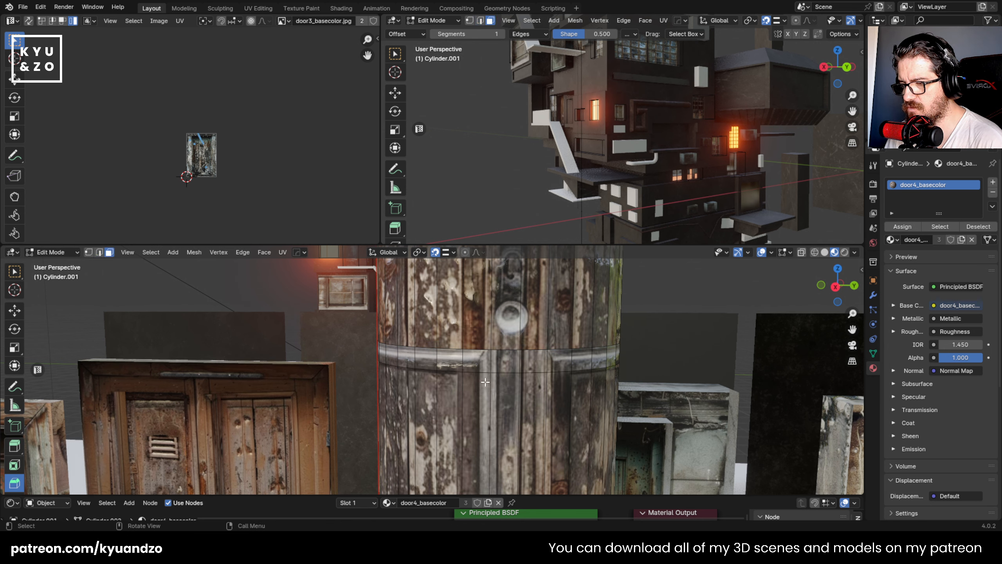
{"action": "left_click", "coordinate": [465, 353], "text": "alt"}
{"action": "key", "text": "e"}
{"action": "key", "text": "s"}
{"action": "key", "text": "shift+z"}
{"action": "left_click", "coordinate": [453, 363]}
- Unwrap the collar faces with a cube projection and check the texture on the column
{"action": "scroll", "coordinate": [453, 363], "scroll_direction": "down", "scroll_amount": 1}
{"action": "key", "text": "u"}
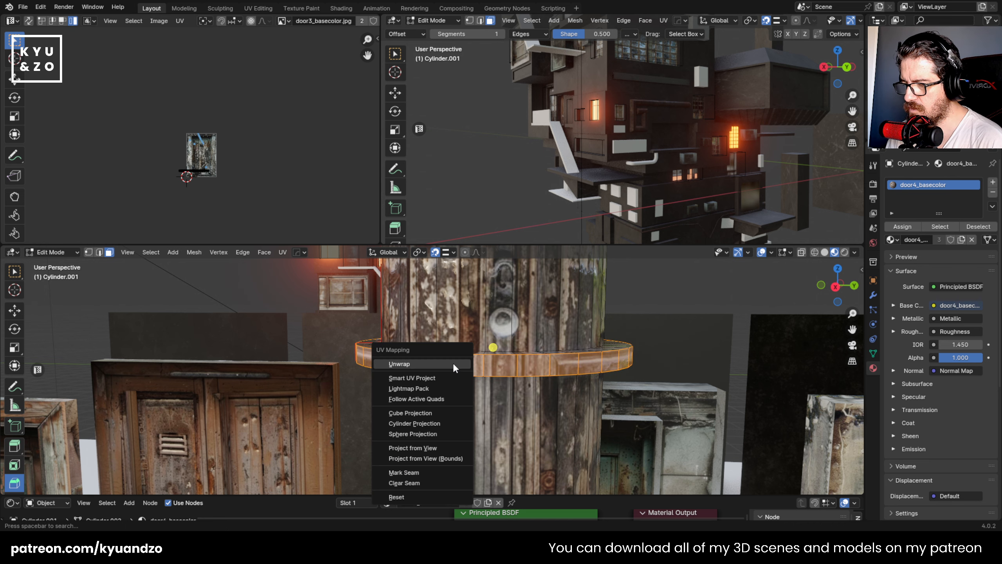
{"action": "left_click", "coordinate": [431, 412]}
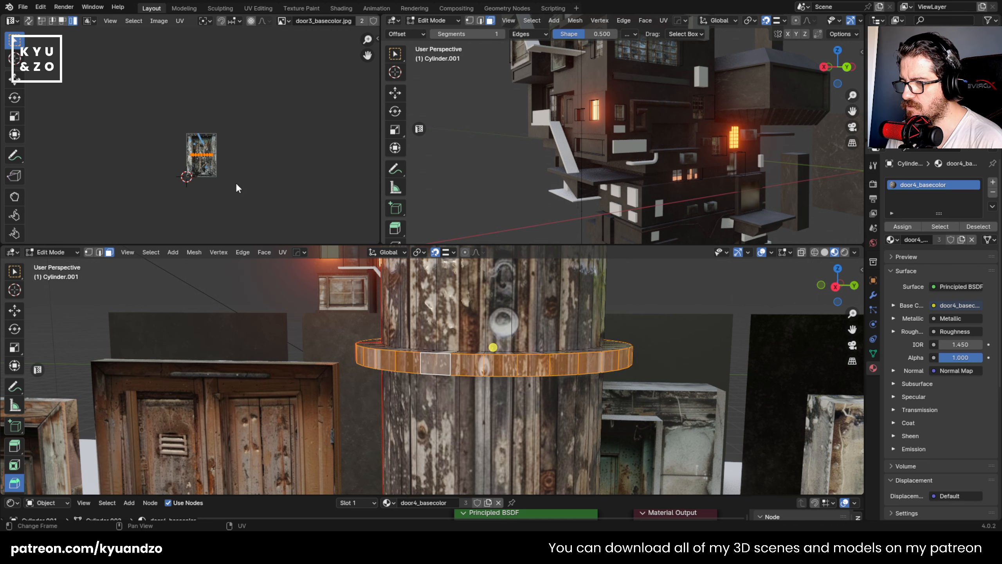
{"action": "key", "text": "Tab"}
{"action": "scroll", "coordinate": [416, 415], "scroll_direction": "down", "scroll_amount": 10}
{"action": "scroll", "coordinate": [412, 390], "scroll_direction": "up", "scroll_amount": 10}
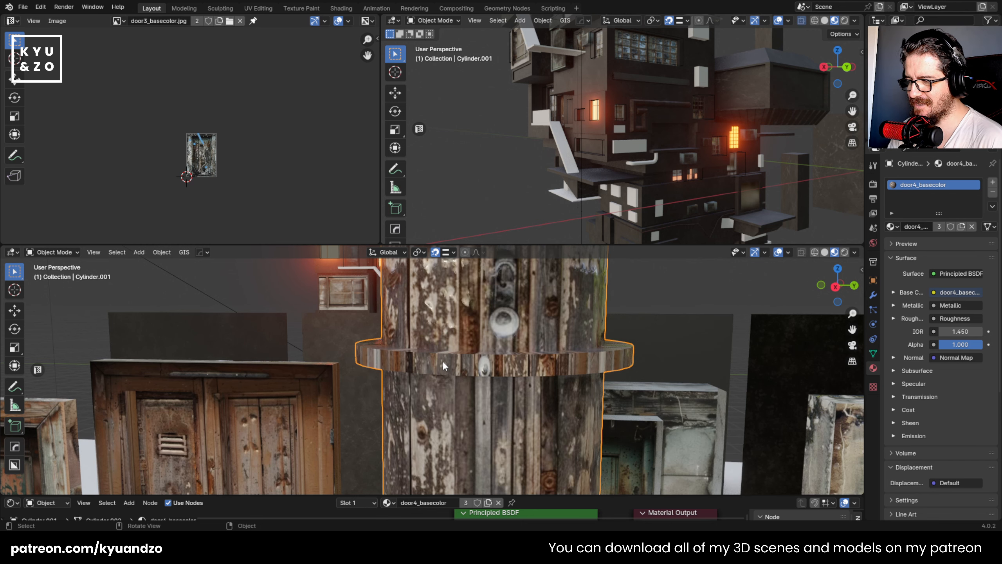
{"action": "scroll", "coordinate": [443, 361], "scroll_direction": "down", "scroll_amount": 4}
{"action": "scroll", "coordinate": [448, 370], "scroll_direction": "down", "scroll_amount": 4}
- Select only the ring of faces at the column's base for UV editing
{"action": "middle_click_drag", "start_coordinate": [448, 370], "coordinate": [442, 265], "text": "shift"}
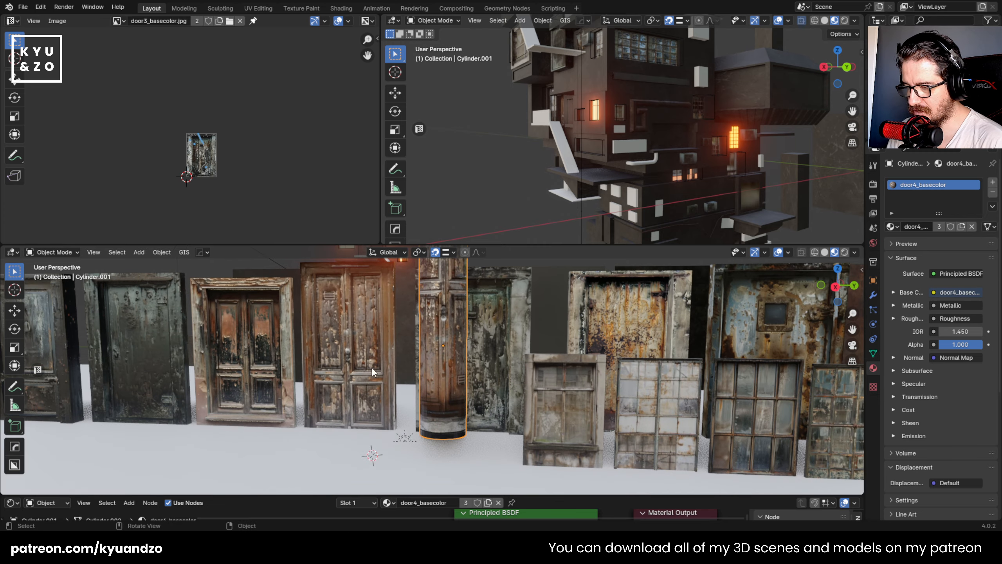
{"action": "middle_click_drag", "start_coordinate": [465, 397], "coordinate": [458, 351], "text": "shift"}
{"action": "scroll", "coordinate": [457, 350], "scroll_direction": "up", "scroll_amount": 3}
{"action": "scroll", "coordinate": [457, 352], "scroll_direction": "up", "scroll_amount": 2}
{"action": "key", "text": "Tab"}
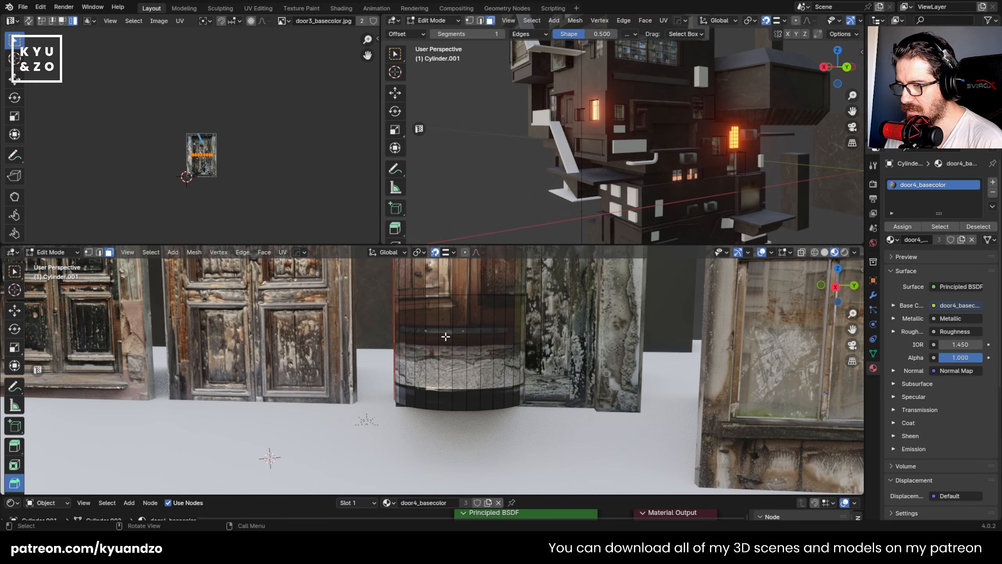
{"action": "left_click", "coordinate": [443, 340]}
{"action": "key", "text": "alt+a"}
{"action": "left_click", "coordinate": [442, 343], "text": "alt"}
{"action": "scroll", "coordinate": [442, 343], "scroll_direction": "up", "scroll_amount": 1}
- Try a cube projection with cube size 2.000 on the base band's faces, and undo it
{"action": "key", "text": "u"}
{"action": "left_click", "coordinate": [441, 351]}
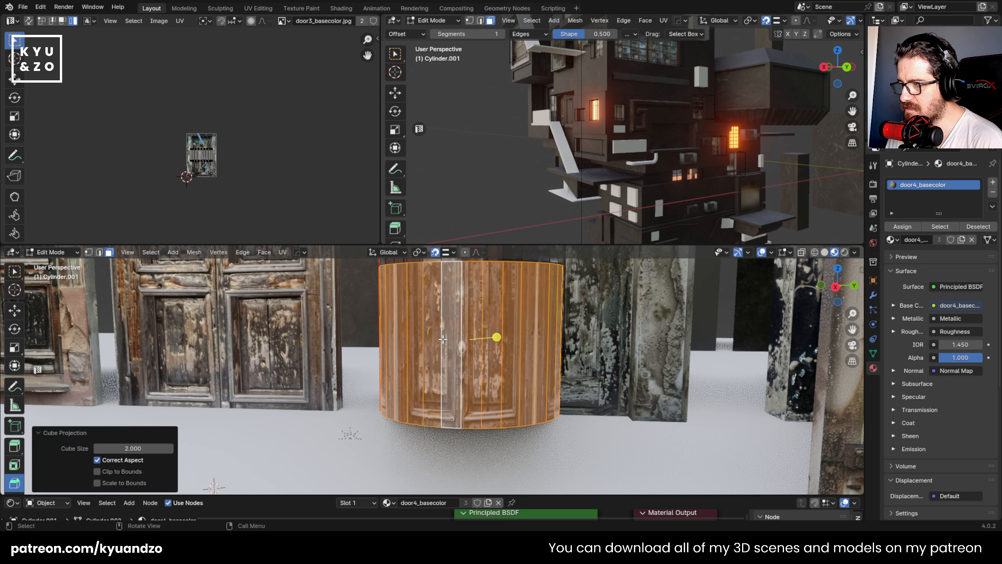
{"action": "key", "text": "a"}
{"action": "scroll", "coordinate": [225, 171], "scroll_direction": "up", "scroll_amount": 3}
{"action": "middle_click_drag", "start_coordinate": [226, 171], "coordinate": [225, 190]}
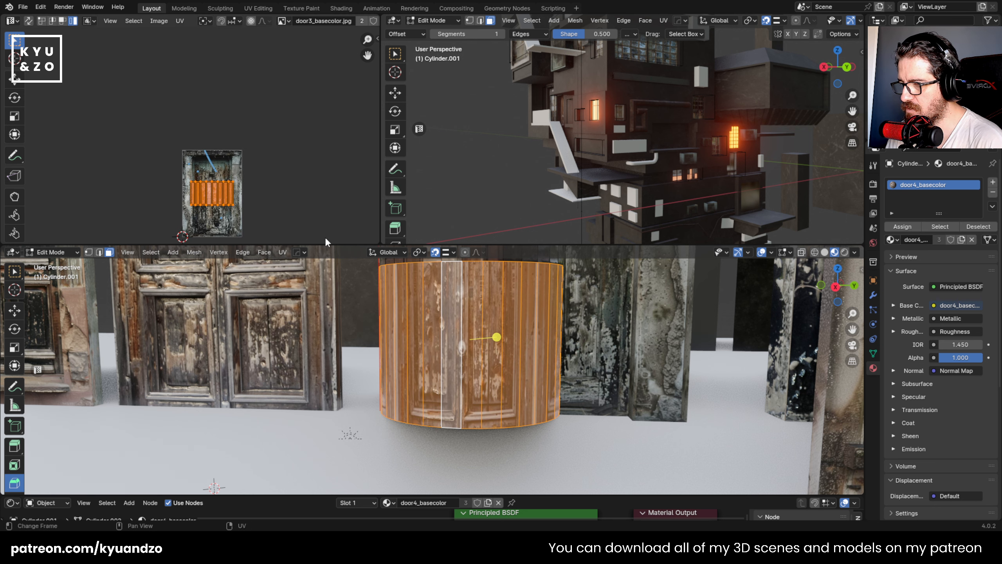
{"action": "scroll", "coordinate": [446, 336], "scroll_direction": "down", "scroll_amount": 2}
{"action": "middle_click_drag", "start_coordinate": [446, 333], "coordinate": [446, 354], "text": "shift"}
{"action": "key", "text": "ctrl+z"}
{"action": "key", "text": "ctrl+z"}
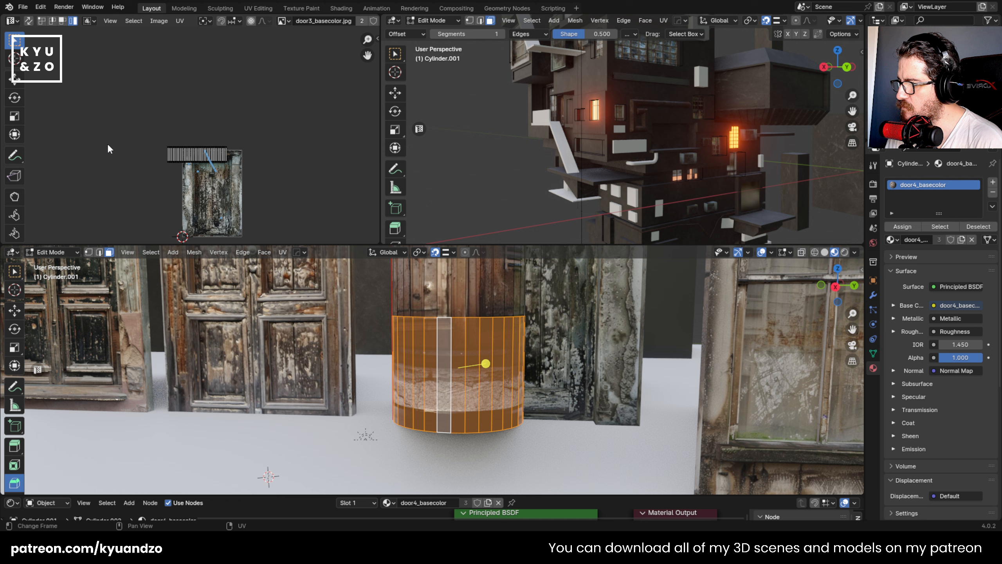
- Move the base band's UVs down along Y from the image's upper edge onto the door's planks
{"action": "key", "text": "a"}
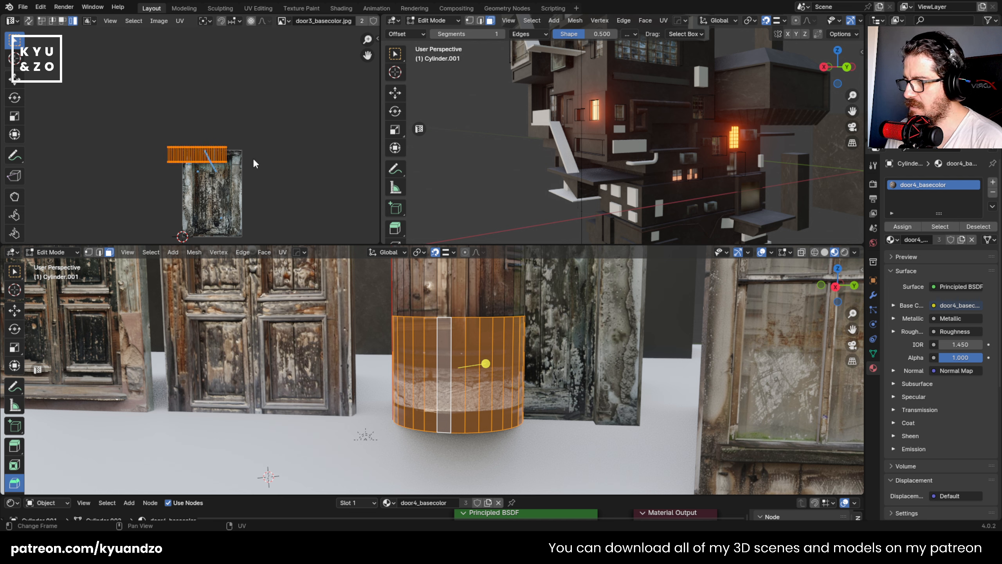
{"action": "key", "text": "g"}
{"action": "key", "text": "y"}
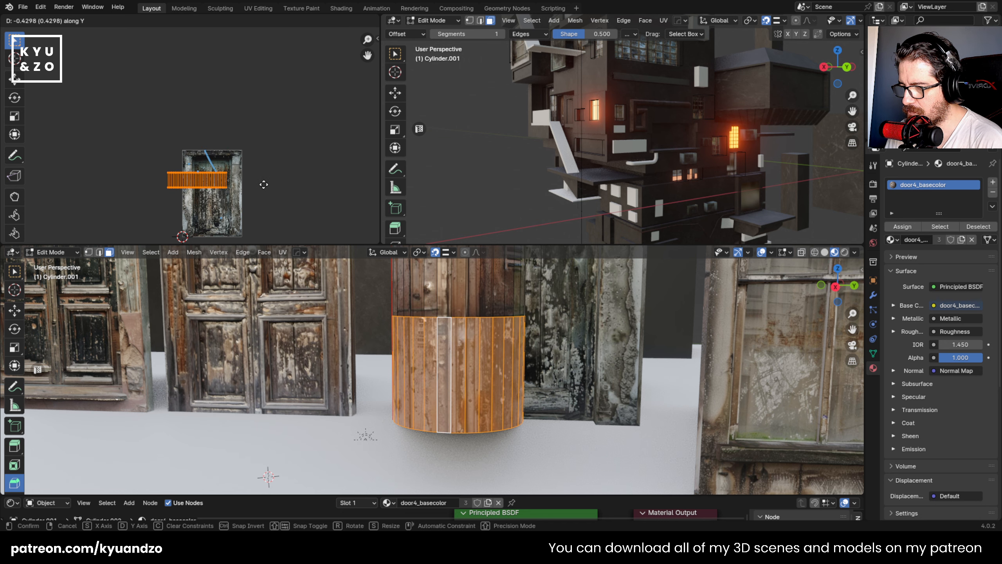
{"action": "left_click", "coordinate": [272, 195]}
{"action": "key", "text": "Tab"}
{"action": "scroll", "coordinate": [499, 357], "scroll_direction": "down", "scroll_amount": 3}
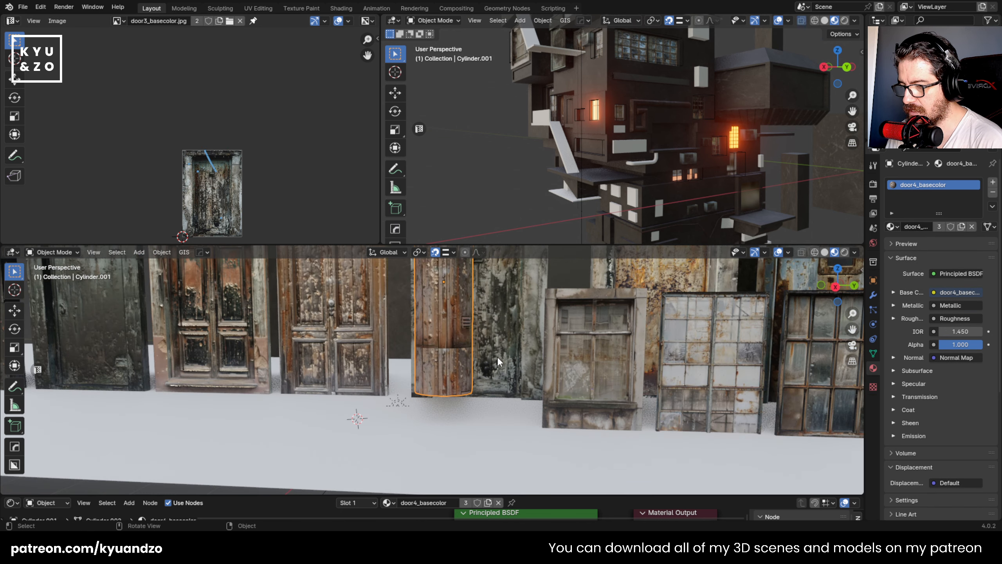
- Lower the column by about 0.293 m along Z with snapping turned off
{"action": "scroll", "coordinate": [497, 357], "scroll_direction": "up", "scroll_amount": 2}
{"action": "scroll", "coordinate": [498, 358], "scroll_direction": "down", "scroll_amount": 5}
{"action": "middle_click_drag", "start_coordinate": [498, 357], "coordinate": [389, 368]}
{"action": "scroll", "coordinate": [395, 383], "scroll_direction": "down", "scroll_amount": 2}
{"action": "scroll", "coordinate": [395, 383], "scroll_direction": "up", "scroll_amount": 2}
{"action": "key", "text": "g"}
{"action": "key", "text": "a"}
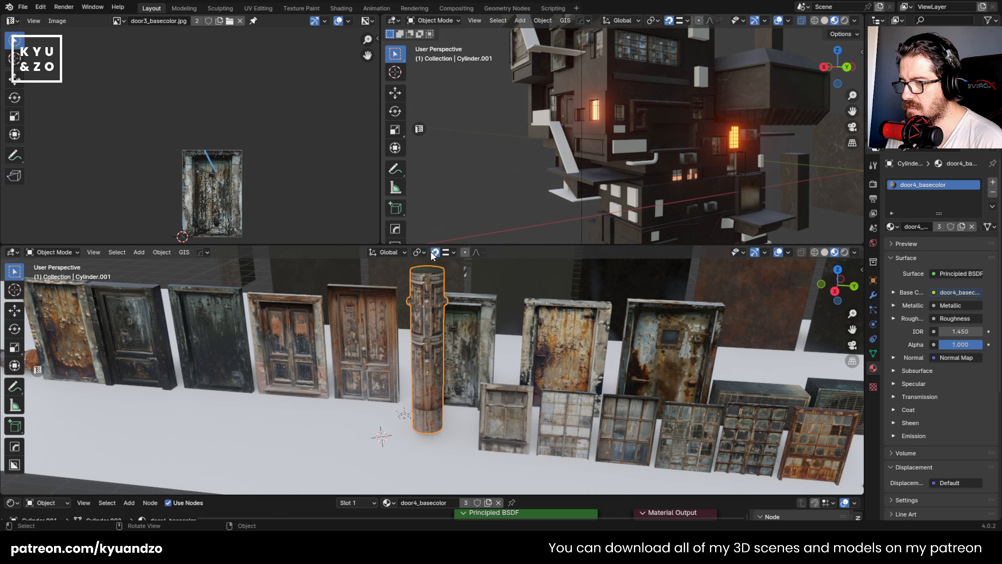
{"action": "left_click", "coordinate": [443, 342]}
- Duplicate the column along the negative Y direction and repeat the duplication into a row of six copies
{"action": "key", "text": "shift+d"}
{"action": "key", "text": "y"}
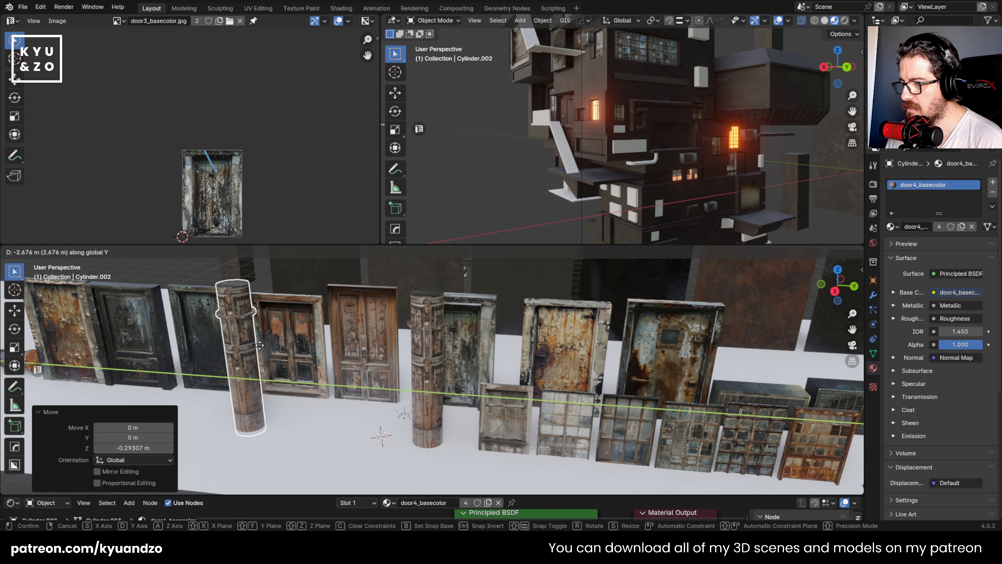
{"action": "left_click", "coordinate": [394, 354]}
{"action": "key", "text": "shift+r"}
{"action": "key", "text": "shift+r"}
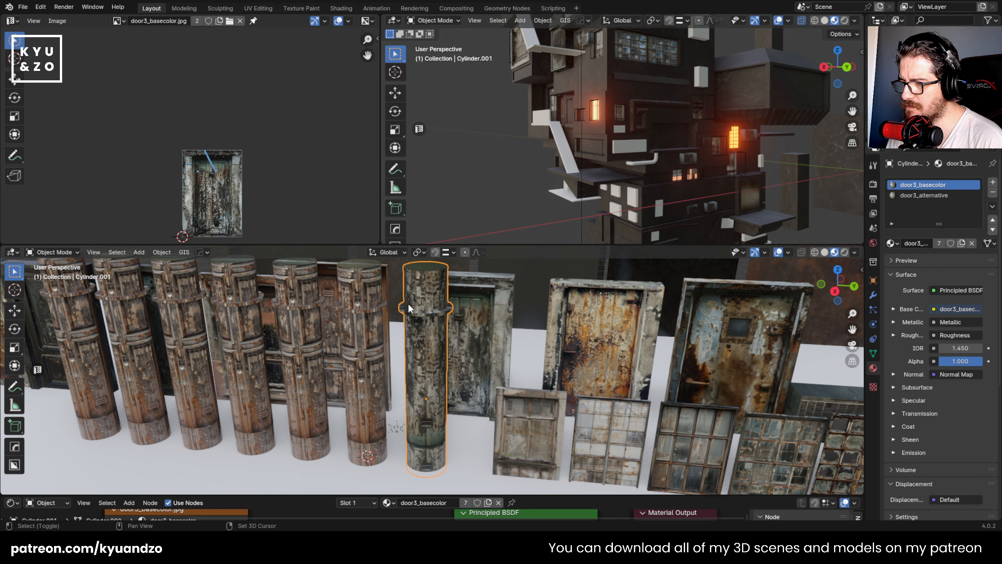
- Link the material of the rusty door with the small window to the copy nearest the original column
{"action": "scroll", "coordinate": [442, 312], "scroll_direction": "up", "scroll_amount": 2}
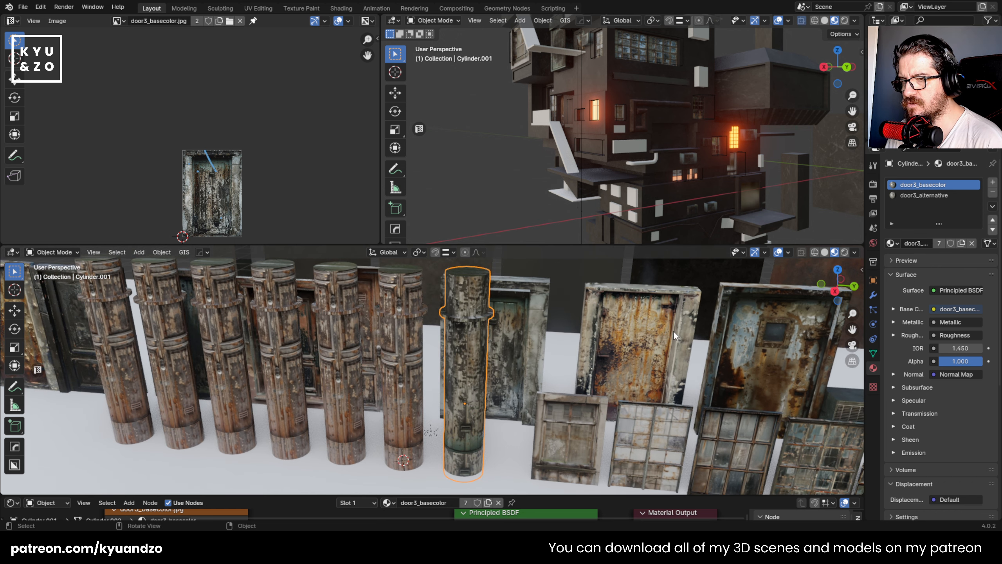
{"action": "left_click", "coordinate": [401, 350]}
{"action": "left_click", "coordinate": [756, 347], "text": "shift"}
{"action": "key", "text": "ctrl+l"}
{"action": "left_click", "coordinate": [752, 340]}
{"action": "left_click", "coordinate": [562, 341]}
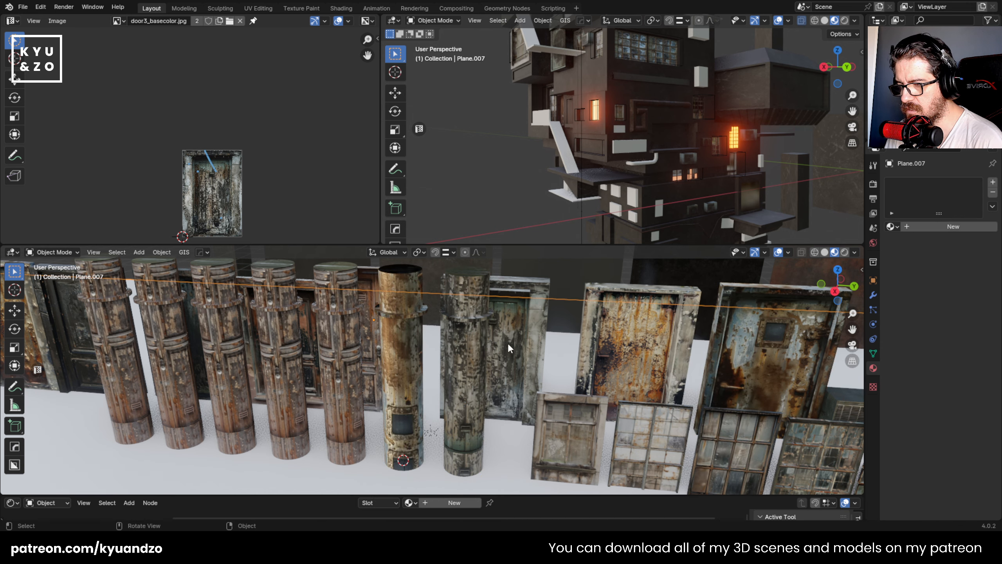
- Delete the five surplus column copies that still use the door4_basecolor material
{"action": "left_click", "coordinate": [412, 355]}
{"action": "middle_click_drag", "start_coordinate": [423, 369], "coordinate": [462, 389]}
{"action": "scroll", "coordinate": [394, 367], "scroll_direction": "down", "scroll_amount": 4}
{"action": "left_click", "coordinate": [285, 371]}
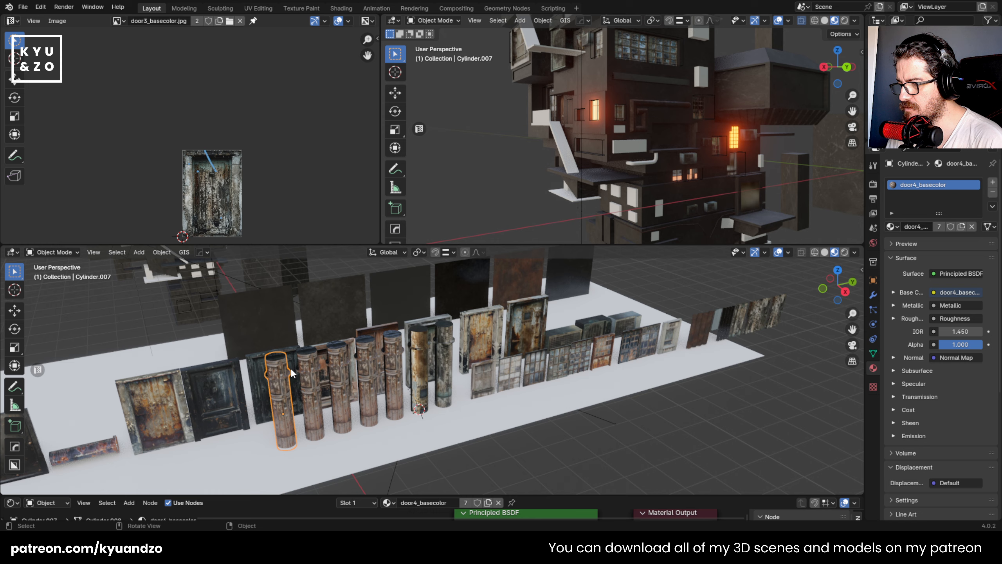
{"action": "scroll", "coordinate": [272, 361], "scroll_direction": "up", "scroll_amount": 2}
{"action": "left_click", "coordinate": [249, 351], "text": "shift"}
{"action": "left_click", "coordinate": [297, 350], "text": "shift"}
{"action": "left_click", "coordinate": [334, 338], "text": "shift"}
{"action": "left_click", "coordinate": [374, 331], "text": "shift"}
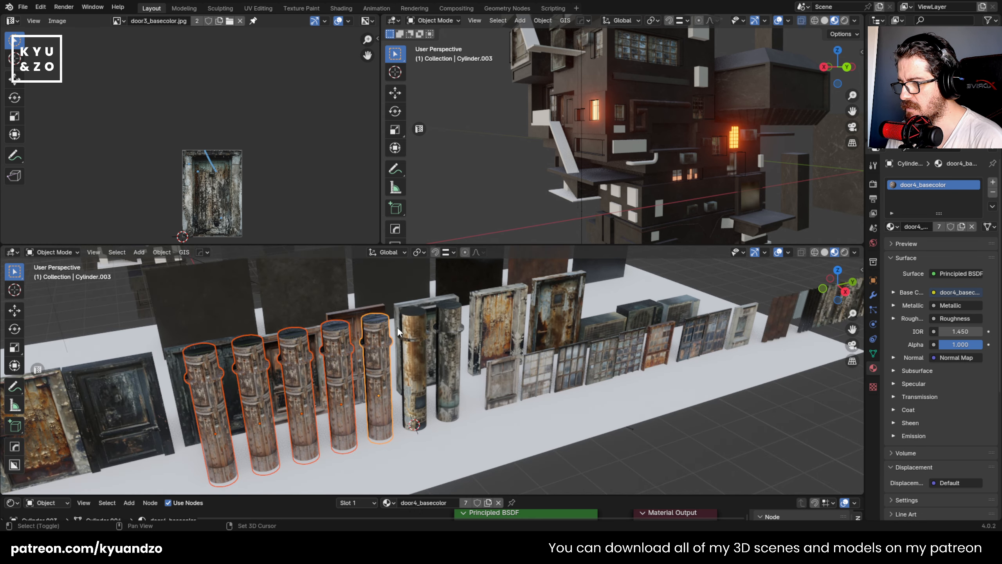
{"action": "key", "text": "Delete"}
- Link the door2_basecolor material of the orange rusty door to the last corrugated panel in the row
{"action": "scroll", "coordinate": [473, 339], "scroll_direction": "down", "scroll_amount": 5}
{"action": "middle_click_drag", "start_coordinate": [503, 353], "coordinate": [463, 376], "text": "shift"}
{"action": "scroll", "coordinate": [476, 384], "scroll_direction": "up", "scroll_amount": 2}
{"action": "scroll", "coordinate": [475, 383], "scroll_direction": "up", "scroll_amount": 5}
{"action": "left_click", "coordinate": [598, 422]}
{"action": "scroll", "coordinate": [462, 376], "scroll_direction": "down", "scroll_amount": 4}
{"action": "middle_click_drag", "start_coordinate": [134, 281], "coordinate": [446, 349], "text": "shift"}
{"action": "scroll", "coordinate": [446, 349], "scroll_direction": "down", "scroll_amount": 3}
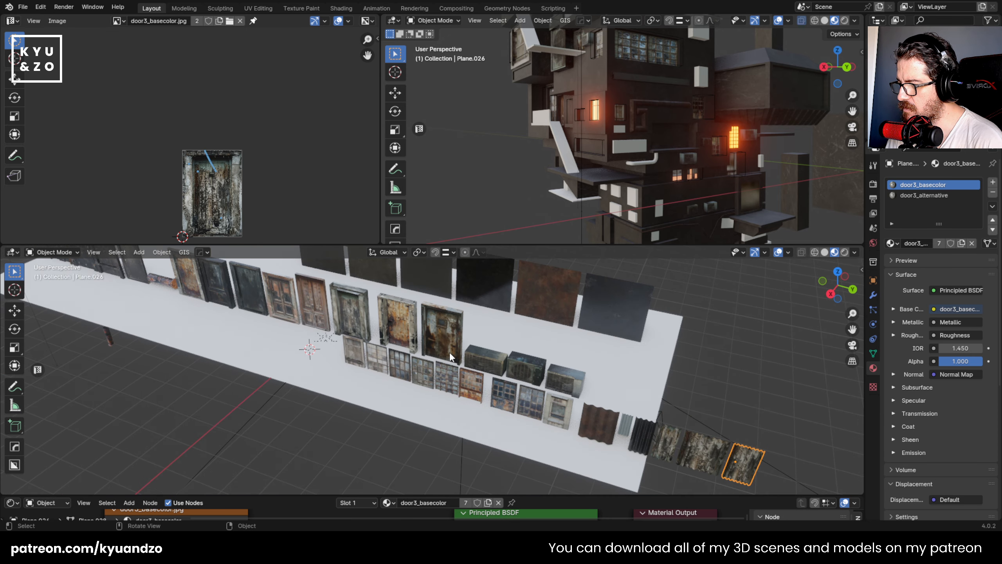
{"action": "left_click", "coordinate": [406, 328], "text": "shift"}
{"action": "key", "text": "ctrl+l"}
{"action": "left_click", "coordinate": [406, 317]}
- Examine the rust texture on the last corrugated panel up close and from several angles
{"action": "left_click", "coordinate": [744, 464]}
{"action": "key", "text": "KP_Decimal"}
{"action": "middle_click_drag", "start_coordinate": [402, 381], "coordinate": [419, 362]}
{"action": "key", "text": "Tab"}
{"action": "key", "text": "Tab"}
{"action": "scroll", "coordinate": [419, 361], "scroll_direction": "up", "scroll_amount": 1}
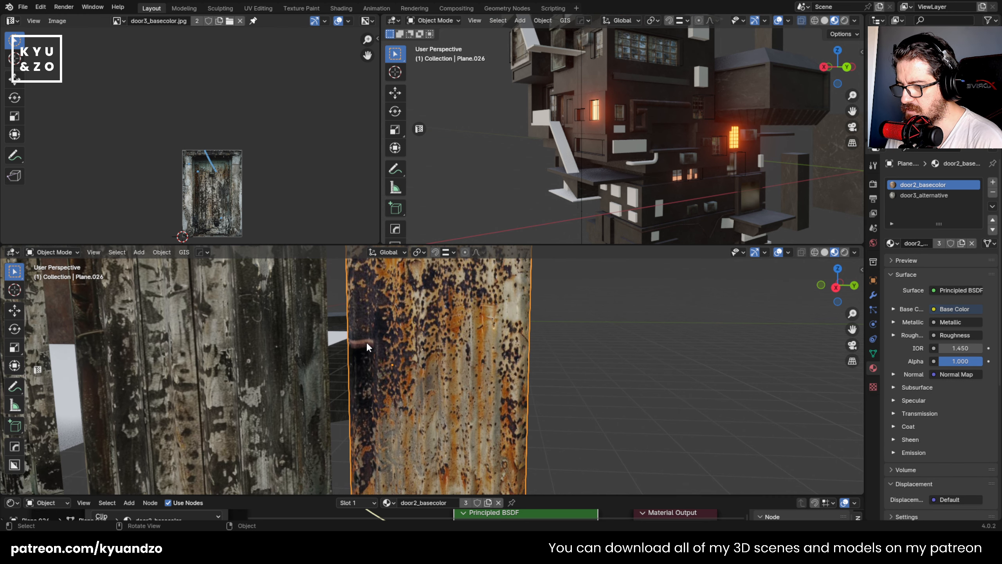
{"action": "middle_click_drag", "start_coordinate": [413, 327], "coordinate": [478, 350]}
{"action": "scroll", "coordinate": [478, 350], "scroll_direction": "down", "scroll_amount": 5}
- Try rotating the rusty panel by -60.6° about the global Y axis, and undo the rotation
{"action": "key", "text": "r"}
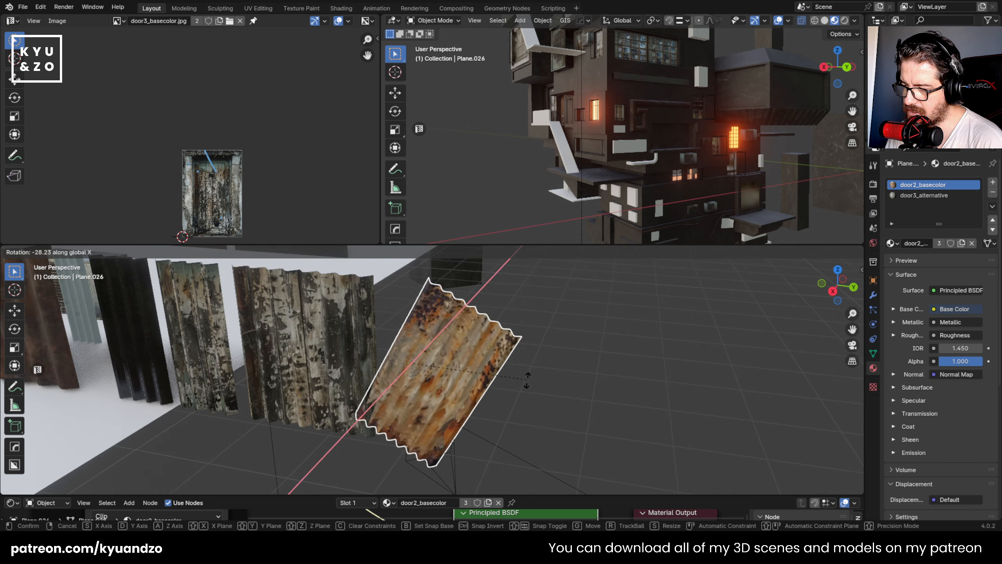
{"action": "key", "text": "y"}
{"action": "left_click", "coordinate": [472, 414]}
{"action": "scroll", "coordinate": [473, 414], "scroll_direction": "up", "scroll_amount": 5}
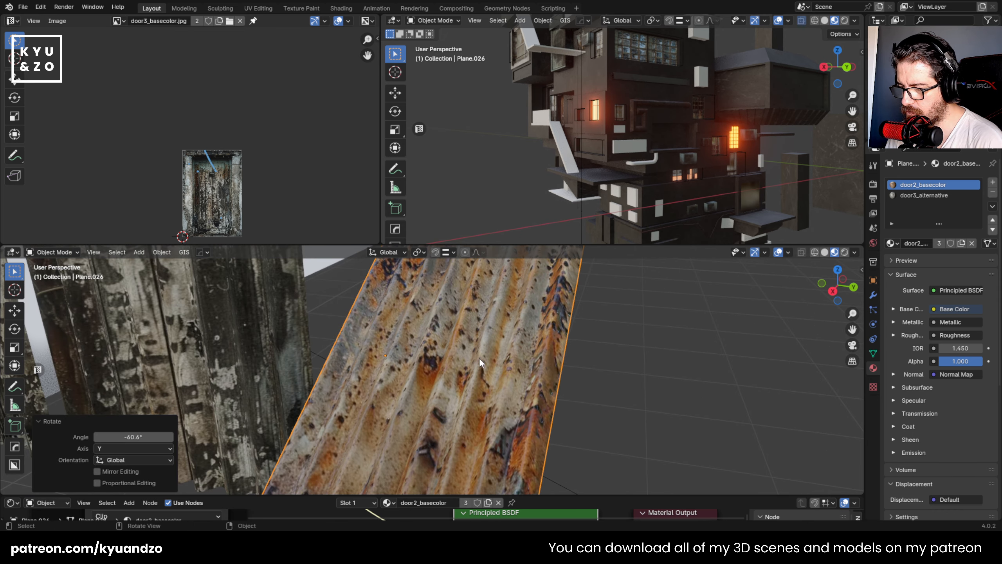
{"action": "mouse_move", "coordinate": [479, 357]}
{"action": "middle_mouse_down"}
{"action": "mouse_move", "coordinate": [507, 310]}
{"action": "mouse_move", "coordinate": [460, 320]}
{"action": "mouse_move", "coordinate": [487, 355]}
{"action": "middle_mouse_up"}
{"action": "key", "text": "ctrl+z"}
- Save the file, and show the building in a taller upper viewport with rendered shading
{"action": "scroll", "coordinate": [488, 356], "scroll_direction": "down", "scroll_amount": 8}
{"action": "key", "text": "ctrl+s"}
{"action": "left_click", "coordinate": [844, 21]}
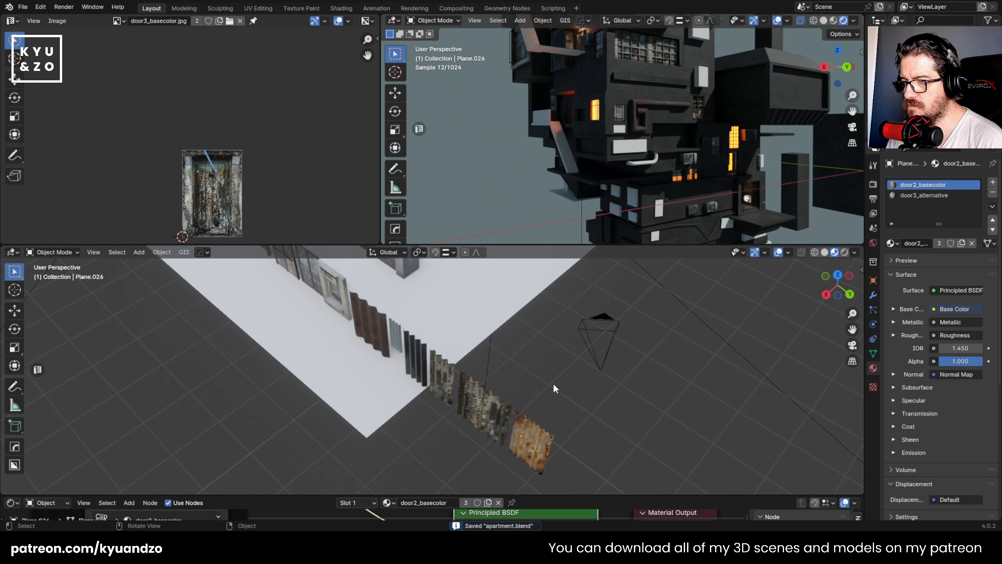
{"action": "middle_click_drag", "start_coordinate": [553, 382], "coordinate": [535, 318]}
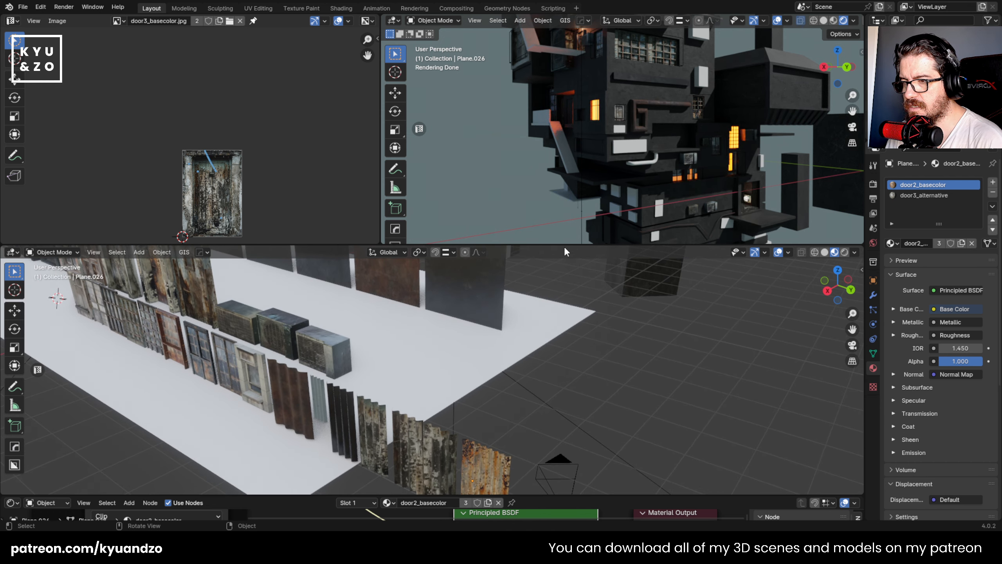
{"action": "left_click_drag", "start_coordinate": [568, 245], "coordinate": [568, 353]}
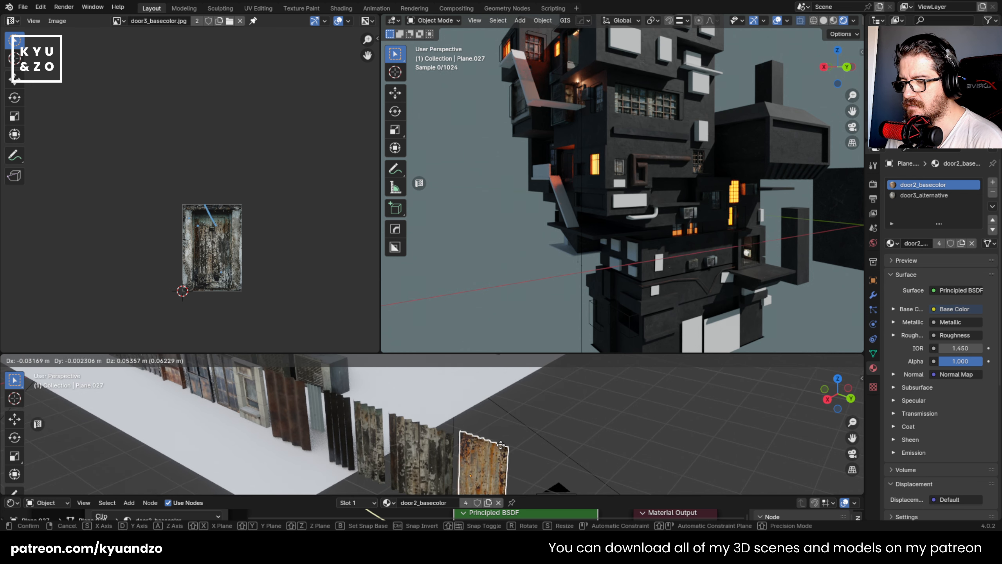
- Try placing a copy of the rusty corrugated panel beside the protruding room with the lit window, turned about Z and raised
{"action": "key", "text": "shift+d"}
{"action": "left_click", "coordinate": [538, 177]}
{"action": "key", "text": "KP_Decimal"}
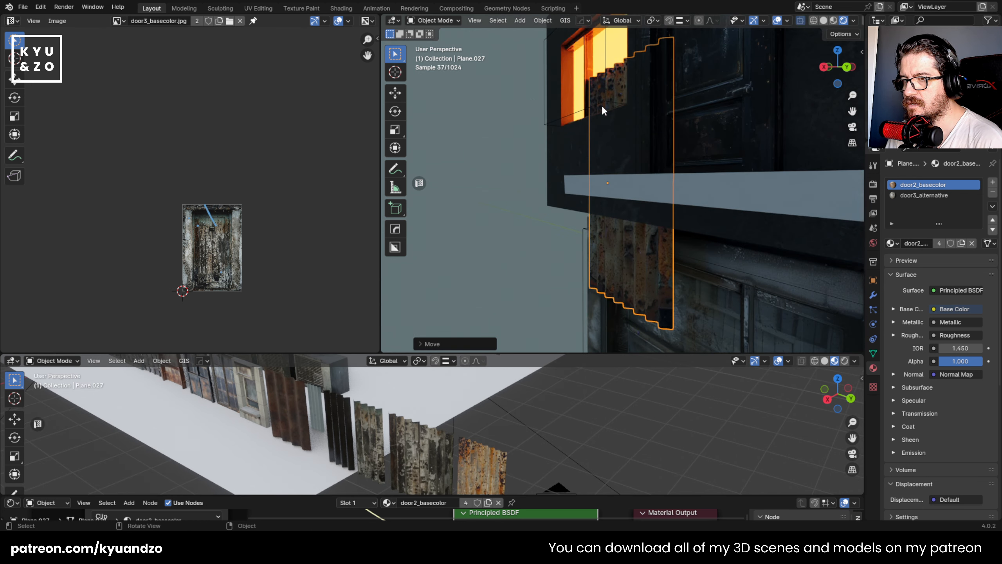
{"action": "scroll", "coordinate": [622, 159], "scroll_direction": "down", "scroll_amount": 4}
{"action": "key", "text": "r"}
{"action": "key", "text": "z"}
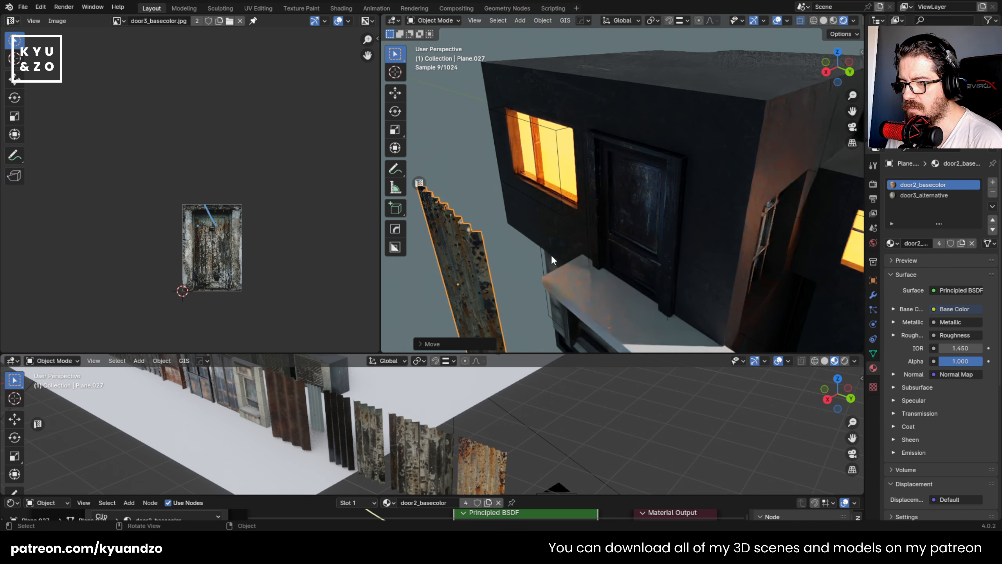
{"action": "left_click", "coordinate": [827, 190]}
{"action": "key", "text": "g"}
{"action": "key", "text": "a"}
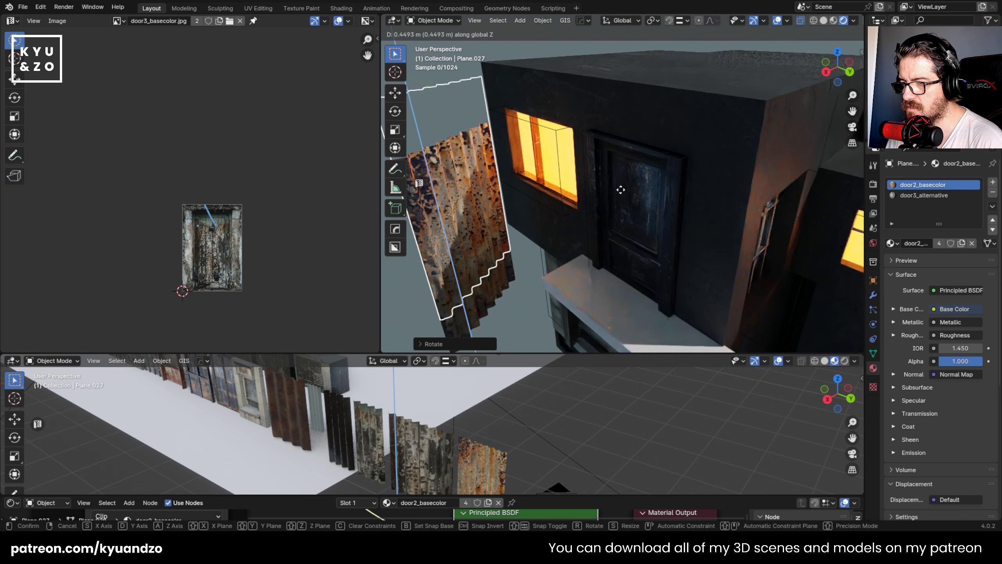
{"action": "left_click", "coordinate": [621, 191]}
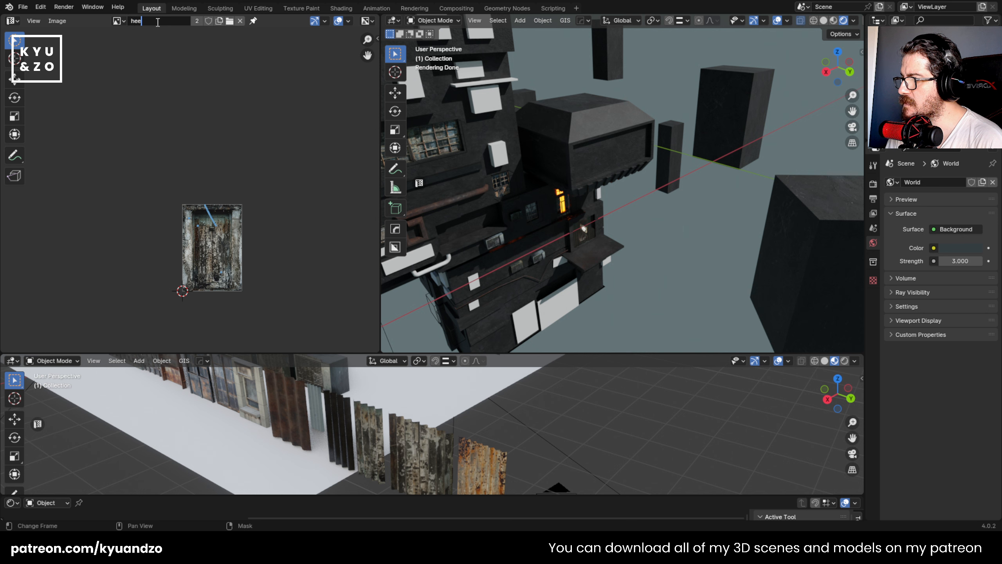
- Switch the door texture view to the Image Editor, load the reference image hee.png, and show its building enlarged
{"action": "left_click", "coordinate": [139, 22]}
{"action": "key", "text": "BackSpace"}
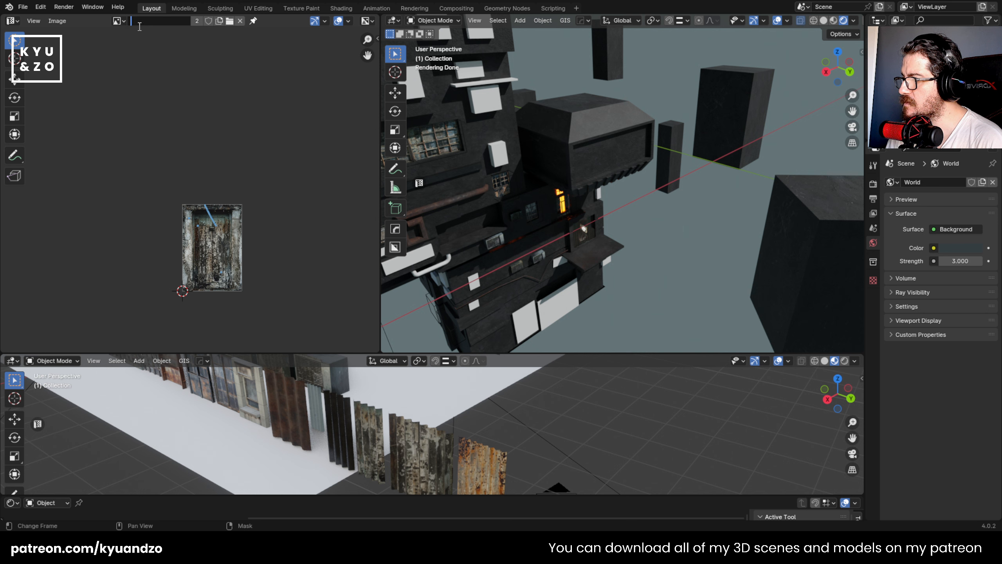
{"action": "left_click", "coordinate": [124, 40]}
{"action": "left_click", "coordinate": [14, 21]}
{"action": "left_click", "coordinate": [38, 61]}
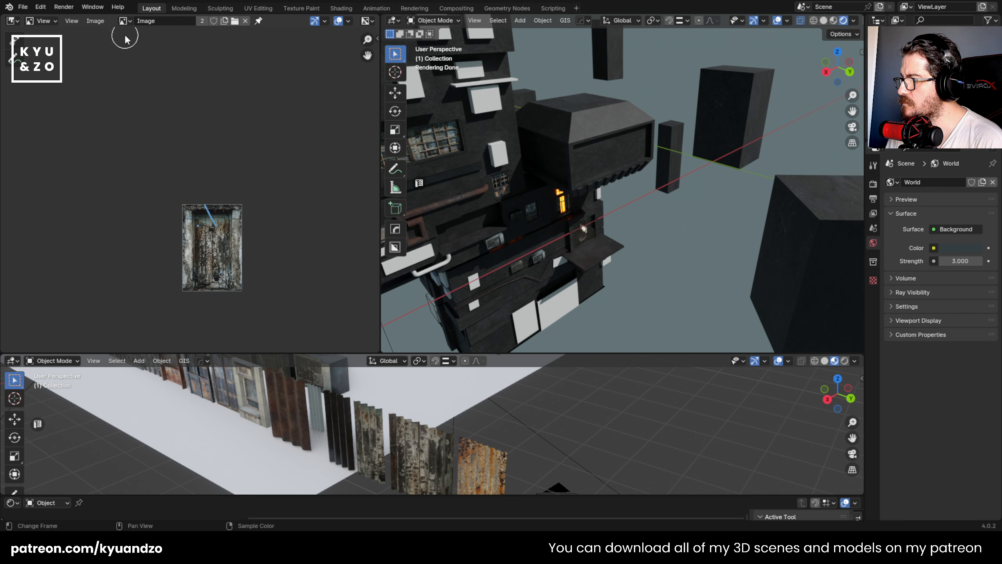
{"action": "left_click", "coordinate": [124, 20]}
{"action": "left_click", "coordinate": [152, 37]}
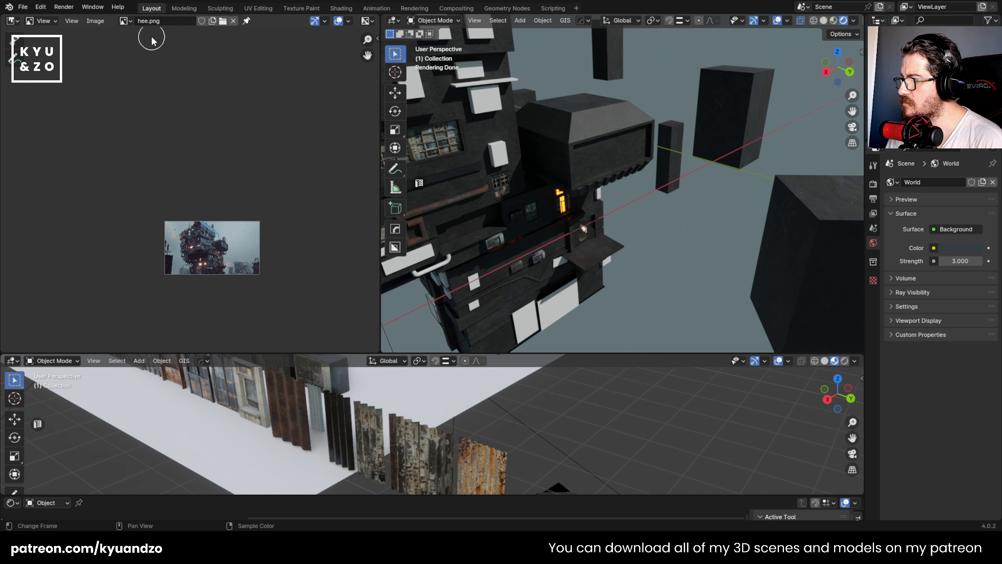
{"action": "scroll", "coordinate": [203, 268], "scroll_direction": "up", "scroll_amount": 7}
{"action": "middle_click_drag", "start_coordinate": [212, 268], "coordinate": [203, 90]}
{"action": "middle_click_drag", "start_coordinate": [178, 208], "coordinate": [209, 195]}
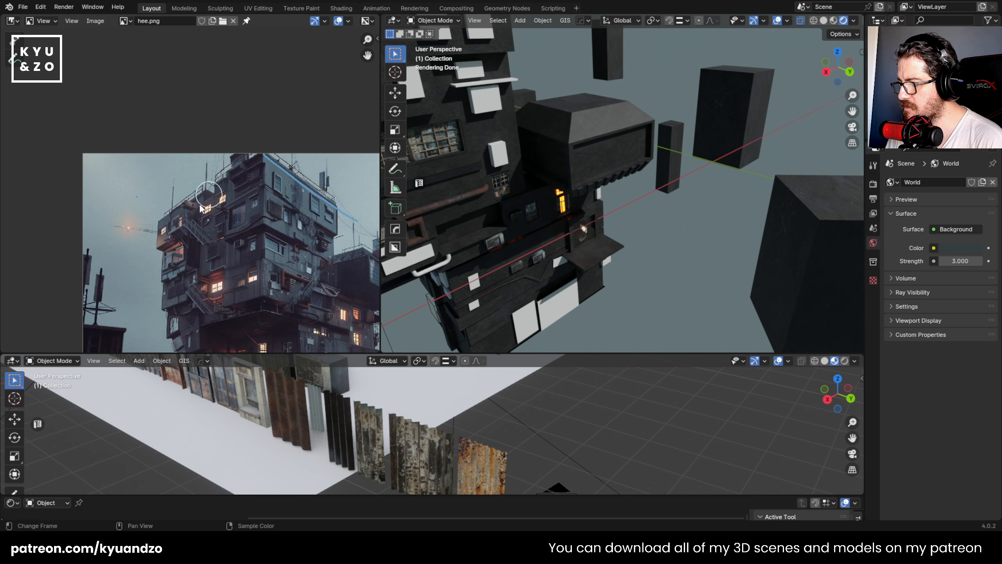
{"action": "scroll", "coordinate": [200, 205], "scroll_direction": "up", "scroll_amount": 4}
{"action": "middle_click_drag", "start_coordinate": [240, 258], "coordinate": [111, 130]}
{"action": "scroll", "coordinate": [111, 130], "scroll_direction": "down", "scroll_amount": 1}
{"action": "scroll", "coordinate": [117, 141], "scroll_direction": "down", "scroll_amount": 2}
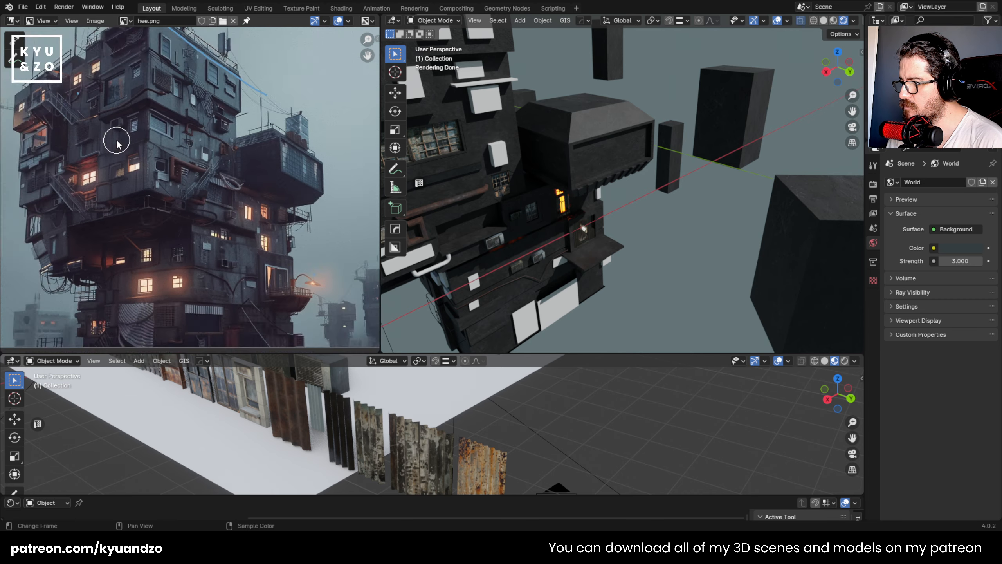
- Duplicate the grey corrugated panel with the door3_basecolor material and place the copy on the wall at the wooden window near the rusty pipe
{"action": "scroll", "coordinate": [118, 146], "scroll_direction": "up", "scroll_amount": 4}
{"action": "middle_click_drag", "start_coordinate": [520, 197], "coordinate": [615, 68]}
{"action": "scroll", "coordinate": [524, 205], "scroll_direction": "up", "scroll_amount": 6}
{"action": "scroll", "coordinate": [608, 79], "scroll_direction": "up", "scroll_amount": 4}
{"action": "middle_click_drag", "start_coordinate": [516, 253], "coordinate": [614, 187], "text": "shift"}
{"action": "left_click", "coordinate": [567, 186]}
{"action": "left_click", "coordinate": [472, 450]}
{"action": "left_click", "coordinate": [427, 452]}
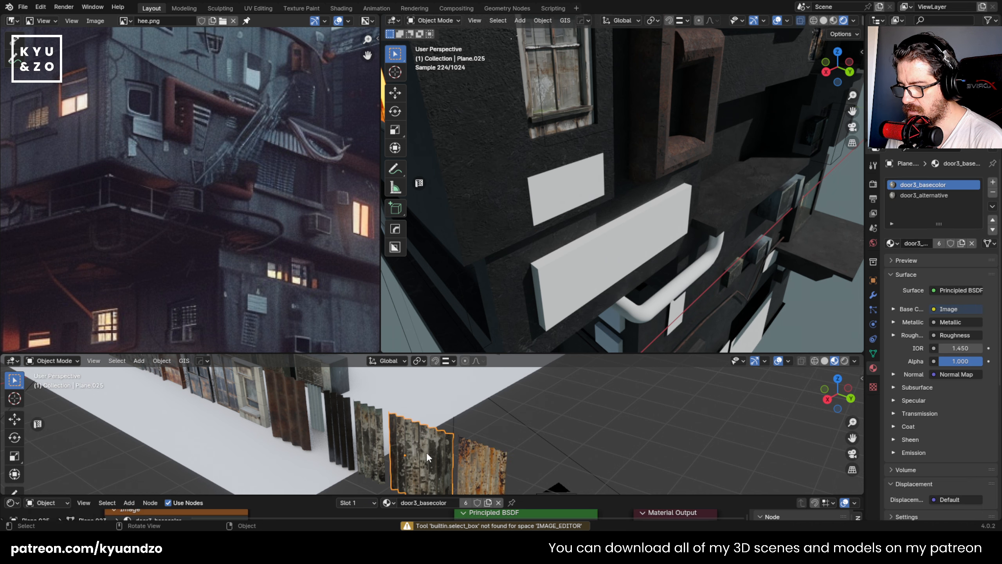
{"action": "key", "text": "shift+d"}
{"action": "left_click", "coordinate": [469, 421]}
{"action": "key", "text": "g"}
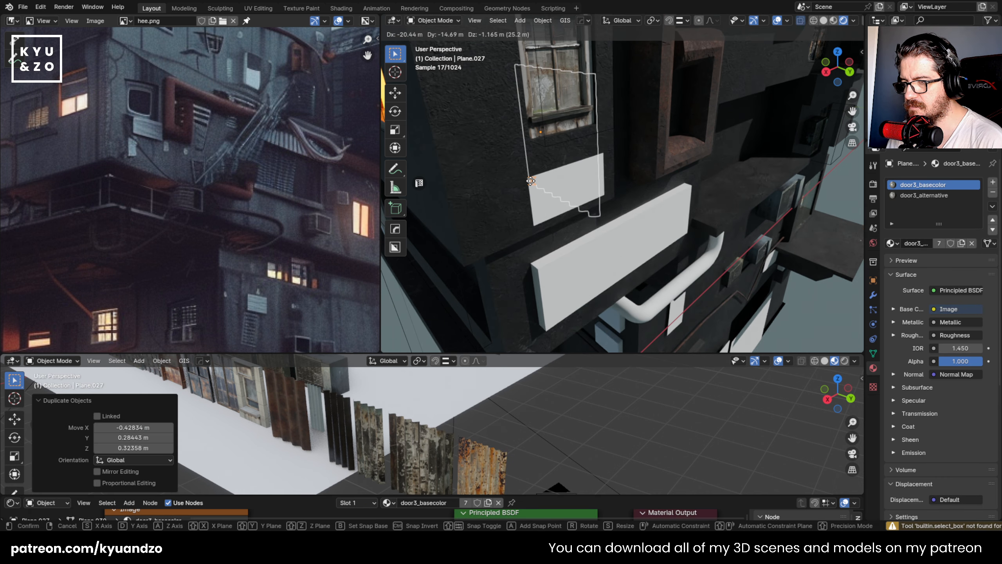
{"action": "left_click", "coordinate": [528, 180]}
- Scale the grey panel copy and line it up with the wall just below the wooden window, using Copy Attributes
{"action": "key", "text": "s"}
{"action": "left_click", "coordinate": [647, 146]}
{"action": "left_click", "coordinate": [584, 190], "text": "shift"}
{"action": "key", "text": "ctrl+c"}
{"action": "left_click", "coordinate": [600, 178]}
{"action": "key", "text": "g"}
{"action": "left_click", "coordinate": [587, 145]}
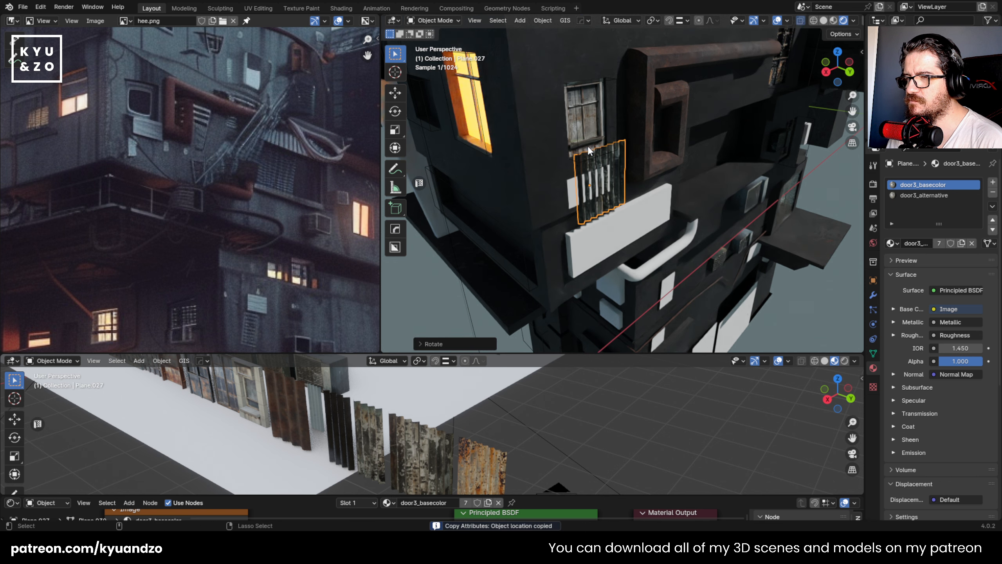
- Delete the small white placeholder plate behind the corrugated panel under the window
{"action": "left_click", "coordinate": [575, 187]}
{"action": "key", "text": "Delete"}
{"action": "left_click", "coordinate": [574, 186]}
{"action": "scroll", "coordinate": [584, 174], "scroll_direction": "up", "scroll_amount": 2}
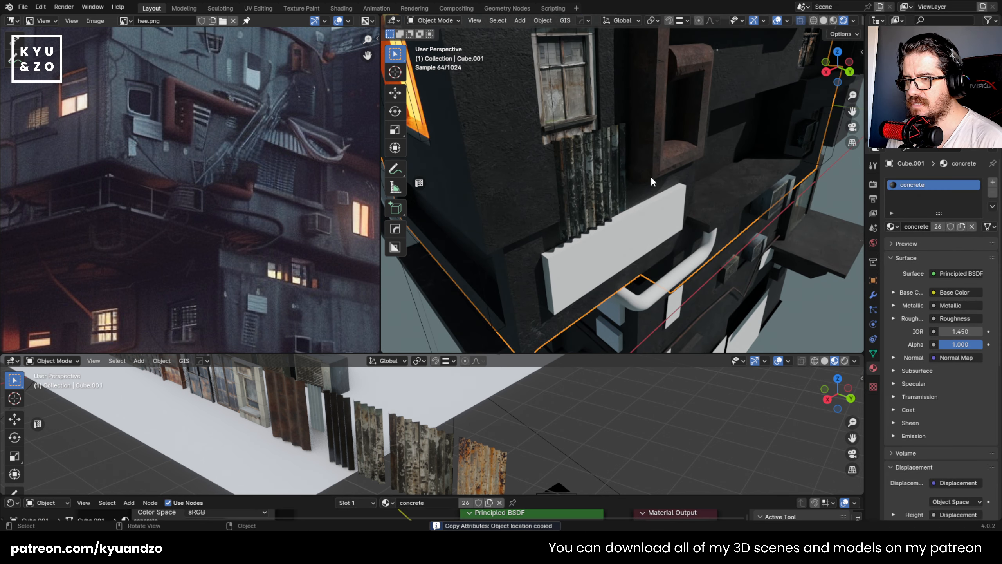
- Rotate the corrugated panel under the window a quarter turn so its ridges run horizontally
{"action": "left_click", "coordinate": [609, 183]}
{"action": "middle_click_drag", "start_coordinate": [595, 168], "coordinate": [601, 202], "text": "shift"}
{"action": "scroll", "coordinate": [600, 202], "scroll_direction": "up", "scroll_amount": 2}
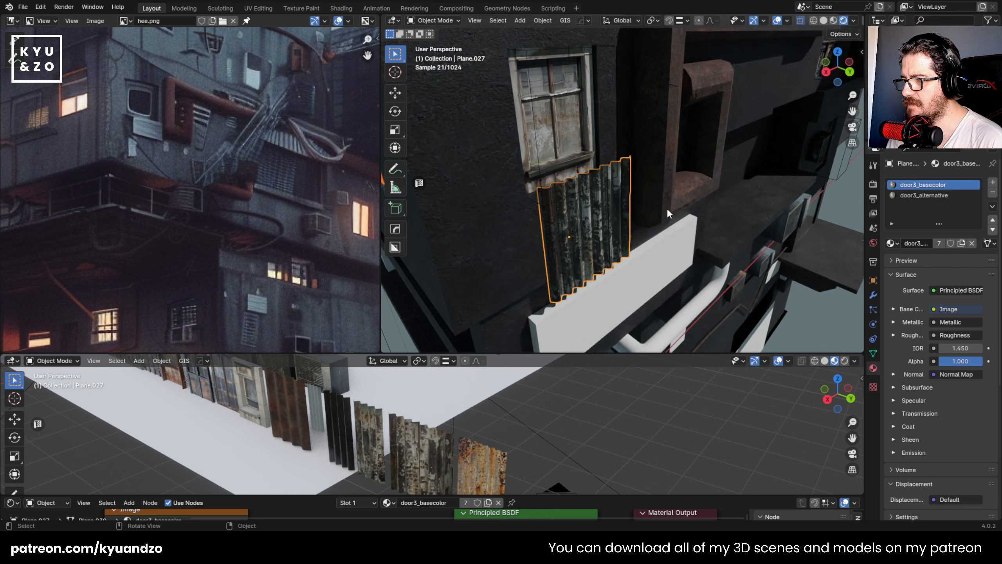
{"action": "key", "text": "r"}
{"action": "key", "text": "s"}
{"action": "key", "text": "d"}
{"action": "left_click", "coordinate": [595, 274]}
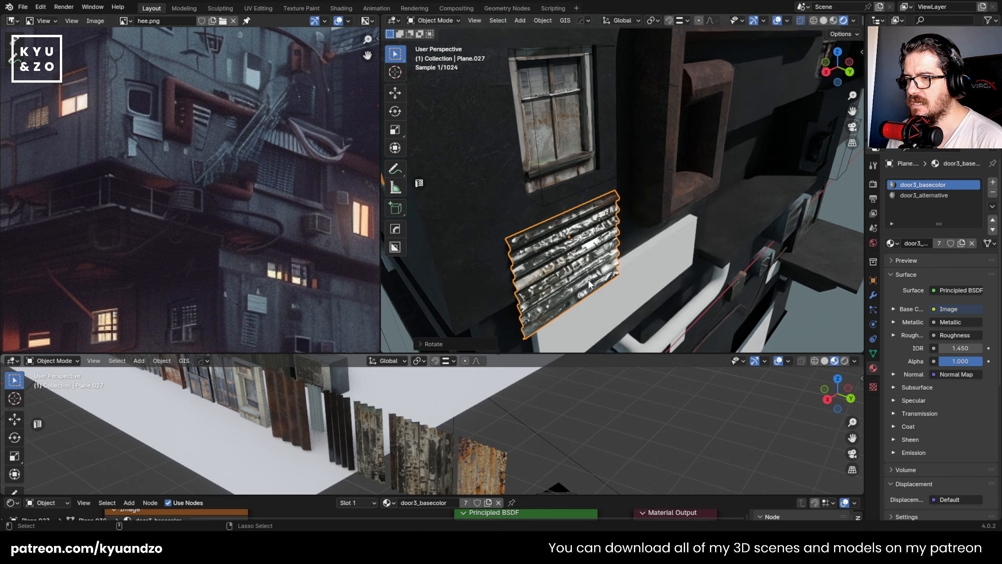
- Move the corrugated panel up closer to the window and scale it down to about 0.63
{"action": "key", "text": "g"}
{"action": "key", "text": "a"}
{"action": "left_click", "coordinate": [595, 248]}
{"action": "key", "text": "s"}
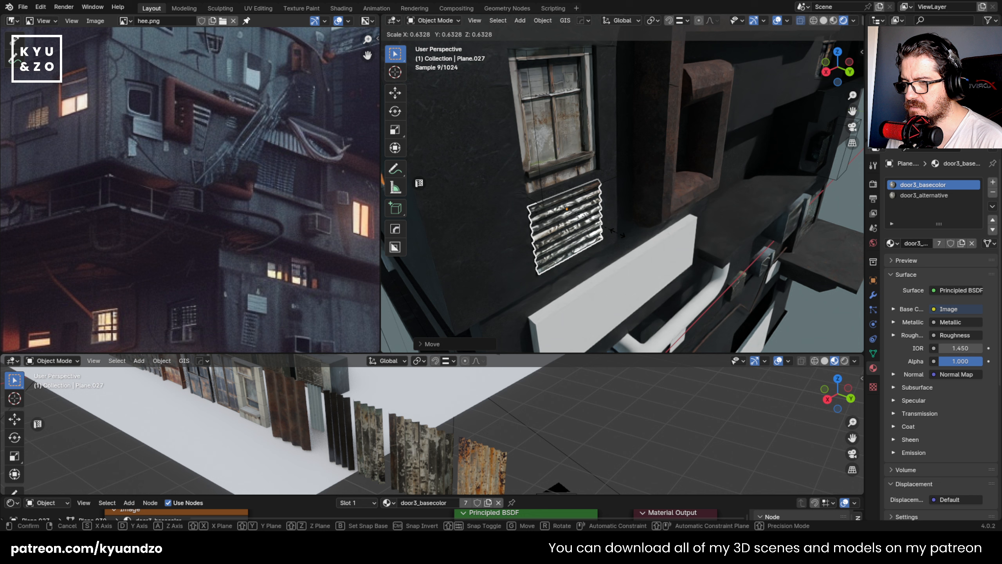
{"action": "left_click", "coordinate": [608, 237]}
- Shift the corrugated panel along the global Y and X axes to sit against the wall, centred under the window
{"action": "key", "text": "g"}
{"action": "key", "text": "y"}
{"action": "key", "text": "x"}
{"action": "left_click", "coordinate": [613, 233]}
{"action": "key", "text": "g"}
{"action": "key", "text": "d"}
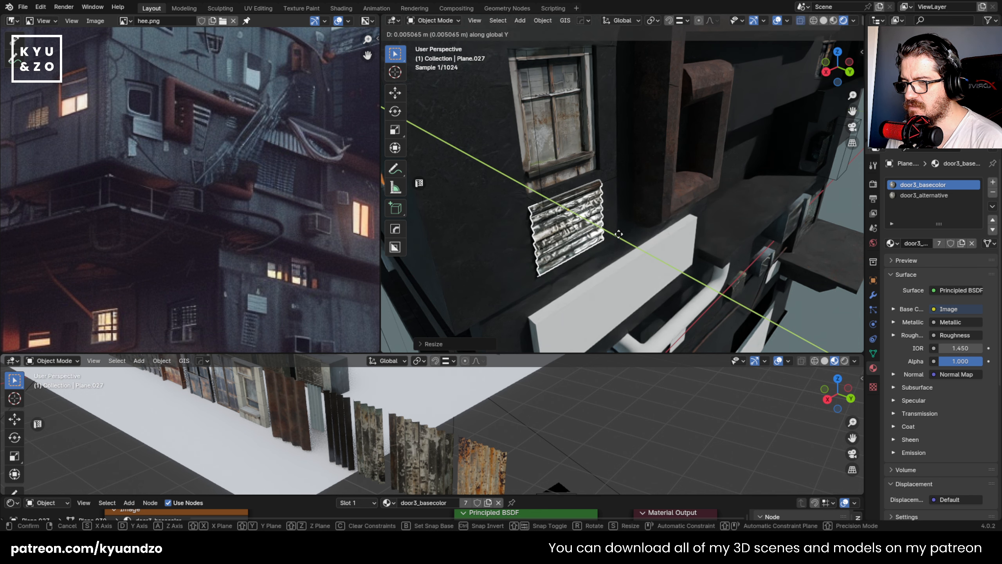
{"action": "key", "text": "x"}
{"action": "left_click", "coordinate": [631, 237]}
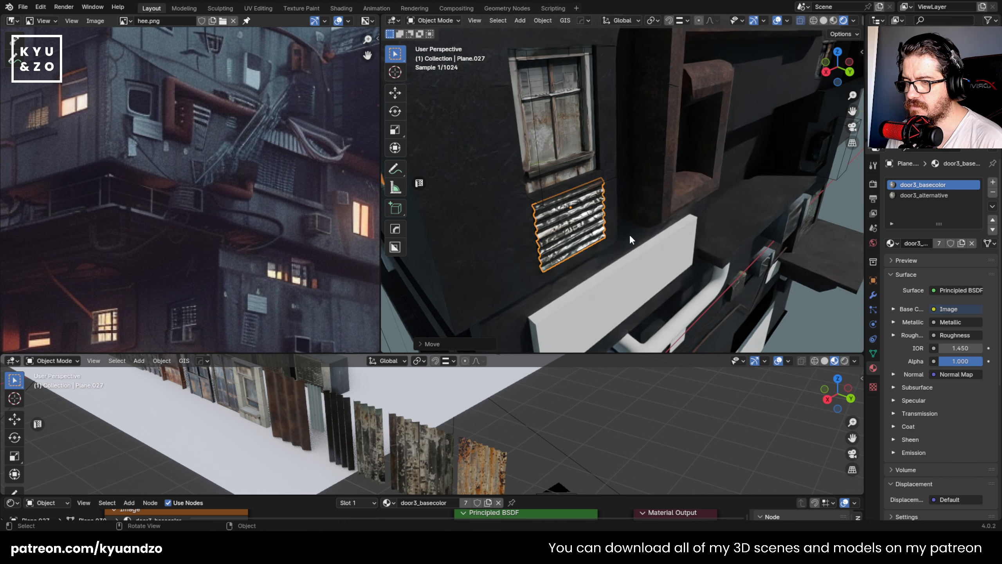
{"action": "scroll", "coordinate": [641, 241], "scroll_direction": "down", "scroll_amount": 5}
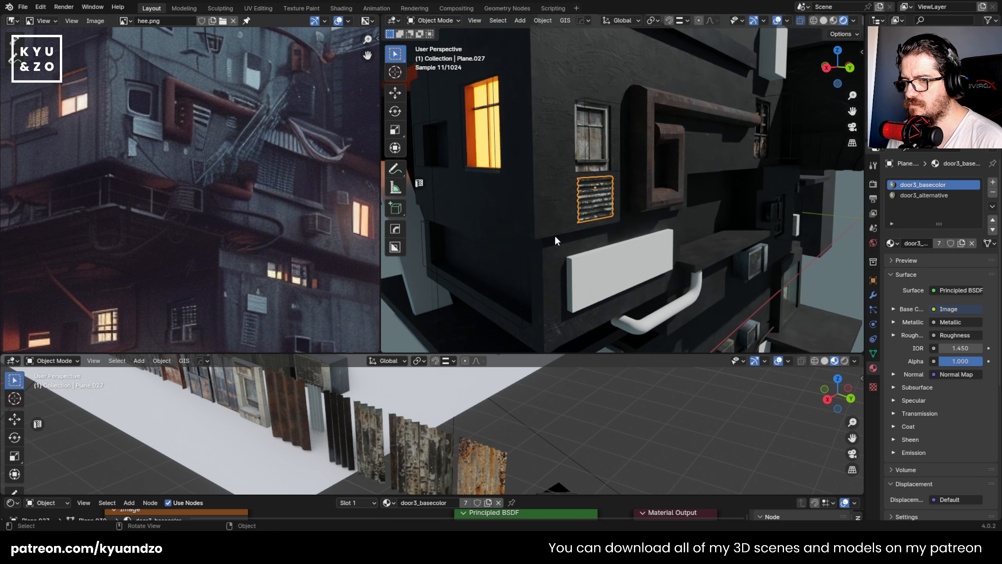
- Save the file, and select the corrugated panel under the wooden window
{"action": "left_click", "coordinate": [472, 466]}
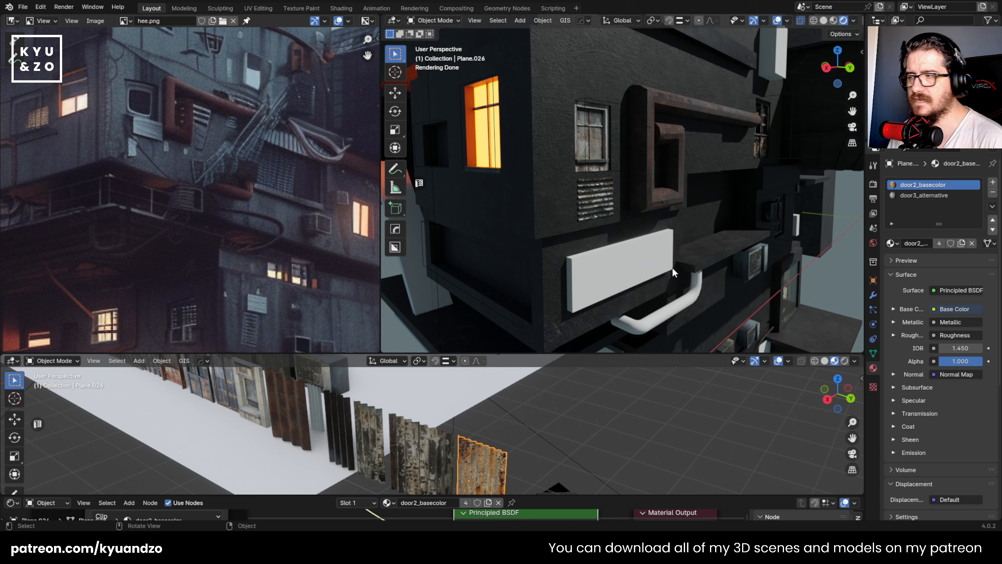
{"action": "scroll", "coordinate": [657, 158], "scroll_direction": "up", "scroll_amount": 2}
{"action": "key", "text": "ctrl+s"}
{"action": "scroll", "coordinate": [538, 223], "scroll_direction": "up", "scroll_amount": 3}
{"action": "left_click", "coordinate": [584, 180]}
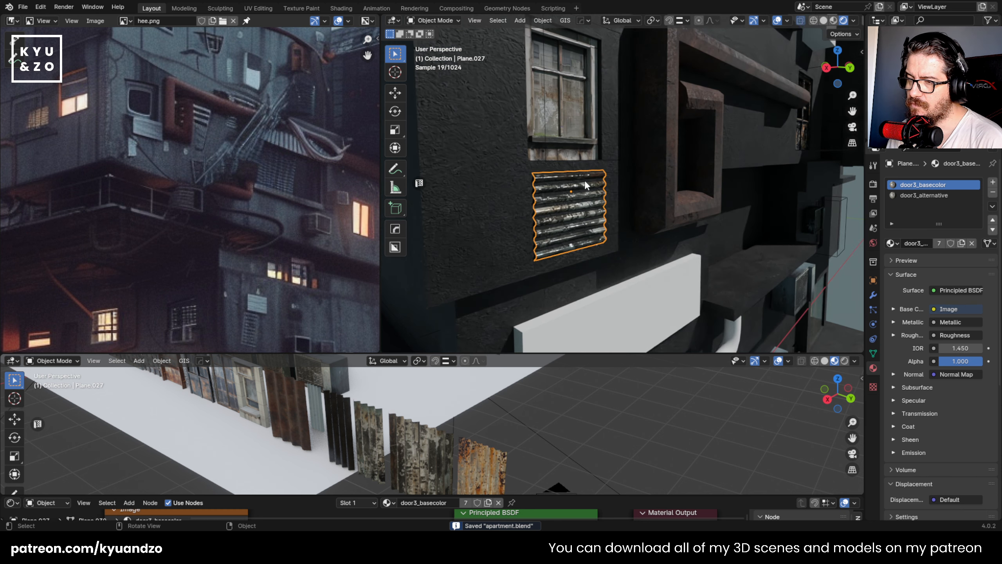
- Examine the reference image hee.png at several magnifications against the corrugated panel under the window
{"action": "scroll", "coordinate": [524, 205], "scroll_direction": "up", "scroll_amount": 2}
{"action": "scroll", "coordinate": [145, 186], "scroll_direction": "down", "scroll_amount": 7}
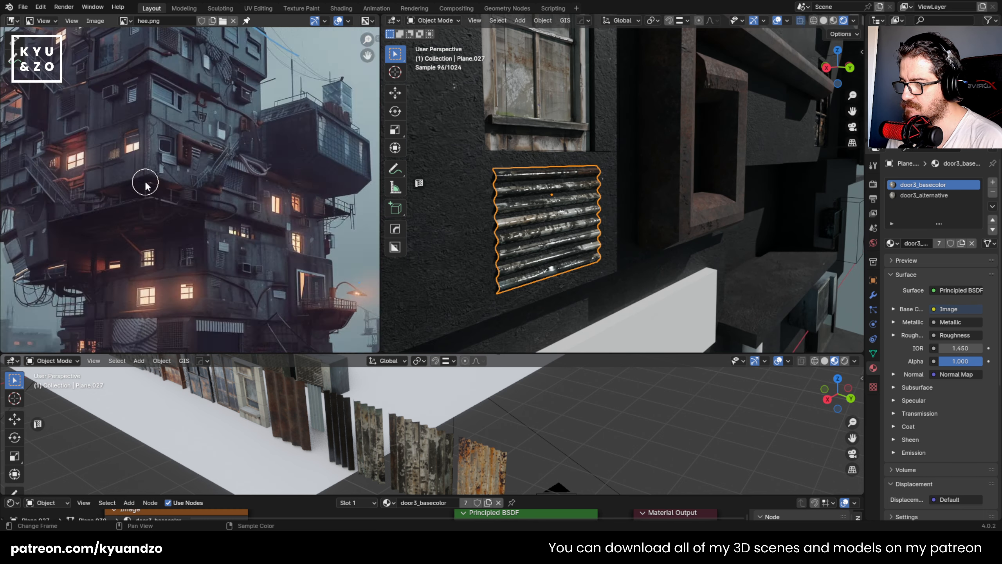
{"action": "scroll", "coordinate": [203, 223], "scroll_direction": "up", "scroll_amount": 1}
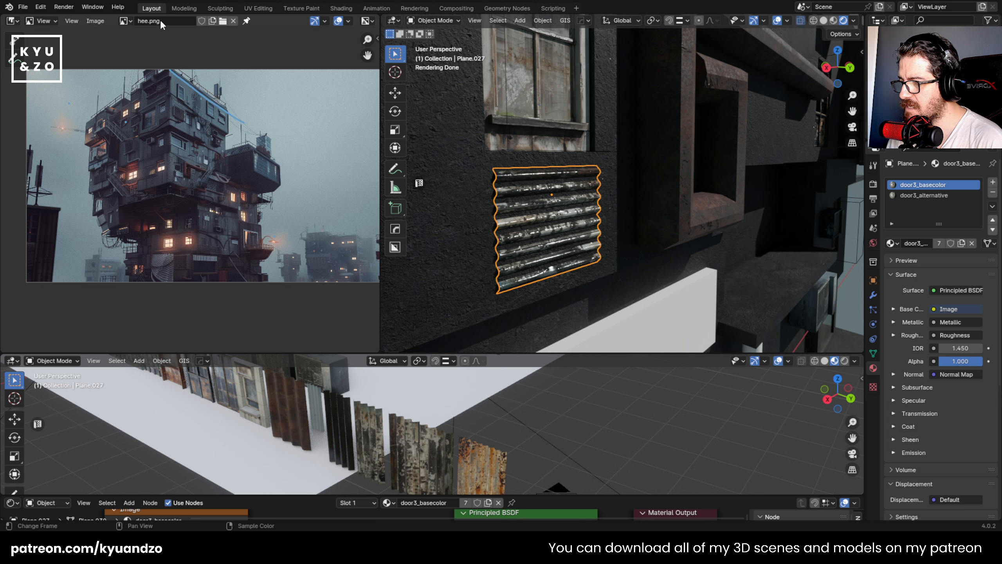
{"action": "scroll", "coordinate": [218, 237], "scroll_direction": "up", "scroll_amount": 3}
{"action": "scroll", "coordinate": [216, 223], "scroll_direction": "down", "scroll_amount": 5}
{"action": "scroll", "coordinate": [216, 224], "scroll_direction": "up", "scroll_amount": 3}
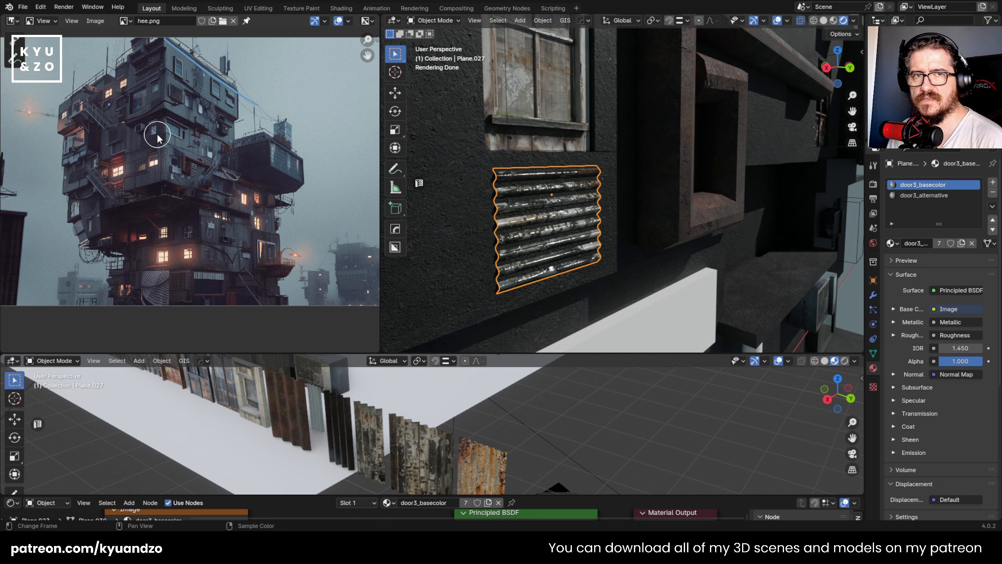
{"action": "scroll", "coordinate": [185, 196], "scroll_direction": "up", "scroll_amount": 2}
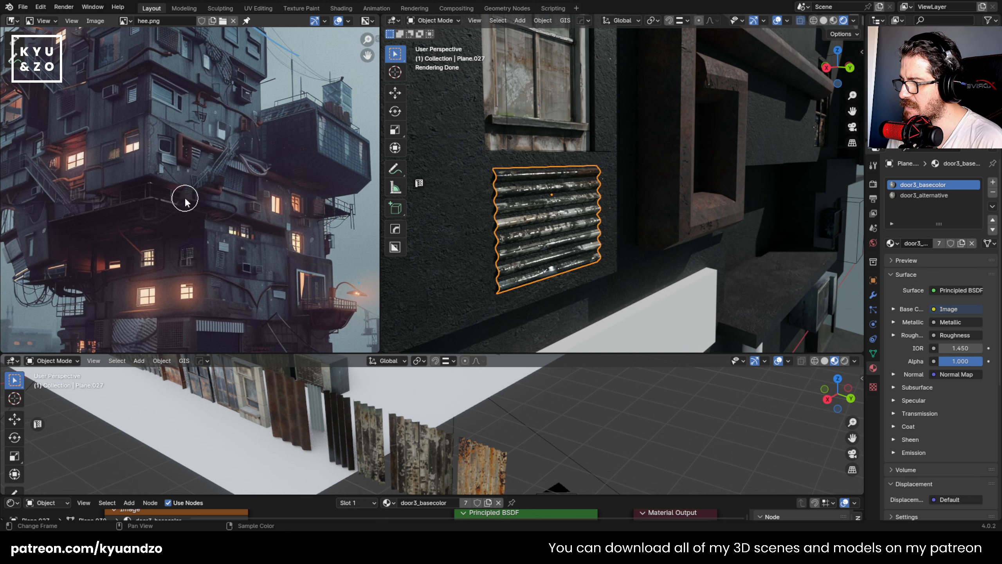
{"action": "scroll", "coordinate": [183, 192], "scroll_direction": "down", "scroll_amount": 1}
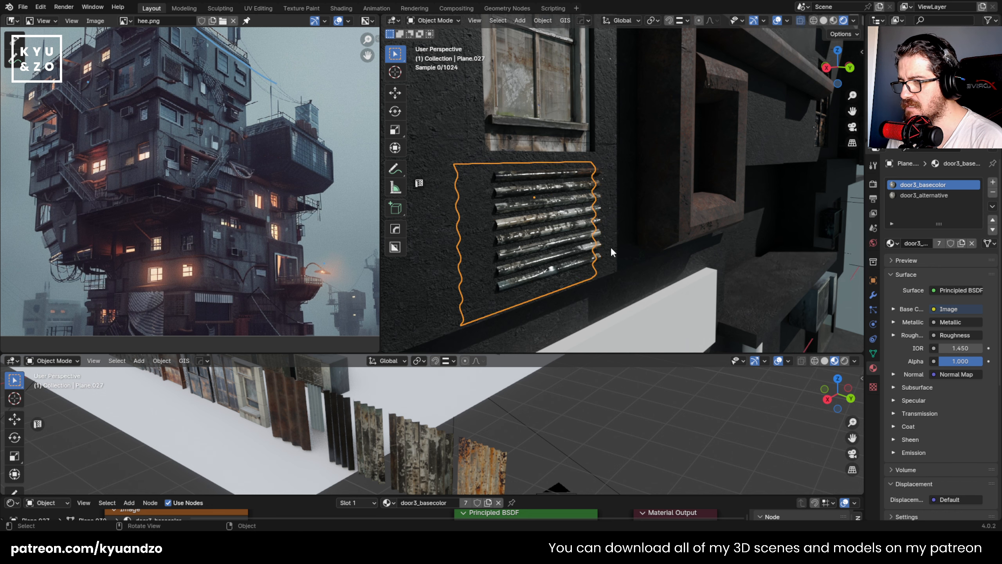
- Reposition the enlarged corrugated panel along the global X and Y axes so its ridges stand out from the wall
{"action": "scroll", "coordinate": [611, 246], "scroll_direction": "up", "scroll_amount": 3}
{"action": "key", "text": "g"}
{"action": "key", "text": "x"}
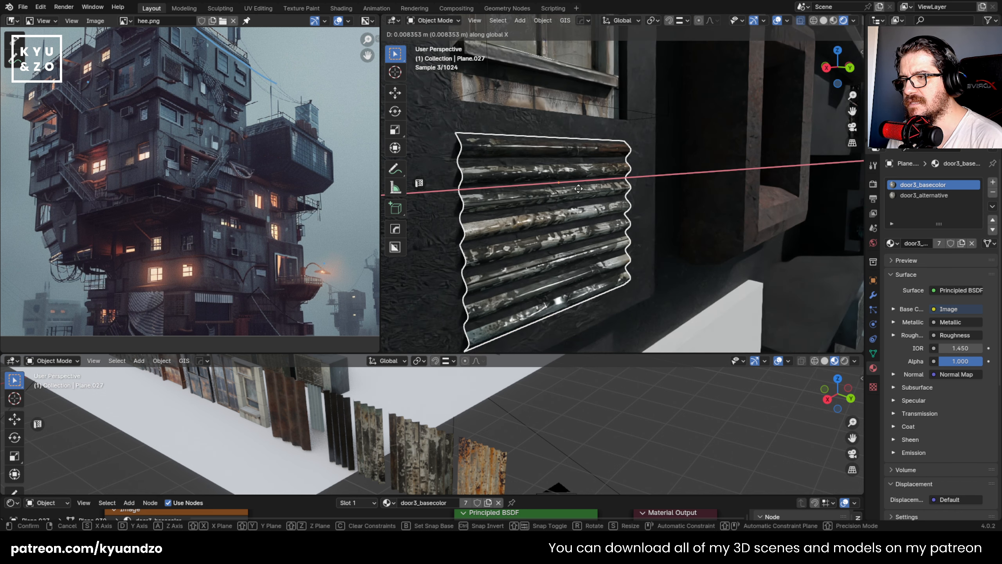
{"action": "key", "text": "z"}
{"action": "key", "text": "y"}
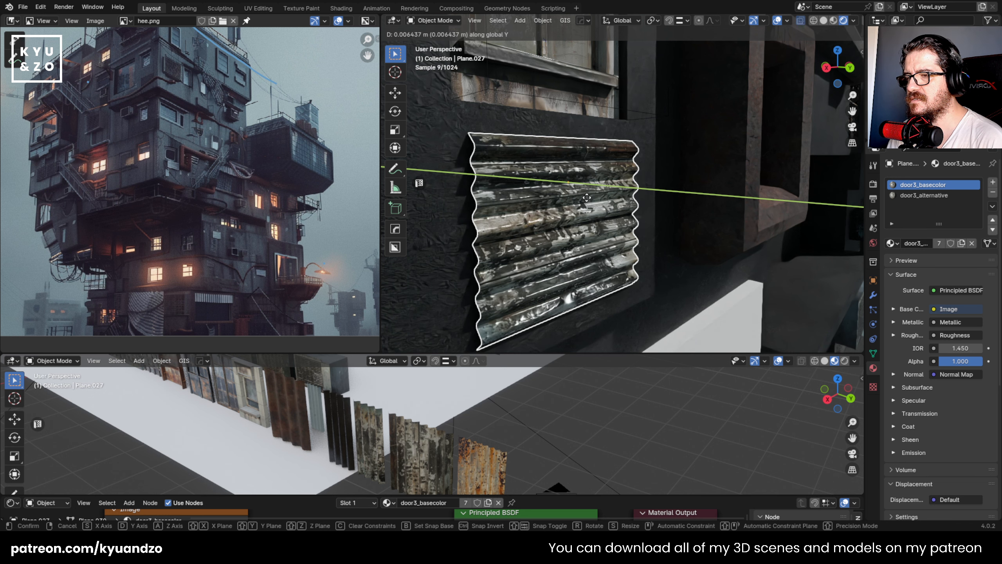
{"action": "left_click", "coordinate": [585, 197]}
- Stretch the corrugated panel along the global Y axis to deepen its ridges
{"action": "middle_click_drag", "start_coordinate": [585, 197], "coordinate": [598, 229]}
{"action": "key", "text": "s"}
{"action": "key", "text": "d"}
{"action": "key", "text": "d"}
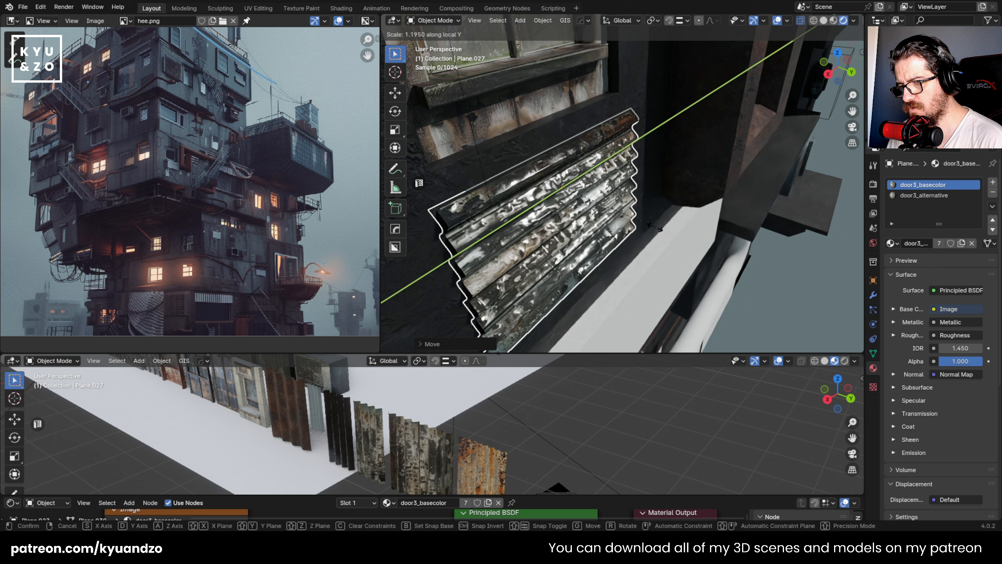
{"action": "key", "text": "s"}
{"action": "key", "text": "d"}
{"action": "key", "text": "d"}
- Nudge the stretched corrugated panel along the global Y axis to rest against the wall below the window
{"action": "key", "text": "d"}
{"action": "key", "text": "d"}
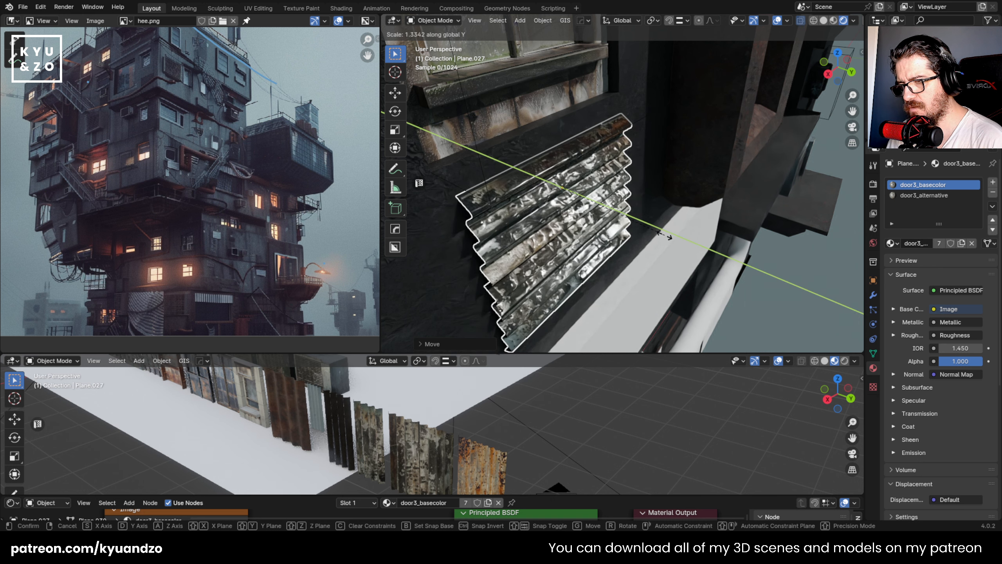
{"action": "left_click", "coordinate": [635, 221]}
{"action": "key", "text": "g"}
{"action": "key", "text": "d"}
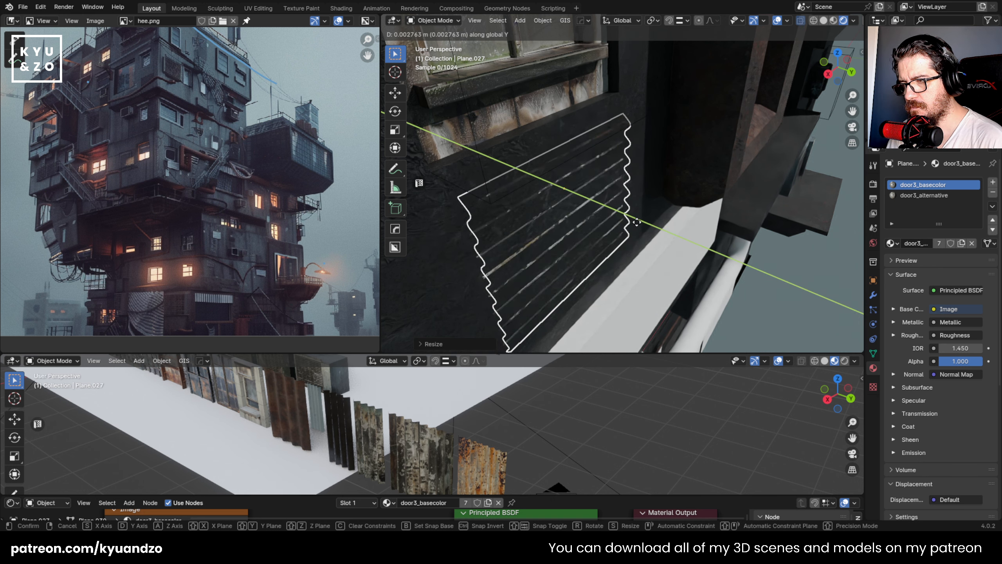
{"action": "left_click", "coordinate": [634, 225]}
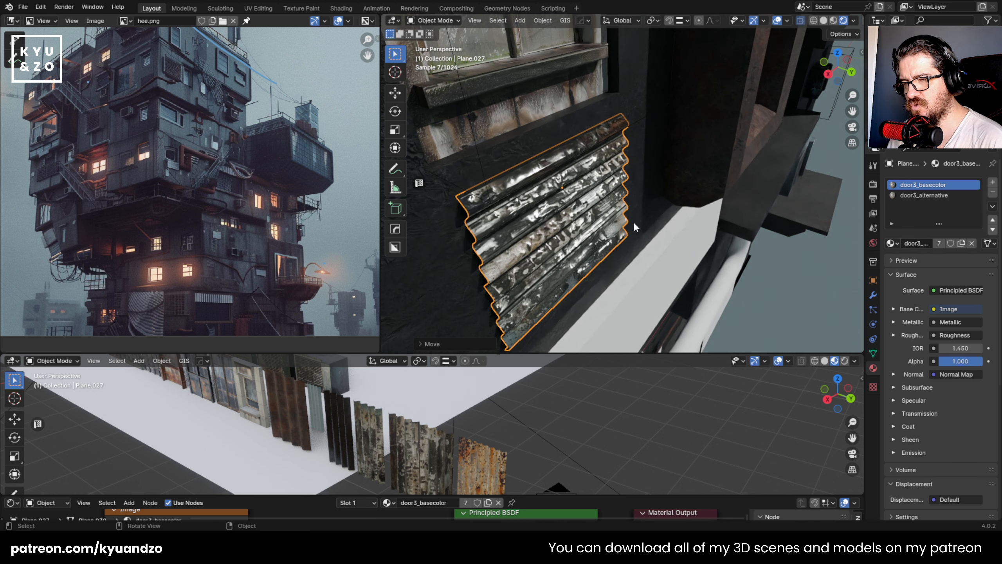
{"action": "key", "text": "g"}
{"action": "key", "text": "d"}
{"action": "key", "text": "s"}
{"action": "left_click", "coordinate": [633, 176]}
- Compare the pipe area of the facade with the reference image, and select the long white block below the corrugated panel
{"action": "scroll", "coordinate": [633, 179], "scroll_direction": "down", "scroll_amount": 4}
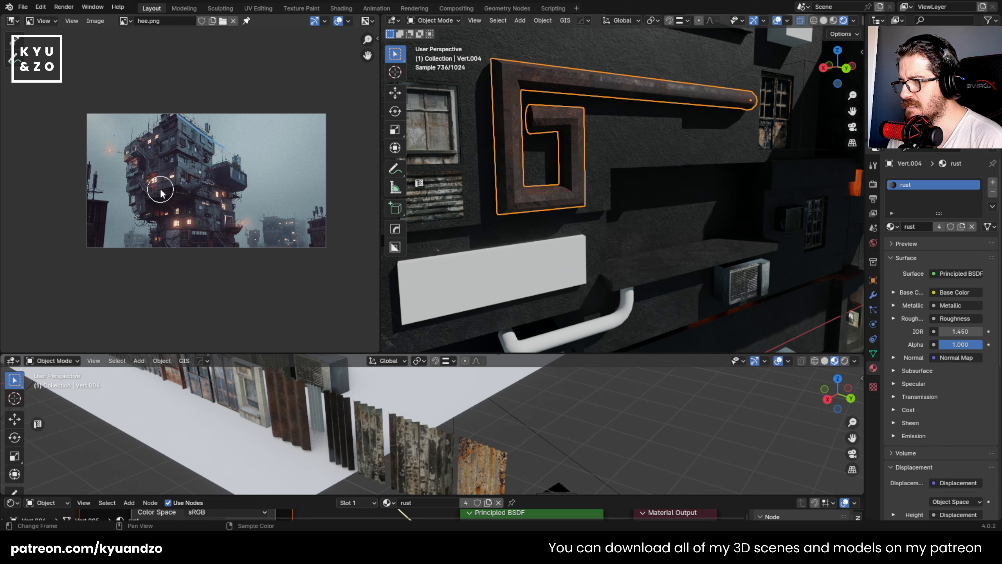
{"action": "scroll", "coordinate": [168, 170], "scroll_direction": "up", "scroll_amount": 4}
{"action": "scroll", "coordinate": [169, 172], "scroll_direction": "down", "scroll_amount": 1}
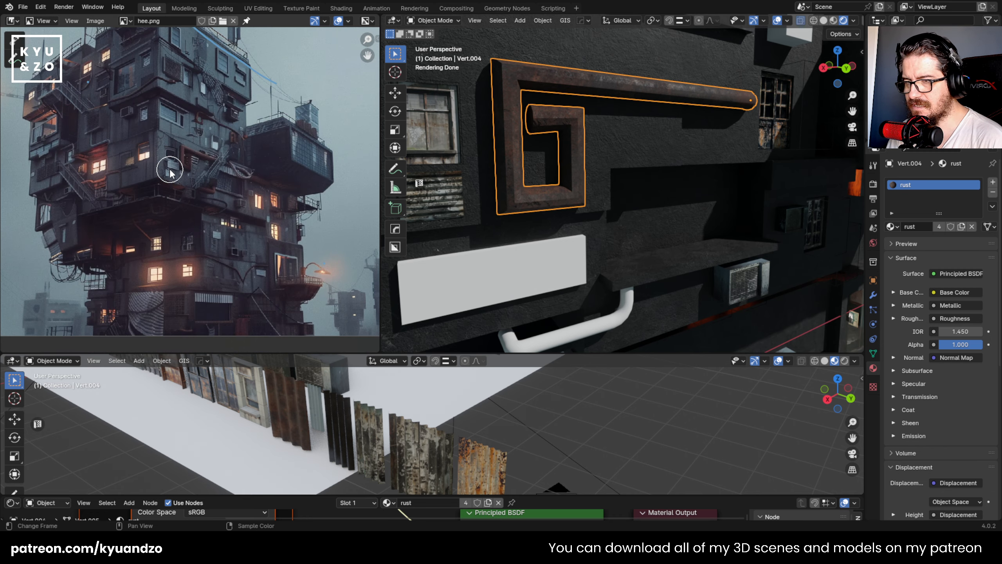
{"action": "middle_click_drag", "start_coordinate": [481, 149], "coordinate": [509, 221]}
{"action": "left_click", "coordinate": [524, 247]}
{"action": "scroll", "coordinate": [211, 136], "scroll_direction": "up", "scroll_amount": 2}
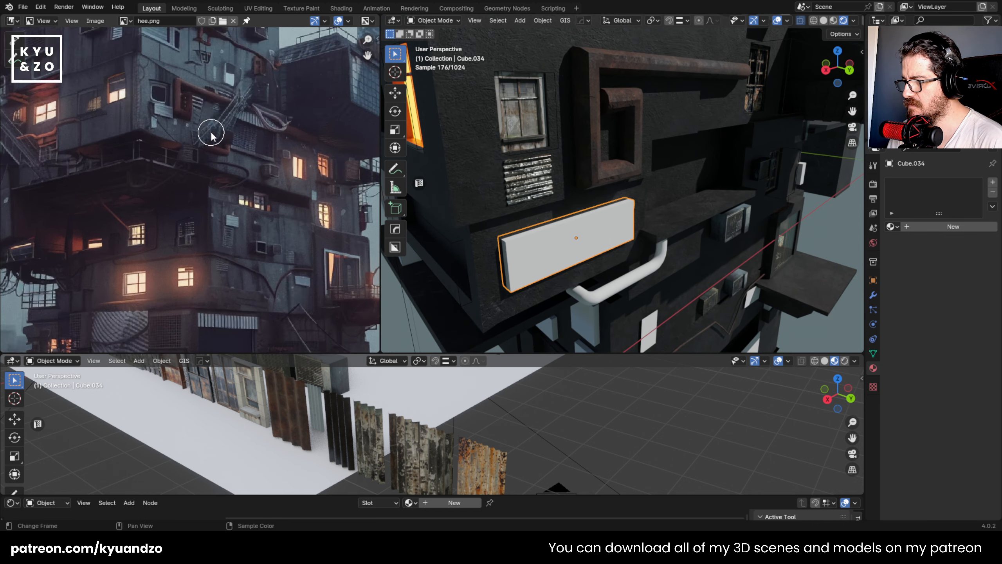
- Boolean-cut the long white block out of the concrete facade and stretch the cutter along the global Y axis to deepen the recess
{"action": "scroll", "coordinate": [211, 134], "scroll_direction": "up", "scroll_amount": 3}
{"action": "middle_click_drag", "start_coordinate": [216, 166], "coordinate": [249, 182]}
{"action": "middle_click_drag", "start_coordinate": [647, 229], "coordinate": [688, 205], "text": "shift"}
{"action": "scroll", "coordinate": [625, 197], "scroll_direction": "up", "scroll_amount": 2}
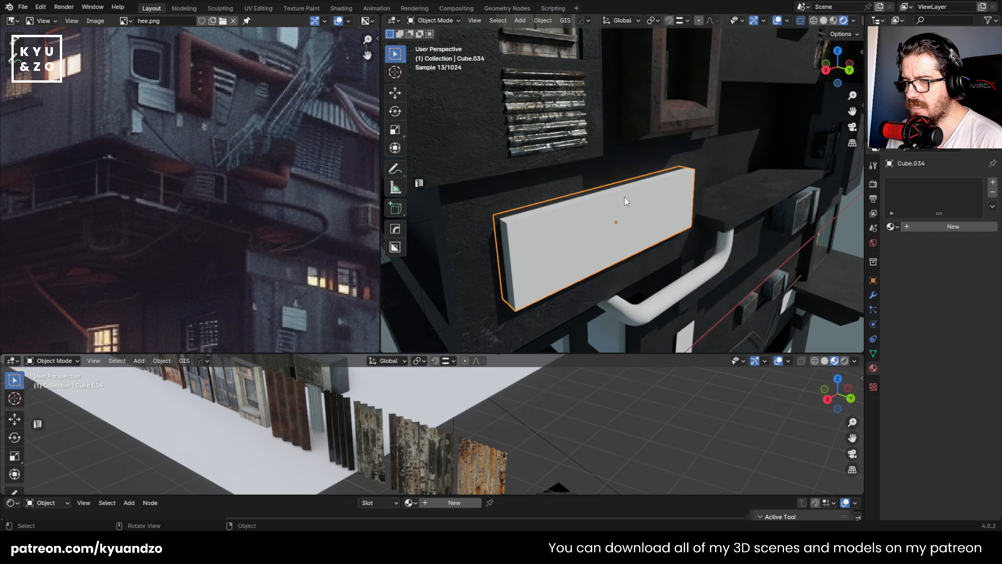
{"action": "left_click", "coordinate": [500, 190], "text": "shift"}
{"action": "key", "text": "ctrl+KP_Subtract"}
{"action": "key", "text": "s"}
{"action": "key", "text": "y"}
{"action": "left_click", "coordinate": [700, 255]}
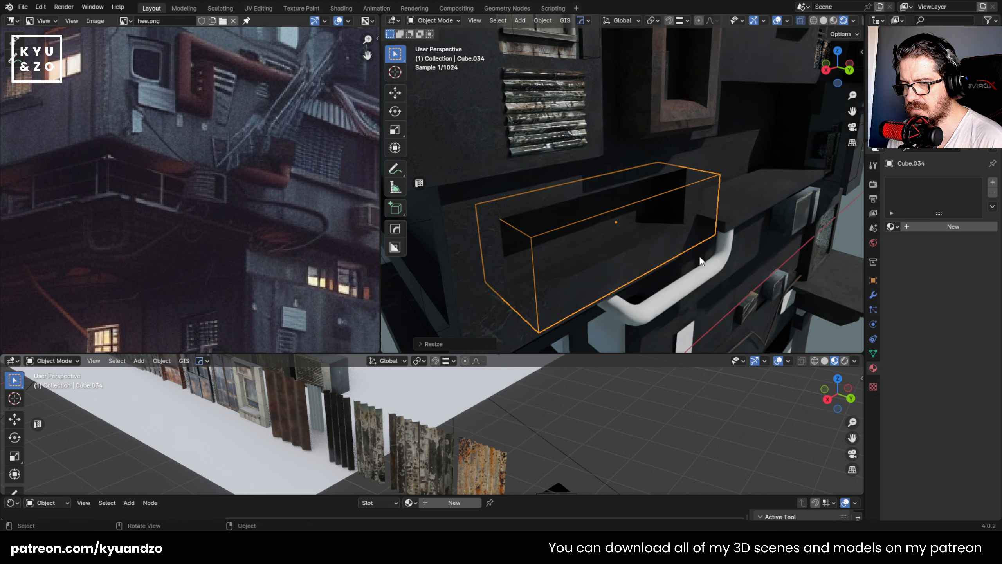
{"action": "left_click", "coordinate": [794, 213]}
{"action": "left_click", "coordinate": [519, 244]}
- Duplicate the rusty corrugated panel from the asset row and bring it to one end of the new facade recess
{"action": "middle_click_drag", "start_coordinate": [494, 284], "coordinate": [532, 223], "text": "shift"}
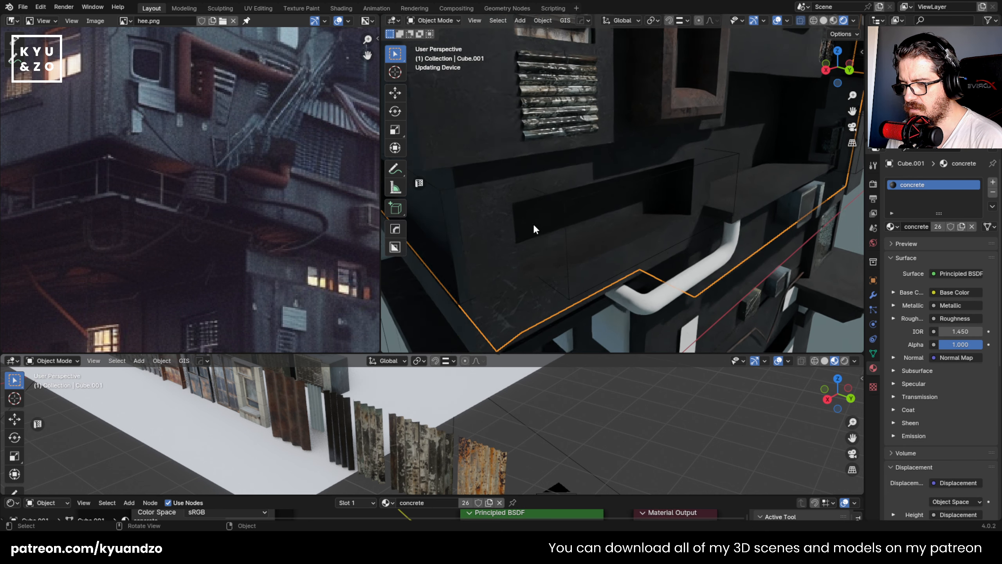
{"action": "middle_click_drag", "start_coordinate": [410, 454], "coordinate": [387, 451], "text": "shift"}
{"action": "left_click", "coordinate": [394, 451]}
{"action": "key", "text": "shift+d"}
{"action": "left_click", "coordinate": [506, 433]}
{"action": "key", "text": "g"}
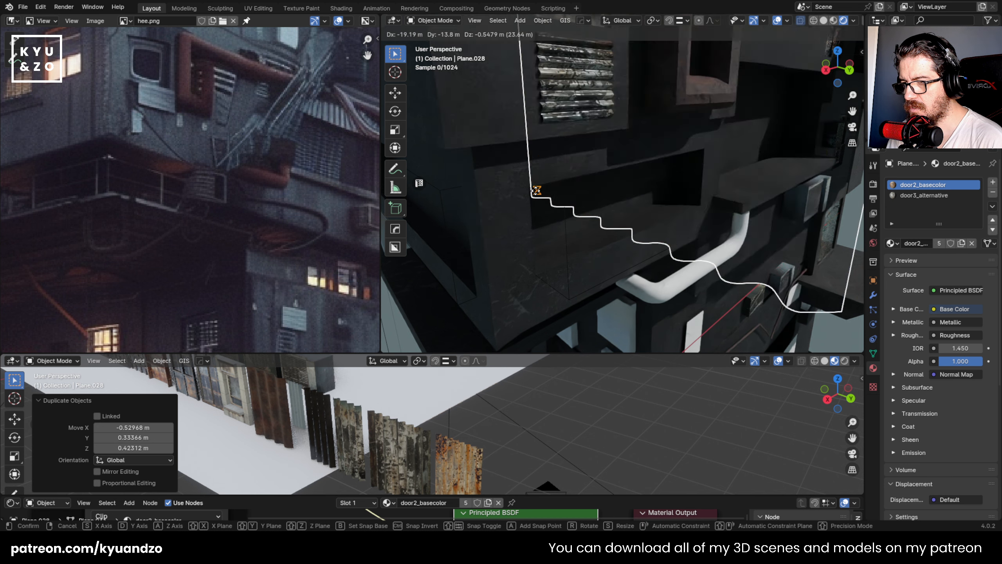
{"action": "left_click", "coordinate": [532, 189], "text": "ctrl"}
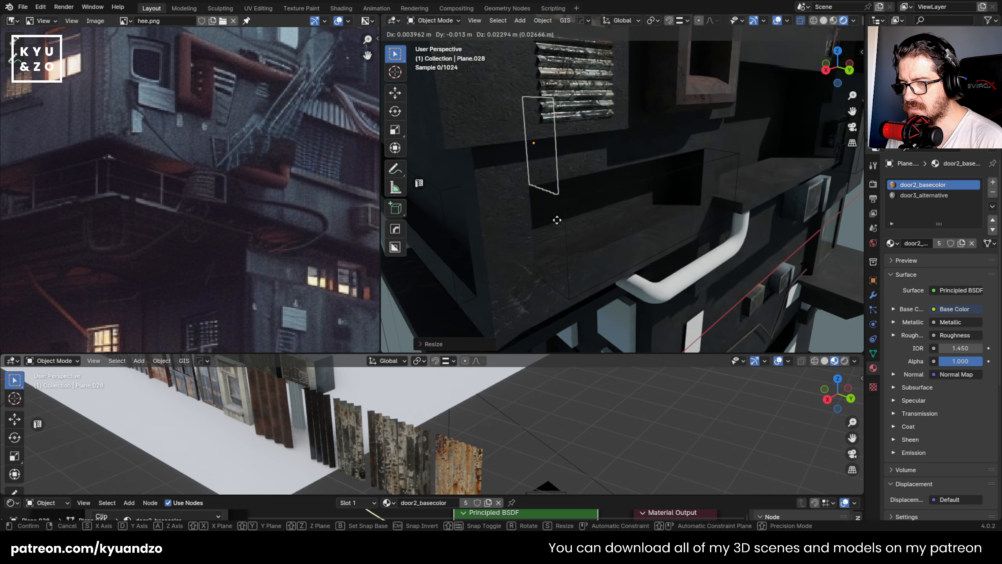
{"action": "key", "text": "g"}
{"action": "left_click", "coordinate": [671, 211]}
- Rotate the rusty panel about the Z axis, resize it, and move it along global Y into the recess opening
{"action": "key", "text": "r"}
{"action": "key", "text": "z"}
{"action": "left_click", "coordinate": [418, 162]}
{"action": "key", "text": "s"}
{"action": "left_click", "coordinate": [458, 229]}
{"action": "key", "text": "g"}
{"action": "key", "text": "d"}
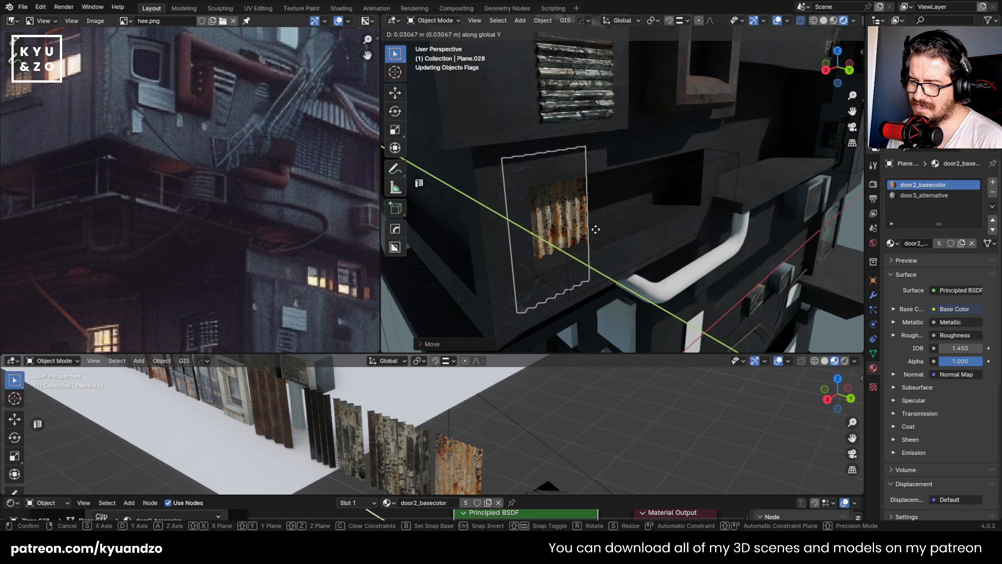
{"action": "left_click", "coordinate": [603, 232]}
- Duplicate the rusty panel along the global X axis to cover the other end of the recess
{"action": "key", "text": "shift+d"}
{"action": "key", "text": "d"}
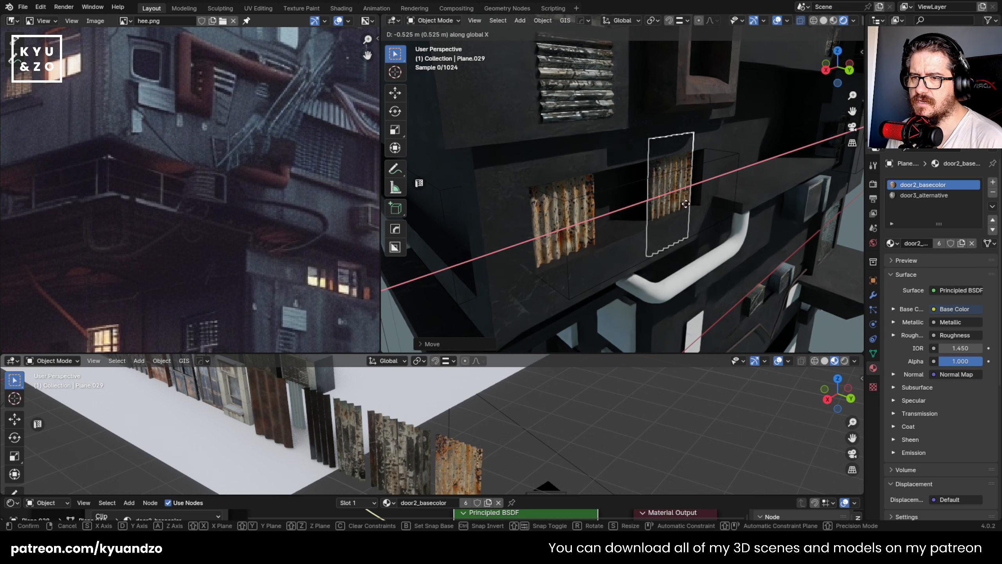
{"action": "left_click", "coordinate": [690, 203]}
{"action": "left_click", "coordinate": [642, 253]}
{"action": "middle_click_drag", "start_coordinate": [627, 235], "coordinate": [554, 240], "text": "shift"}
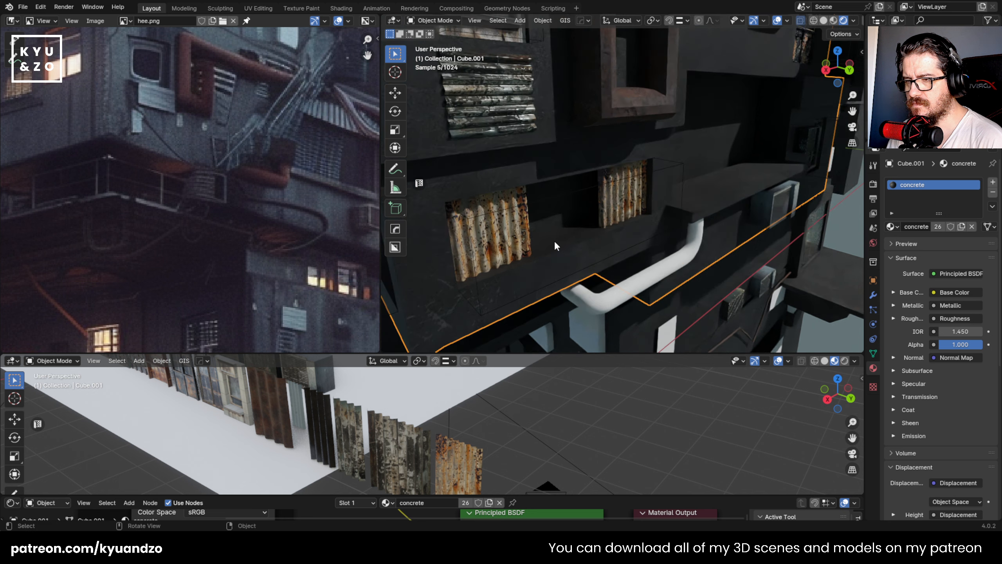
- Place the 3D cursor in the gap between the two rusty panels and add an area light there
{"action": "scroll", "coordinate": [554, 240], "scroll_direction": "up", "scroll_amount": 1}
{"action": "left_click", "coordinate": [517, 271]}
{"action": "middle_click_drag", "start_coordinate": [519, 272], "coordinate": [546, 283], "text": "shift"}
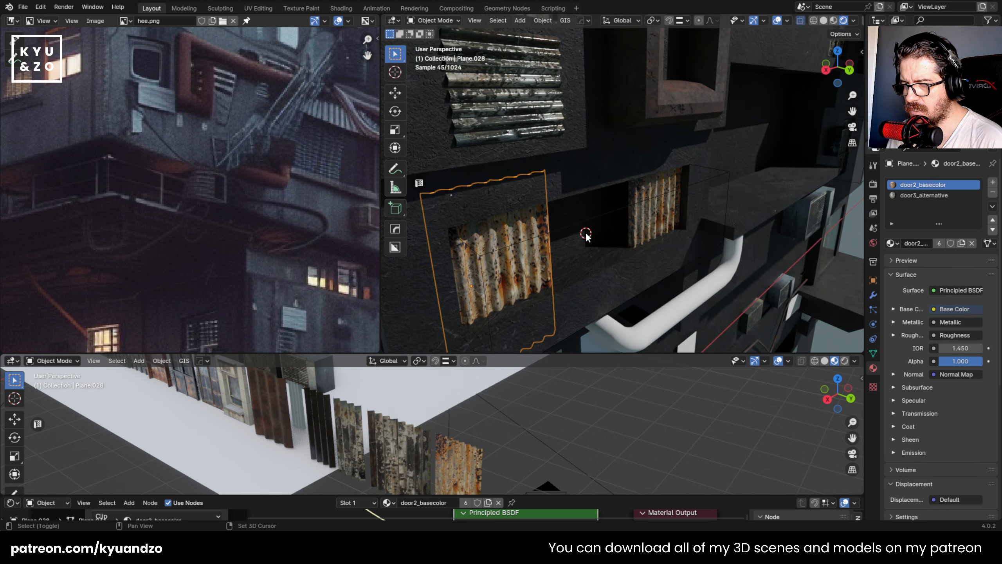
{"action": "key", "text": "shift+a"}
{"action": "mouse_move", "coordinate": [570, 360]}
{"action": "left_click", "coordinate": [630, 393]}
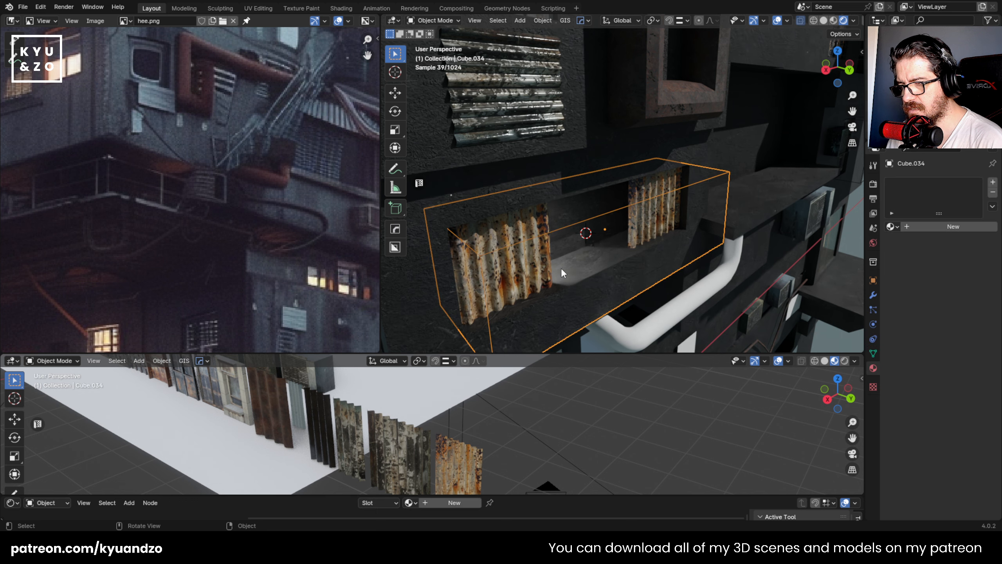
- Stretch the recess's cutter block along the global Y axis to make room behind the rusty panels
{"action": "key", "text": "s"}
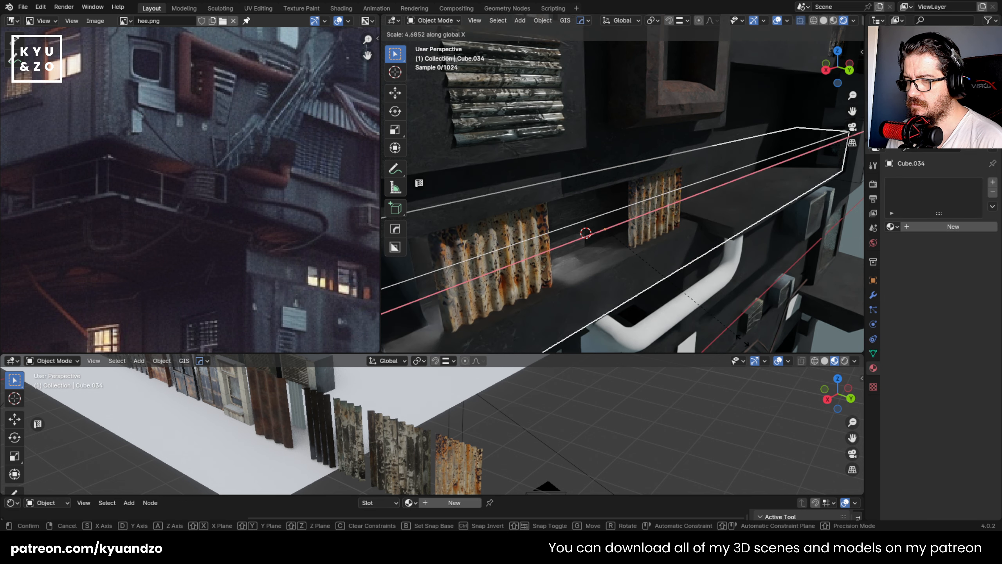
{"action": "key", "text": "y"}
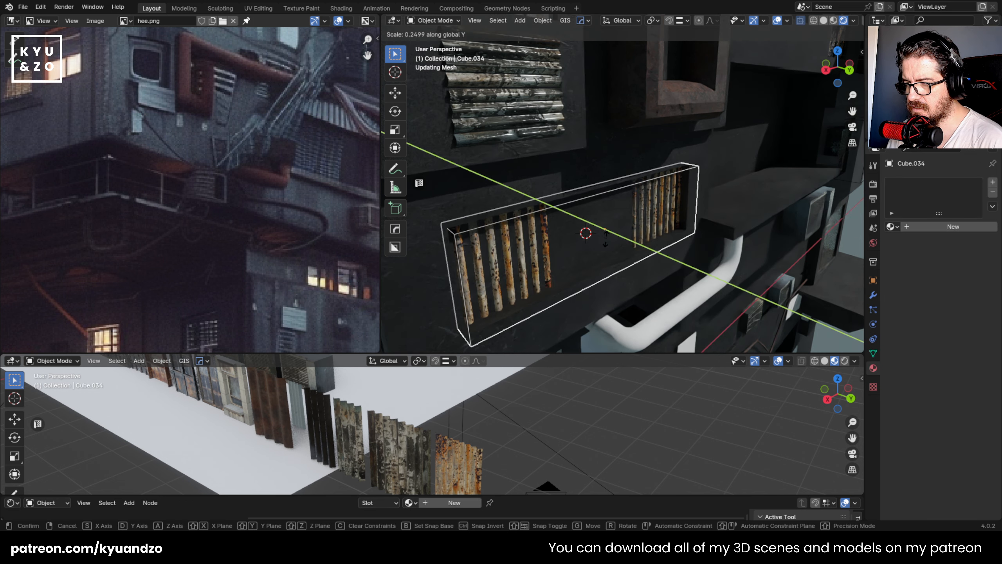
{"action": "left_click", "coordinate": [638, 270]}
{"action": "middle_click_drag", "start_coordinate": [639, 270], "coordinate": [746, 267]}
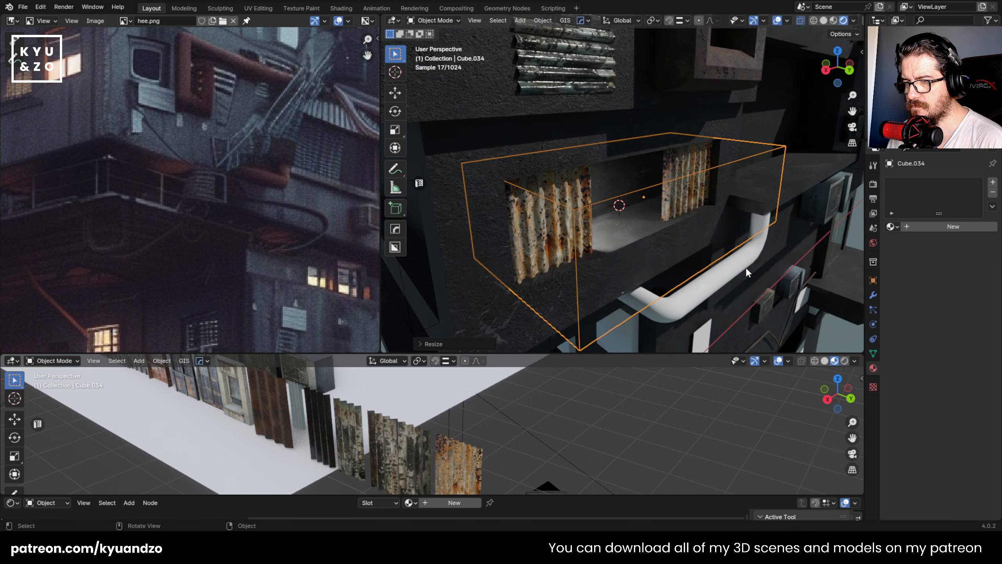
- Add a lengthwise loop cut to the cutter block and extrude its rear bottom face downward inside the wall
{"action": "key", "text": "Tab"}
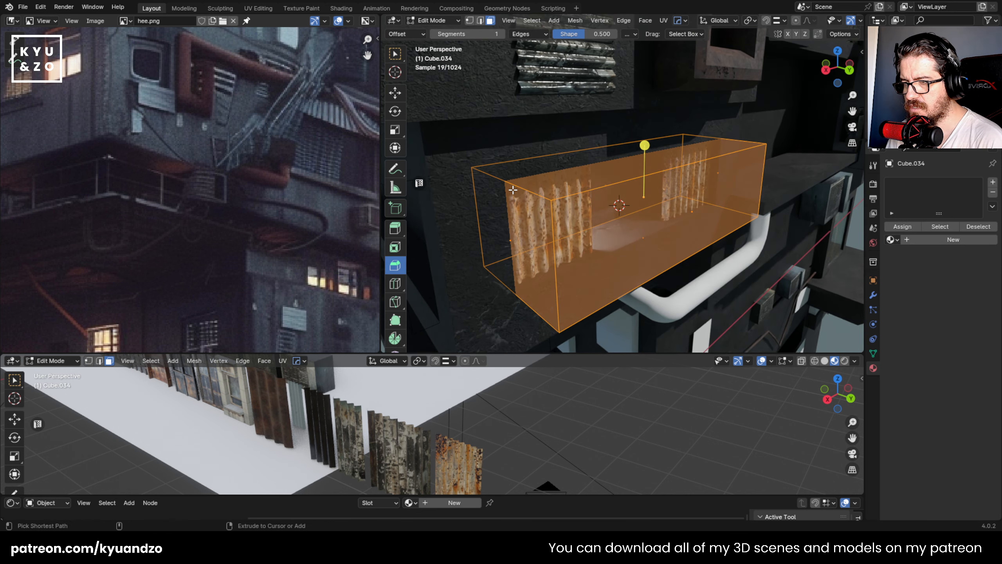
{"action": "key", "text": "ctrl+r"}
{"action": "left_click", "coordinate": [513, 188]}
{"action": "left_click", "coordinate": [502, 183]}
{"action": "left_click", "coordinate": [621, 223]}
{"action": "key", "text": "e"}
{"action": "left_click", "coordinate": [683, 320]}
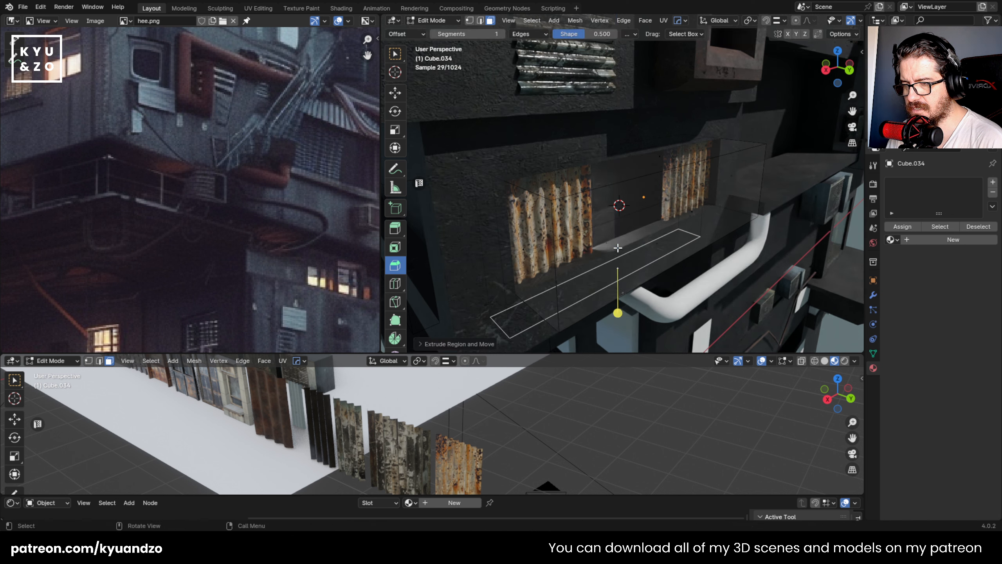
{"action": "key", "text": "Tab"}
{"action": "left_click", "coordinate": [684, 312]}
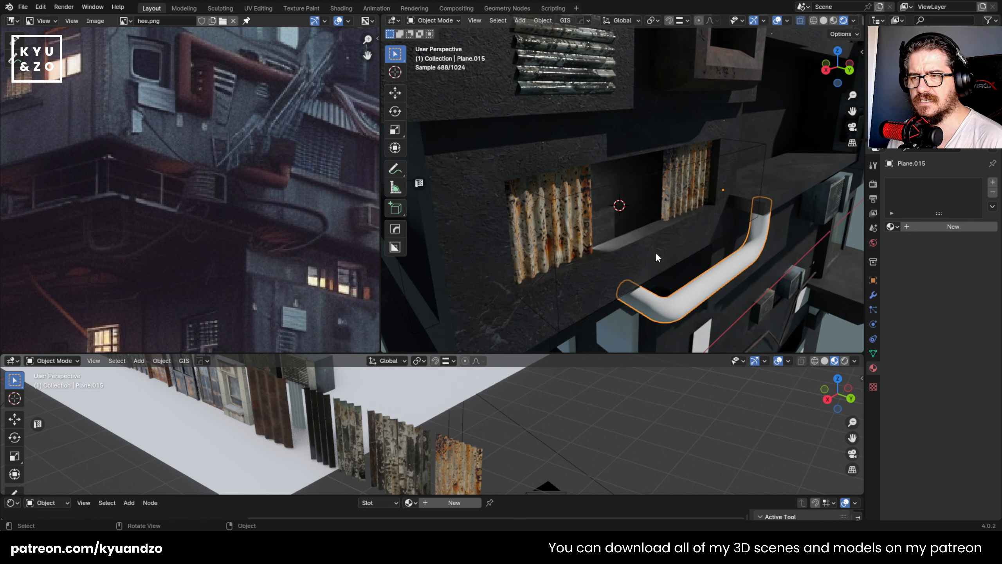
- Extrude a face of the cutter block along its normal to extend the recess's interior behind the left rusty panel
{"action": "middle_click_drag", "start_coordinate": [723, 232], "coordinate": [671, 173]}
{"action": "left_click", "coordinate": [628, 150]}
{"action": "middle_click_drag", "start_coordinate": [627, 146], "coordinate": [602, 253]}
{"action": "scroll", "coordinate": [587, 233], "scroll_direction": "up", "scroll_amount": 2}
{"action": "key", "text": "Tab"}
{"action": "left_click", "coordinate": [621, 187]}
{"action": "key", "text": "g"}
{"action": "key", "text": "z"}
{"action": "right_click", "coordinate": [631, 245]}
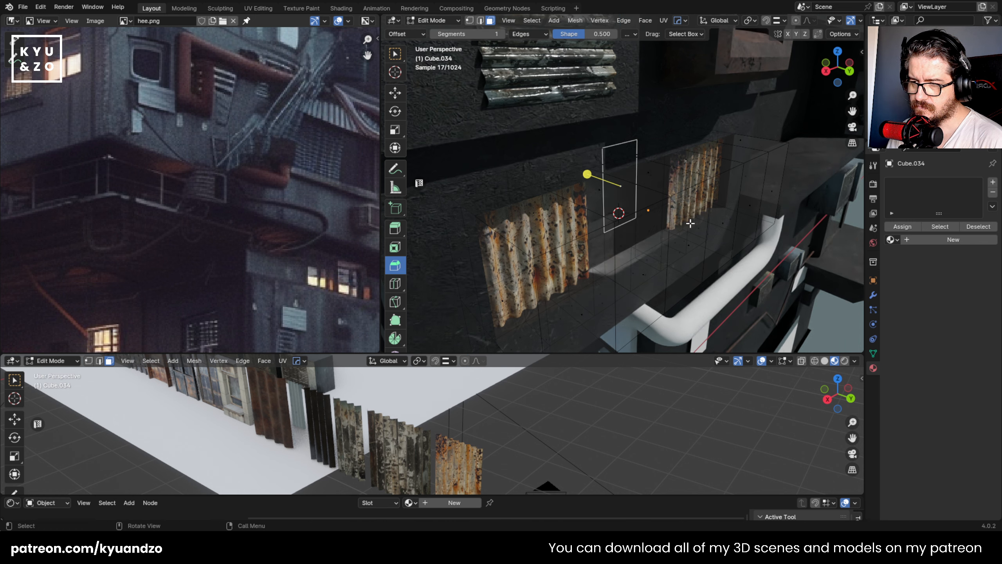
{"action": "left_click", "coordinate": [693, 221]}
{"action": "left_click", "coordinate": [695, 264]}
{"action": "key", "text": "e"}
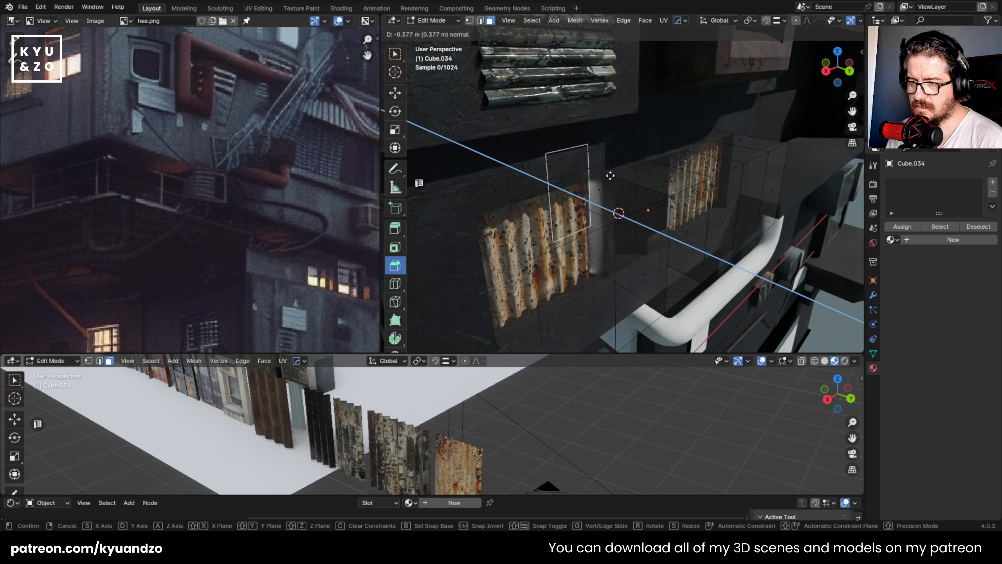
{"action": "left_click", "coordinate": [611, 210]}
{"action": "key", "text": "Tab"}
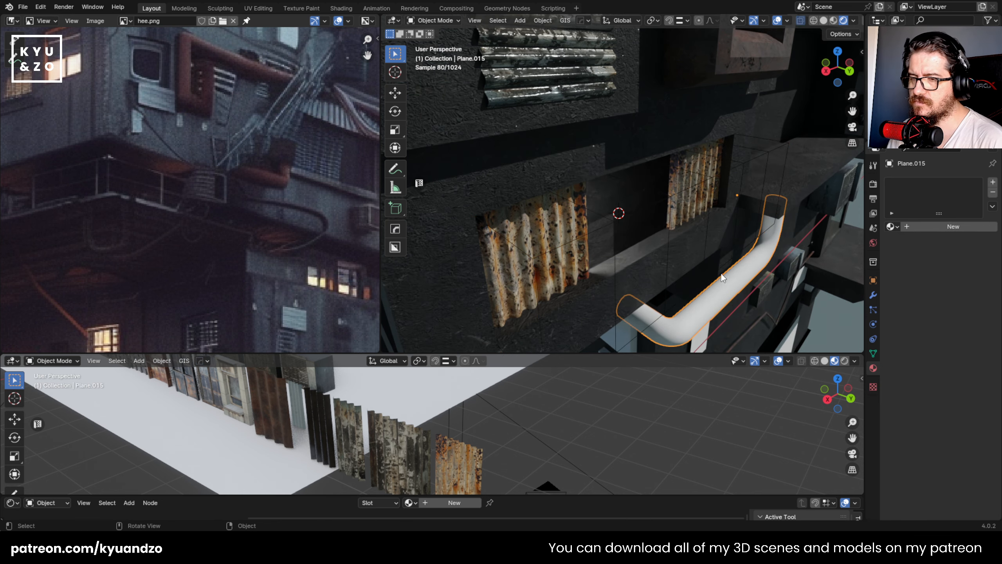
- Move the area light along the global X and Y axes so it sits hidden behind the left rusty panel
{"action": "mouse_move", "coordinate": [664, 197]}
{"action": "middle_mouse_down"}
{"action": "mouse_move", "coordinate": [545, 173]}
{"action": "mouse_move", "coordinate": [590, 144]}
{"action": "mouse_move", "coordinate": [625, 152]}
{"action": "mouse_move", "coordinate": [609, 175]}
{"action": "middle_mouse_up"}
{"action": "left_click", "coordinate": [594, 141]}
{"action": "key", "text": "g"}
{"action": "key", "text": "d"}
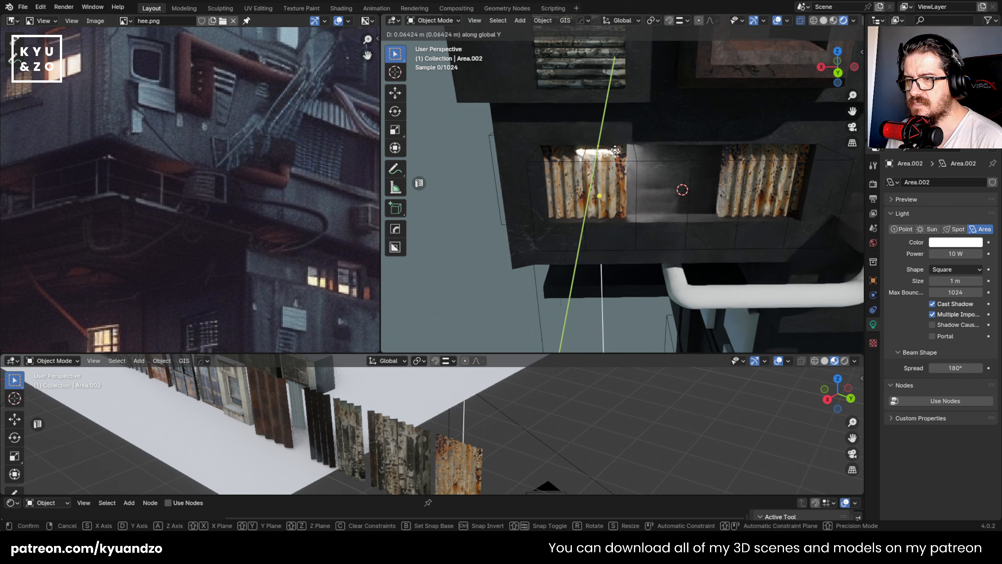
{"action": "left_click", "coordinate": [616, 155]}
{"action": "key", "text": "g"}
{"action": "key", "text": "s"}
{"action": "left_click", "coordinate": [614, 154]}
{"action": "key", "text": "g"}
{"action": "key", "text": "d"}
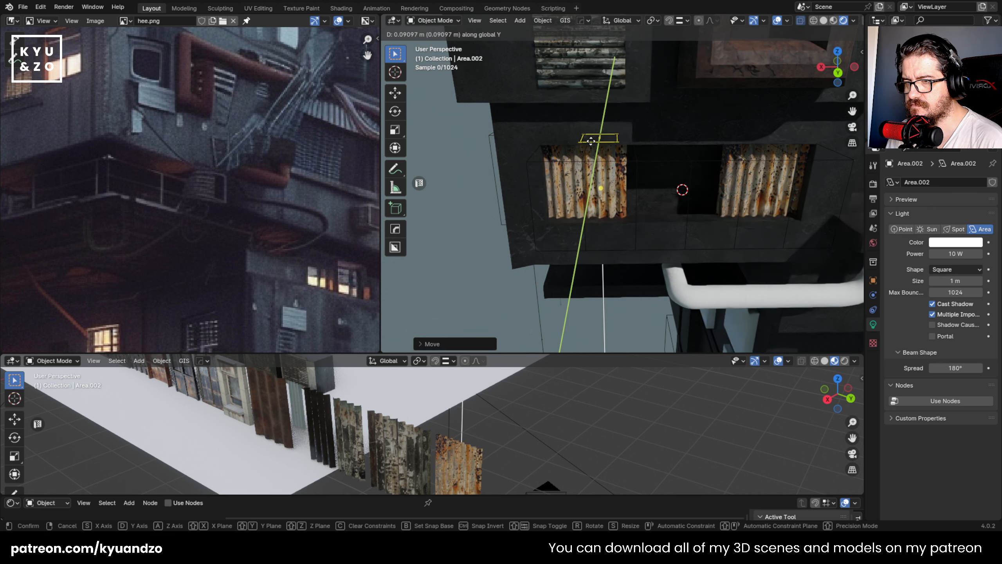
{"action": "key", "text": "s"}
{"action": "key", "text": "d"}
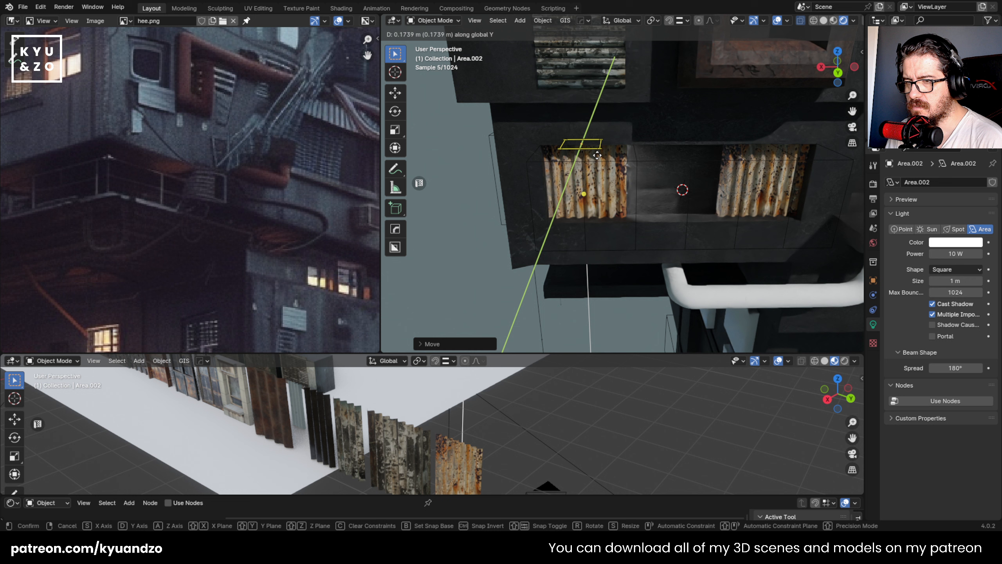
{"action": "left_click", "coordinate": [594, 156]}
- Set the area light's power to 75.6 W and its colour to a saturated orange
{"action": "left_click", "coordinate": [958, 243]}
{"action": "left_click", "coordinate": [914, 163]}
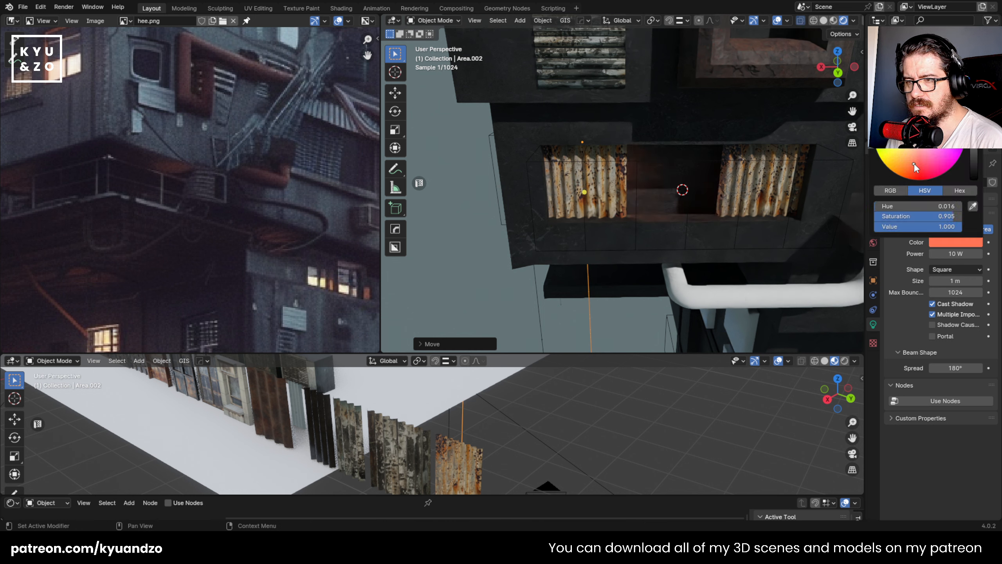
{"action": "left_click_drag", "start_coordinate": [939, 257], "coordinate": [988, 257]}
{"action": "left_click", "coordinate": [955, 242]}
{"action": "left_click", "coordinate": [905, 172]}
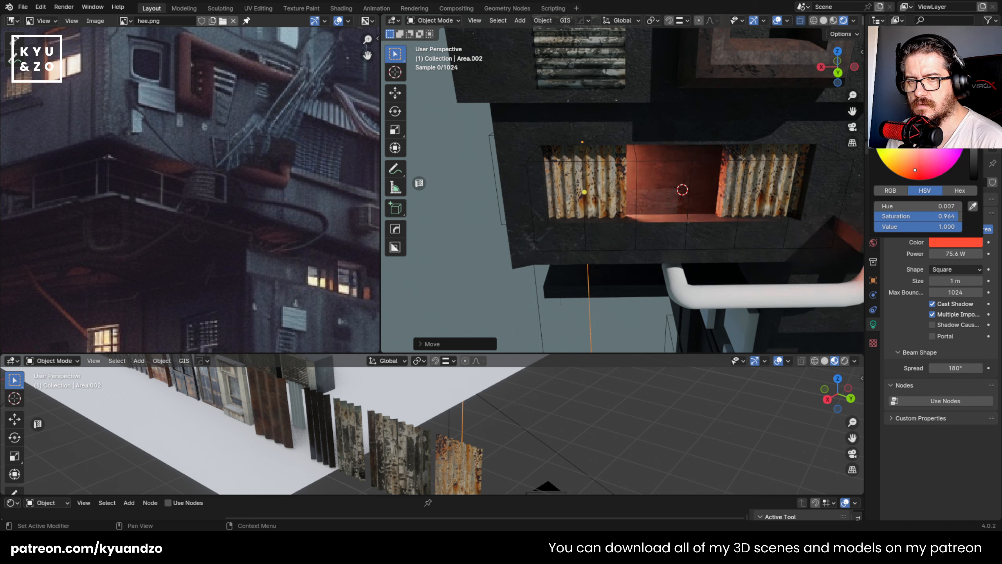
- Rotate the area light about 20° around the global Y axis and adjust its position behind the left rusty panel
{"action": "key", "text": "r"}
{"action": "key", "text": "y"}
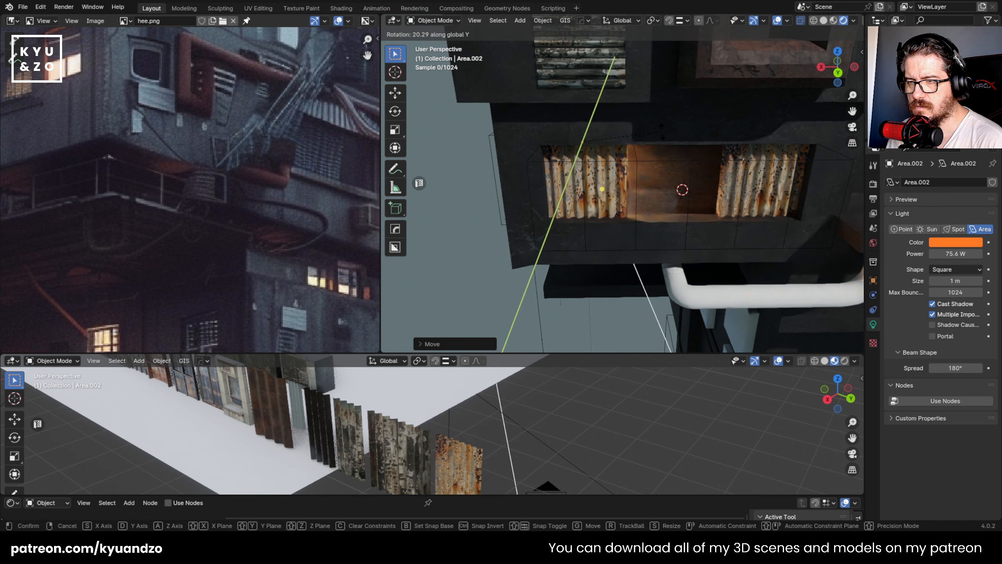
{"action": "left_click", "coordinate": [663, 132]}
{"action": "key", "text": "g"}
{"action": "left_click", "coordinate": [660, 130]}
- Save apartment.blend and narrow the area light's spread to 102°
{"action": "scroll", "coordinate": [648, 111], "scroll_direction": "down", "scroll_amount": 2}
{"action": "middle_click_drag", "start_coordinate": [607, 127], "coordinate": [647, 127]}
{"action": "key", "text": "ctrl+s"}
{"action": "scroll", "coordinate": [647, 127], "scroll_direction": "up", "scroll_amount": 4}
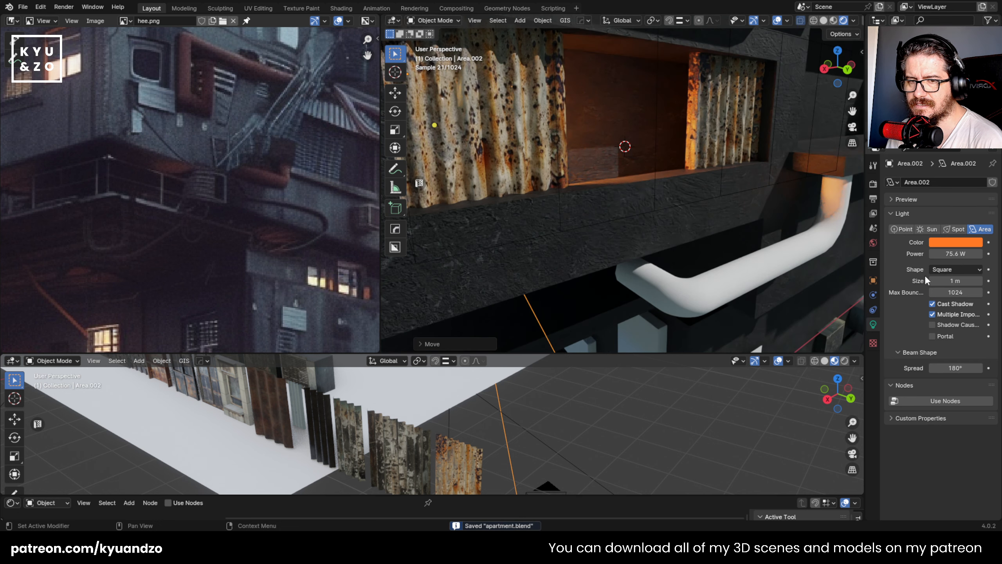
{"action": "left_click_drag", "start_coordinate": [956, 368], "coordinate": [930, 369]}
{"action": "scroll", "coordinate": [607, 137], "scroll_direction": "down", "scroll_amount": 7}
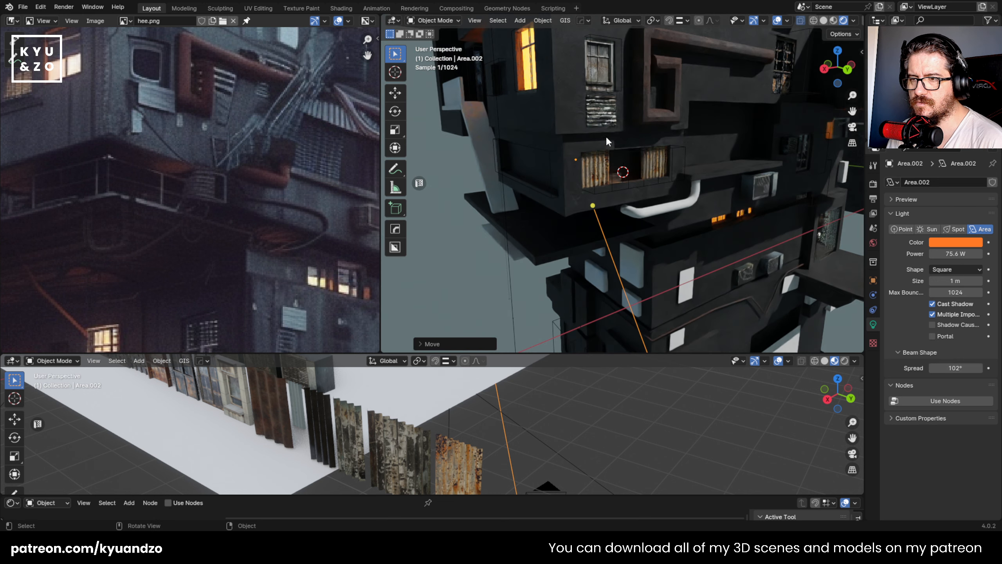
- Examine the lit recess up close and in the context of the whole building, and save apartment.blend
{"action": "scroll", "coordinate": [606, 144], "scroll_direction": "up", "scroll_amount": 2}
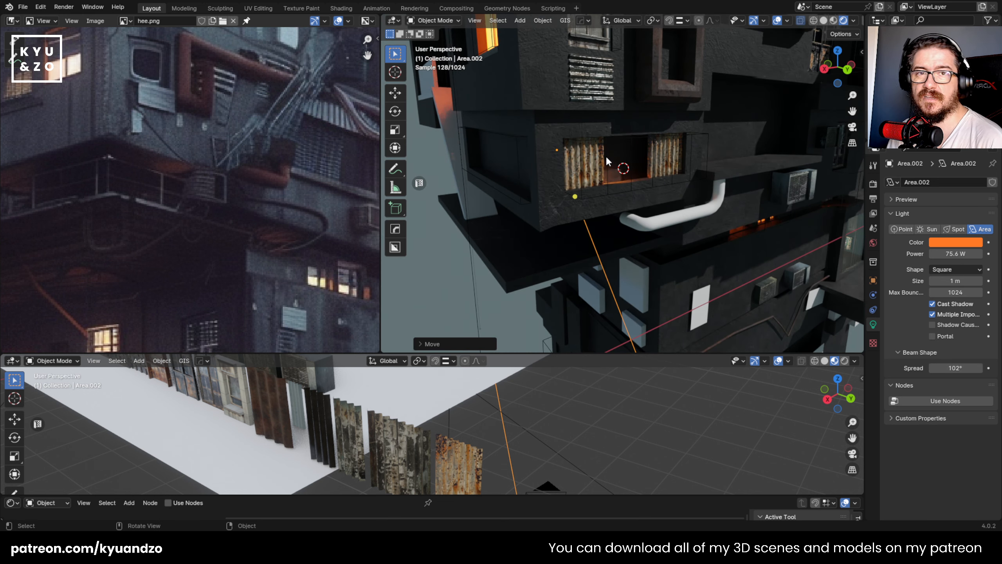
{"action": "scroll", "coordinate": [606, 156], "scroll_direction": "up", "scroll_amount": 6}
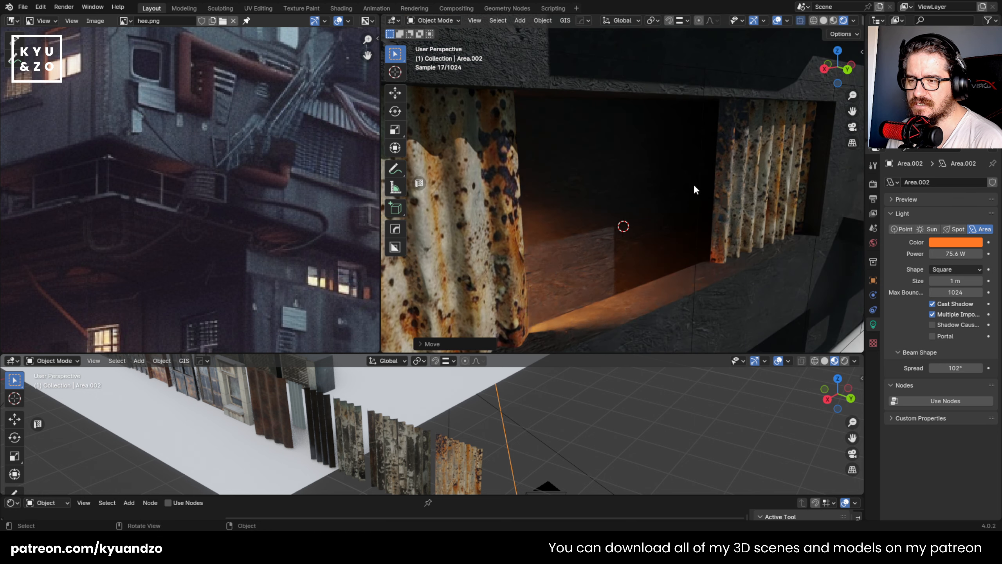
{"action": "scroll", "coordinate": [606, 212], "scroll_direction": "down", "scroll_amount": 8}
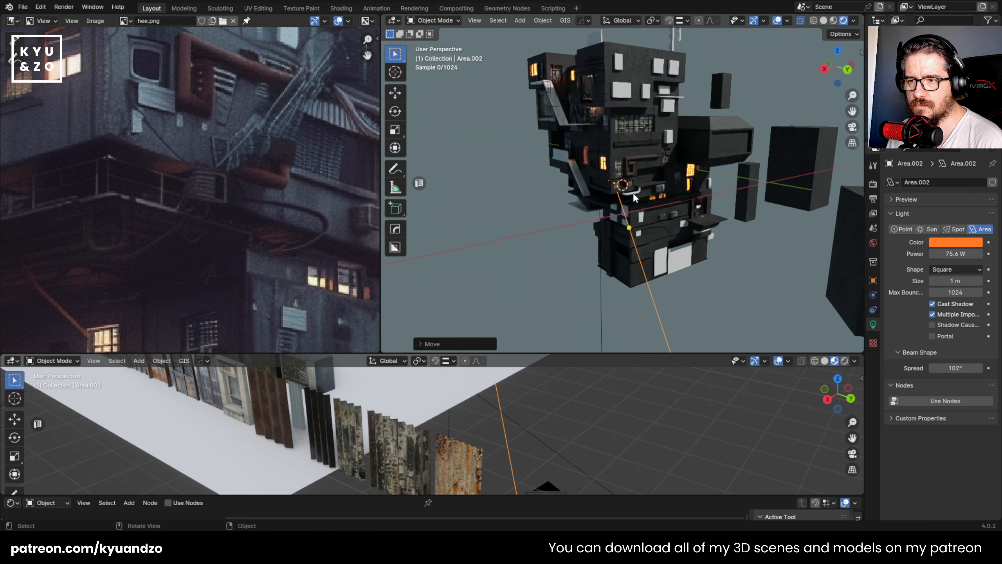
{"action": "scroll", "coordinate": [623, 229], "scroll_direction": "up", "scroll_amount": 7}
{"action": "scroll", "coordinate": [624, 229], "scroll_direction": "up", "scroll_amount": 2}
{"action": "left_click", "coordinate": [586, 233]}
{"action": "scroll", "coordinate": [586, 234], "scroll_direction": "down", "scroll_amount": 5}
{"action": "left_click", "coordinate": [442, 264]}
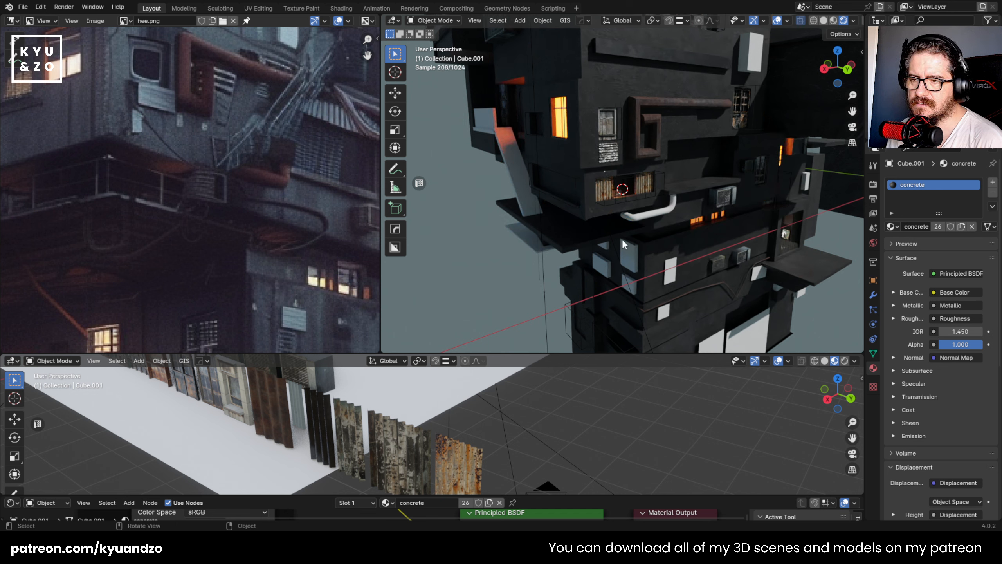
{"action": "key", "text": "ctrl+s"}
- Add a cube on the wall just below the recess and scale it down into a thin slab flattened along Z
{"action": "scroll", "coordinate": [649, 214], "scroll_direction": "down", "scroll_amount": 3}
{"action": "scroll", "coordinate": [648, 212], "scroll_direction": "up", "scroll_amount": 3}
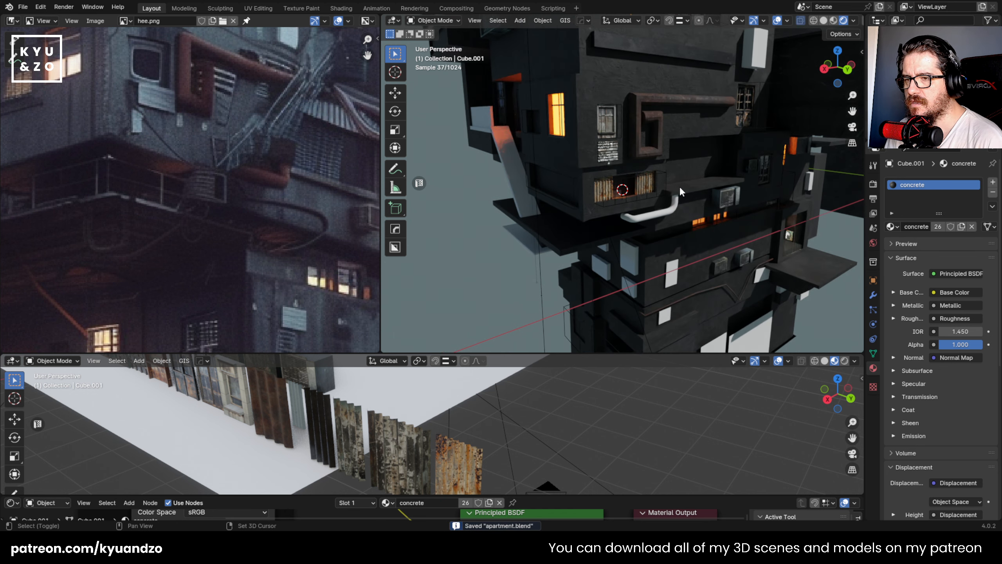
{"action": "scroll", "coordinate": [679, 185], "scroll_direction": "up", "scroll_amount": 6}
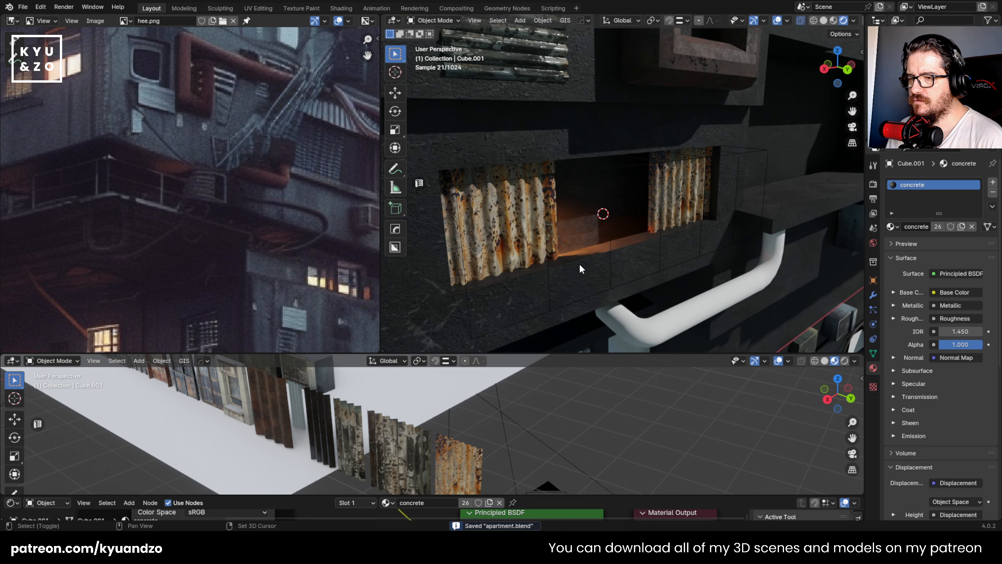
{"action": "right_click", "coordinate": [580, 265], "text": "shift"}
{"action": "key", "text": "shift+a"}
{"action": "mouse_move", "coordinate": [552, 139]}
{"action": "left_click", "coordinate": [671, 149]}
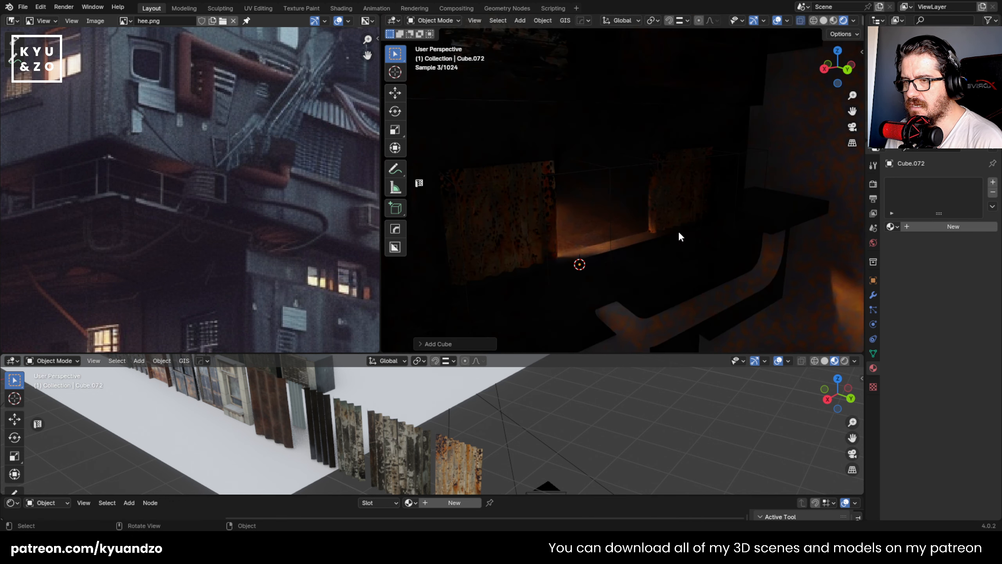
{"action": "key", "text": "s"}
{"action": "key", "text": "z"}
{"action": "left_click", "coordinate": [604, 241]}
- Move the thin slab along the global Y, X and Z axes so it protrudes as a ledge under the left rusty panel
{"action": "scroll", "coordinate": [568, 241], "scroll_direction": "up", "scroll_amount": 3}
{"action": "key", "text": "g"}
{"action": "key", "text": "y"}
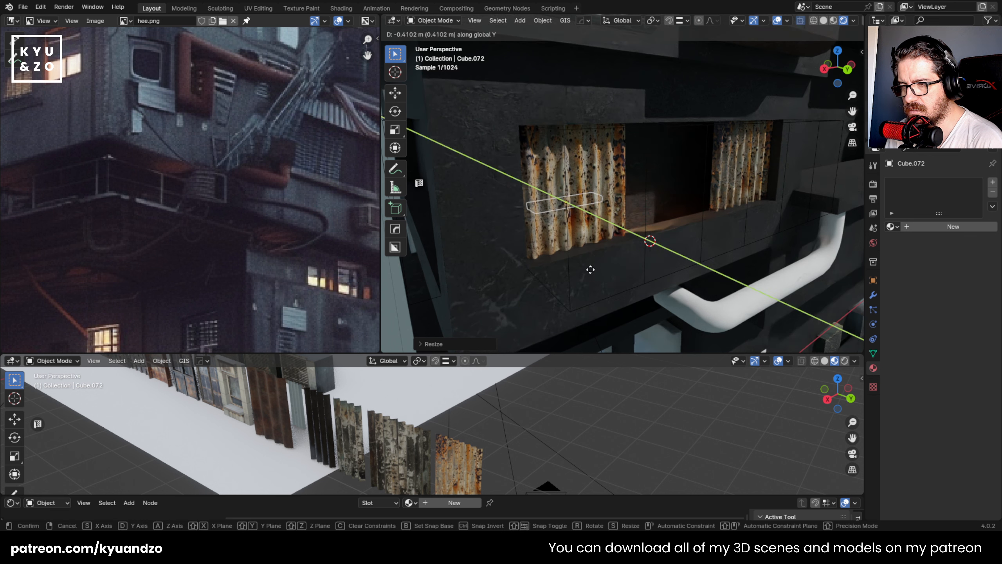
{"action": "key", "text": "x"}
{"action": "left_click", "coordinate": [643, 262]}
{"action": "key", "text": "g"}
{"action": "key", "text": "z"}
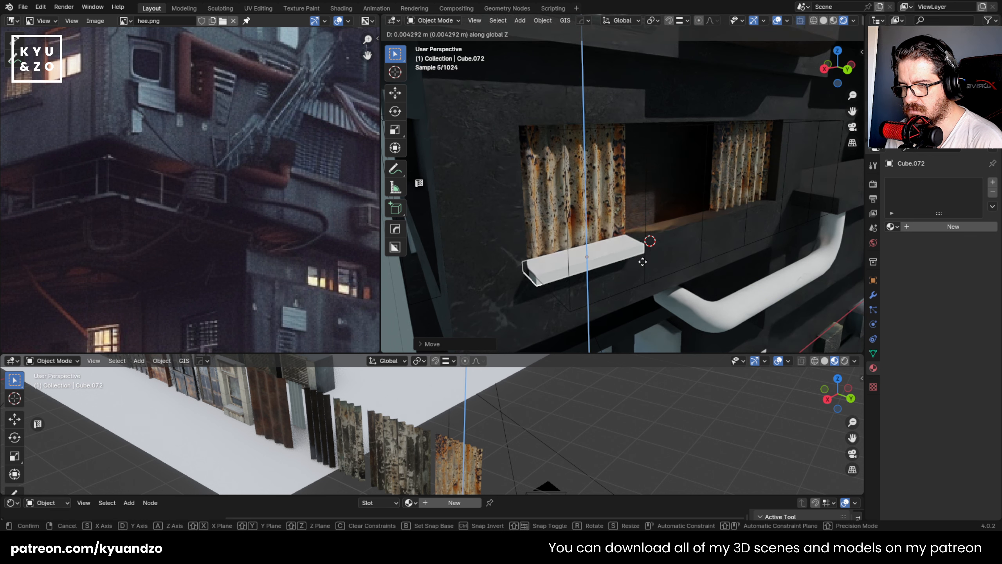
{"action": "left_click", "coordinate": [642, 262]}
- Extend the slab's end face along X past the right rusty panel and scale the ledge deeper along Y to about 1.57
{"action": "middle_click_drag", "start_coordinate": [640, 262], "coordinate": [630, 233]}
{"action": "key", "text": "Tab"}
{"action": "left_click", "coordinate": [617, 242]}
{"action": "key", "text": "g"}
{"action": "key", "text": "x"}
{"action": "left_click", "coordinate": [776, 202]}
{"action": "key", "text": "Tab"}
{"action": "key", "text": "s"}
{"action": "key", "text": "y"}
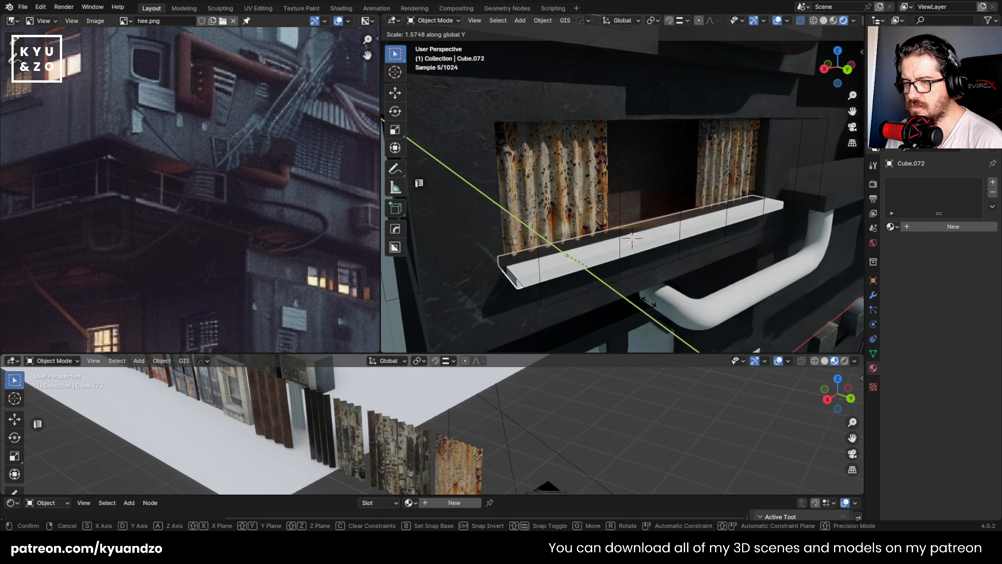
{"action": "left_click", "coordinate": [670, 253]}
- Link the building's concrete material to the ledge and UV unwrap it
{"action": "left_click", "coordinate": [462, 256], "text": "shift"}
{"action": "key", "text": "ctrl+l"}
{"action": "left_click", "coordinate": [459, 258]}
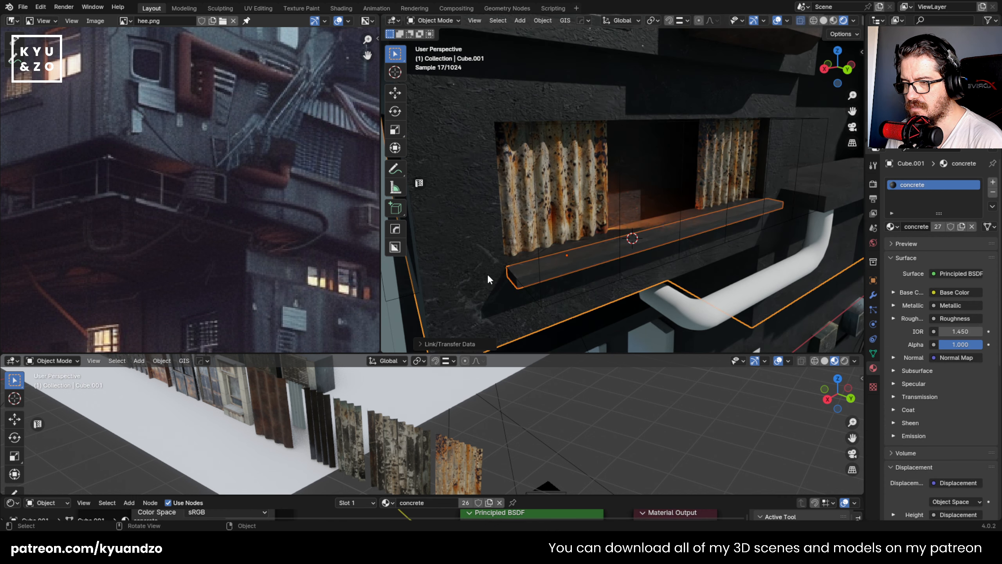
{"action": "key", "text": "Tab"}
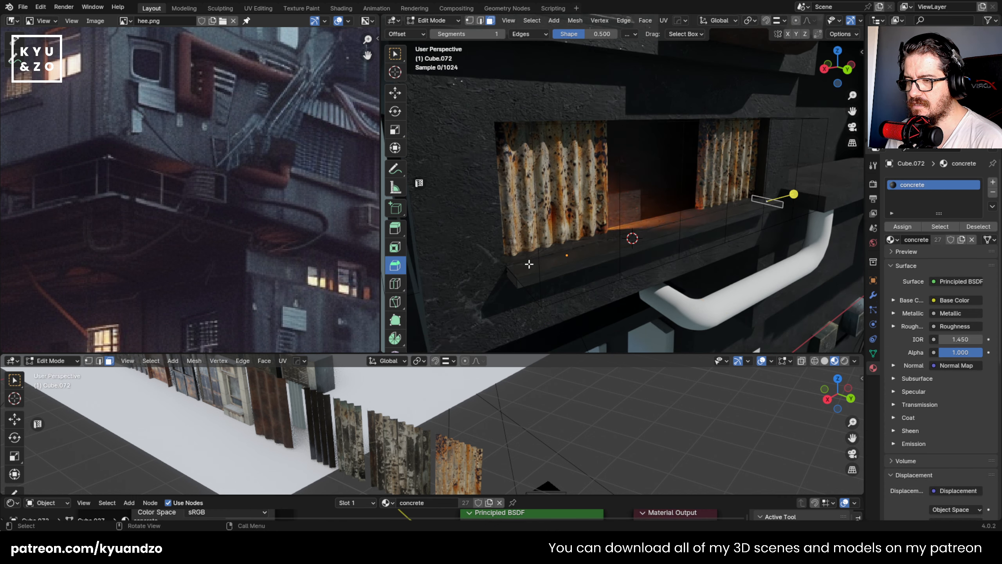
{"action": "key", "text": "u"}
{"action": "left_click", "coordinate": [526, 265]}
{"action": "key", "text": "Tab"}
- Examine the ledge and recess up close and within the building, and compare them with the facade in the hee.png reference
{"action": "scroll", "coordinate": [634, 292], "scroll_direction": "down", "scroll_amount": 5}
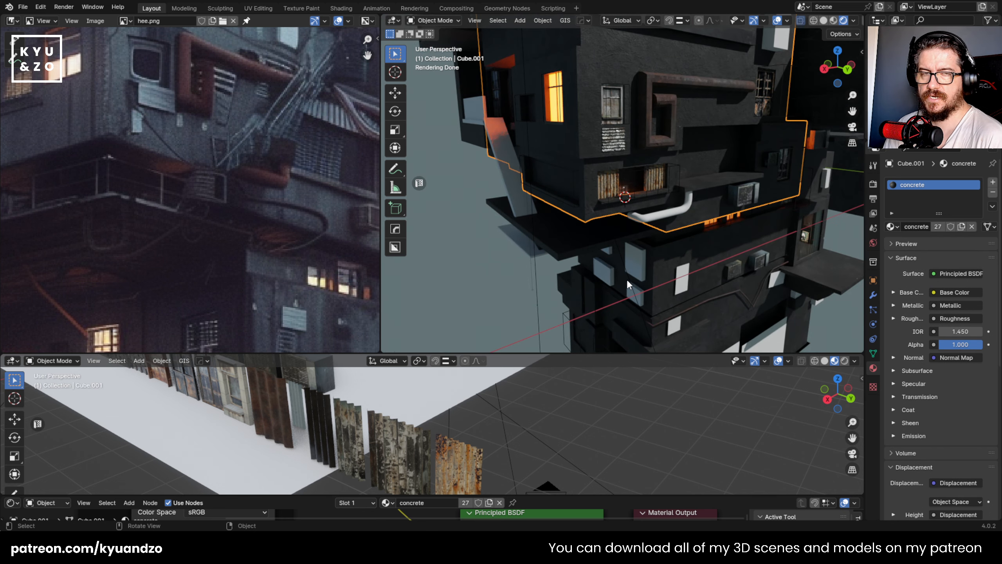
{"action": "scroll", "coordinate": [610, 237], "scroll_direction": "up", "scroll_amount": 5}
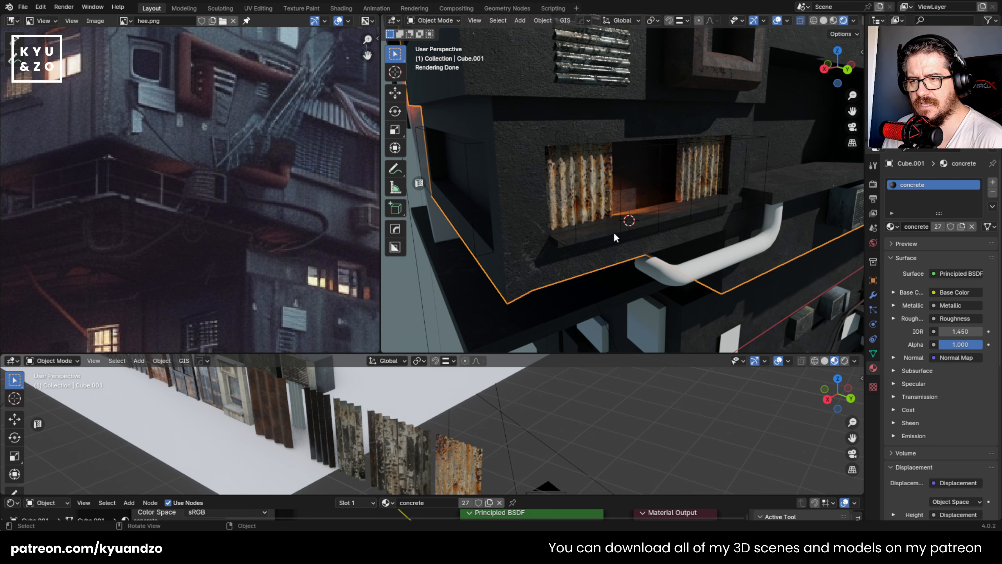
{"action": "scroll", "coordinate": [613, 232], "scroll_direction": "down", "scroll_amount": 5}
{"action": "scroll", "coordinate": [616, 225], "scroll_direction": "up", "scroll_amount": 7}
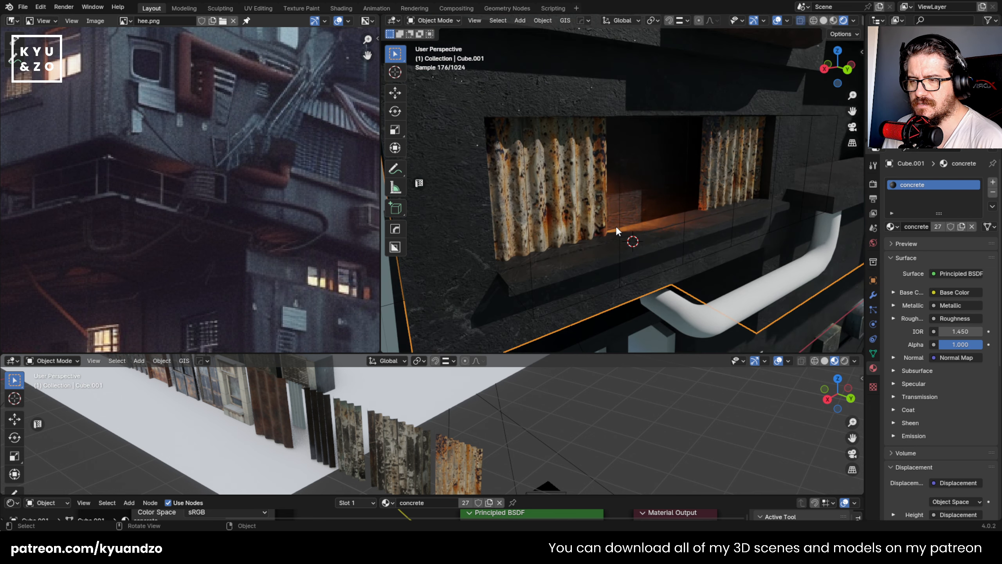
{"action": "scroll", "coordinate": [615, 226], "scroll_direction": "down", "scroll_amount": 4}
{"action": "scroll", "coordinate": [219, 204], "scroll_direction": "down", "scroll_amount": 5}
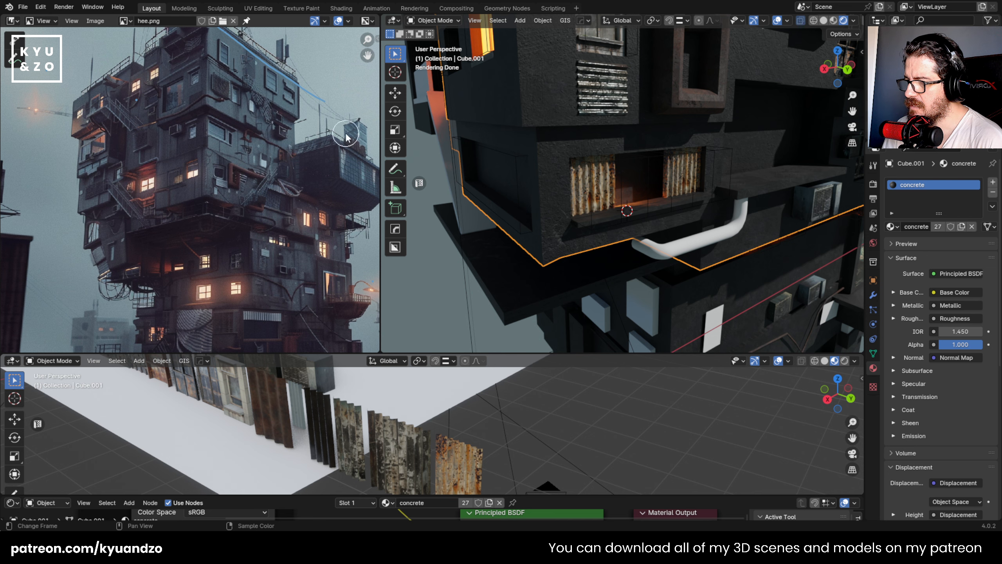
{"action": "scroll", "coordinate": [244, 114], "scroll_direction": "up", "scroll_amount": 4}
{"action": "middle_click_drag", "start_coordinate": [262, 188], "coordinate": [104, 63]}
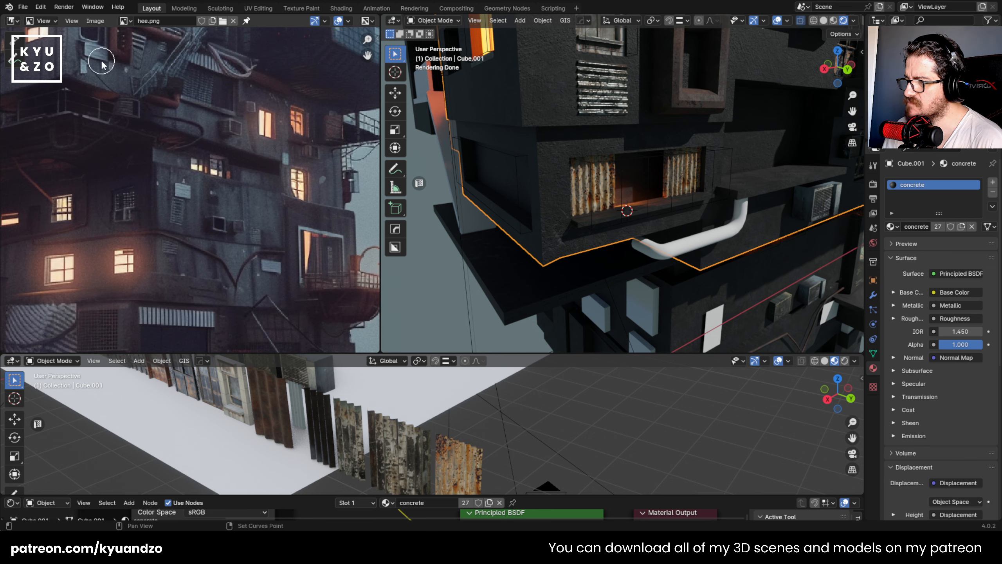
{"action": "scroll", "coordinate": [579, 182], "scroll_direction": "down", "scroll_amount": 1}
{"action": "left_click", "coordinate": [575, 208]}
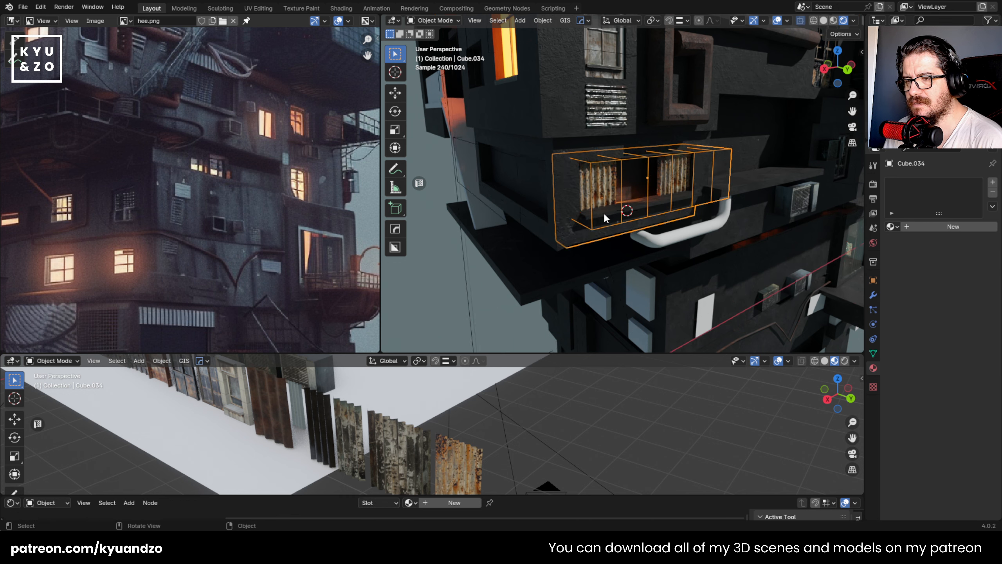
{"action": "key", "text": "KP_Decimal"}
{"action": "scroll", "coordinate": [611, 208], "scroll_direction": "down", "scroll_amount": 5}
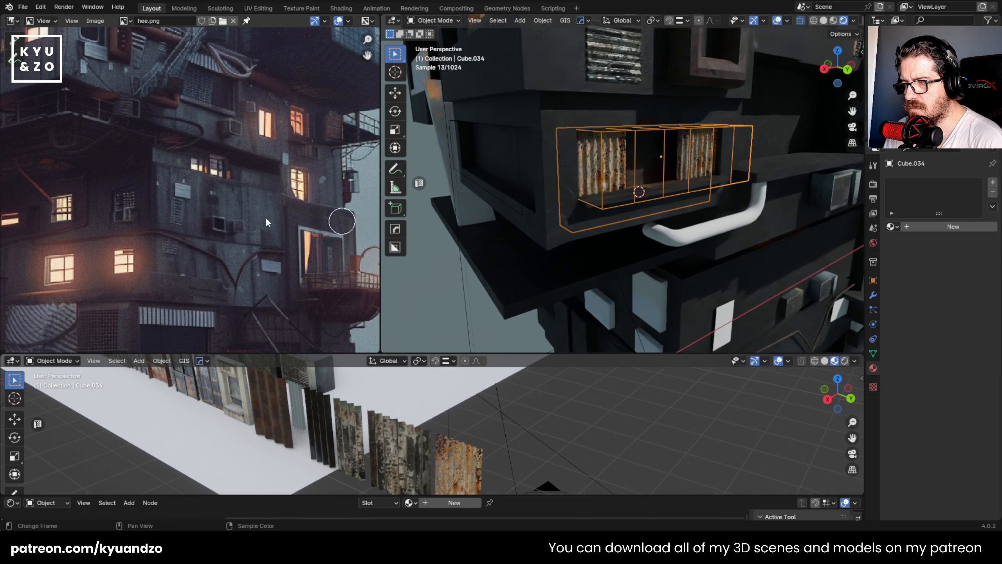
{"action": "scroll", "coordinate": [128, 171], "scroll_direction": "down", "scroll_amount": 3}
{"action": "scroll", "coordinate": [622, 189], "scroll_direction": "down", "scroll_amount": 1}
- Duplicate both rusty corrugated panels and rotate the copies around the global Z axis to line up with the building's side wall
{"action": "middle_click_drag", "start_coordinate": [576, 170], "coordinate": [663, 234], "text": "shift"}
{"action": "left_click", "coordinate": [643, 227]}
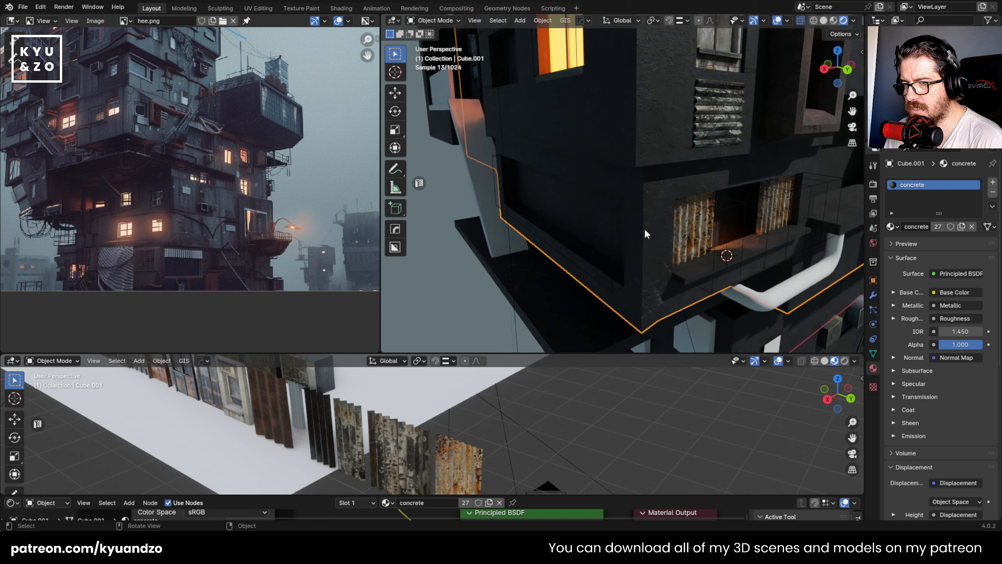
{"action": "left_click", "coordinate": [698, 225]}
{"action": "left_click", "coordinate": [783, 206], "text": "shift"}
{"action": "key", "text": "shift+d"}
{"action": "key", "text": "s"}
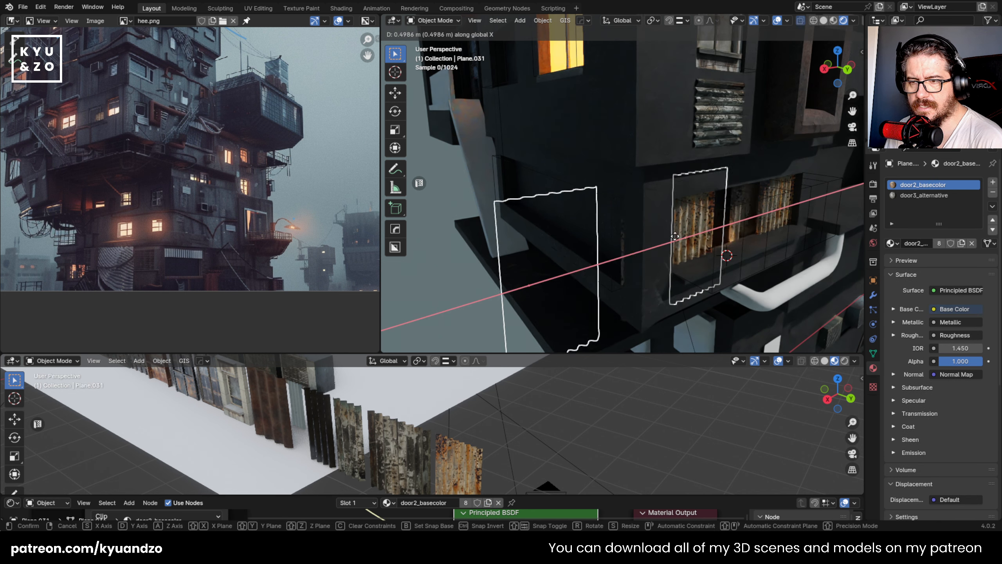
{"action": "left_click", "coordinate": [673, 221]}
{"action": "key", "text": "r"}
{"action": "key", "text": "a"}
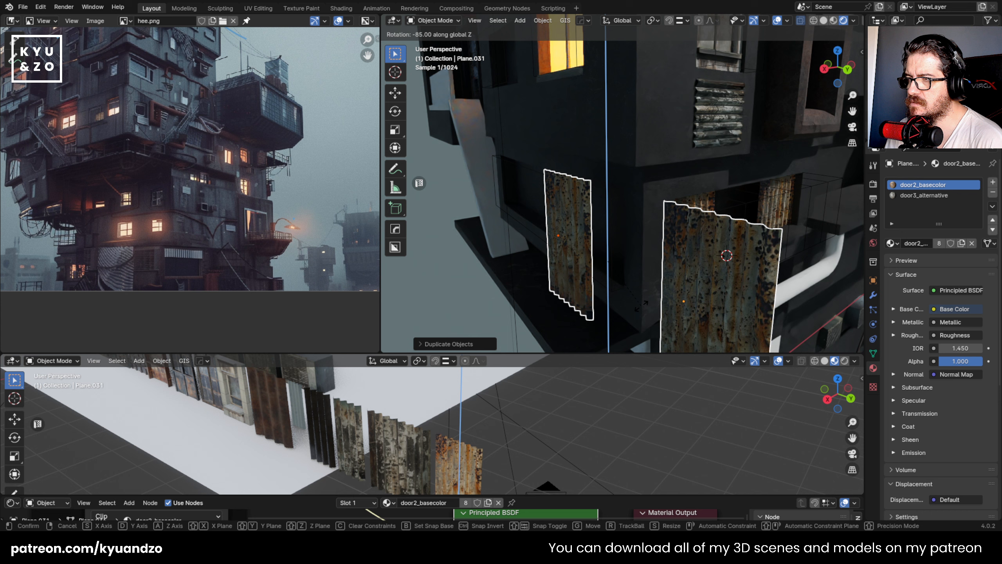
{"action": "left_click", "coordinate": [618, 286]}
- Move the copied panels along X and Y into the side wall's recess and shift the left copy about 0.28 m along Y beside the other
{"action": "key", "text": "g"}
{"action": "key", "text": "x"}
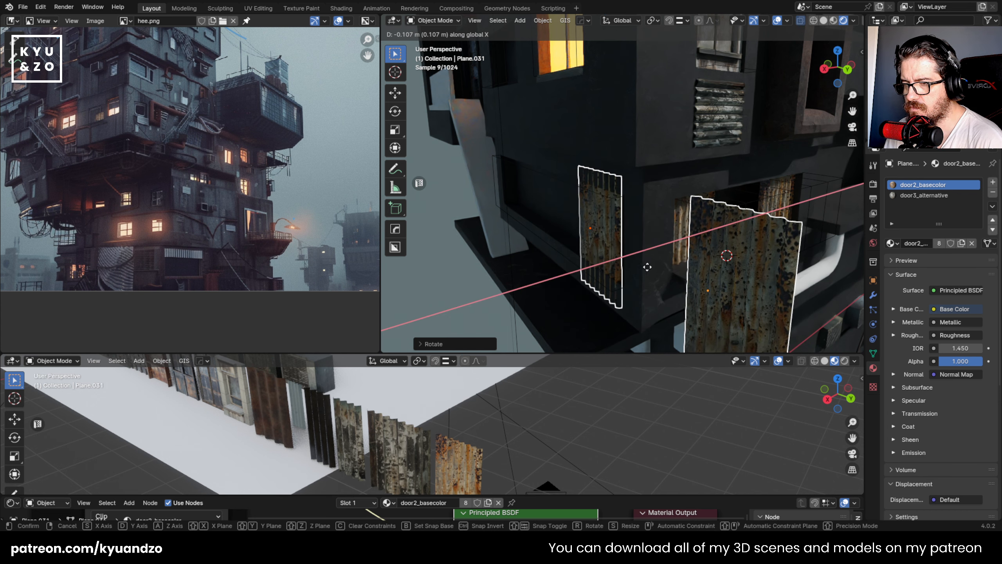
{"action": "key", "text": "y"}
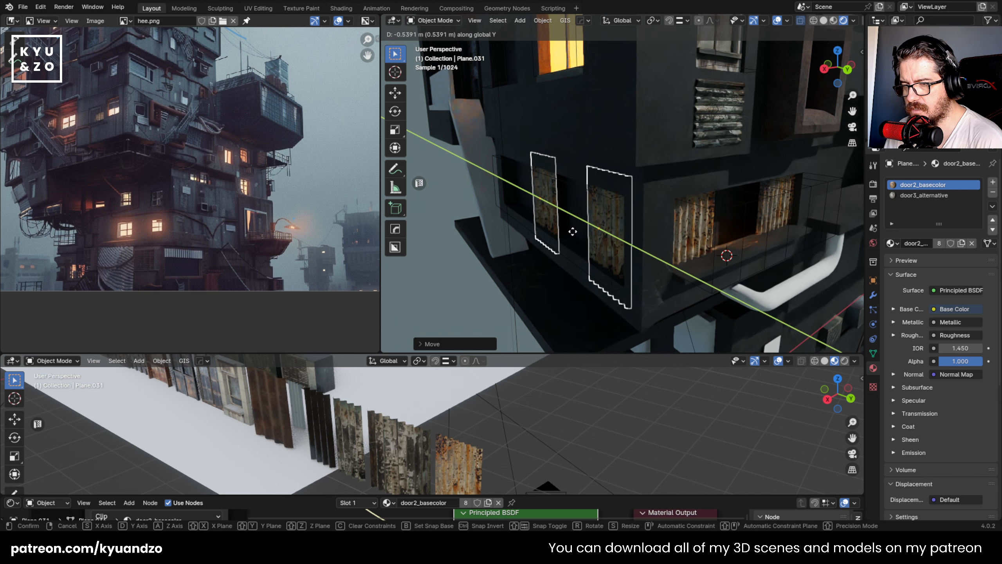
{"action": "left_click", "coordinate": [573, 231]}
{"action": "middle_click_drag", "start_coordinate": [597, 151], "coordinate": [628, 154]}
{"action": "left_click", "coordinate": [536, 206]}
{"action": "key", "text": "g"}
{"action": "key", "text": "d"}
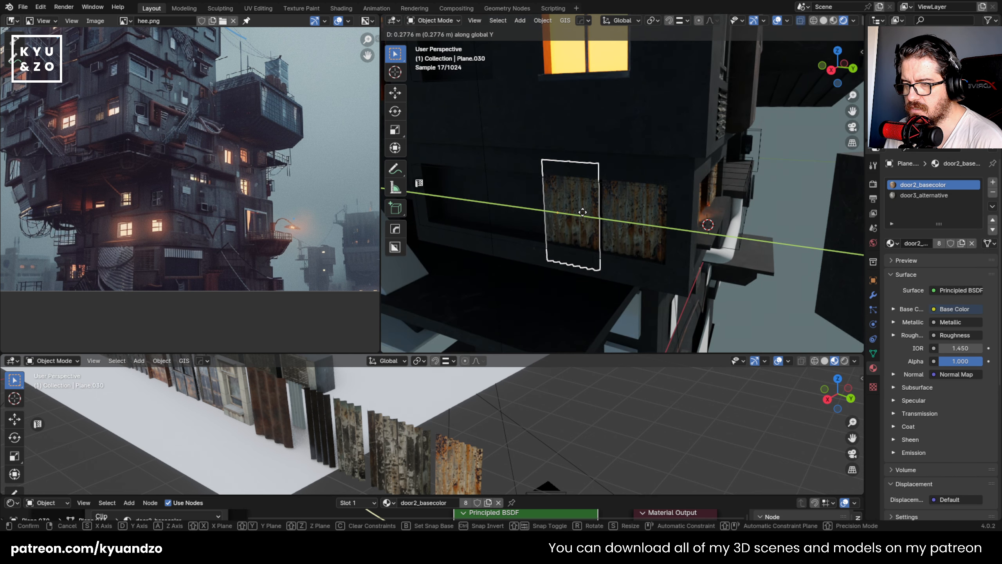
{"action": "left_click", "coordinate": [582, 212]}
- Assign the door3_basecolor material to the left copied panel, scale it up and shift it about -0.18 m along global Y
{"action": "scroll", "coordinate": [583, 232], "scroll_direction": "up", "scroll_amount": 2}
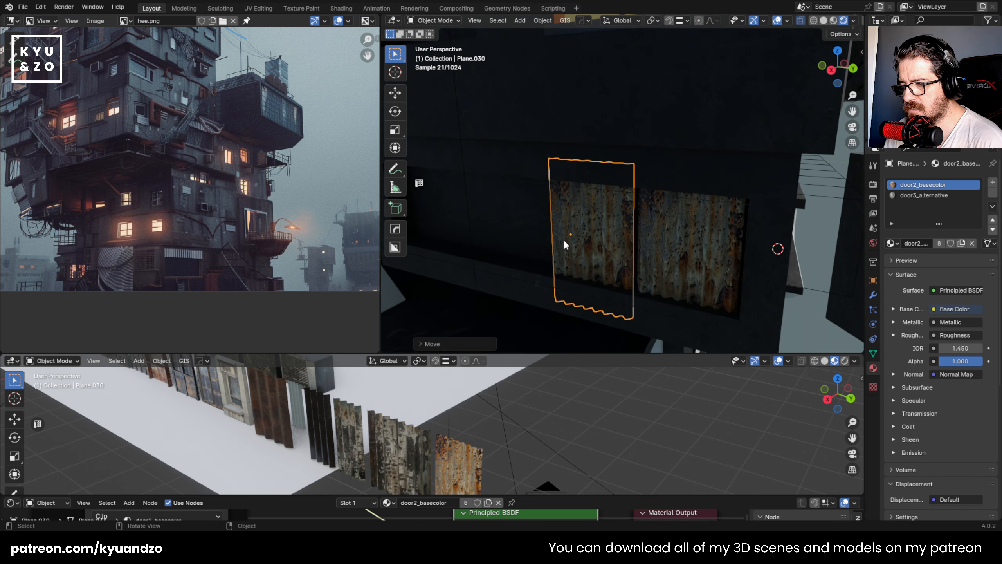
{"action": "left_click", "coordinate": [388, 503]}
{"action": "left_click", "coordinate": [427, 438]}
{"action": "middle_click_drag", "start_coordinate": [616, 253], "coordinate": [632, 242], "text": "shift"}
{"action": "key", "text": "s"}
{"action": "key", "text": "d"}
{"action": "left_click", "coordinate": [698, 239]}
{"action": "key", "text": "g"}
{"action": "key", "text": "d"}
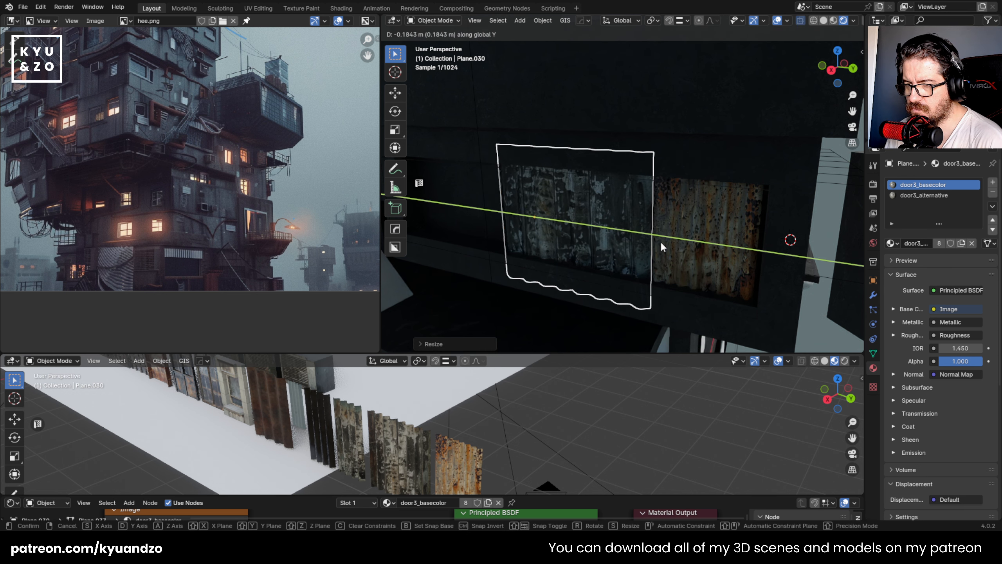
{"action": "left_click", "coordinate": [661, 243]}
- Nudge the door3_basecolor panel about 0.03 m along global Y toward the rusty panel
{"action": "left_click", "coordinate": [618, 311]}
{"action": "scroll", "coordinate": [616, 234], "scroll_direction": "down", "scroll_amount": 3}
{"action": "scroll", "coordinate": [618, 234], "scroll_direction": "up", "scroll_amount": 3}
{"action": "left_click", "coordinate": [620, 232]}
{"action": "key", "text": "g"}
{"action": "key", "text": "d"}
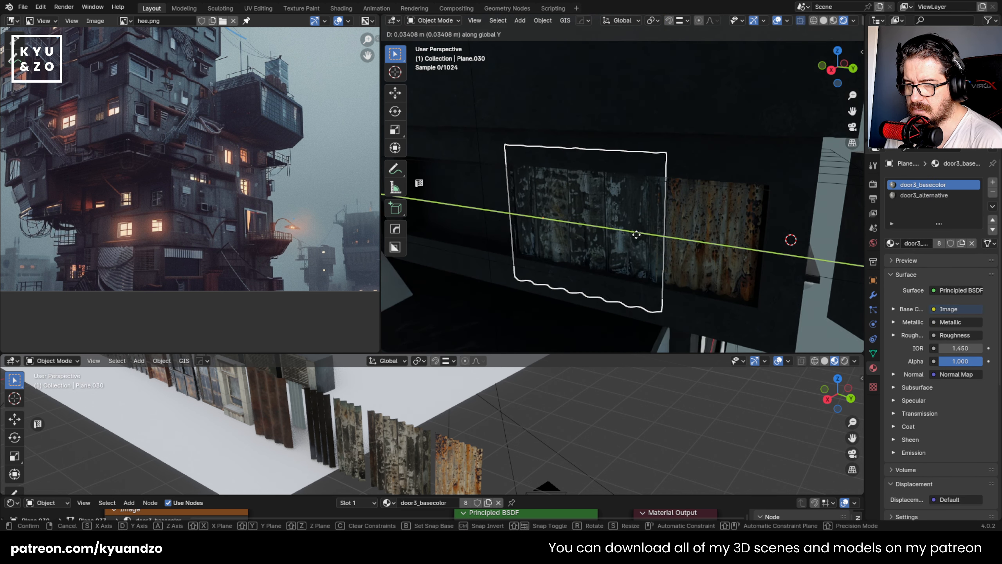
{"action": "left_click", "coordinate": [631, 234]}
- Shift the rusty side panel along global Y to the recess edge nearest the building's corner
{"action": "left_click", "coordinate": [717, 239]}
{"action": "key", "text": "g"}
{"action": "key", "text": "d"}
{"action": "key", "text": "s"}
{"action": "left_click", "coordinate": [719, 242]}
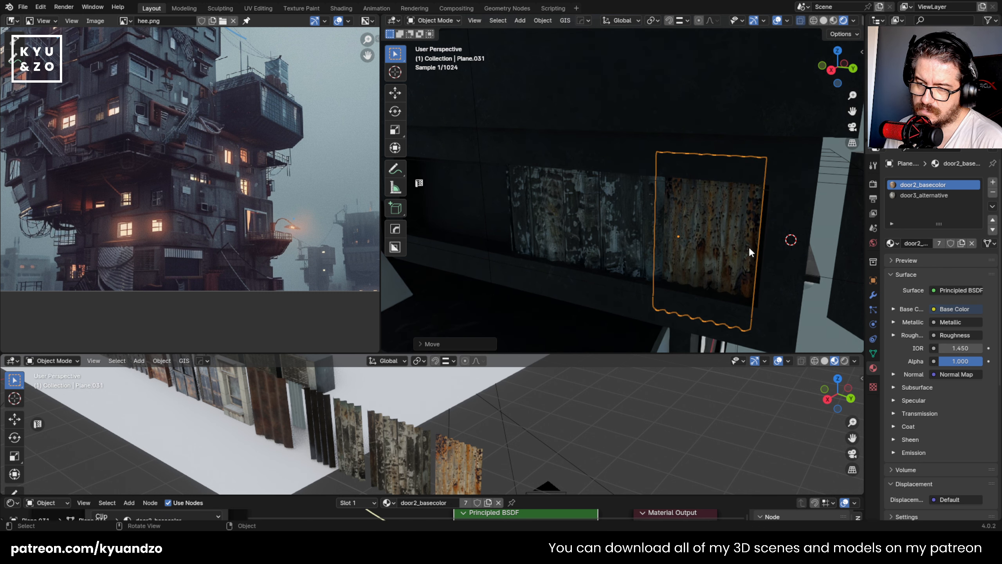
{"action": "key", "text": "g"}
{"action": "key", "text": "z"}
{"action": "key", "text": "y"}
{"action": "left_click", "coordinate": [700, 276]}
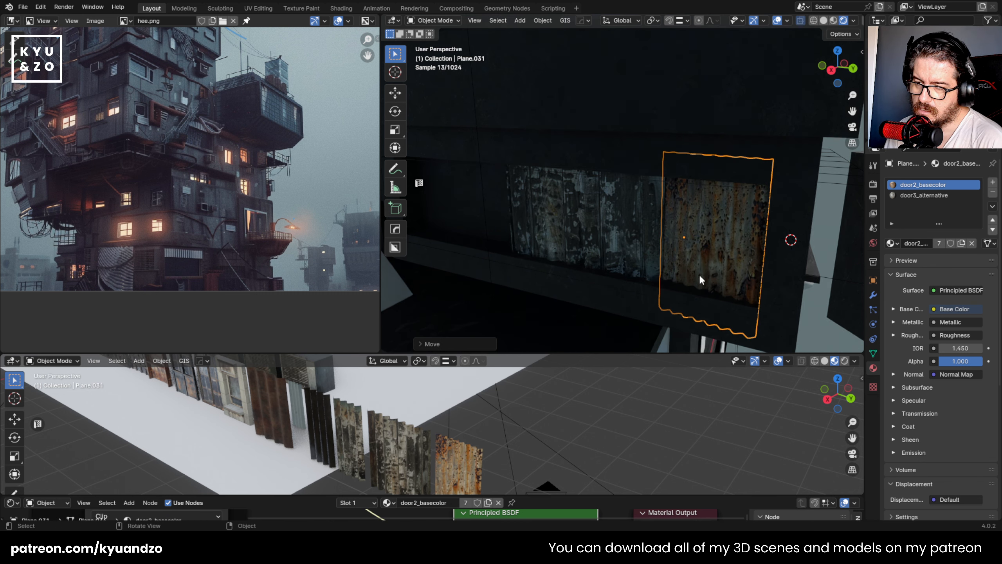
- Fine-tune the door3_basecolor panel's position along global Y inside the side recess
{"action": "left_click", "coordinate": [632, 251]}
{"action": "scroll", "coordinate": [637, 237], "scroll_direction": "down", "scroll_amount": 4}
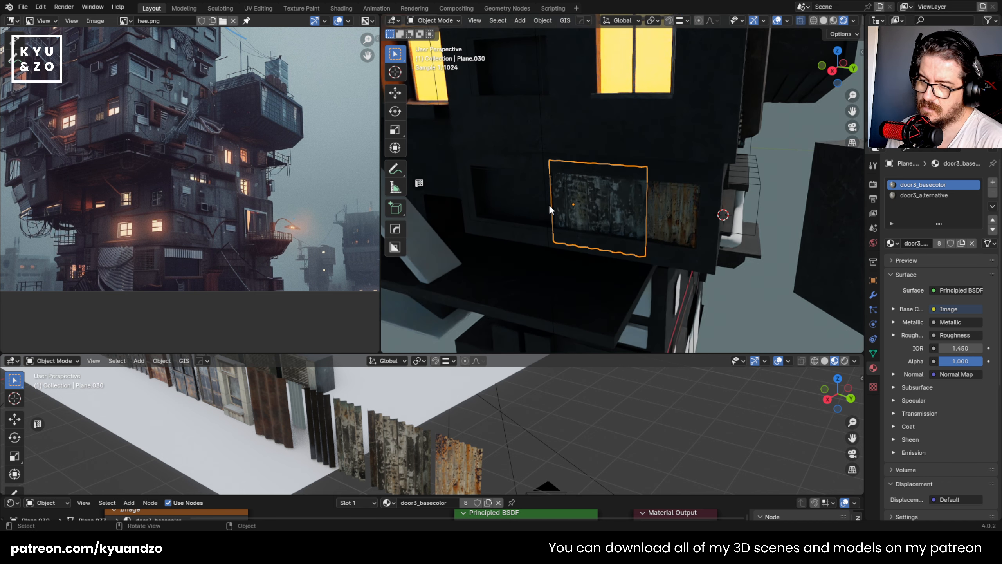
{"action": "scroll", "coordinate": [564, 211], "scroll_direction": "up", "scroll_amount": 2}
{"action": "key", "text": "g"}
{"action": "key", "text": "y"}
{"action": "left_click", "coordinate": [596, 213]}
- Duplicate the corrugated sheet with the rust material from the asset row, place it by the side recess and scale it down
{"action": "middle_click_drag", "start_coordinate": [596, 213], "coordinate": [715, 213]}
{"action": "left_click", "coordinate": [273, 415]}
{"action": "key", "text": "shift+d"}
{"action": "left_click", "coordinate": [276, 419]}
{"action": "key", "text": "g"}
{"action": "left_click", "coordinate": [602, 239]}
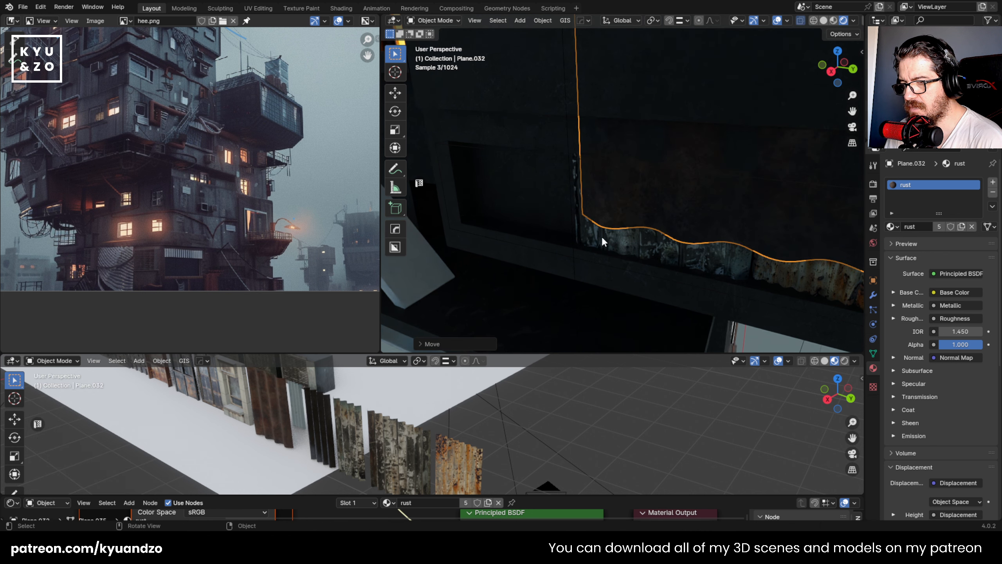
{"action": "key", "text": "s"}
{"action": "left_click", "coordinate": [664, 103]}
{"action": "key", "text": "g"}
{"action": "left_click", "coordinate": [462, 276]}
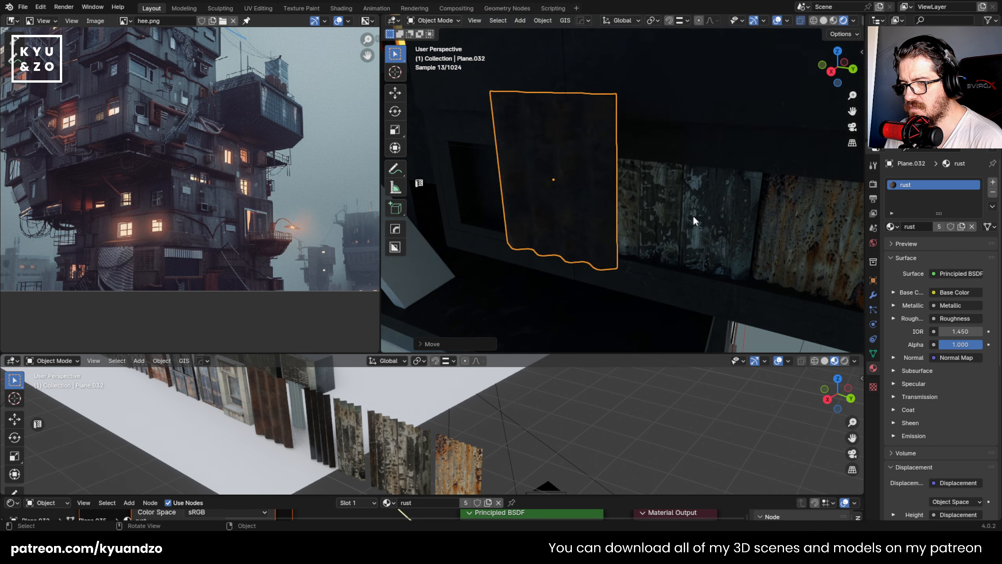
{"action": "key", "text": "s"}
{"action": "left_click", "coordinate": [592, 215]}
- Move the rust sheet along the global axes and shift it along Y over the neighbouring dark opening on the side wall
{"action": "key", "text": "g"}
{"action": "key", "text": "z"}
{"action": "key", "text": "y"}
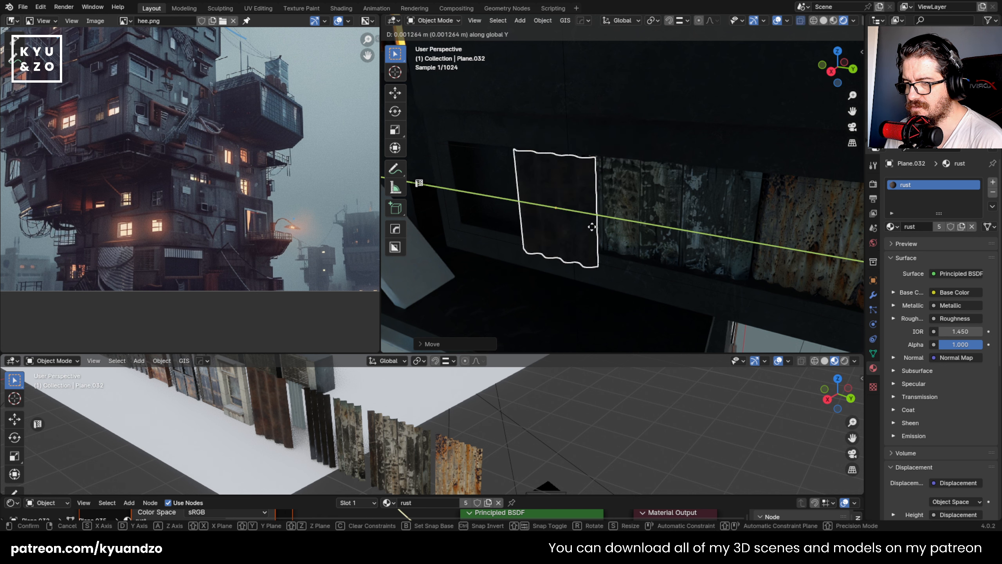
{"action": "key", "text": "x"}
{"action": "key", "text": "y"}
{"action": "key", "text": "z"}
{"action": "key", "text": "y"}
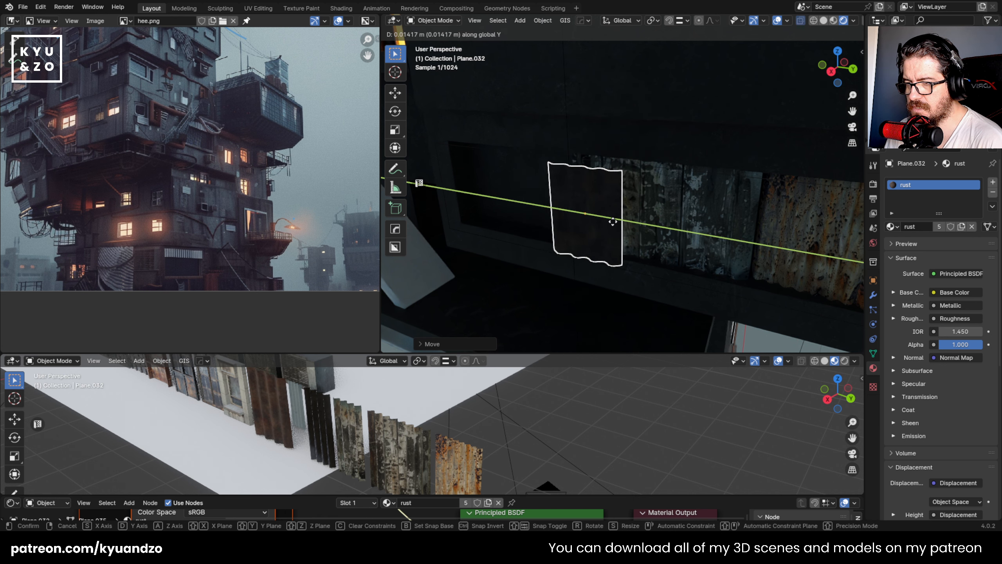
{"action": "key", "text": "x"}
{"action": "left_click", "coordinate": [622, 220]}
{"action": "key", "text": "g"}
{"action": "key", "text": "y"}
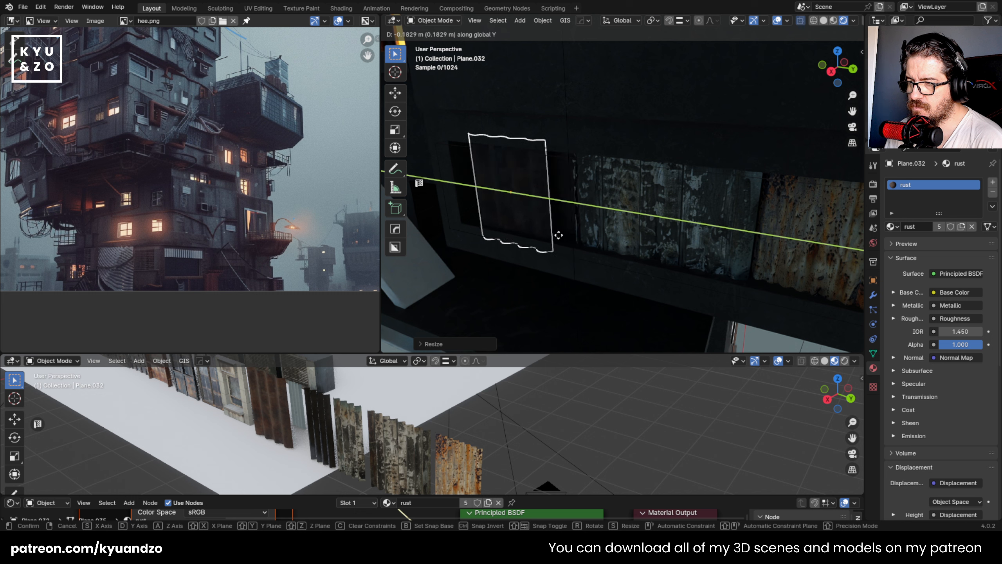
{"action": "left_click", "coordinate": [567, 224]}
- Resize the rust sheet's mesh in Edit Mode to span the dark opening
{"action": "middle_click_drag", "start_coordinate": [567, 224], "coordinate": [611, 197]}
{"action": "key", "text": "Tab"}
{"action": "left_click", "coordinate": [840, 34]}
{"action": "key", "text": "s"}
{"action": "left_click", "coordinate": [683, 213]}
{"action": "key", "text": "Tab"}
- Rotate the rust sheet about -10° around global Z and push it slightly along X into the opening
{"action": "middle_click_drag", "start_coordinate": [677, 203], "coordinate": [682, 209]}
{"action": "key", "text": "r"}
{"action": "key", "text": "a"}
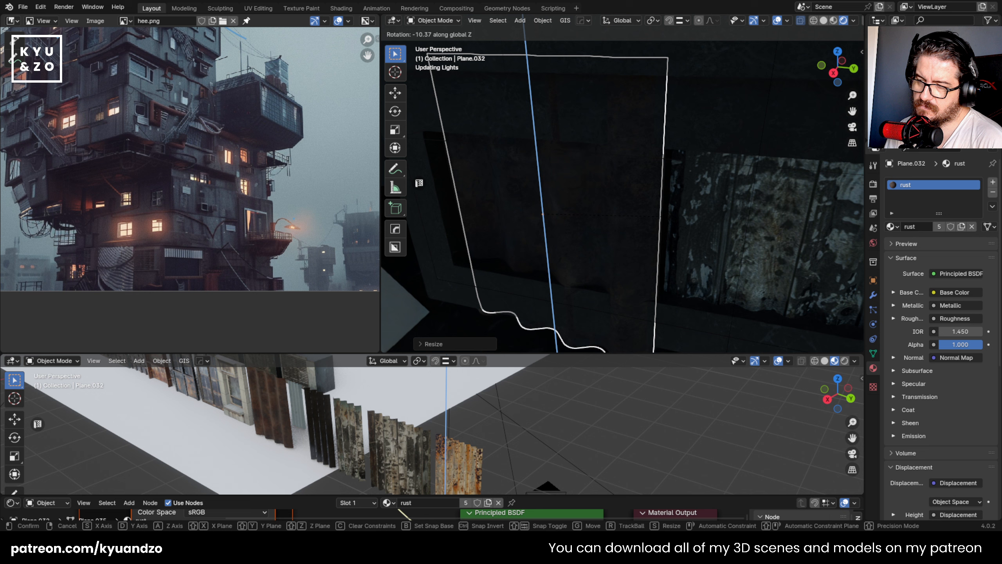
{"action": "left_click", "coordinate": [684, 208]}
{"action": "key", "text": "g"}
{"action": "key", "text": "d"}
{"action": "key", "text": "x"}
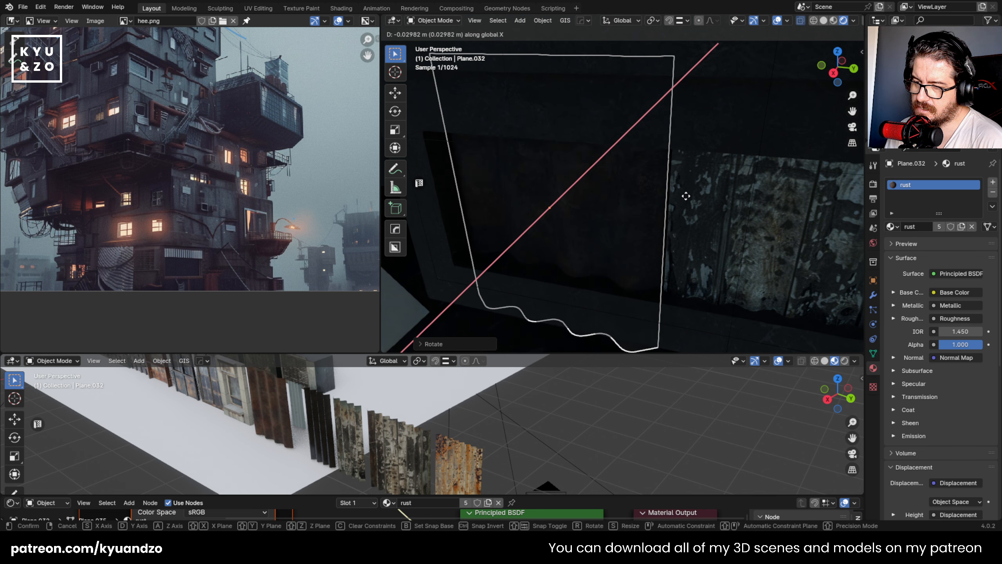
{"action": "left_click", "coordinate": [683, 197]}
- Adjust the rust sheet's rotation around global Z again and refine its position along Y and X
{"action": "key", "text": "r"}
{"action": "key", "text": "z"}
{"action": "key", "text": "y"}
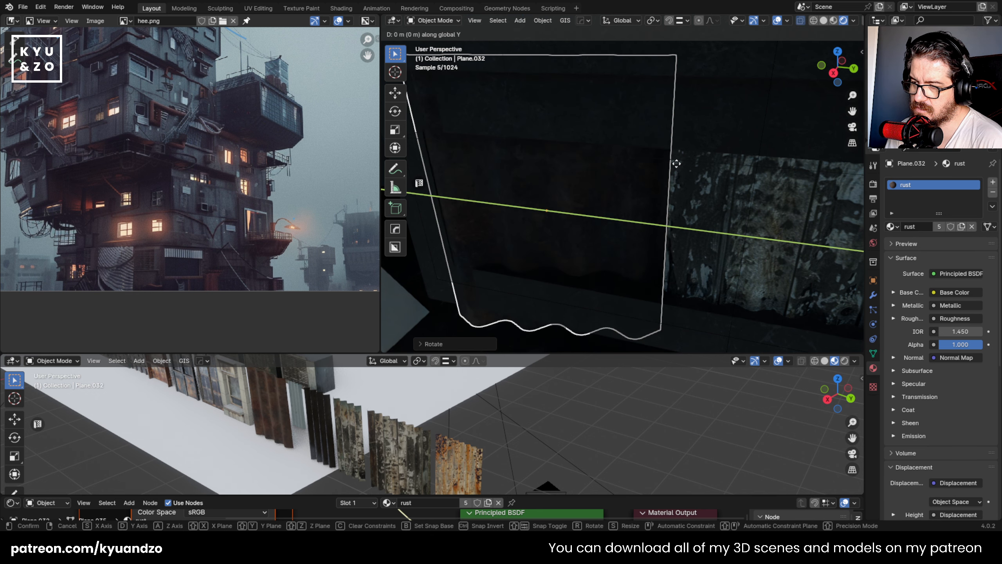
{"action": "left_click", "coordinate": [679, 160]}
{"action": "key", "text": "g"}
{"action": "key", "text": "x"}
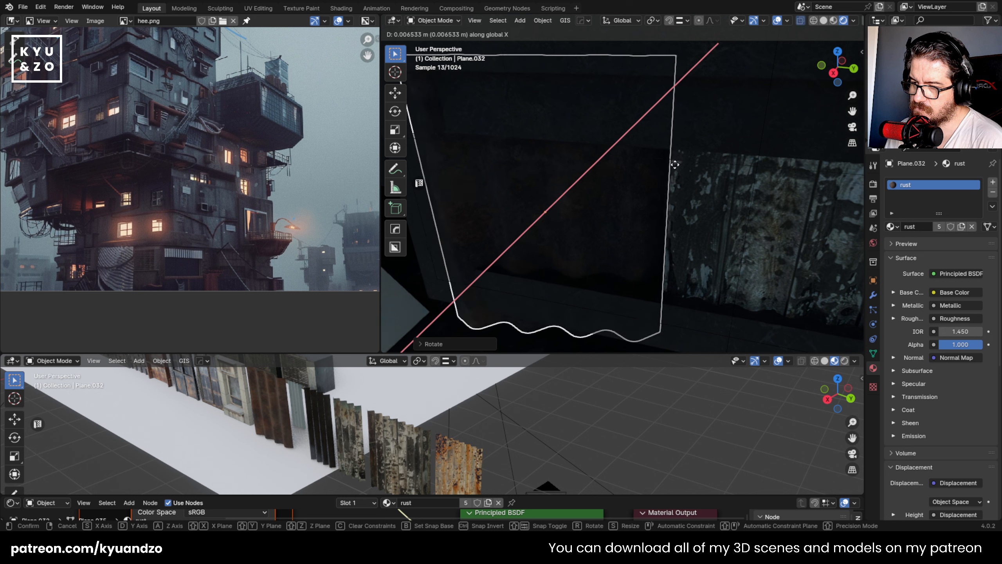
{"action": "left_click", "coordinate": [676, 163]}
- Fit the rust sheet into the dark opening by moving it along Z and Y, scaling it down and rotating it around global Z
{"action": "key", "text": "g"}
{"action": "key", "text": "z"}
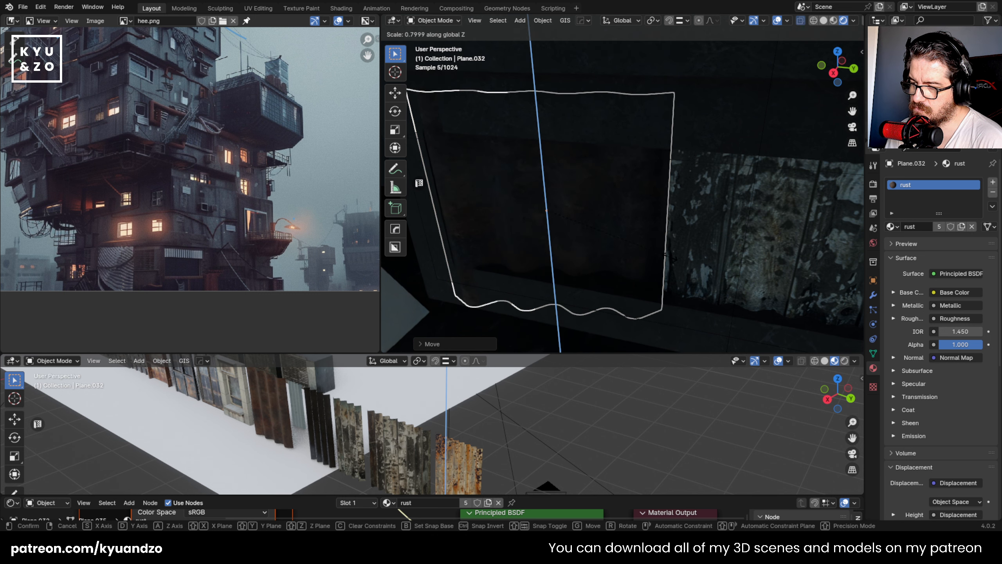
{"action": "left_click", "coordinate": [689, 273]}
{"action": "key", "text": "s"}
{"action": "left_click", "coordinate": [666, 264]}
{"action": "key", "text": "g"}
{"action": "key", "text": "y"}
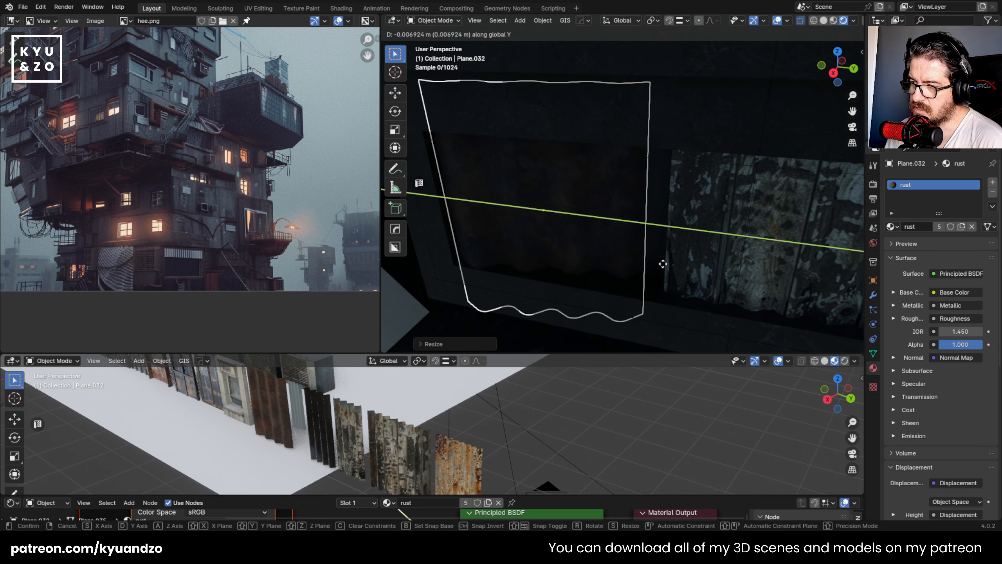
{"action": "left_click", "coordinate": [663, 264]}
{"action": "key", "text": "r"}
{"action": "key", "text": "z"}
{"action": "left_click", "coordinate": [661, 267]}
{"action": "left_click", "coordinate": [623, 311]}
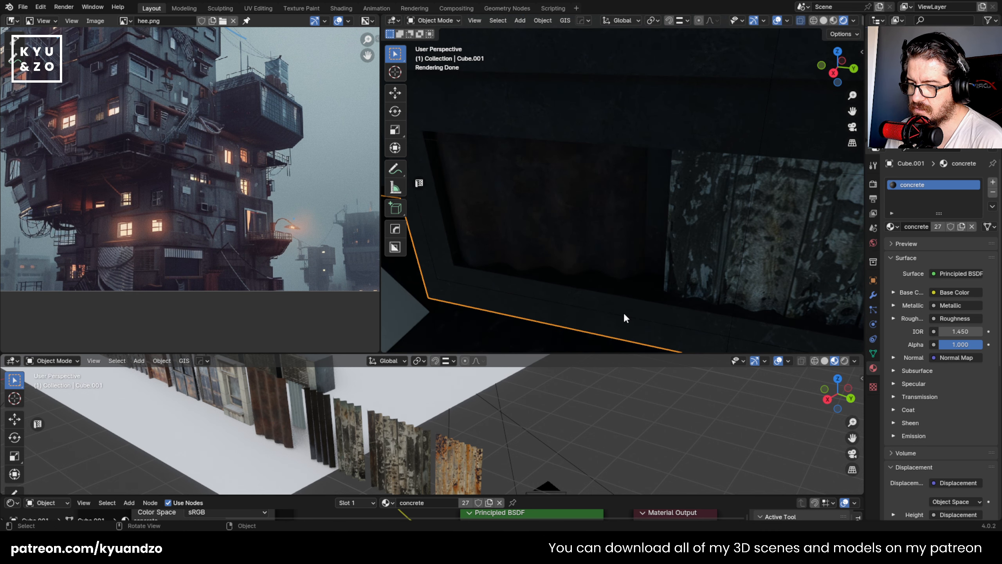
- Stretch the cutter cube of the side wall's panel opening along global X and shift it along X to deepen the recess
{"action": "key", "text": "s"}
{"action": "key", "text": "x"}
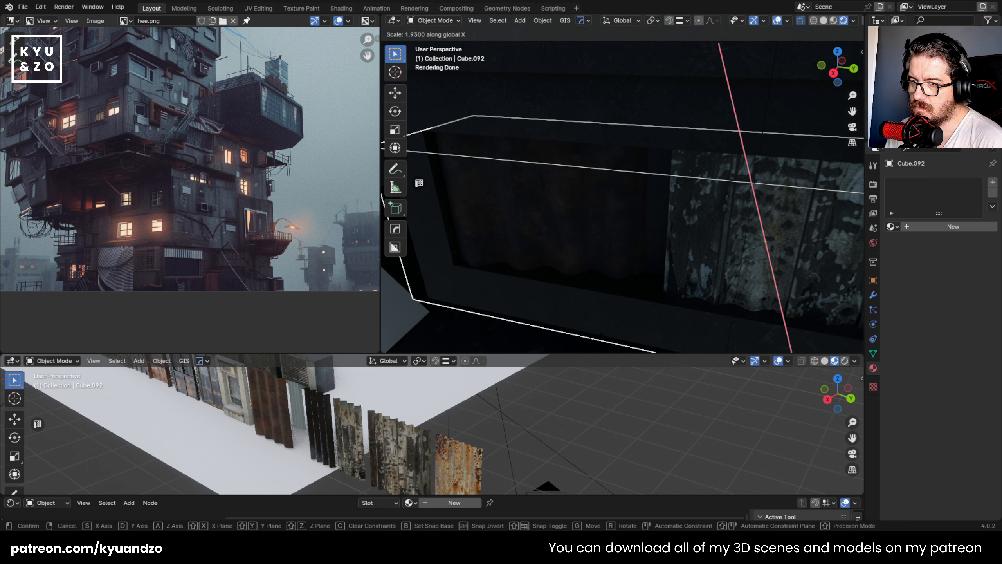
{"action": "left_click", "coordinate": [669, 134]}
{"action": "key", "text": "g"}
{"action": "left_click", "coordinate": [650, 166]}
{"action": "key", "text": "x"}
{"action": "left_click", "coordinate": [647, 167]}
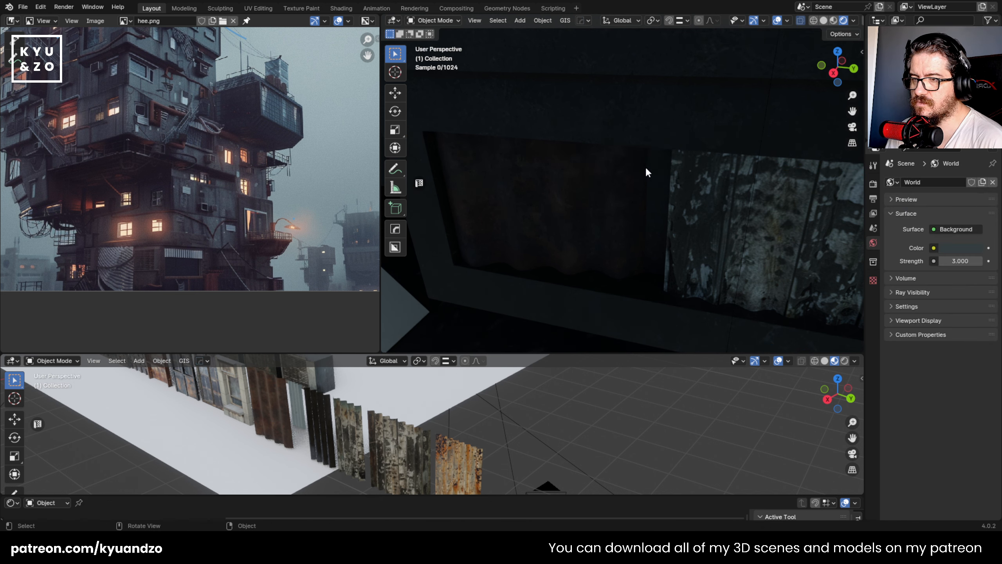
- Inspect the corrugated panels in the side wall's opening and save the file
{"action": "scroll", "coordinate": [606, 238], "scroll_direction": "down", "scroll_amount": 10}
{"action": "scroll", "coordinate": [604, 236], "scroll_direction": "up", "scroll_amount": 10}
{"action": "left_click", "coordinate": [633, 210]}
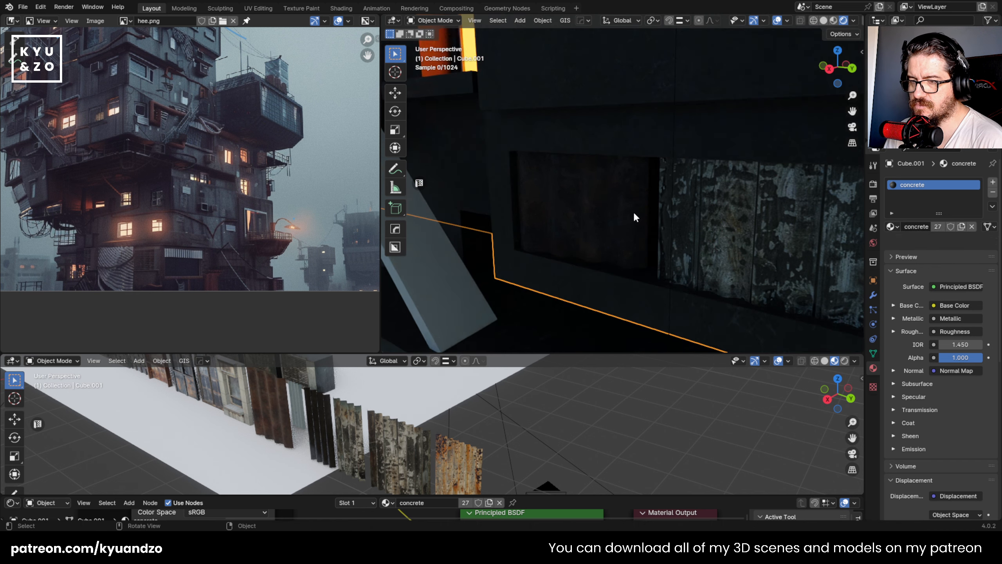
{"action": "scroll", "coordinate": [619, 227], "scroll_direction": "down", "scroll_amount": 8}
{"action": "scroll", "coordinate": [603, 210], "scroll_direction": "up", "scroll_amount": 6}
{"action": "scroll", "coordinate": [558, 190], "scroll_direction": "down", "scroll_amount": 7}
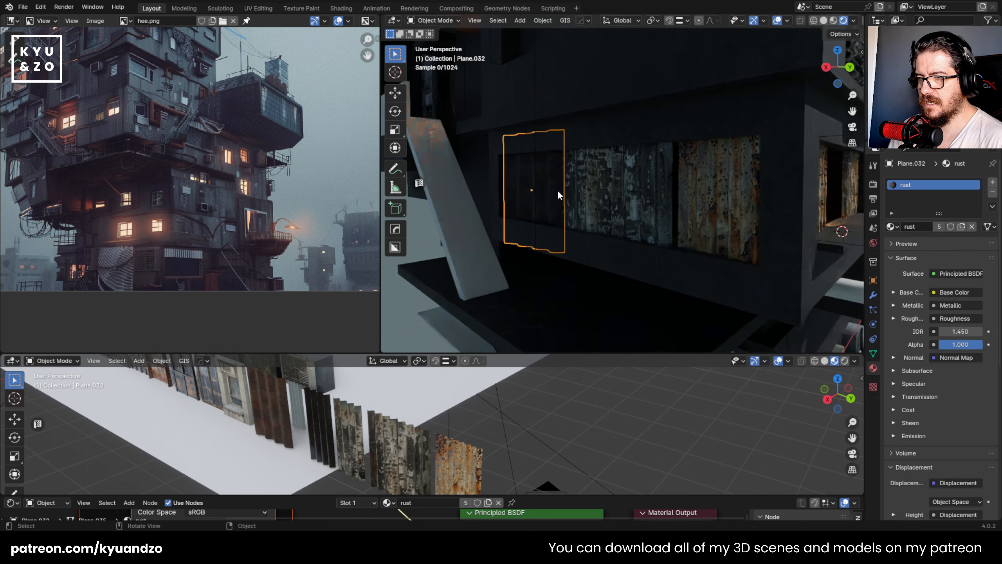
{"action": "scroll", "coordinate": [560, 196], "scroll_direction": "up", "scroll_amount": 2}
{"action": "key", "text": "ctrl+s"}
{"action": "scroll", "coordinate": [563, 194], "scroll_direction": "up", "scroll_amount": 6}
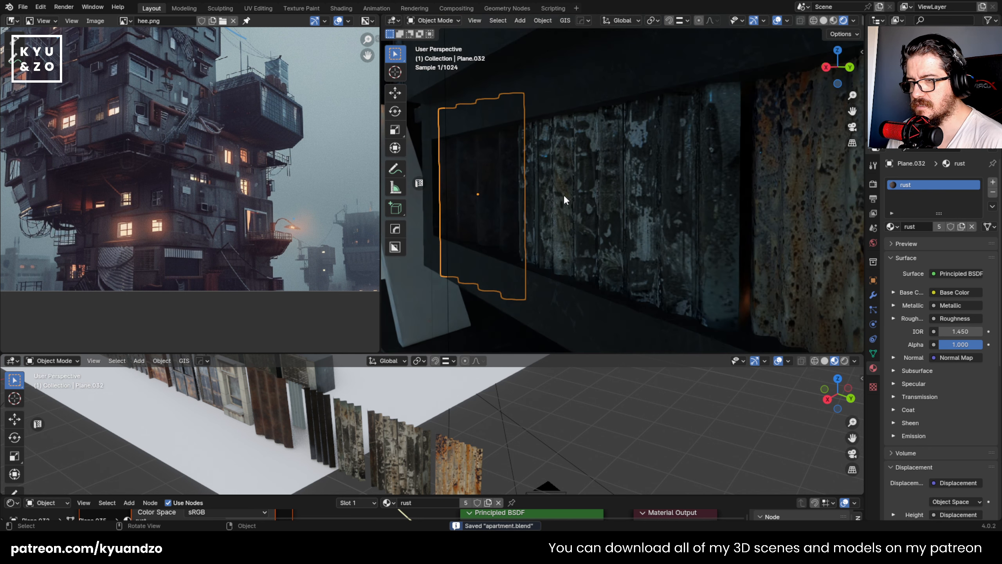
- Add a mesh plane at the side wall's opening and rotate it 90° around the Y axis
{"action": "scroll", "coordinate": [576, 214], "scroll_direction": "up", "scroll_amount": 1}
{"action": "key", "text": "shift+a"}
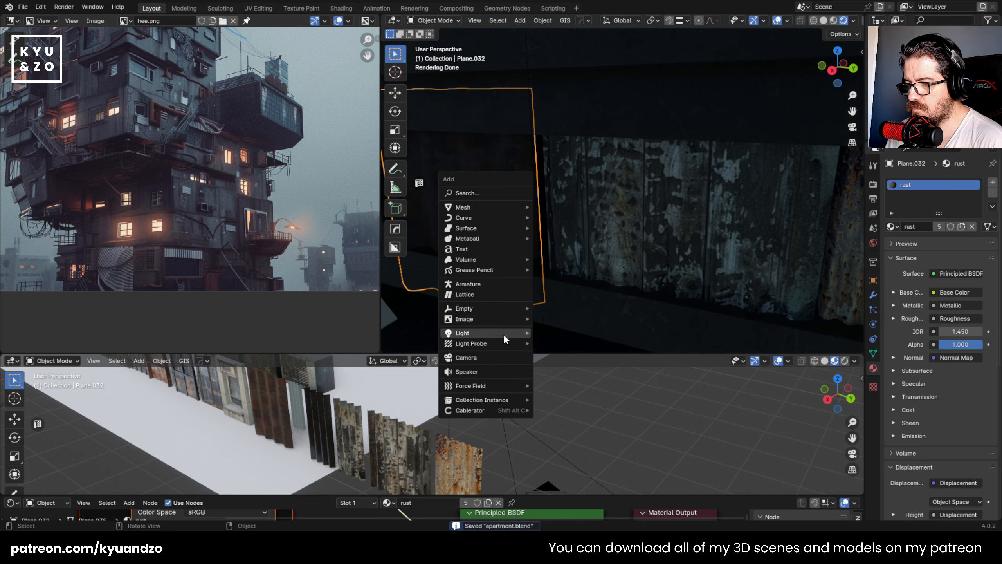
{"action": "mouse_move", "coordinate": [503, 334]}
{"action": "mouse_move", "coordinate": [501, 207]}
{"action": "left_click", "coordinate": [553, 207]}
{"action": "key", "text": "r"}
{"action": "key", "text": "y"}
{"action": "key", "text": "9"}
{"action": "key", "text": "0"}
{"action": "key", "text": "Return"}
- Shift the new plane along global Y and X to sit behind the corrugated panels
{"action": "key", "text": "g"}
{"action": "key", "text": "y"}
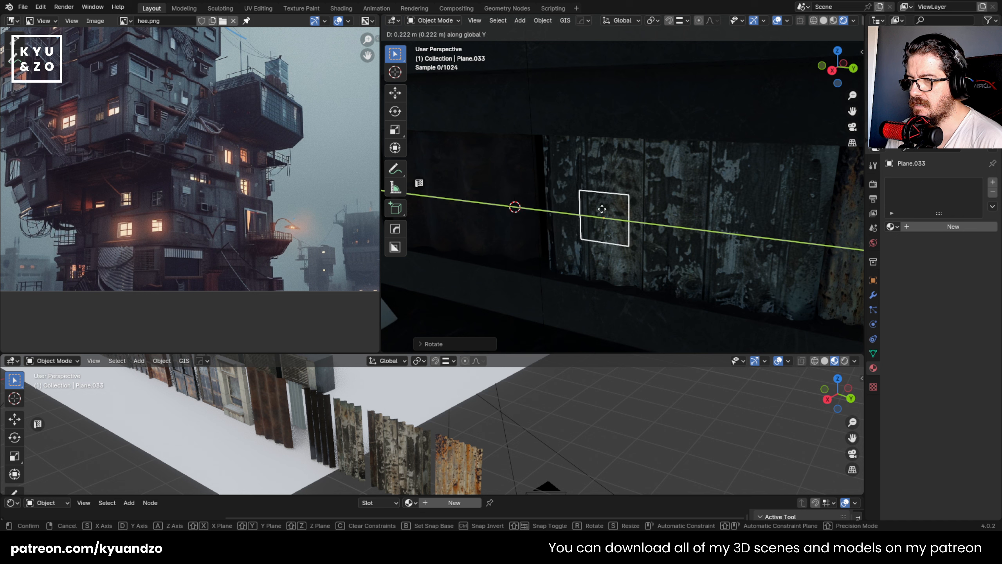
{"action": "left_click", "coordinate": [600, 208]}
{"action": "key", "text": "g"}
{"action": "key", "text": "x"}
{"action": "left_click", "coordinate": [589, 186]}
{"action": "scroll", "coordinate": [590, 187], "scroll_direction": "down", "scroll_amount": 4}
{"action": "key", "text": "g"}
{"action": "key", "text": "y"}
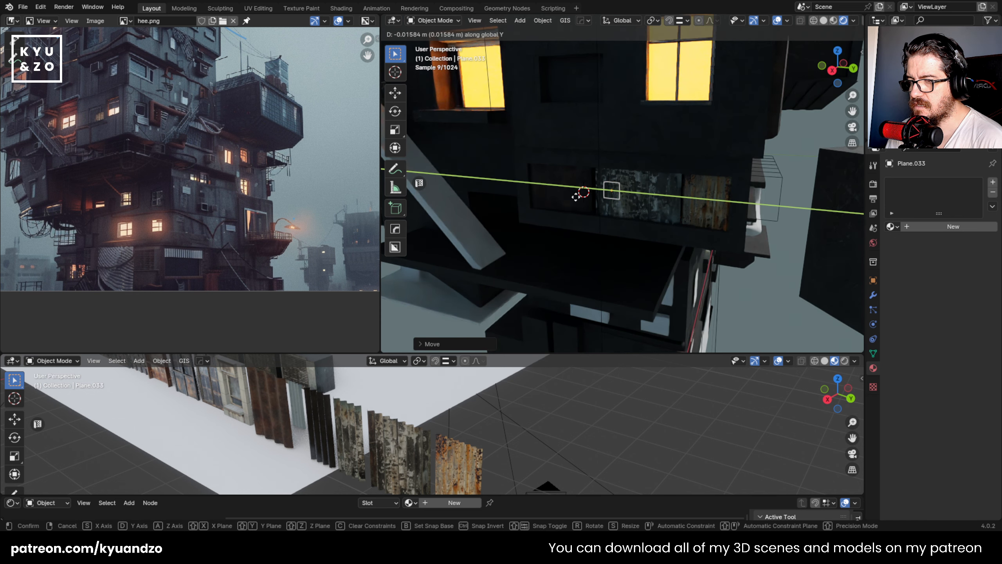
{"action": "key", "text": "x"}
{"action": "left_click", "coordinate": [581, 193]}
- Link the materials of the lit yellow window to the new plane and reselect only the plane
{"action": "middle_click_drag", "start_coordinate": [532, 132], "coordinate": [552, 186], "text": "shift"}
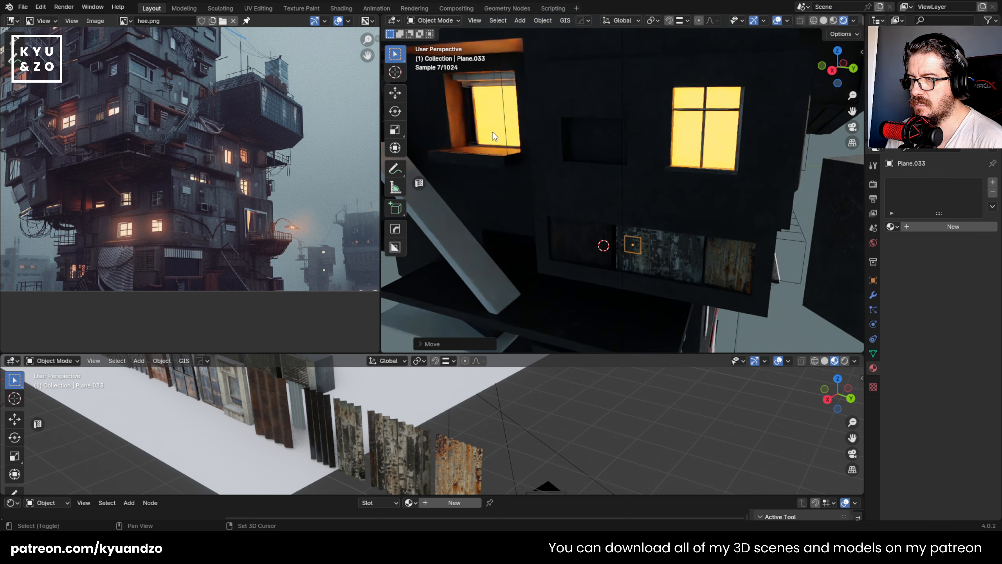
{"action": "left_click", "coordinate": [493, 132], "text": "shift"}
{"action": "key", "text": "ctrl+l"}
{"action": "left_click", "coordinate": [492, 130]}
{"action": "scroll", "coordinate": [604, 286], "scroll_direction": "up", "scroll_amount": 4}
{"action": "left_click", "coordinate": [633, 292]}
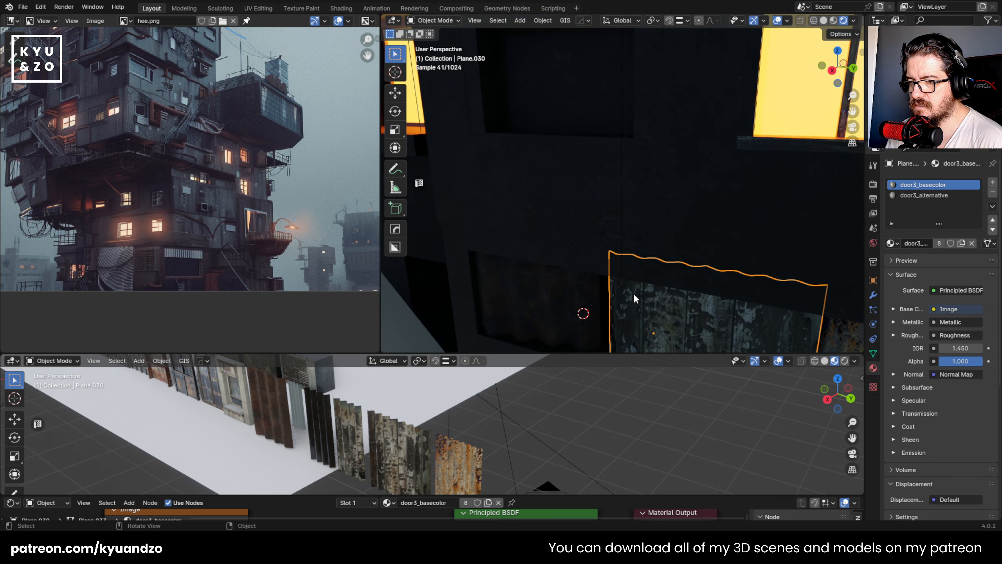
{"action": "left_click", "coordinate": [633, 292]}
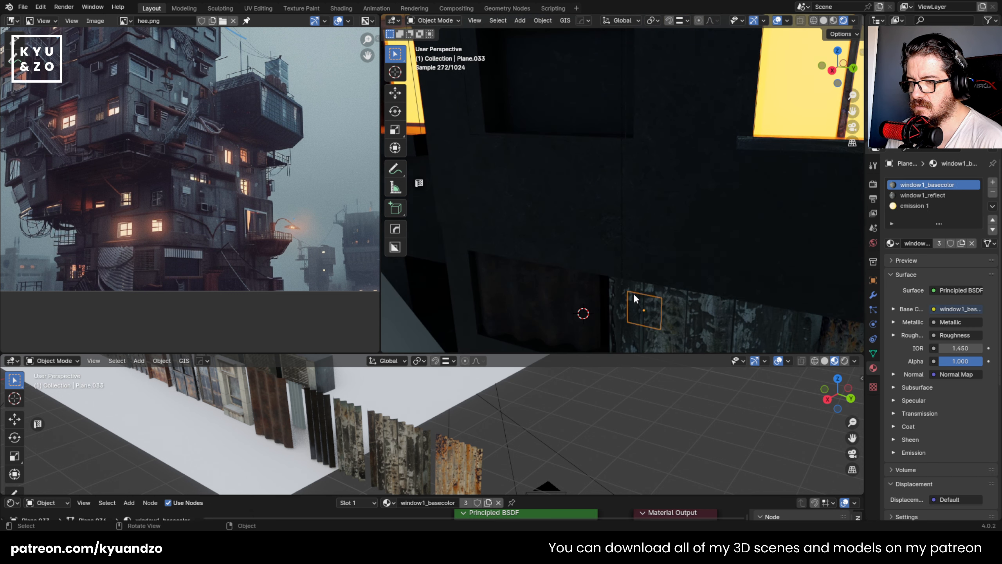
- Assign the emission 1 material to the plane's face in Edit Mode
{"action": "key", "text": "Tab"}
{"action": "left_click", "coordinate": [911, 206]}
{"action": "left_click", "coordinate": [902, 243]}
{"action": "key", "text": "Tab"}
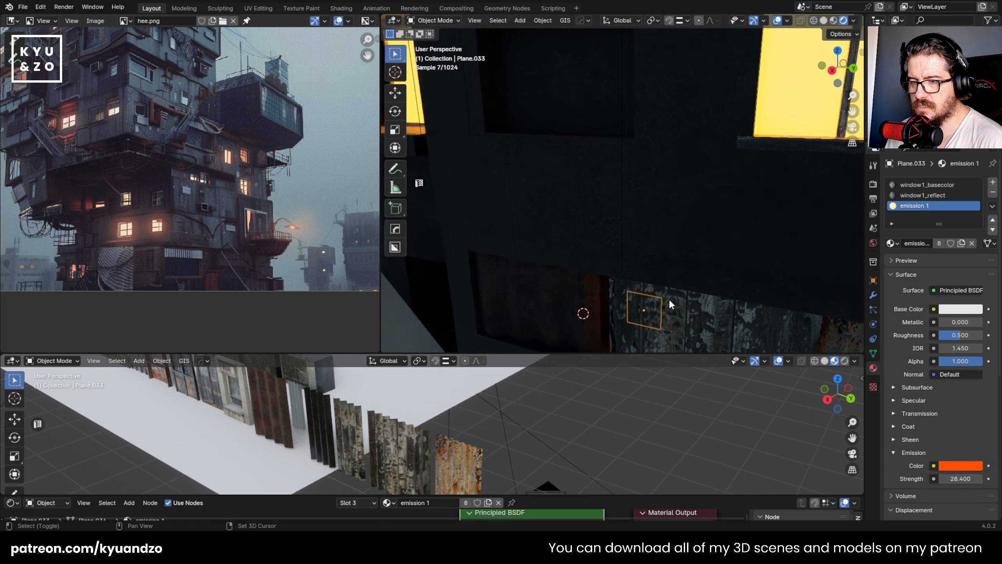
- Move the emissive plane along Y behind the gap between the panels and scale it along Z
{"action": "scroll", "coordinate": [669, 297], "scroll_direction": "down", "scroll_amount": 3}
{"action": "key", "text": "g"}
{"action": "key", "text": "y"}
{"action": "left_click", "coordinate": [600, 238]}
{"action": "key", "text": "s"}
{"action": "key", "text": "z"}
{"action": "left_click", "coordinate": [562, 233]}
- Duplicate the emissive plane and move the copy along Y behind the gap beside the rusty orange panel
{"action": "key", "text": "shift+d"}
{"action": "key", "text": "x"}
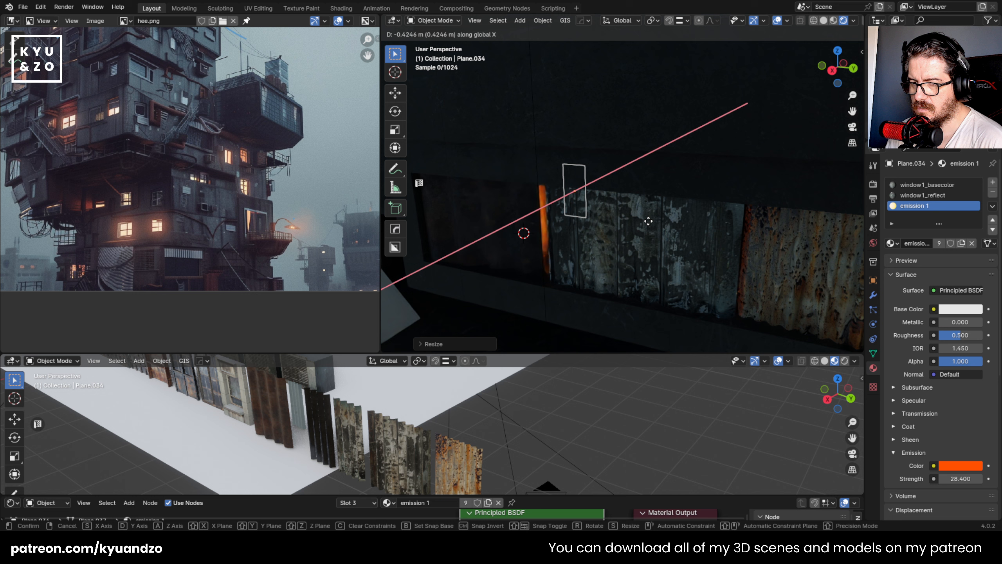
{"action": "key", "text": "y"}
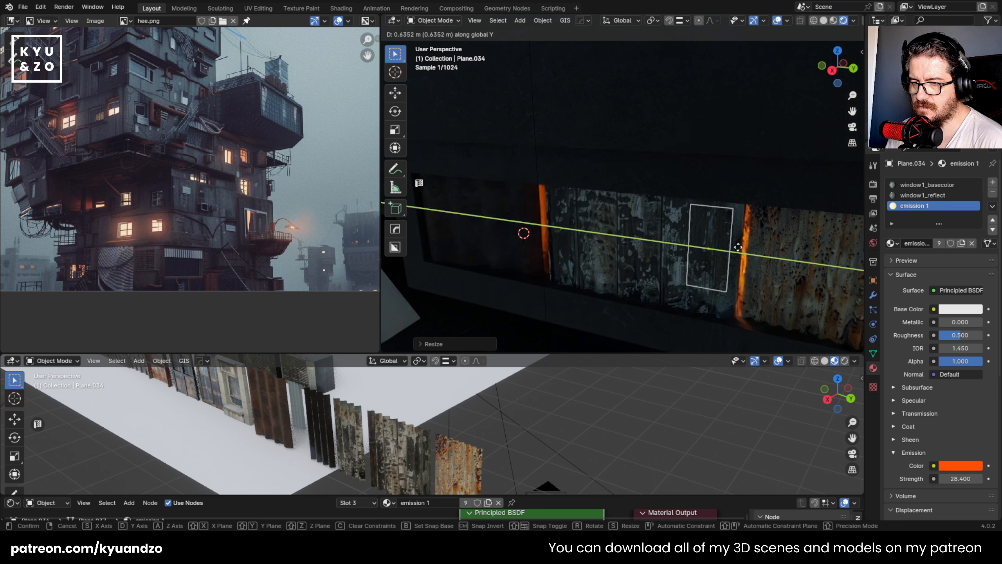
{"action": "left_click", "coordinate": [729, 245]}
- View the building through the scene camera and examine the lit gaps between the corrugated panels
{"action": "scroll", "coordinate": [731, 249], "scroll_direction": "down", "scroll_amount": 8}
{"action": "left_click", "coordinate": [744, 292]}
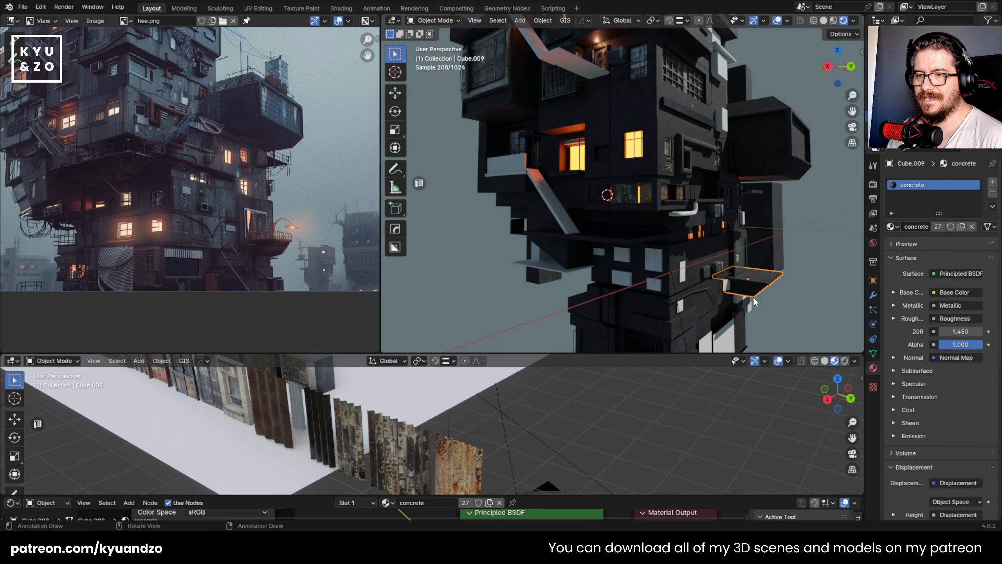
{"action": "scroll", "coordinate": [682, 271], "scroll_direction": "down", "scroll_amount": 5}
{"action": "scroll", "coordinate": [688, 287], "scroll_direction": "down", "scroll_amount": 3}
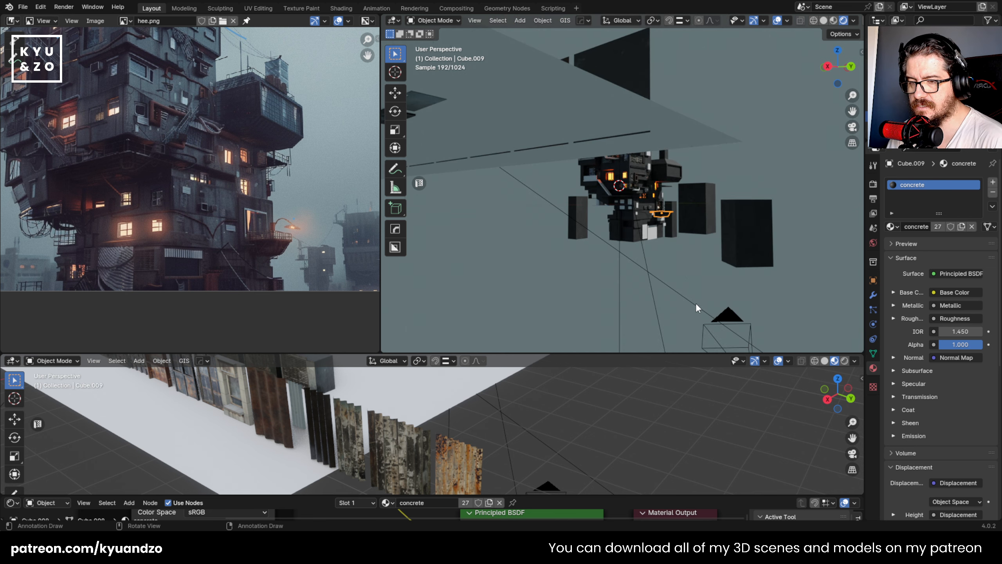
{"action": "left_click", "coordinate": [729, 318]}
{"action": "key", "text": "KP_0"}
{"action": "scroll", "coordinate": [620, 264], "scroll_direction": "up", "scroll_amount": 6}
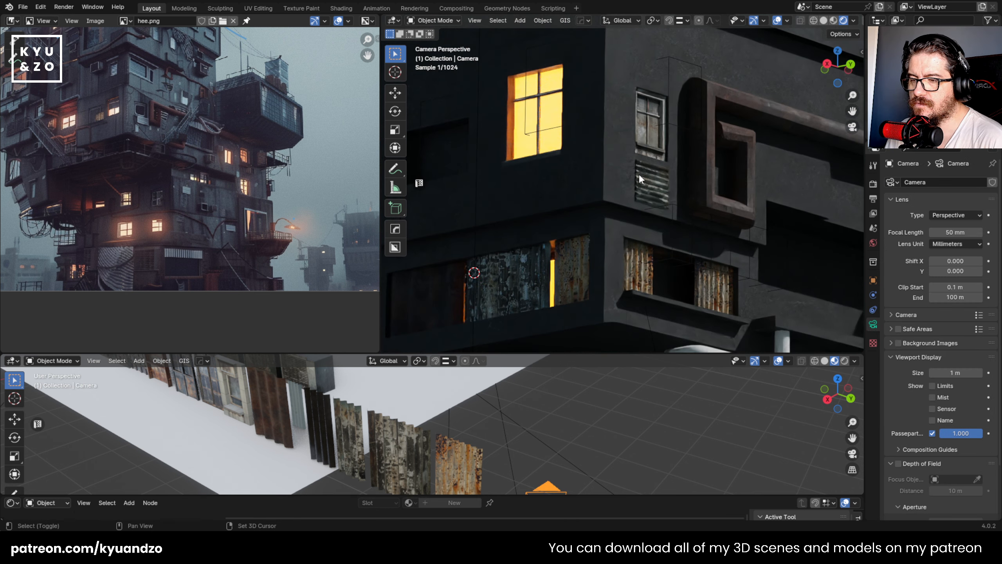
{"action": "middle_click_drag", "start_coordinate": [567, 230], "coordinate": [637, 147], "text": "shift"}
- Enlarge the copied emissive plane, refine its position along Y behind the panel gap, and save the file
{"action": "left_click", "coordinate": [623, 205]}
{"action": "key", "text": "s"}
{"action": "left_click", "coordinate": [671, 196]}
{"action": "key", "text": "g"}
{"action": "key", "text": "s"}
{"action": "key", "text": "d"}
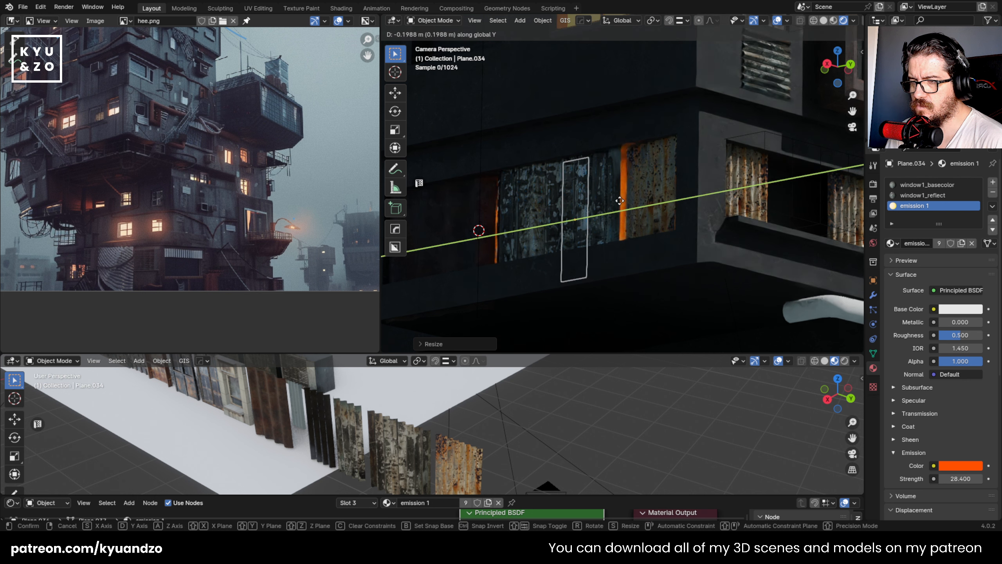
{"action": "left_click", "coordinate": [641, 214]}
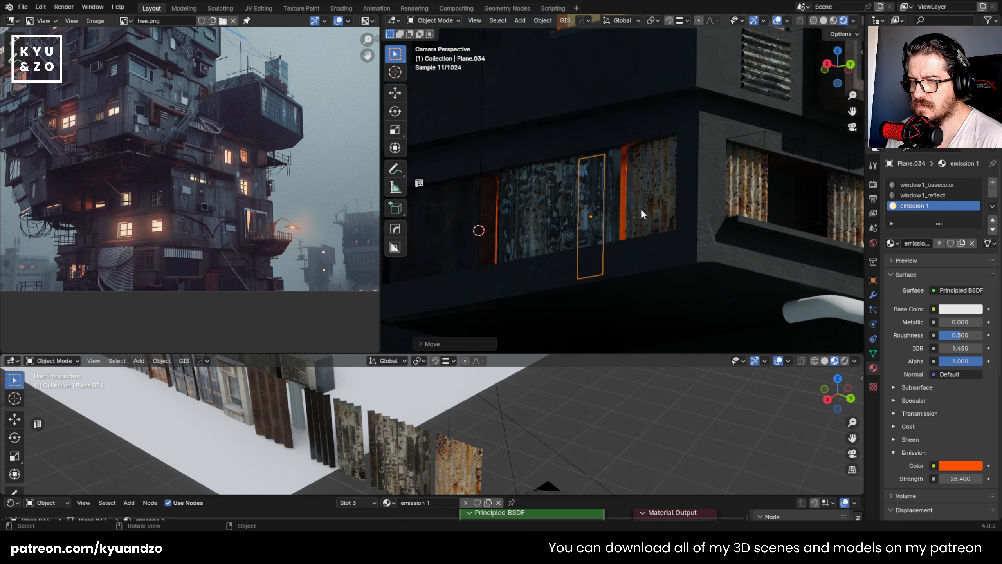
{"action": "scroll", "coordinate": [642, 210], "scroll_direction": "down", "scroll_amount": 4}
{"action": "key", "text": "ctrl+s"}
{"action": "scroll", "coordinate": [647, 214], "scroll_direction": "up", "scroll_amount": 3}
- Duplicate the emissive plane along Y to the opening around the corner and rotate the copy around global Z
{"action": "middle_click_drag", "start_coordinate": [642, 178], "coordinate": [573, 189], "text": "shift"}
{"action": "key", "text": "shift+d"}
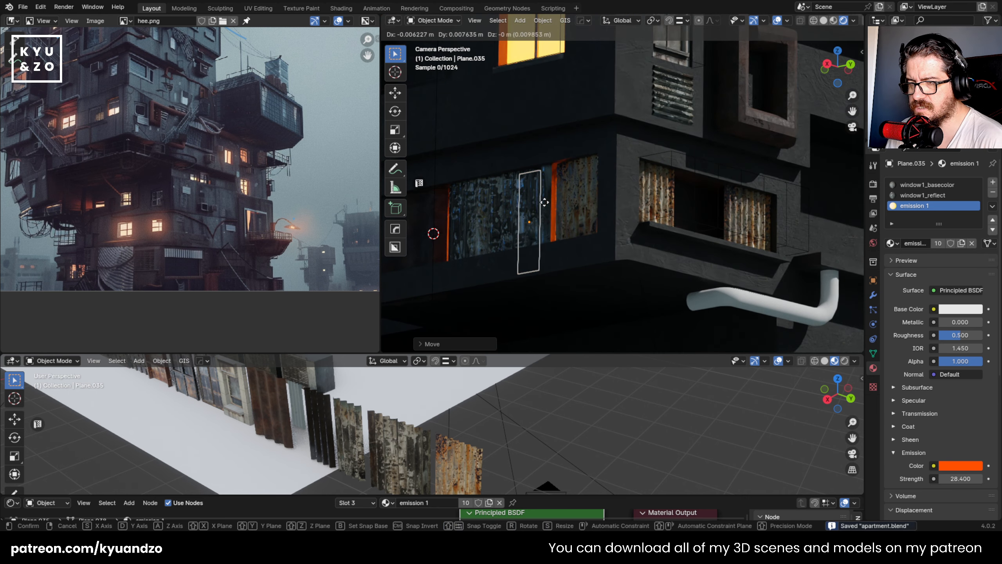
{"action": "key", "text": "x"}
{"action": "key", "text": "y"}
{"action": "left_click", "coordinate": [651, 203]}
{"action": "key", "text": "r"}
{"action": "key", "text": "z"}
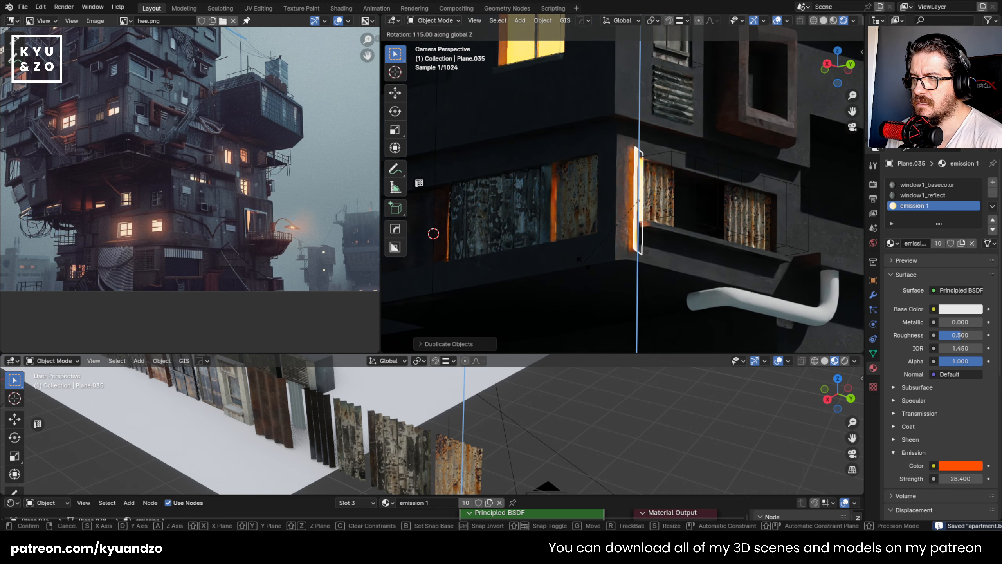
{"action": "left_click", "coordinate": [655, 252]}
- Shift the rotated emissive plane along X and Y until it sits inside the opening behind the rusty sheet
{"action": "key", "text": "g"}
{"action": "key", "text": "y"}
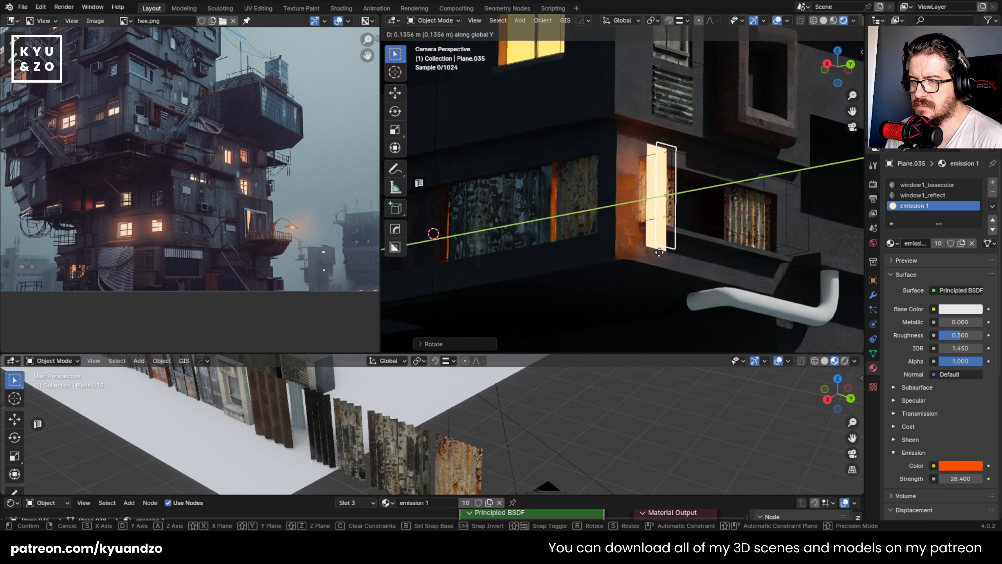
{"action": "key", "text": "x"}
{"action": "left_click", "coordinate": [680, 254]}
{"action": "key", "text": "g"}
{"action": "key", "text": "y"}
{"action": "left_click", "coordinate": [654, 260]}
{"action": "key", "text": "g"}
{"action": "key", "text": "y"}
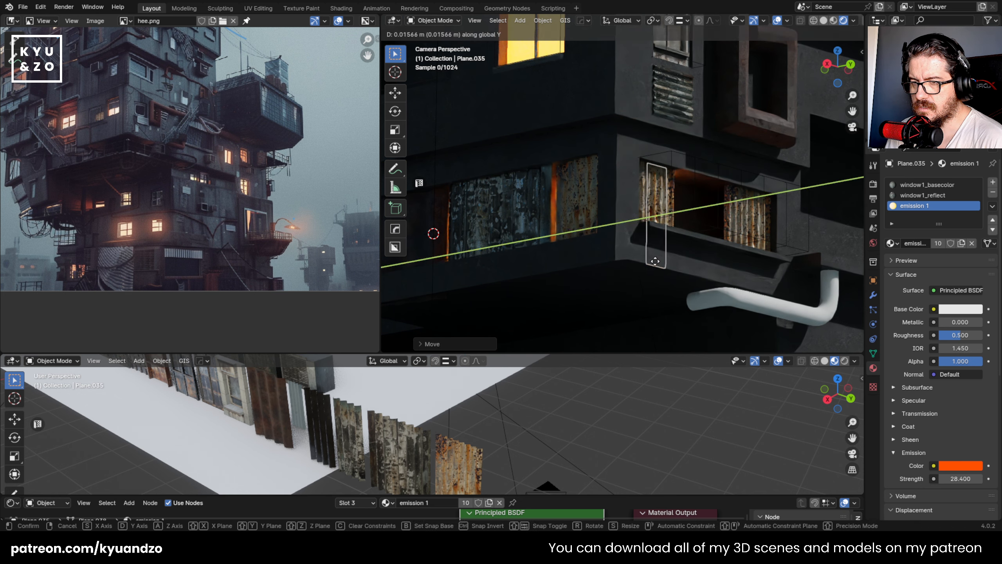
{"action": "key", "text": "x"}
{"action": "left_click", "coordinate": [664, 265]}
- Deselect the light plane by selecting the concrete building block, and save the file
{"action": "left_click", "coordinate": [704, 285]}
{"action": "scroll", "coordinate": [704, 285], "scroll_direction": "down", "scroll_amount": 10}
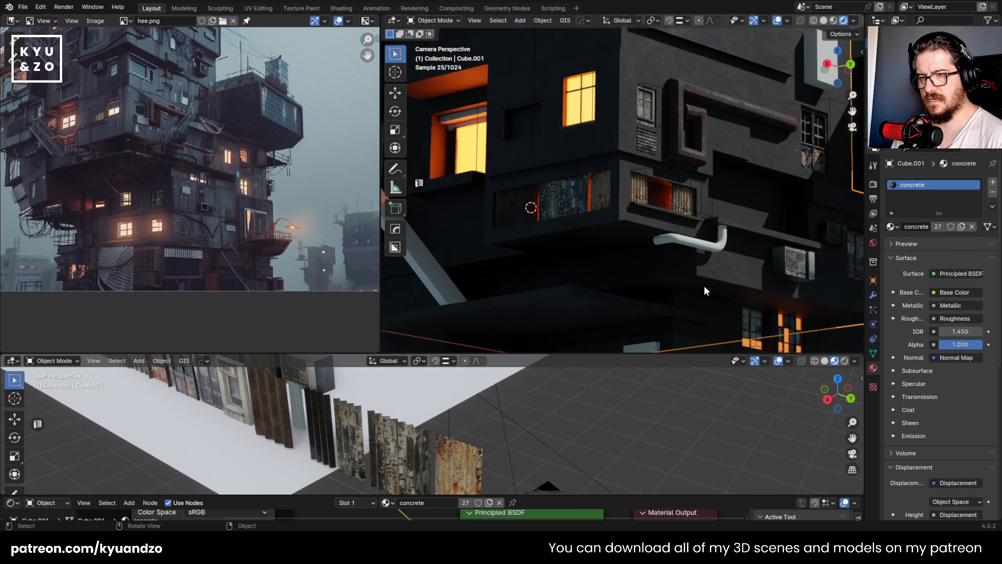
{"action": "key", "text": "ctrl+s"}
- Examine the building's lower facades, ledges and plain light boxes from several angles for areas needing detail
{"action": "left_click", "coordinate": [701, 226]}
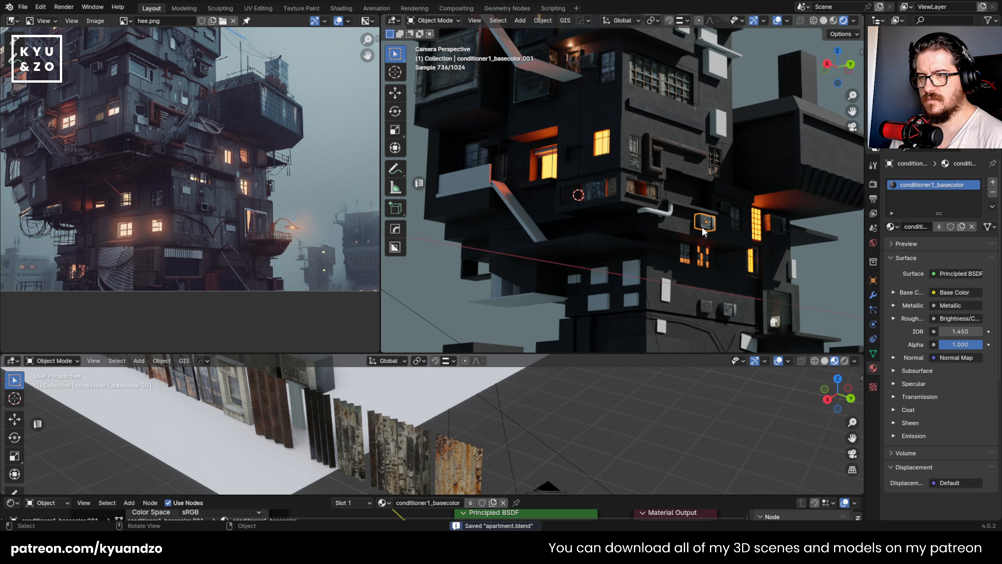
{"action": "scroll", "coordinate": [592, 158], "scroll_direction": "up", "scroll_amount": 3}
{"action": "middle_click_drag", "start_coordinate": [593, 161], "coordinate": [599, 211]}
{"action": "scroll", "coordinate": [575, 186], "scroll_direction": "down", "scroll_amount": 9}
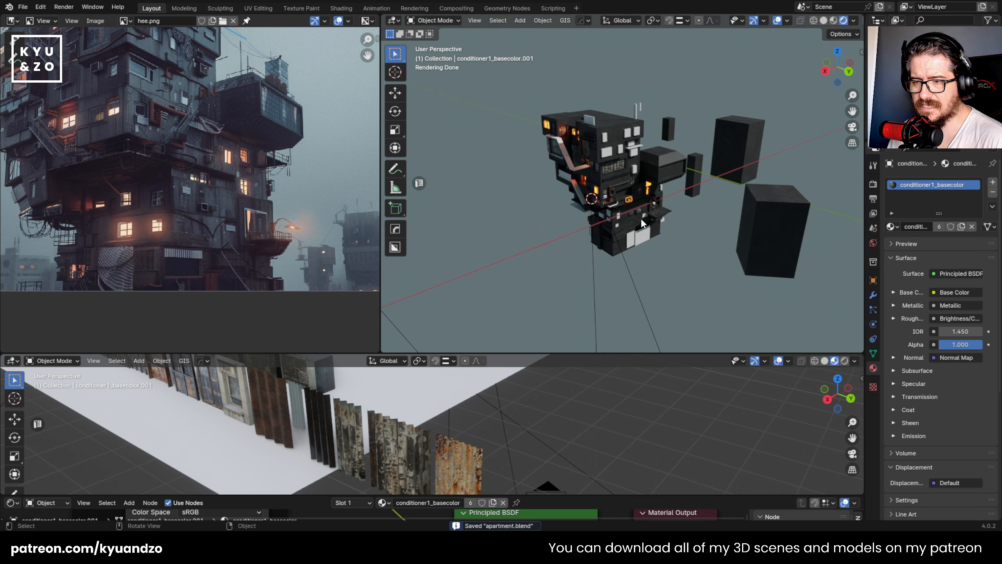
{"action": "scroll", "coordinate": [647, 205], "scroll_direction": "up", "scroll_amount": 8}
{"action": "middle_click_drag", "start_coordinate": [667, 173], "coordinate": [720, 111], "text": "shift"}
{"action": "scroll", "coordinate": [602, 216], "scroll_direction": "up", "scroll_amount": 3}
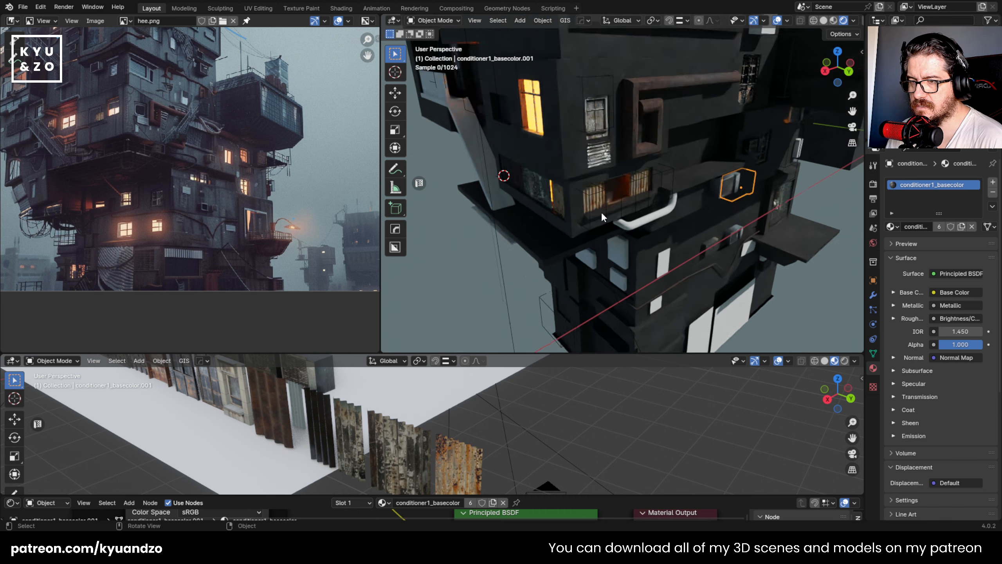
{"action": "middle_click_drag", "start_coordinate": [668, 309], "coordinate": [645, 220], "text": "shift"}
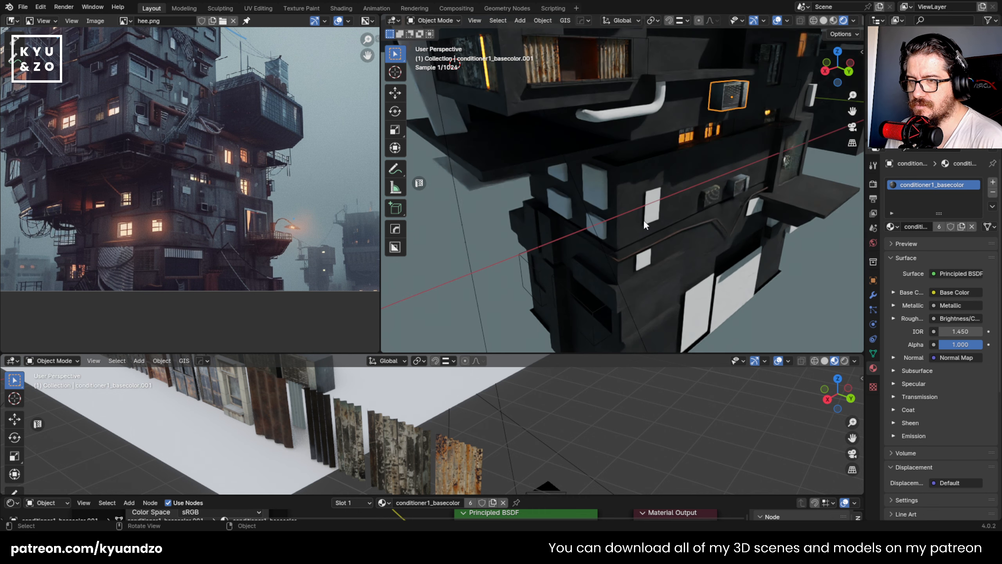
{"action": "middle_click_drag", "start_coordinate": [644, 119], "coordinate": [627, 150]}
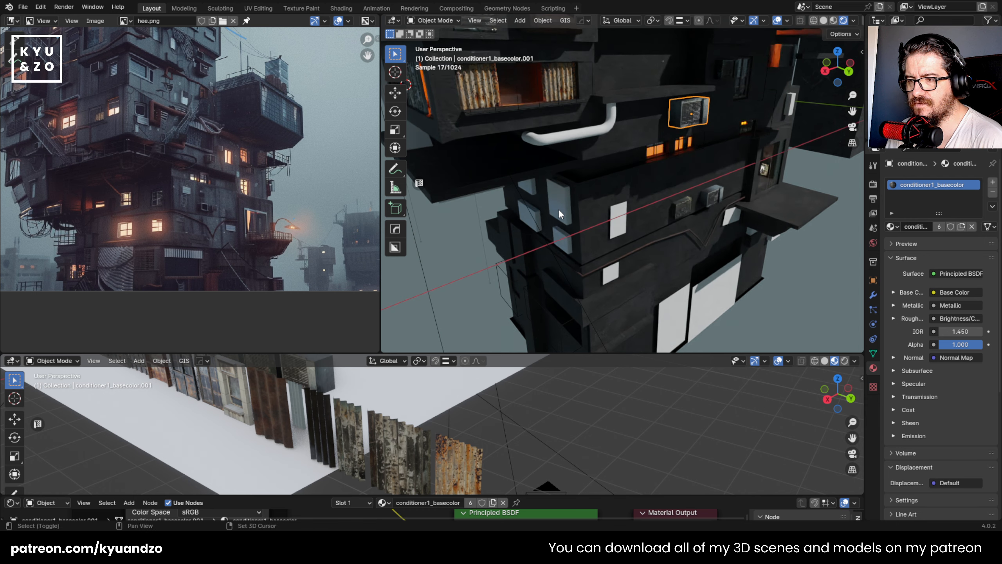
{"action": "middle_click_drag", "start_coordinate": [559, 213], "coordinate": [557, 179], "text": "shift"}
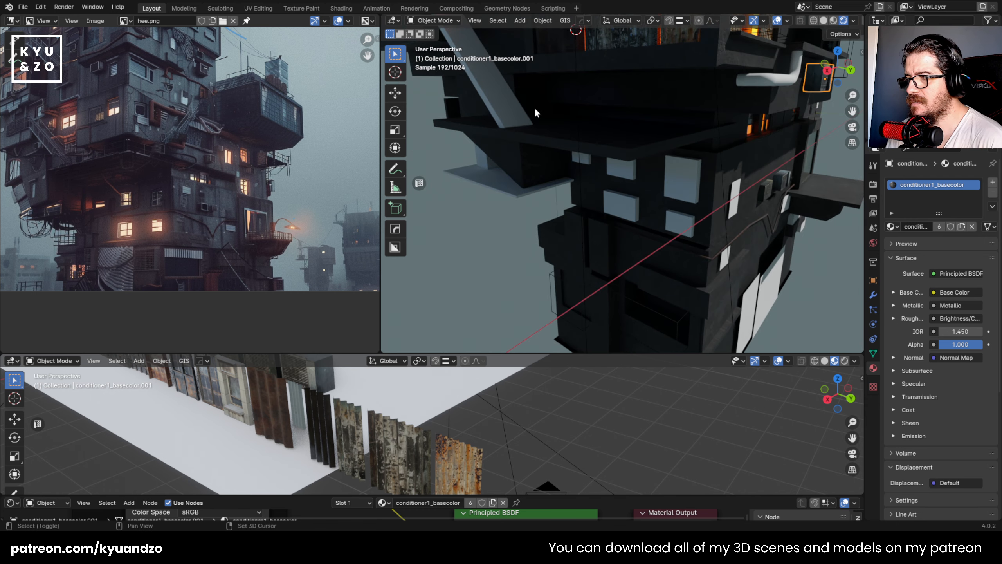
{"action": "scroll", "coordinate": [645, 158], "scroll_direction": "up", "scroll_amount": 3}
{"action": "middle_click_drag", "start_coordinate": [527, 89], "coordinate": [540, 140], "text": "shift"}
- Select the large lit window beside the ramp and check its mesh in Edit Mode, returning to Object Mode
{"action": "left_click", "coordinate": [609, 177]}
{"action": "scroll", "coordinate": [604, 183], "scroll_direction": "up", "scroll_amount": 2}
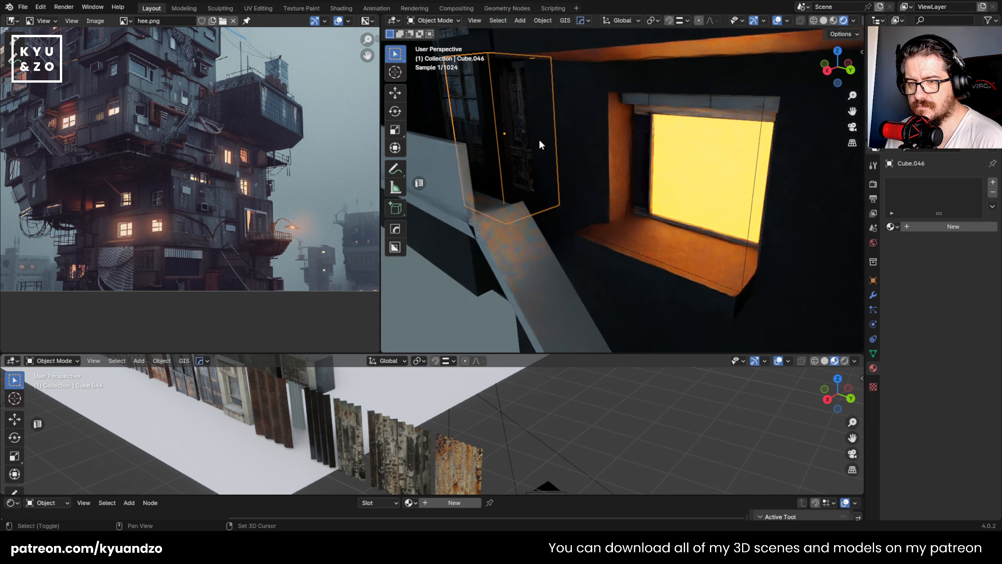
{"action": "left_click", "coordinate": [680, 186]}
{"action": "middle_click_drag", "start_coordinate": [631, 183], "coordinate": [583, 179], "text": "shift"}
{"action": "key", "text": "Tab"}
{"action": "key", "text": "Tab"}
{"action": "scroll", "coordinate": [588, 166], "scroll_direction": "down", "scroll_amount": 13}
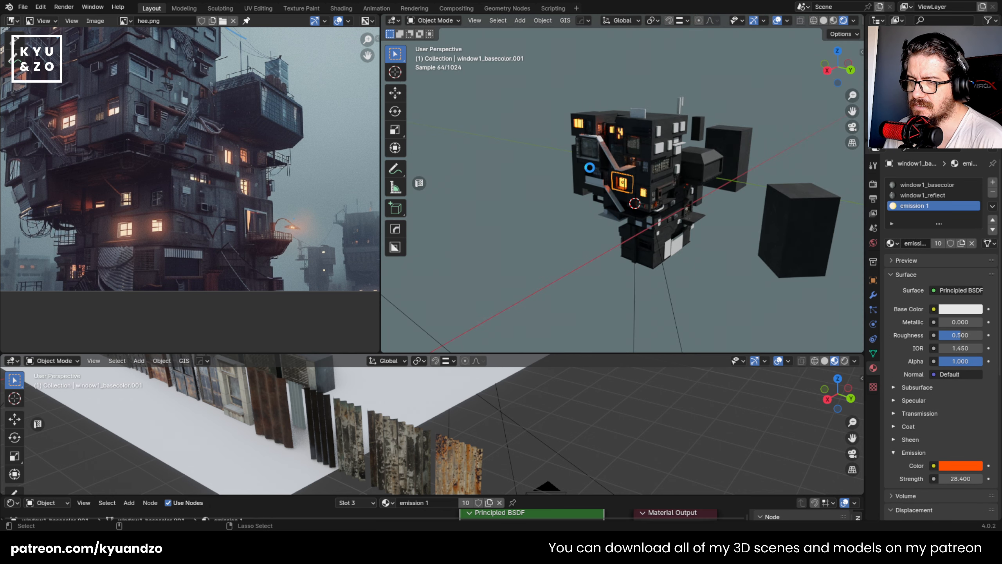
- Save the file and examine the building's lower facades, from the lit windows down to the plain white placeholders
{"action": "key", "text": "ctrl+s"}
{"action": "middle_click_drag", "start_coordinate": [568, 245], "coordinate": [590, 188]}
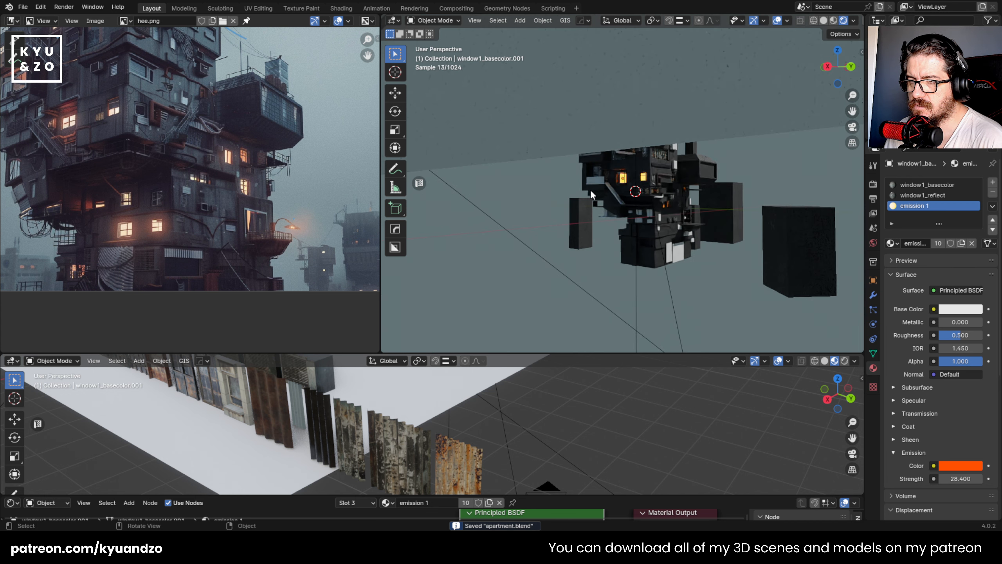
{"action": "scroll", "coordinate": [590, 188], "scroll_direction": "up", "scroll_amount": 3}
{"action": "key", "text": "shift+grave"}
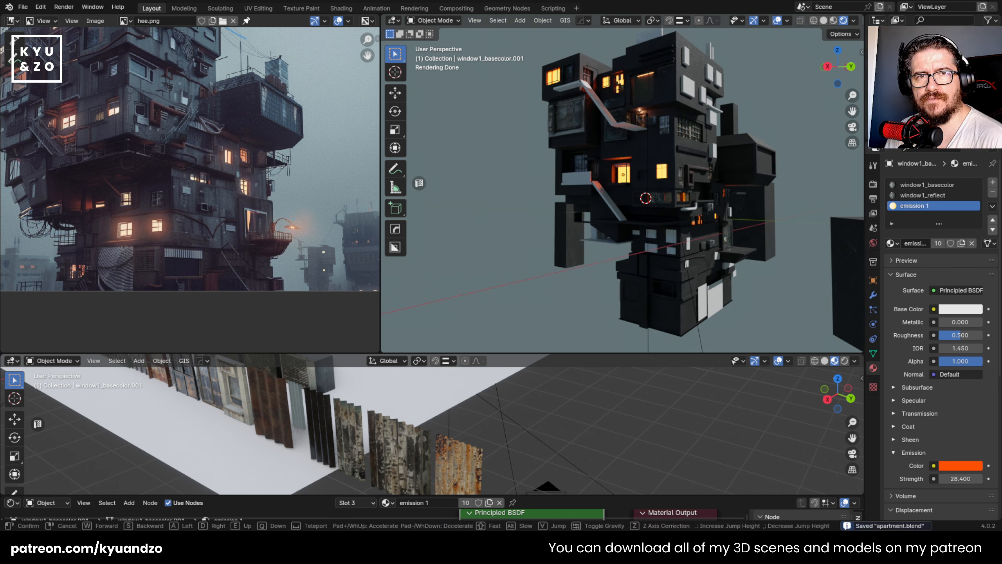
{"action": "key", "text": "w"}
{"action": "left_click", "coordinate": [629, 110]}
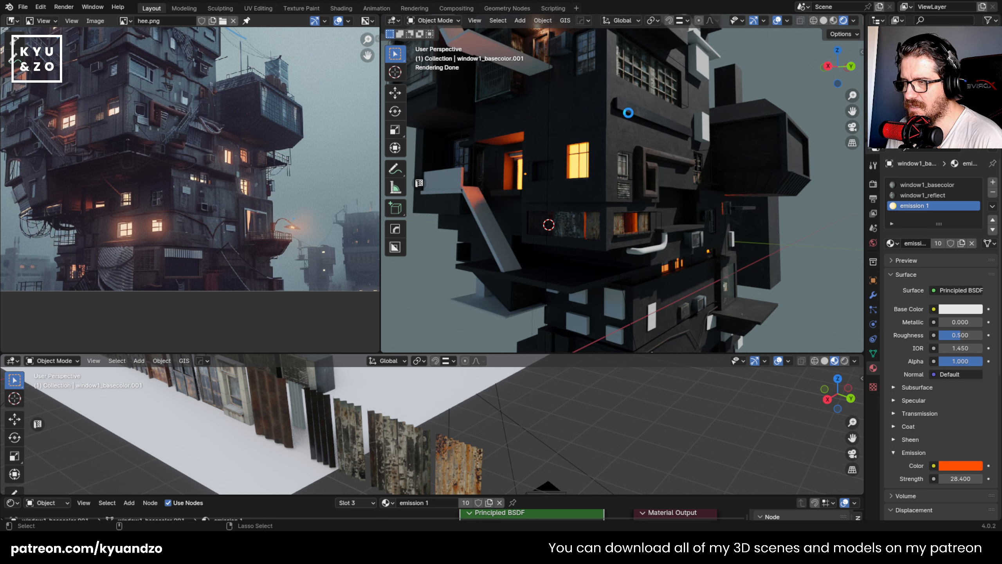
{"action": "key", "text": "ctrl+s"}
{"action": "scroll", "coordinate": [592, 123], "scroll_direction": "down", "scroll_amount": 3}
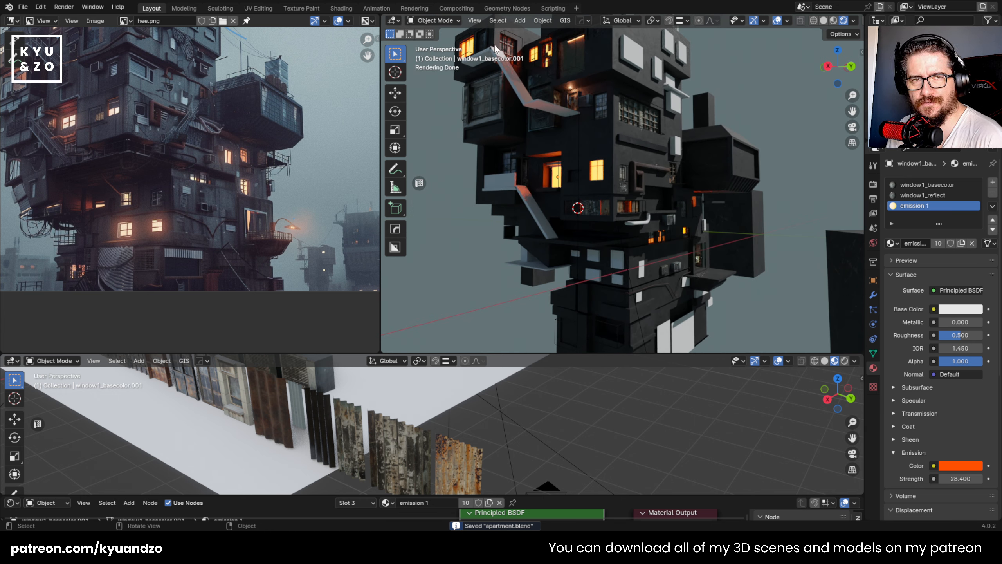
{"action": "scroll", "coordinate": [702, 245], "scroll_direction": "up", "scroll_amount": 5}
{"action": "middle_click_drag", "start_coordinate": [711, 251], "coordinate": [653, 175], "text": "shift"}
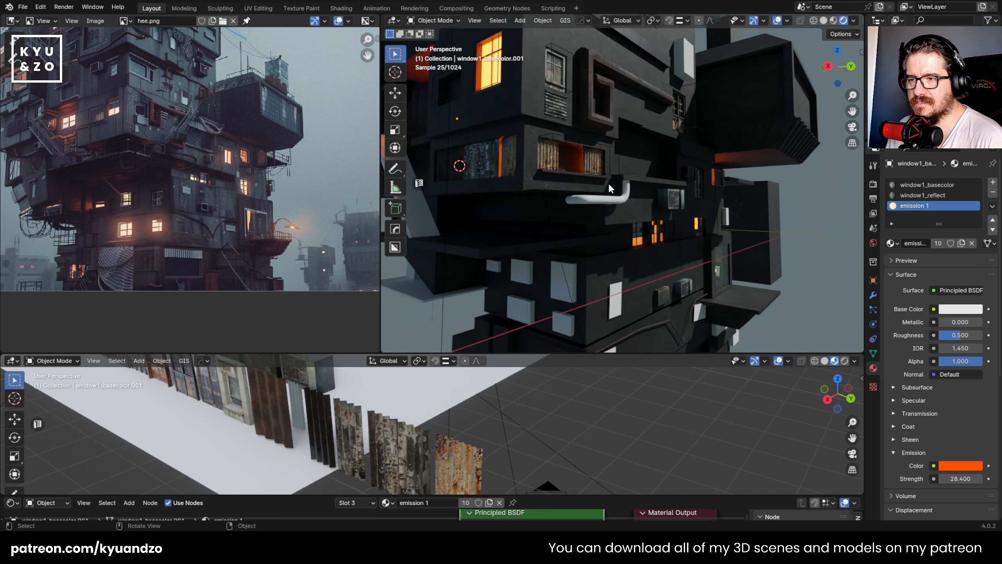
- Bevel the concrete block's vertical corner edge between the two corrugated-sheet openings with one segment
{"action": "left_click", "coordinate": [611, 174]}
{"action": "left_click", "coordinate": [600, 158]}
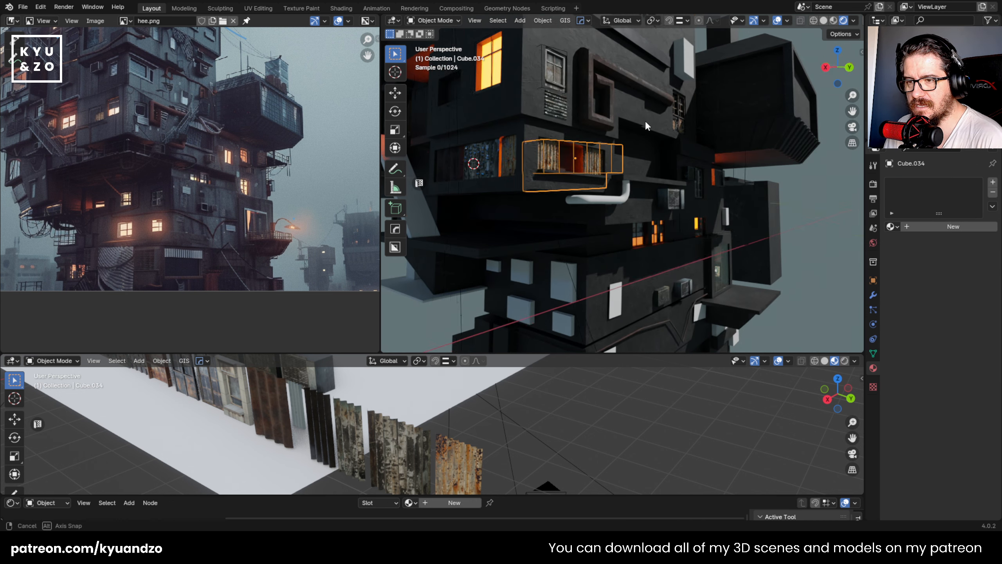
{"action": "middle_click_drag", "start_coordinate": [645, 121], "coordinate": [649, 214]}
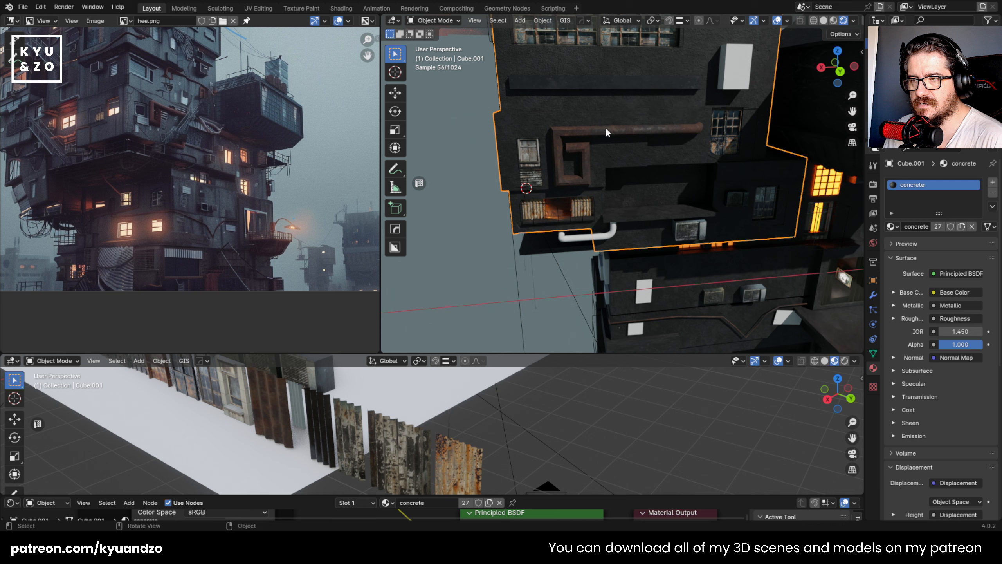
{"action": "middle_click_drag", "start_coordinate": [606, 132], "coordinate": [664, 94]}
{"action": "middle_click_drag", "start_coordinate": [750, 168], "coordinate": [589, 132]}
{"action": "left_click", "coordinate": [589, 148]}
{"action": "scroll", "coordinate": [568, 133], "scroll_direction": "up", "scroll_amount": 6}
{"action": "left_click", "coordinate": [577, 132]}
{"action": "key", "text": "Tab"}
{"action": "left_click", "coordinate": [594, 198]}
{"action": "key", "text": "ctrl+b"}
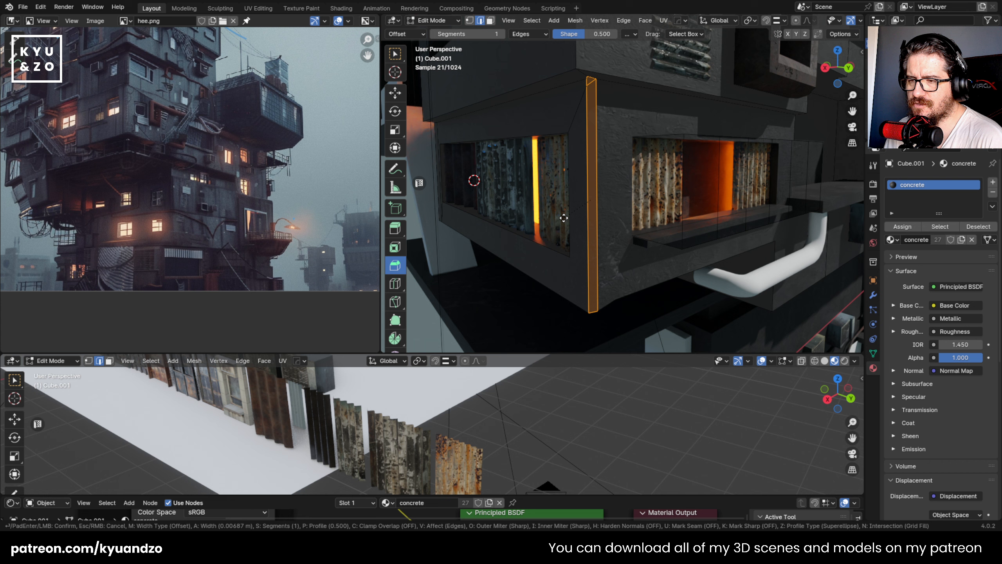
{"action": "left_click", "coordinate": [555, 224]}
{"action": "key", "text": "Tab"}
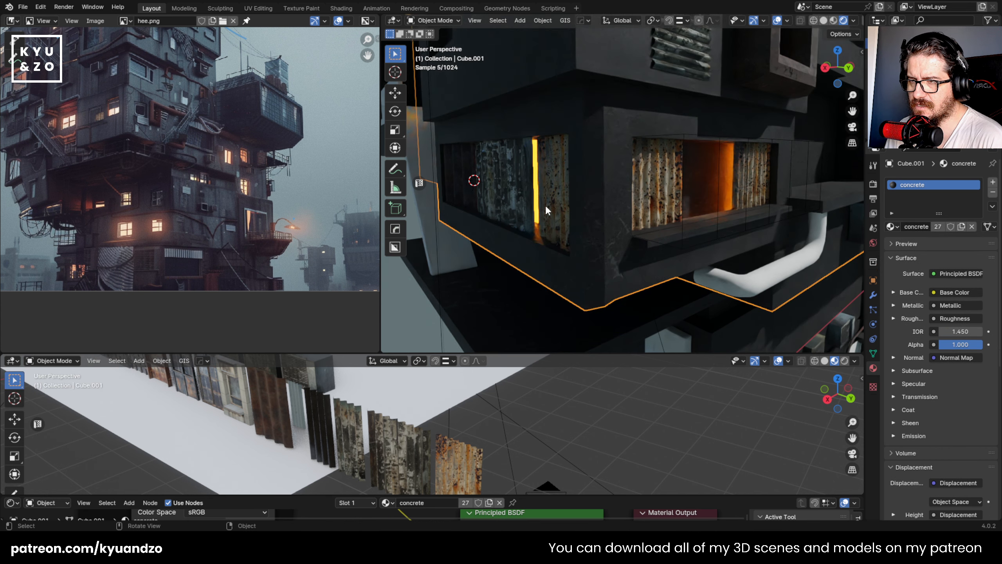
- Bevel the vertical corner edge of the same block above, beside the lit window, and save the file
{"action": "middle_click_drag", "start_coordinate": [545, 203], "coordinate": [576, 275]}
{"action": "key", "text": "Tab"}
{"action": "scroll", "coordinate": [568, 275], "scroll_direction": "down", "scroll_amount": 3}
{"action": "left_click", "coordinate": [610, 236]}
{"action": "key", "text": "ctrl+b"}
{"action": "left_click", "coordinate": [581, 246]}
{"action": "key", "text": "Tab"}
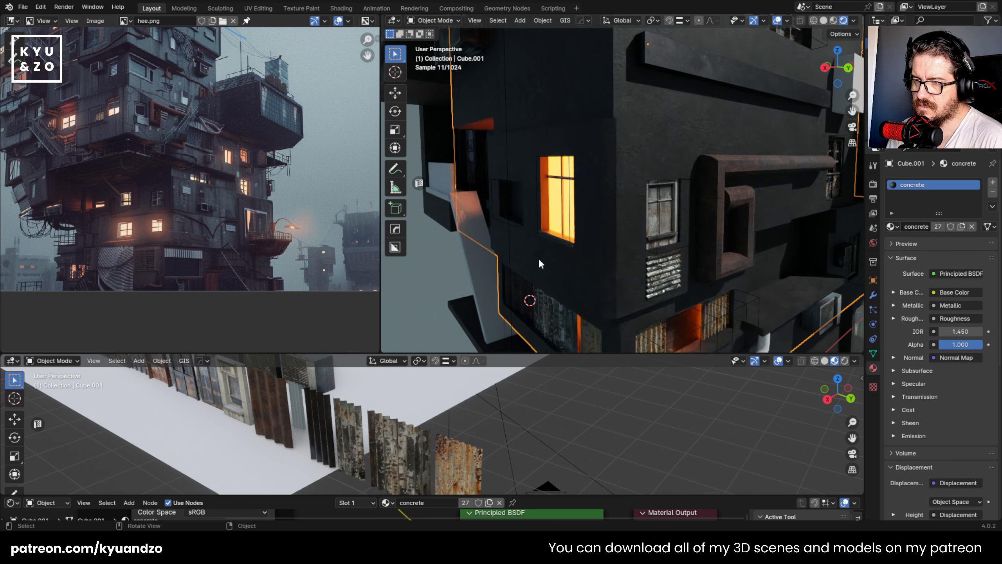
{"action": "scroll", "coordinate": [539, 255], "scroll_direction": "down", "scroll_amount": 6}
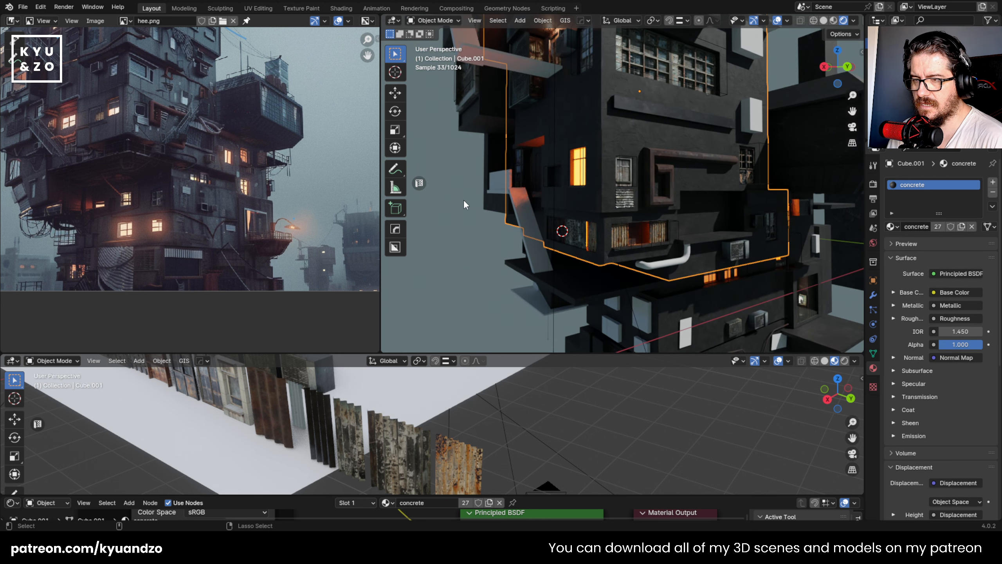
{"action": "key", "text": "ctrl+s"}
- Duplicate the weathered grey corrugated sheet with the door3_basecolor material and move the copy onto the lower concrete facade
{"action": "scroll", "coordinate": [495, 215], "scroll_direction": "down", "scroll_amount": 5}
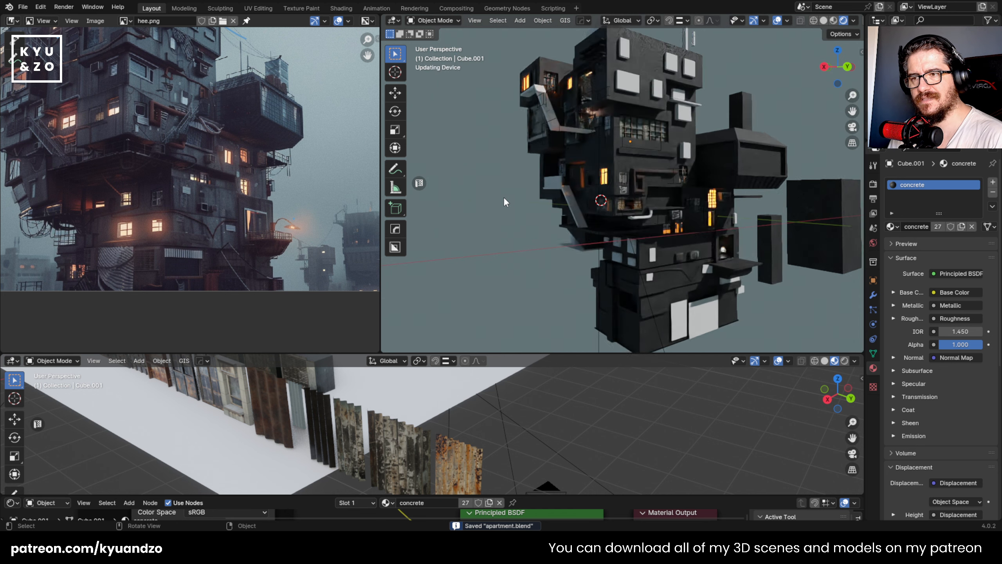
{"action": "scroll", "coordinate": [504, 196], "scroll_direction": "up", "scroll_amount": 3}
{"action": "scroll", "coordinate": [499, 199], "scroll_direction": "up", "scroll_amount": 2}
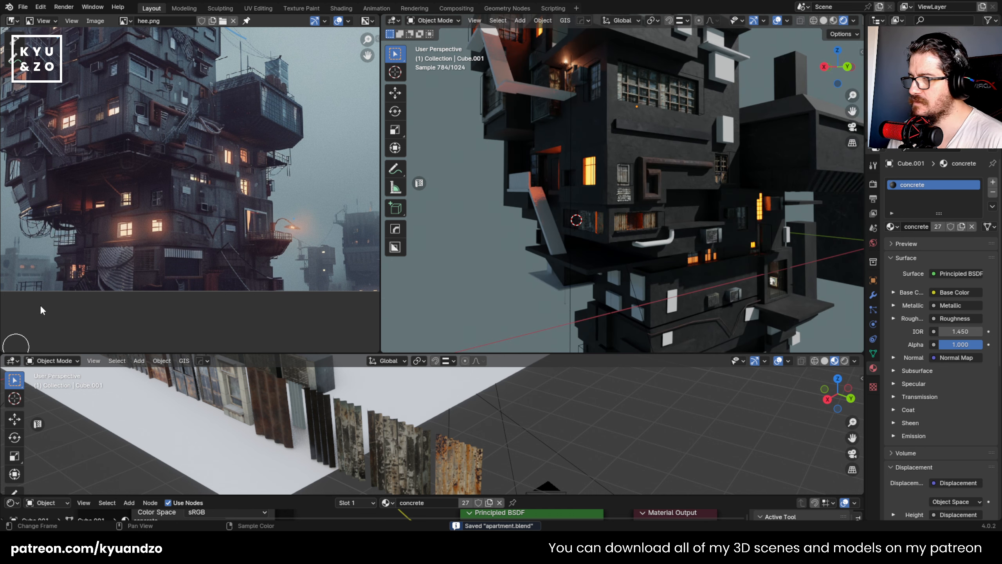
{"action": "middle_click_drag", "start_coordinate": [683, 205], "coordinate": [638, 220]}
{"action": "scroll", "coordinate": [673, 294], "scroll_direction": "up", "scroll_amount": 6}
{"action": "scroll", "coordinate": [184, 185], "scroll_direction": "up", "scroll_amount": 7}
{"action": "left_click", "coordinate": [377, 483]}
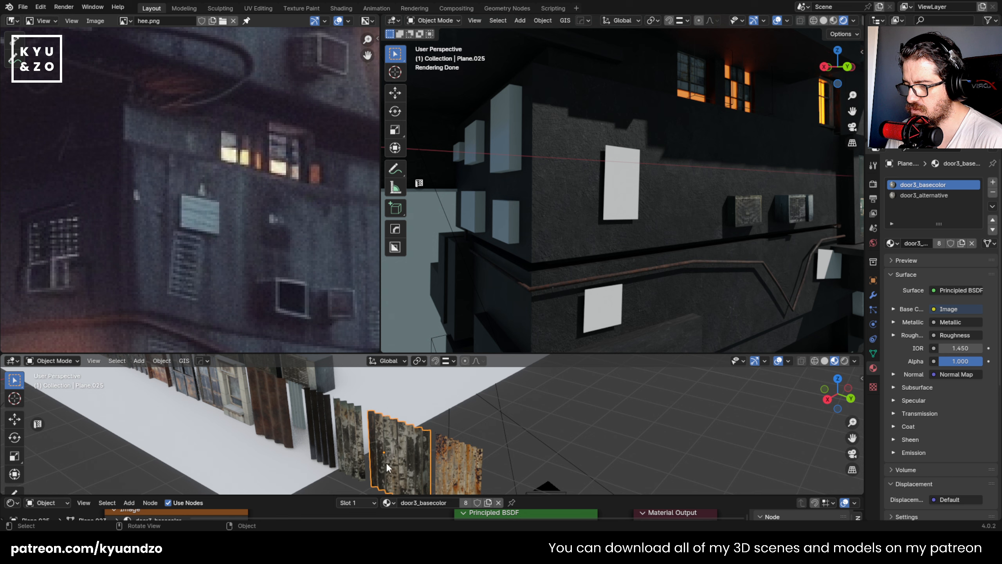
{"action": "key", "text": "shift+d"}
{"action": "left_click", "coordinate": [494, 454]}
{"action": "key", "text": "g"}
{"action": "left_click", "coordinate": [647, 130]}
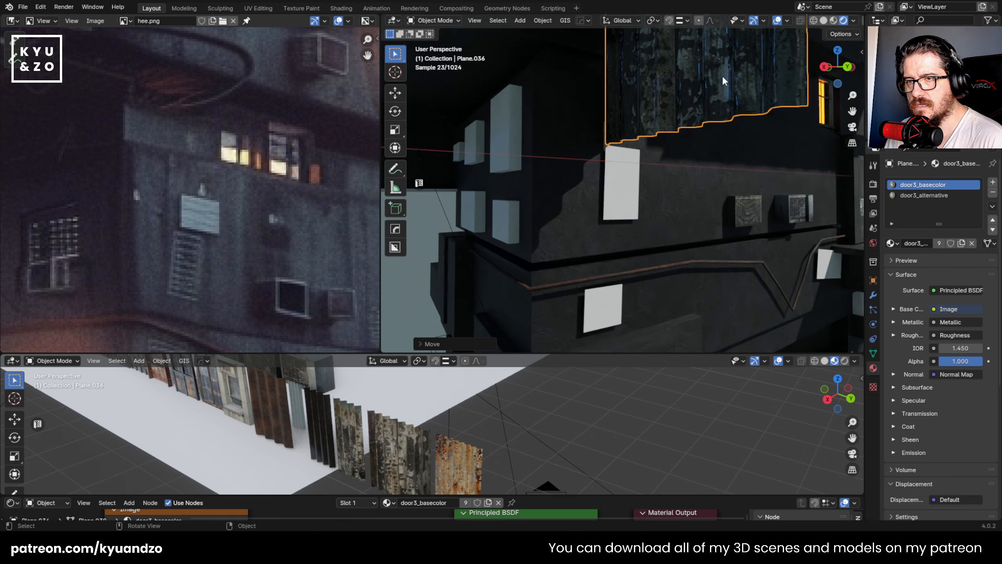
- Scale the corrugated sheet copy down, place it near the white placeholder plane, and rotate it 90 degrees to match the wall
{"action": "key", "text": "s"}
{"action": "left_click", "coordinate": [683, 80]}
{"action": "key", "text": "g"}
{"action": "key", "text": "a"}
{"action": "left_click", "coordinate": [613, 237]}
{"action": "key", "text": "s"}
{"action": "left_click", "coordinate": [689, 233]}
{"action": "key", "text": "r"}
{"action": "key", "text": "a"}
{"action": "key", "text": "9"}
{"action": "key", "text": "0"}
{"action": "key", "text": "Return"}
- Delete the white placeholder plane and shift the corrugated sheet along Y close to the wall
{"action": "left_click", "coordinate": [610, 193]}
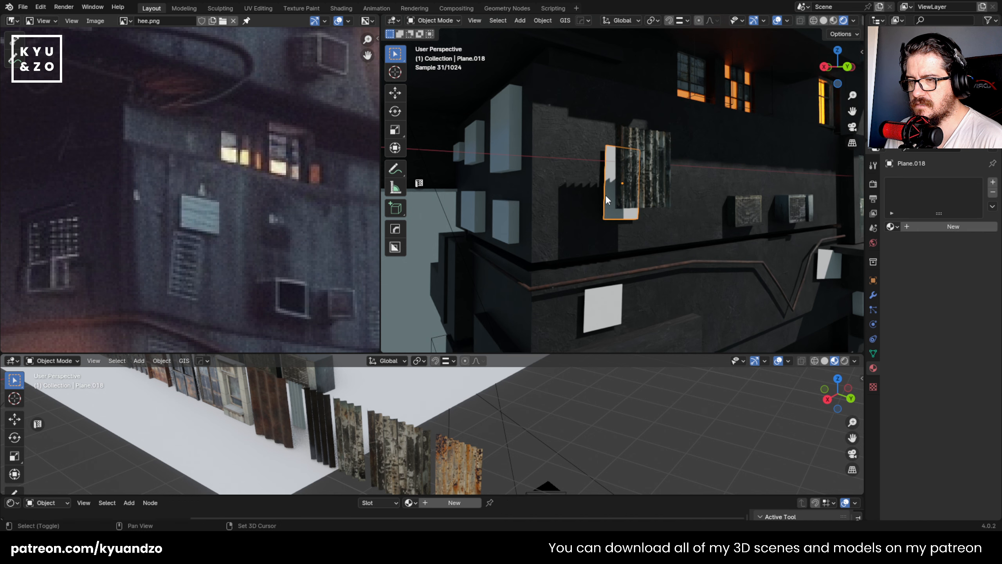
{"action": "middle_click_drag", "start_coordinate": [609, 192], "coordinate": [615, 236], "text": "shift"}
{"action": "key", "text": "x"}
{"action": "left_click", "coordinate": [614, 236]}
{"action": "left_click", "coordinate": [647, 201]}
{"action": "key", "text": "g"}
{"action": "key", "text": "d"}
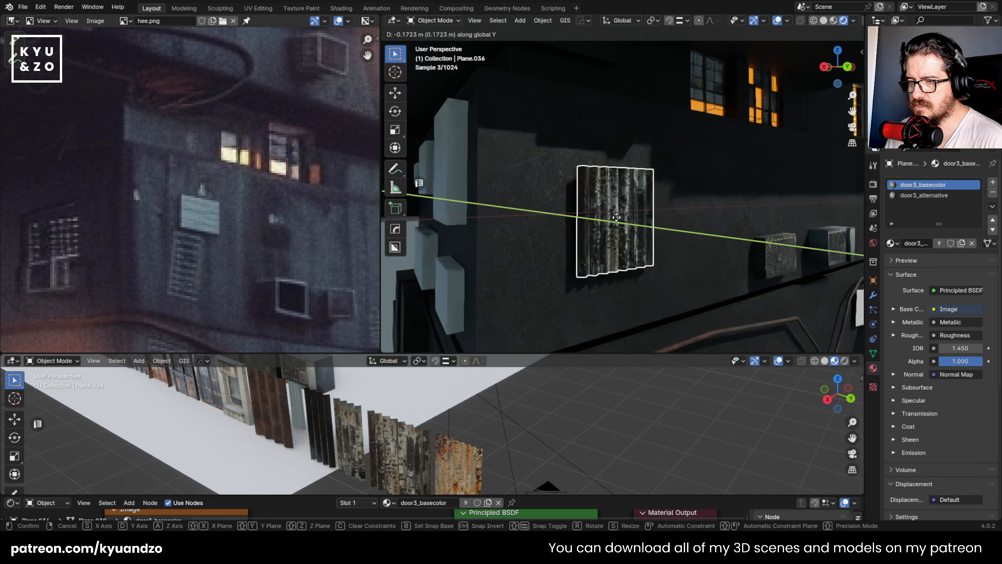
{"action": "left_click", "coordinate": [612, 224]}
- Tilt the corrugated sheet slightly so it hangs crooked on the wall, and save the file
{"action": "key", "text": "r"}
{"action": "key", "text": "z"}
{"action": "key", "text": "d"}
{"action": "key", "text": "Escape"}
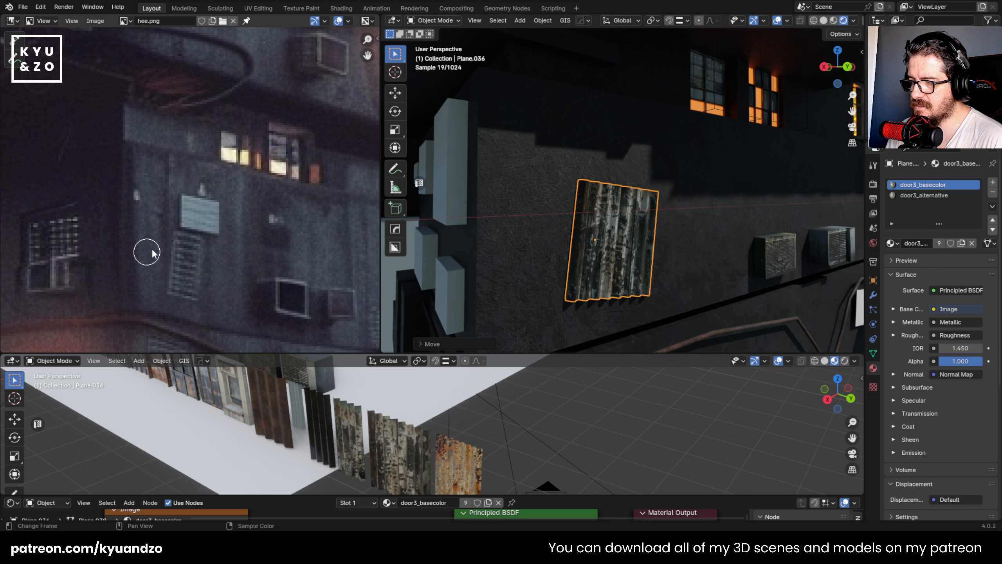
{"action": "scroll", "coordinate": [601, 194], "scroll_direction": "down", "scroll_amount": 5}
{"action": "scroll", "coordinate": [602, 197], "scroll_direction": "up", "scroll_amount": 3}
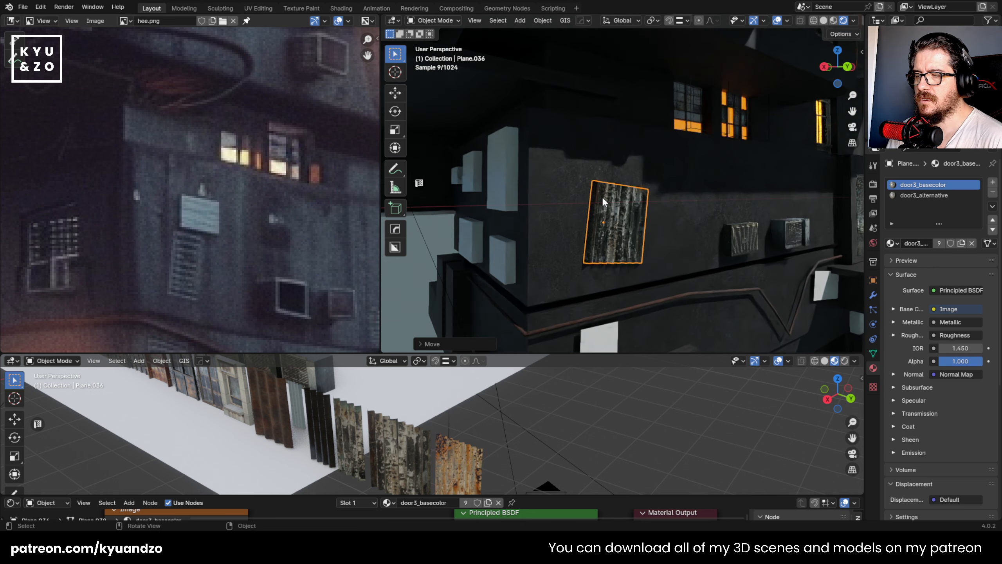
{"action": "key", "text": "ctrl+s"}
- Add a cube, scale it along Z and move it over the tilted corrugated sheet
{"action": "scroll", "coordinate": [515, 197], "scroll_direction": "up", "scroll_amount": 4}
{"action": "key", "text": "shift+a"}
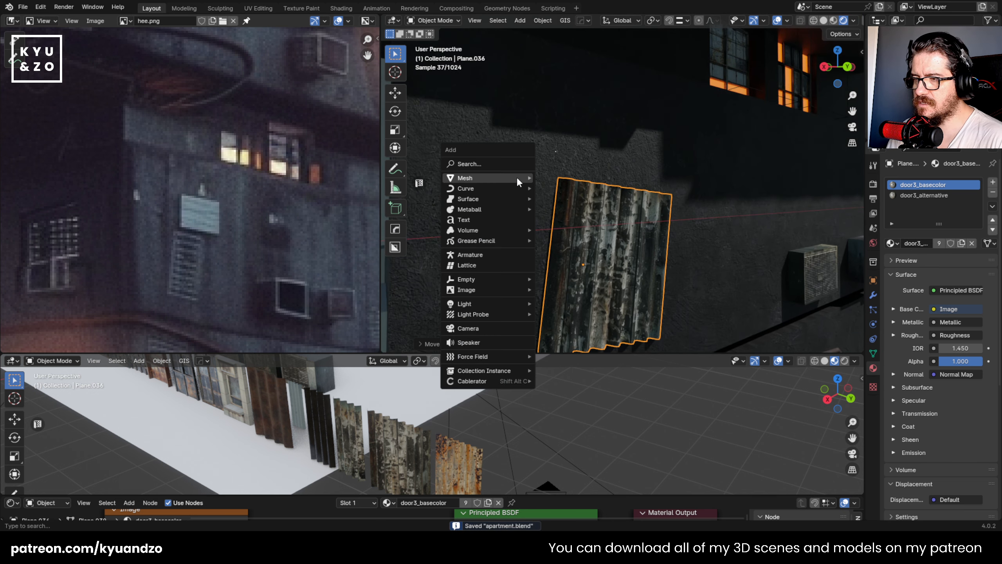
{"action": "mouse_move", "coordinate": [517, 179]}
{"action": "left_click", "coordinate": [559, 188]}
{"action": "scroll", "coordinate": [624, 198], "scroll_direction": "down", "scroll_amount": 3}
{"action": "key", "text": "s"}
{"action": "key", "text": "z"}
{"action": "key", "text": "g"}
{"action": "key", "text": "z"}
{"action": "left_click", "coordinate": [666, 236]}
- Resize the cube and narrow it along X into a tall box covering the area behind the sheet
{"action": "key", "text": "s"}
{"action": "left_click", "coordinate": [670, 240]}
{"action": "key", "text": "s"}
{"action": "key", "text": "x"}
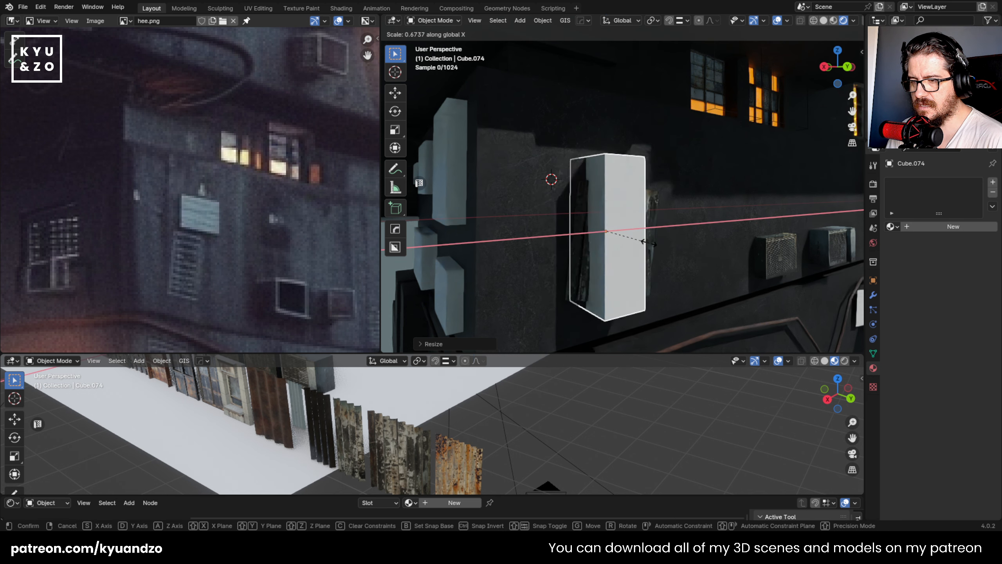
{"action": "key", "text": "d"}
{"action": "left_click", "coordinate": [627, 242]}
- Cut the tall box out of the concrete wall with the HOps Difference boolean
{"action": "left_click", "coordinate": [531, 227], "text": "shift"}
{"action": "key", "text": "q"}
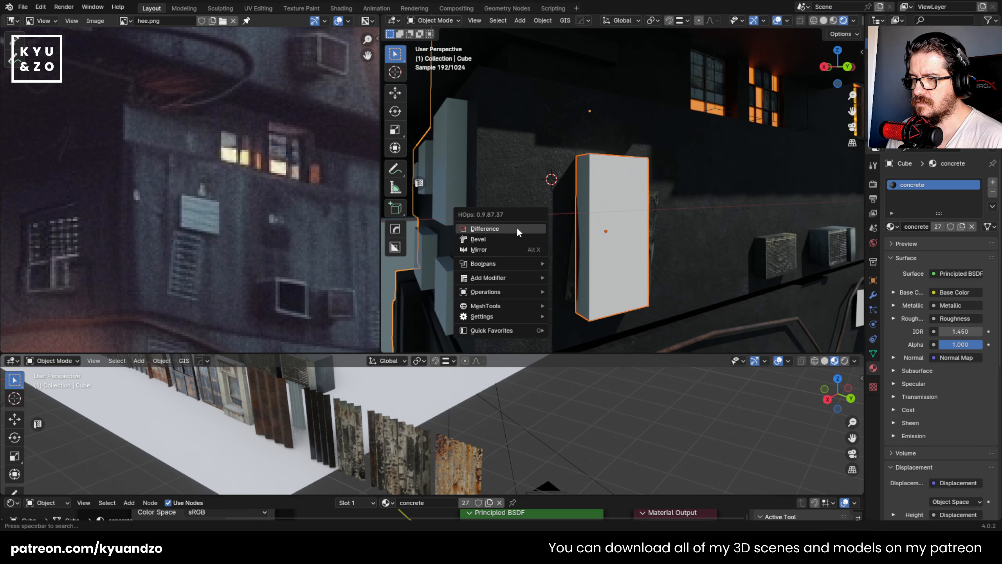